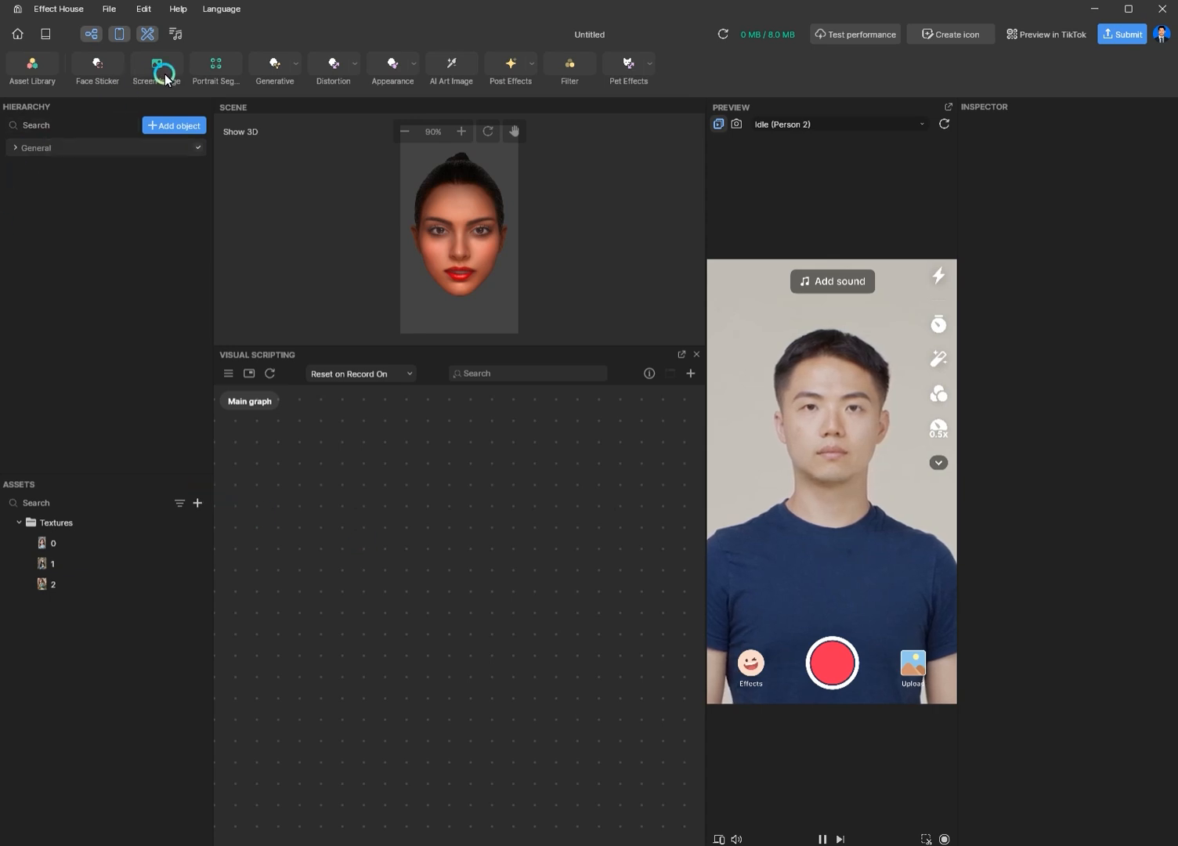
- Add a screen image to the scene and rename it BC
{"action": "left_click", "coordinate": [159, 66]}
{"action": "left_click", "coordinate": [66, 205]}
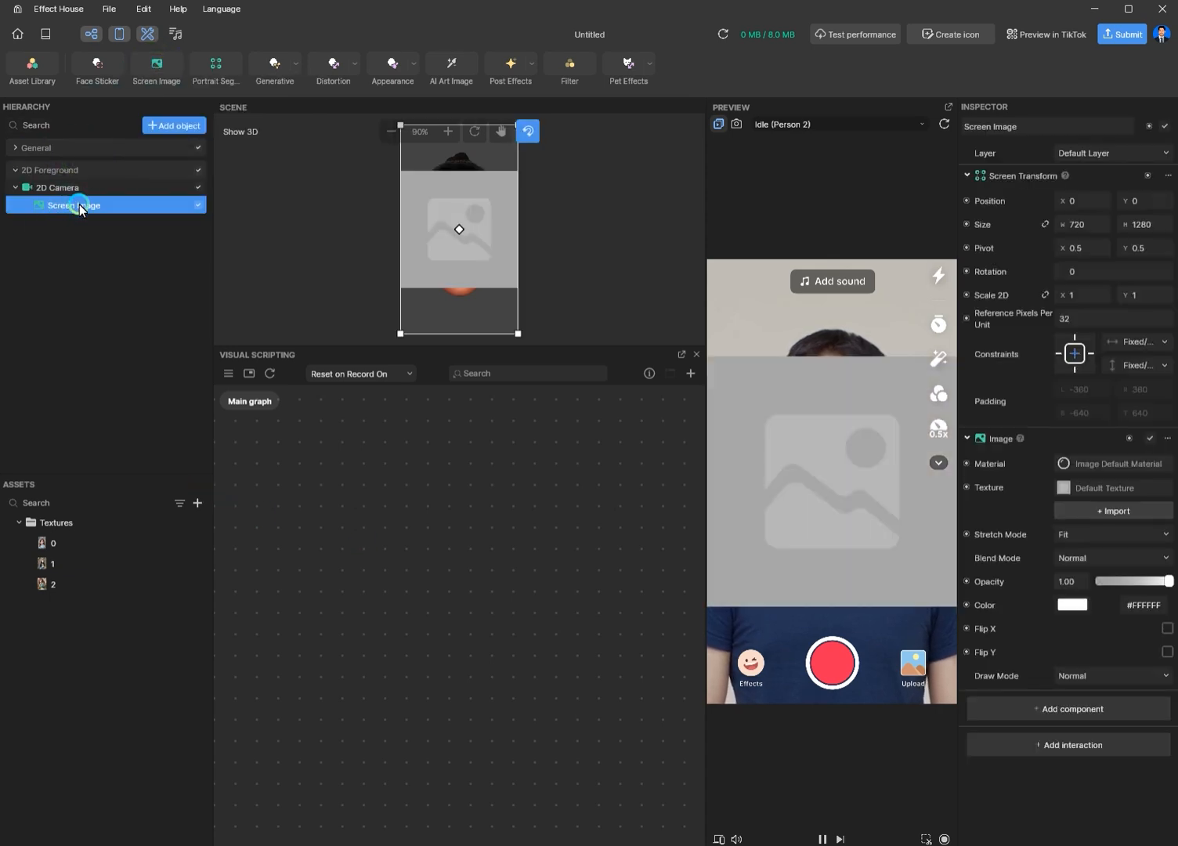
{"action": "double_click", "coordinate": [79, 207]}
{"action": "type", "text": "BC"}
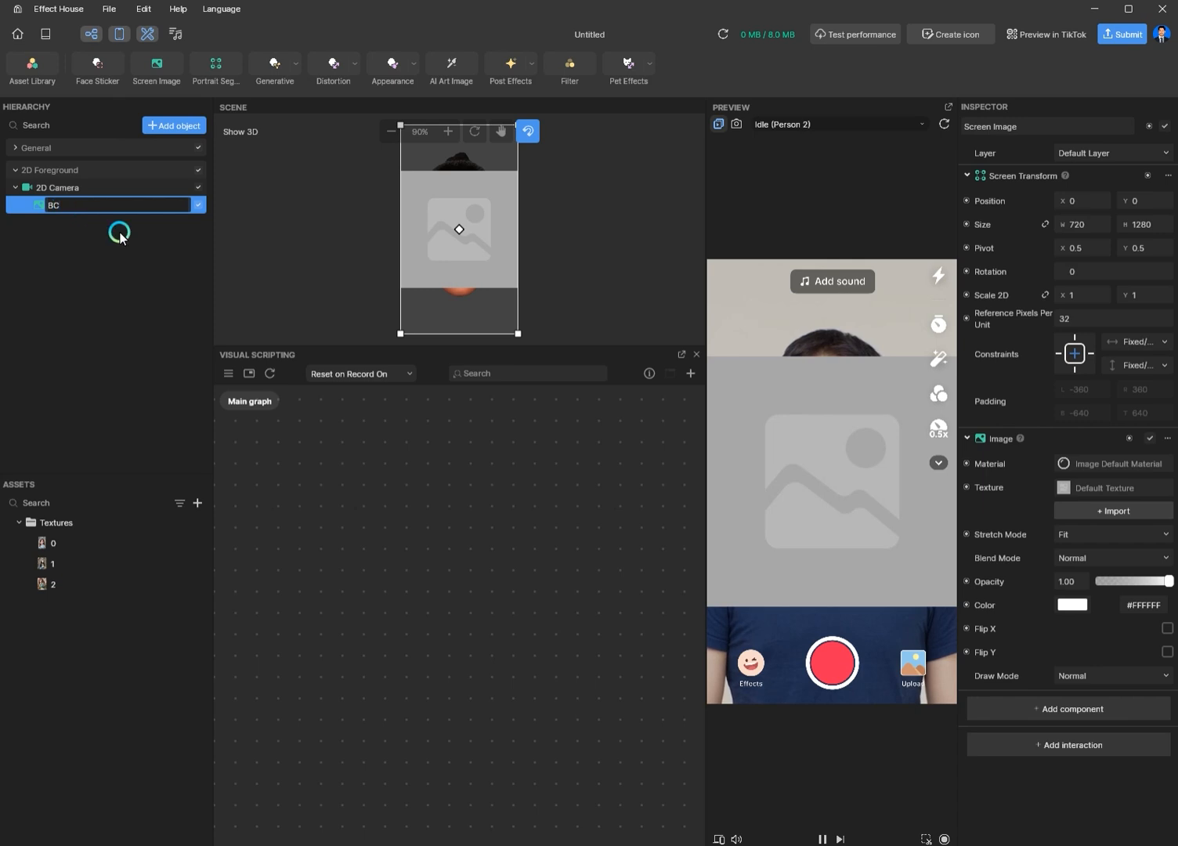
{"action": "left_click", "coordinate": [1092, 529]}
- Include the built-in assets in the texture choices and set BC's texture to White Texture
{"action": "left_click", "coordinate": [1090, 605]}
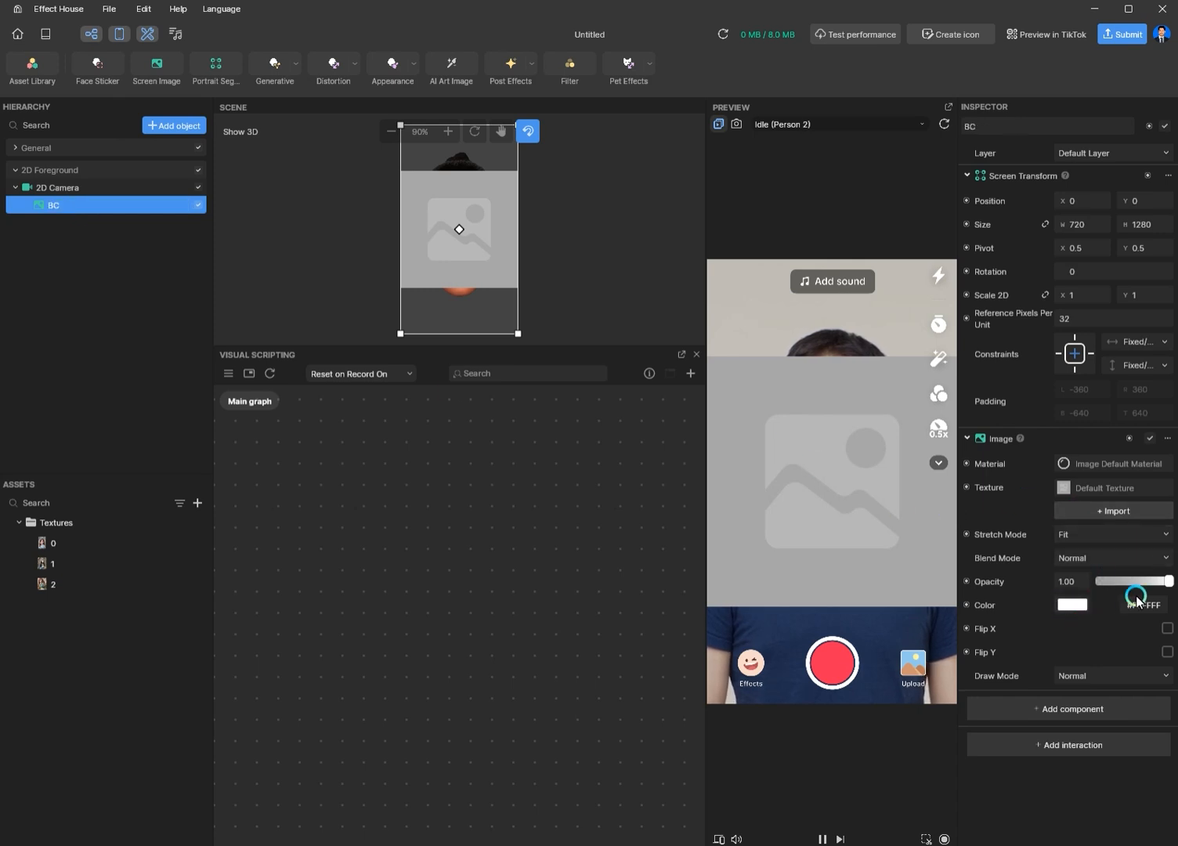
{"action": "left_click", "coordinate": [1119, 547]}
{"action": "left_click", "coordinate": [1103, 487]}
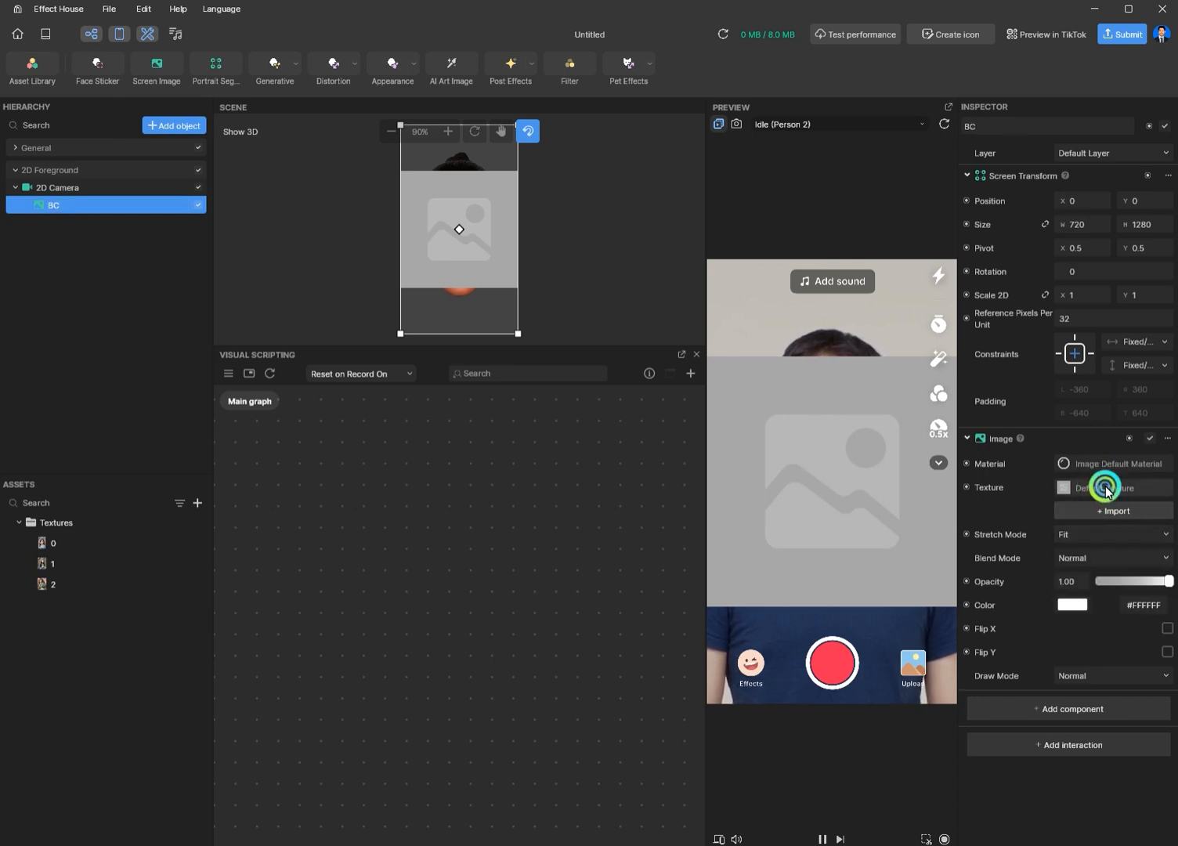
{"action": "left_click", "coordinate": [1139, 532]}
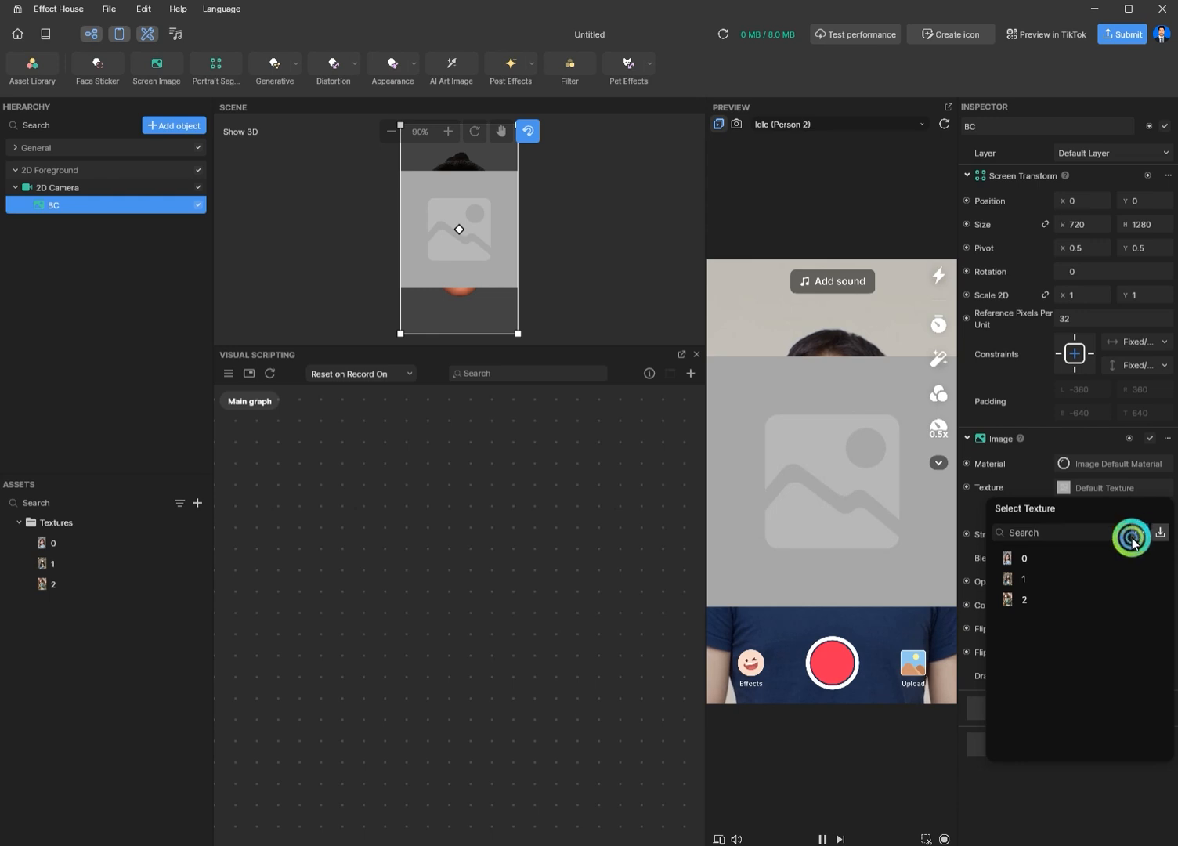
{"action": "left_click", "coordinate": [1075, 647]}
{"action": "left_click", "coordinate": [1062, 644]}
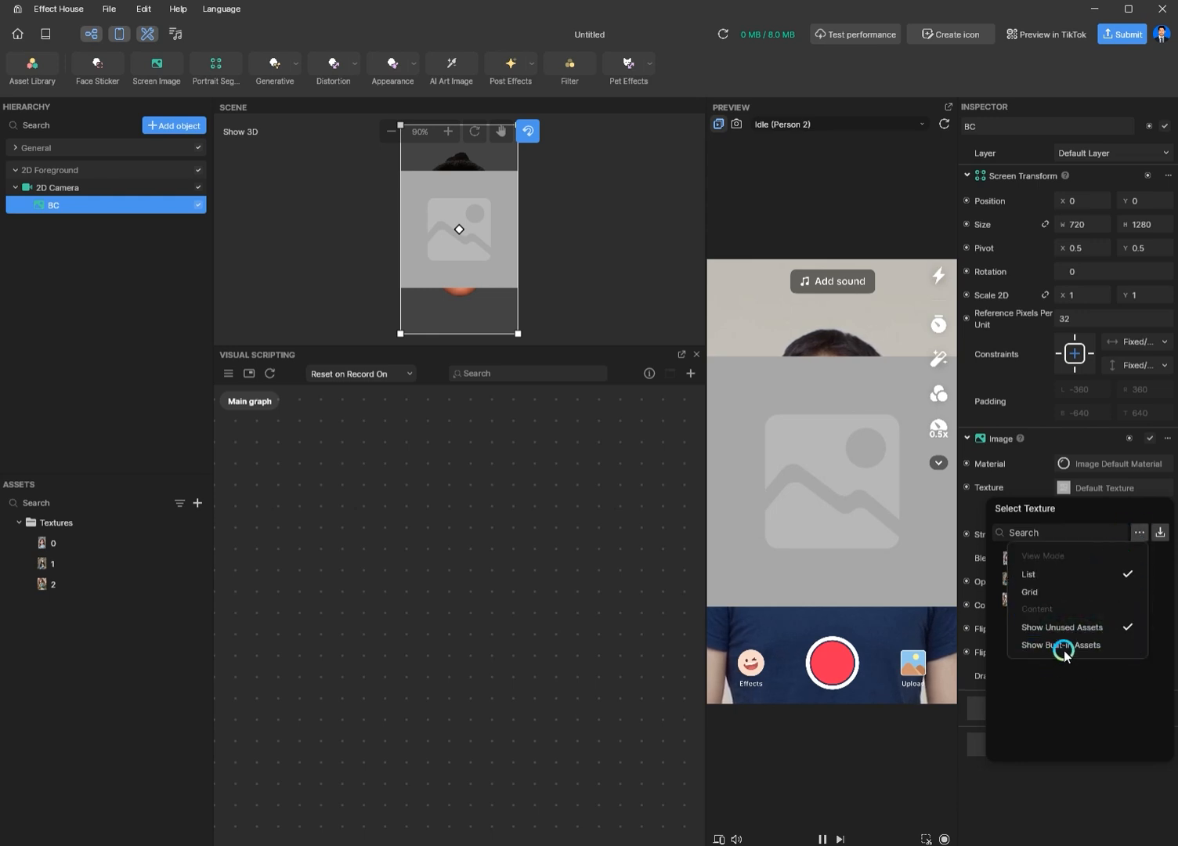
{"action": "scroll", "coordinate": [1078, 757], "scroll_direction": "down", "scroll_amount": 5}
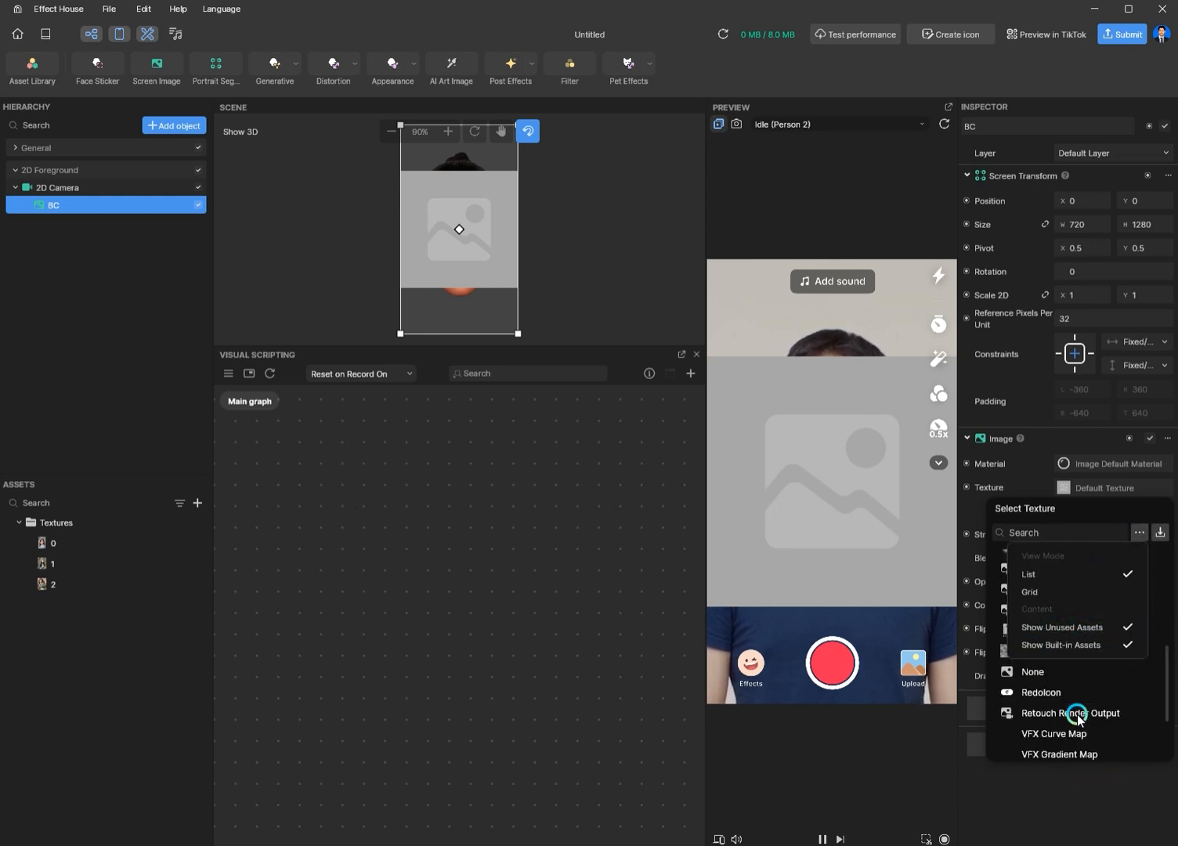
{"action": "scroll", "coordinate": [1078, 717], "scroll_direction": "down", "scroll_amount": 2}
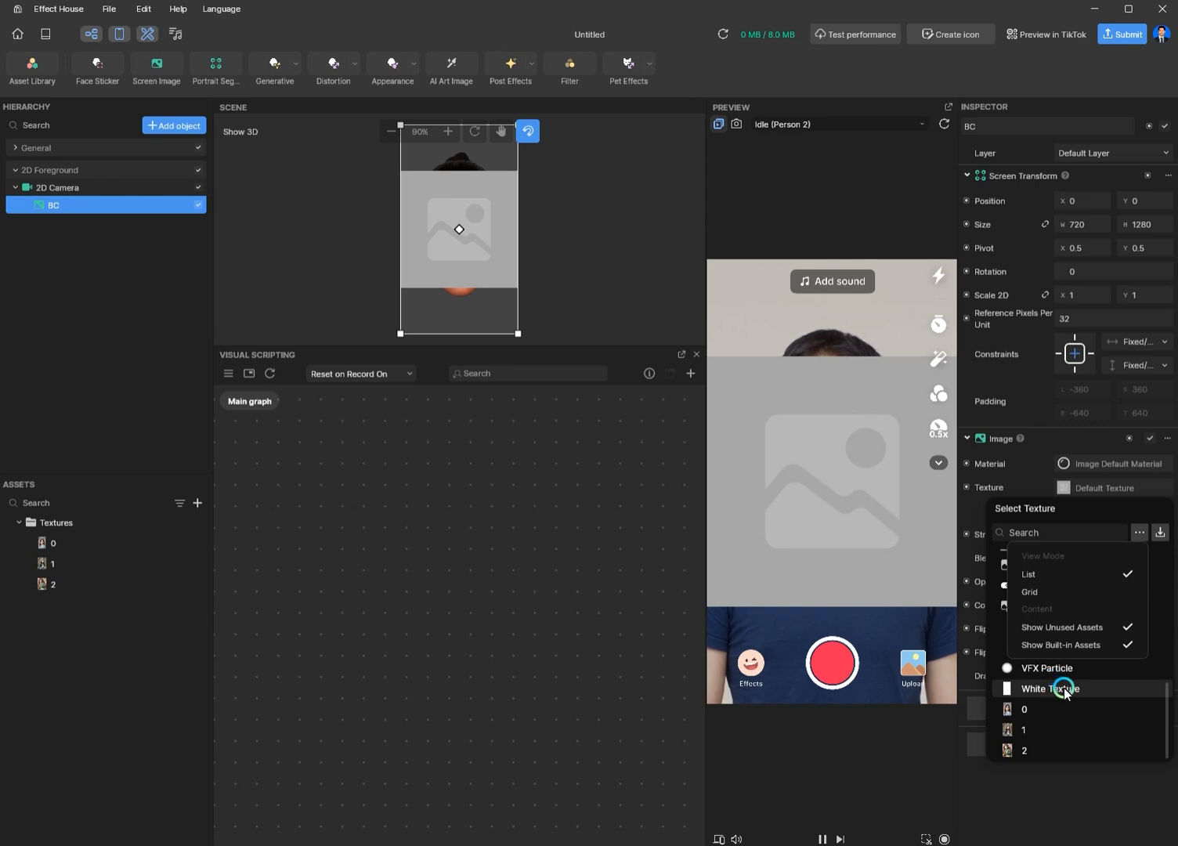
{"action": "left_click", "coordinate": [1067, 689]}
- Set the color of the BC image to dark grey #6A6868
{"action": "left_click", "coordinate": [1071, 605]}
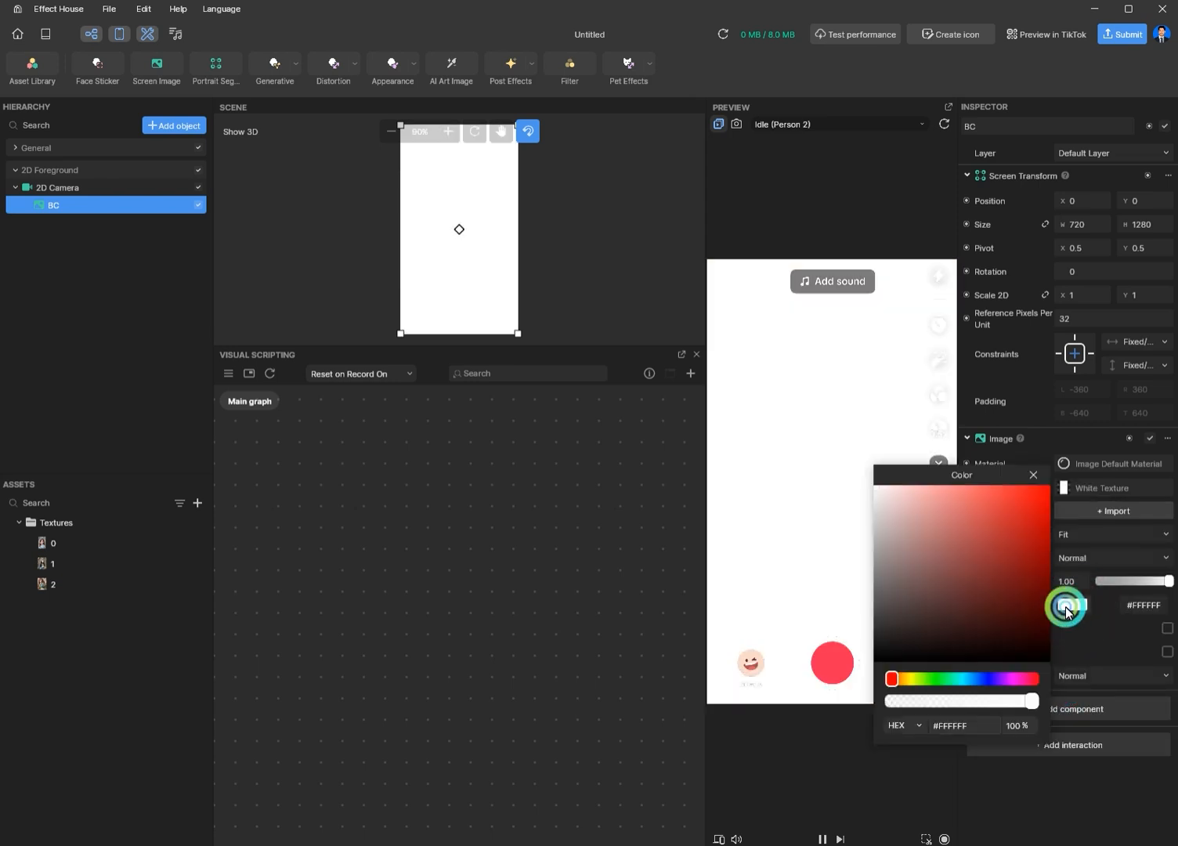
{"action": "left_click_drag", "start_coordinate": [914, 596], "coordinate": [878, 589]}
{"action": "left_click", "coordinate": [1036, 476]}
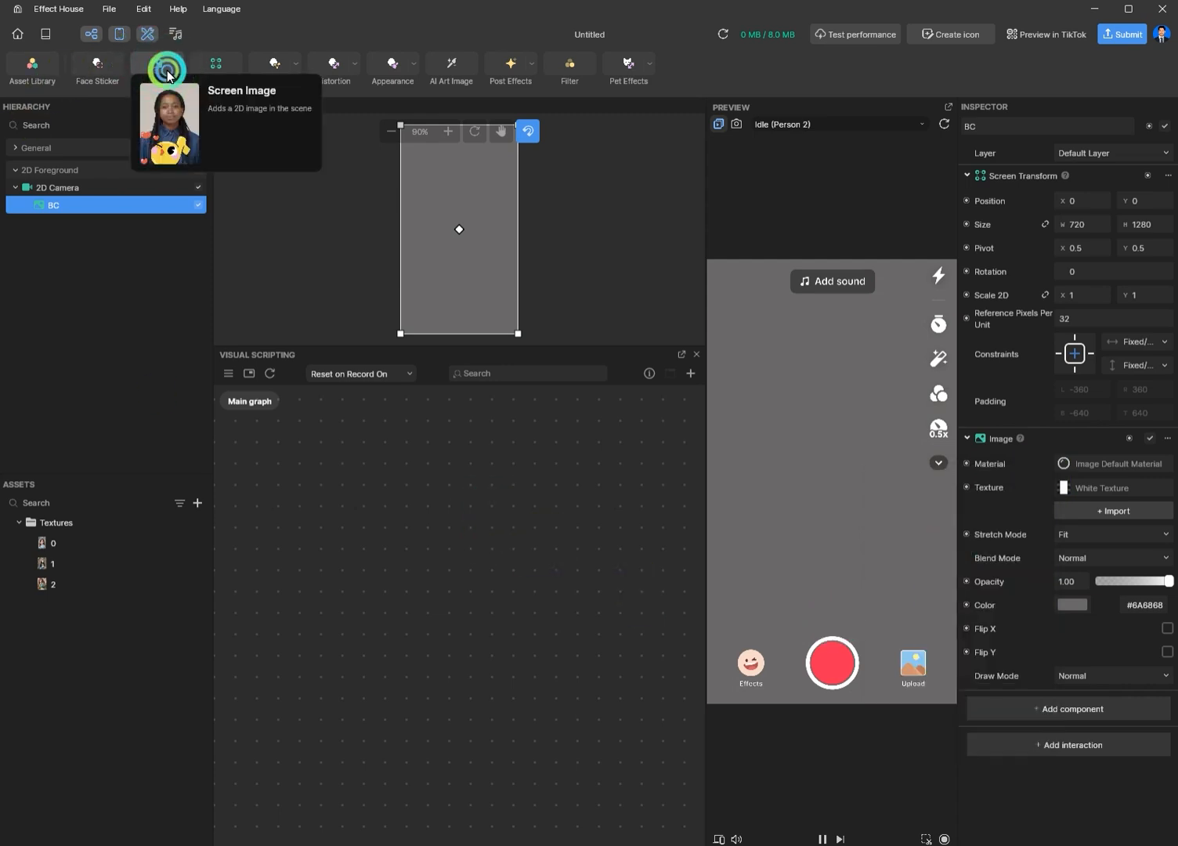
- Add a second screen image under the 2D Camera and rename it pic1
{"action": "left_click", "coordinate": [166, 72]}
{"action": "left_click", "coordinate": [75, 223]}
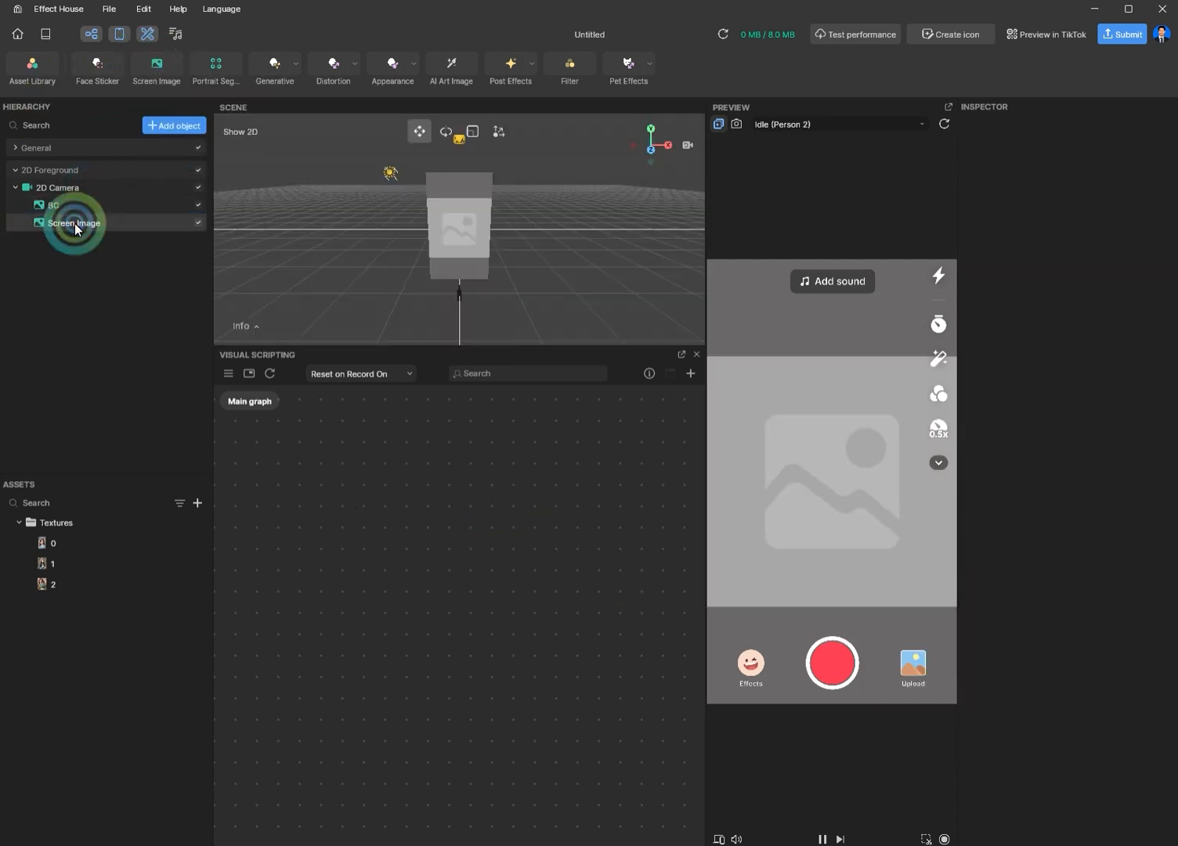
{"action": "left_click", "coordinate": [75, 224]}
{"action": "left_click", "coordinate": [76, 229]}
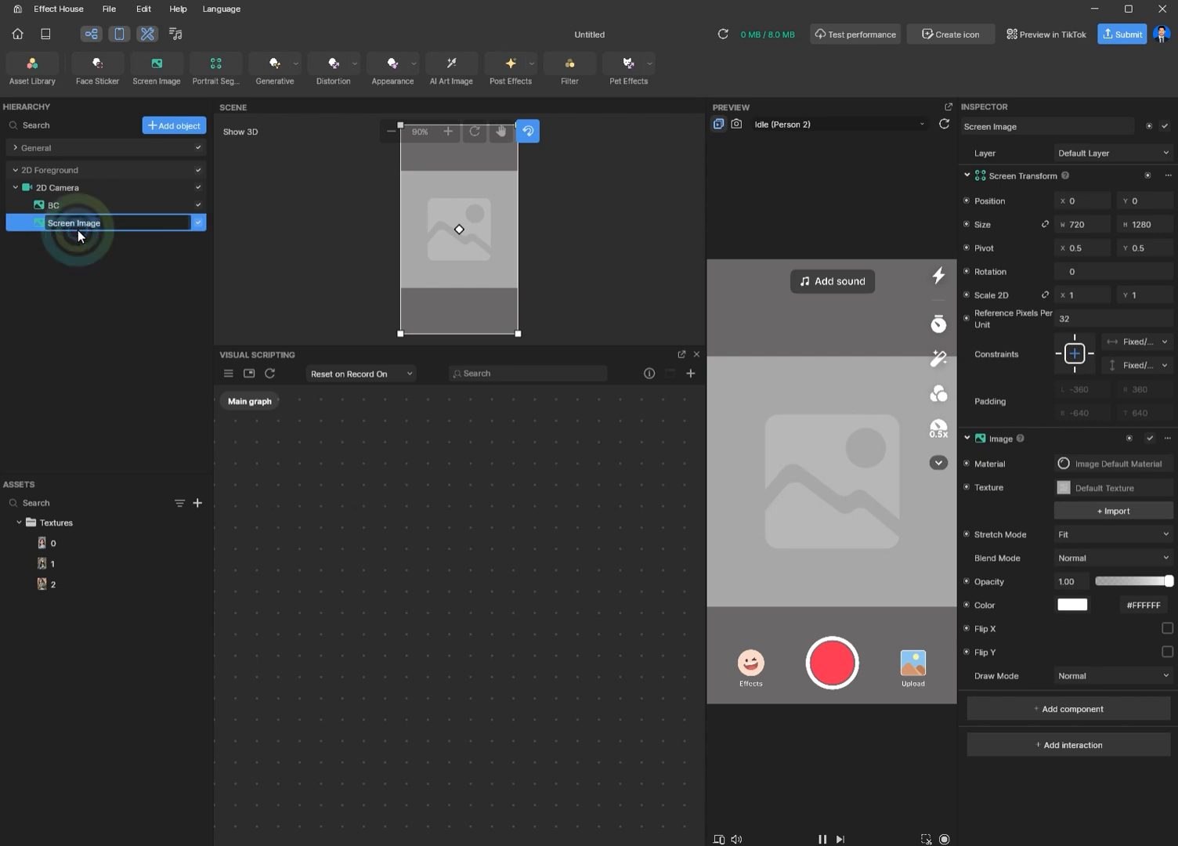
{"action": "left_click", "coordinate": [78, 229]}
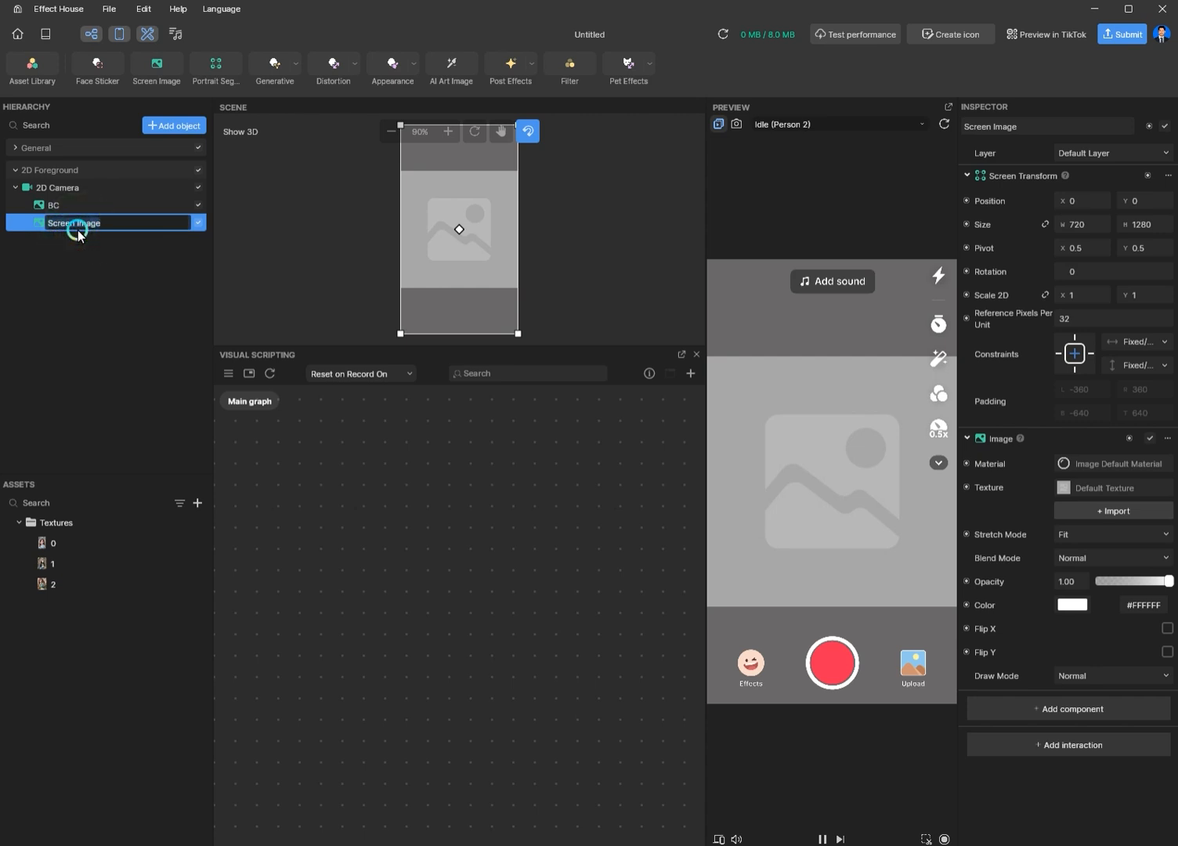
{"action": "type", "text": "pic1"}
{"action": "key", "text": "Return"}
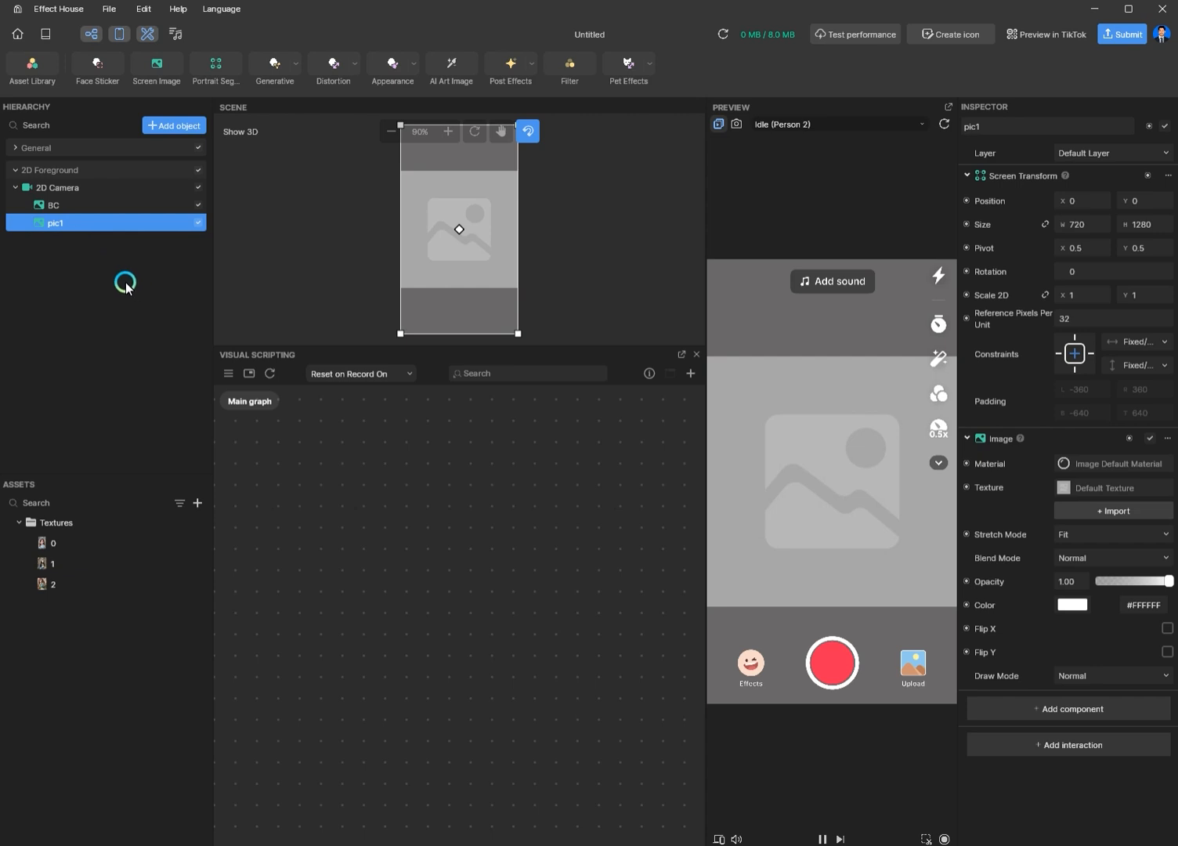
- Duplicate pic1 and rename the copy pic2
{"action": "key", "text": "ctrl+d"}
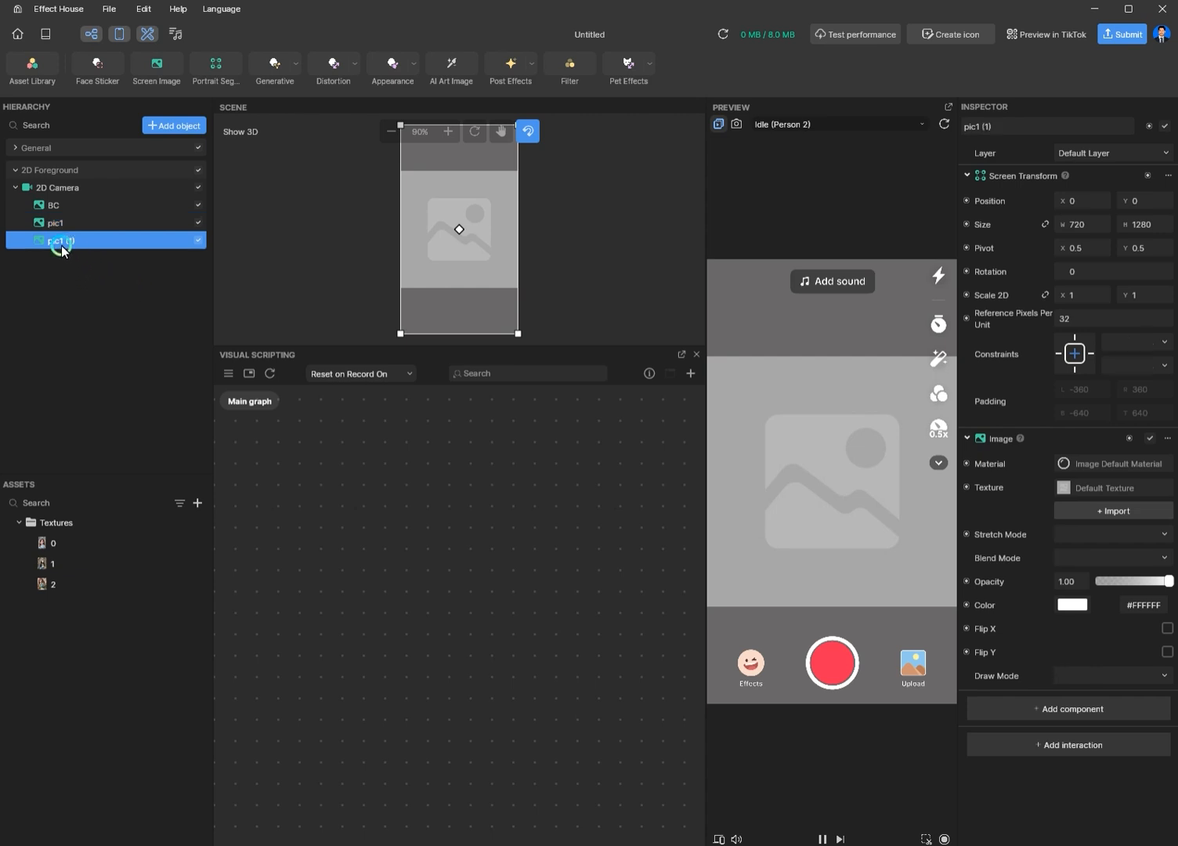
{"action": "double_click", "coordinate": [59, 241]}
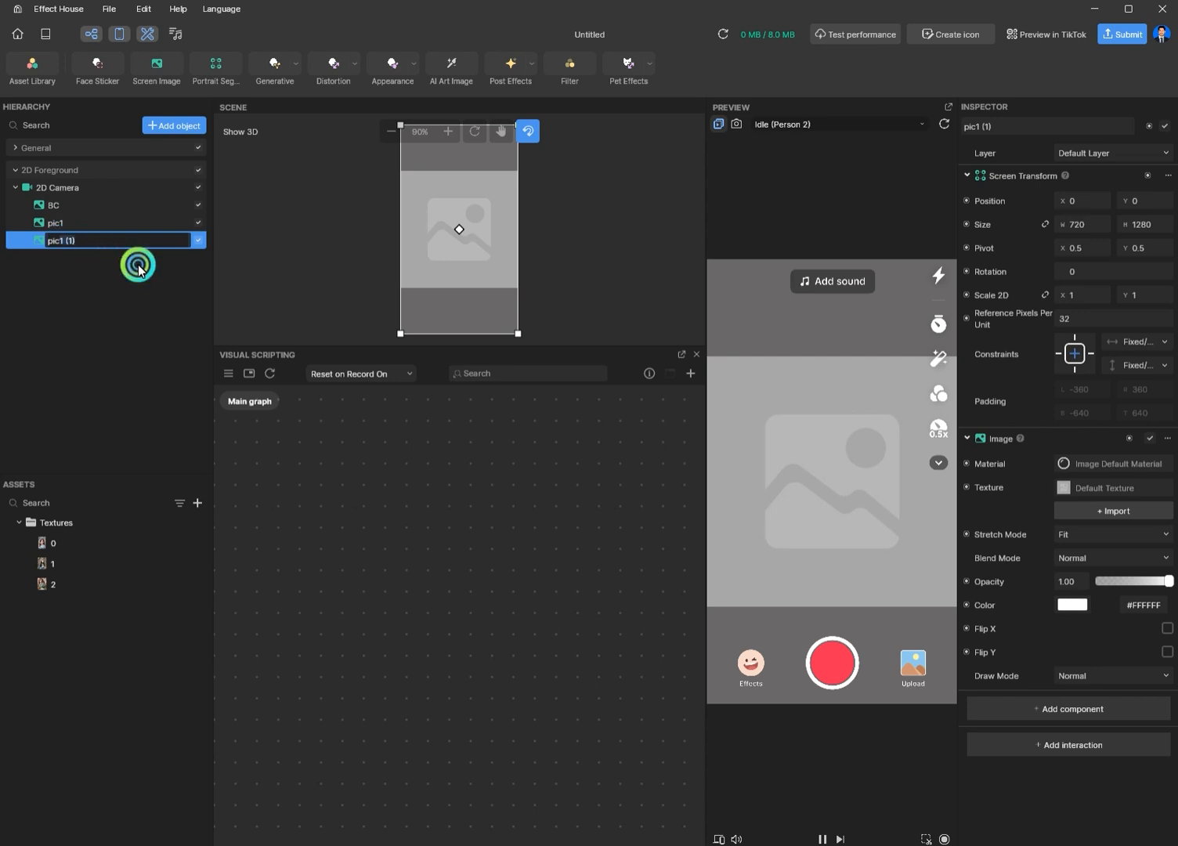
{"action": "type", "text": "pic2"}
{"action": "key", "text": "Return"}
- Link pic1's size and scale proportions and set its Scale 2D to 0.3 on both axes
{"action": "left_click", "coordinate": [59, 223]}
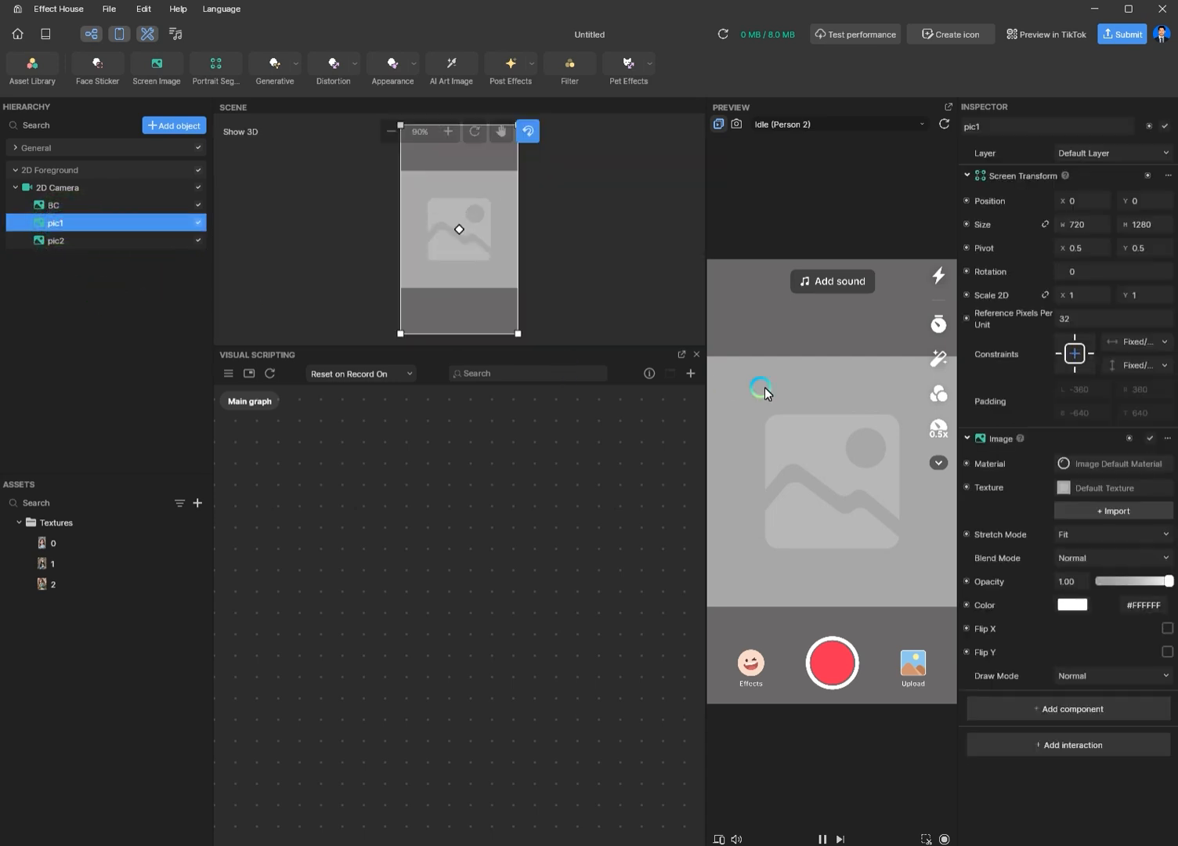
{"action": "left_click", "coordinate": [1083, 338]}
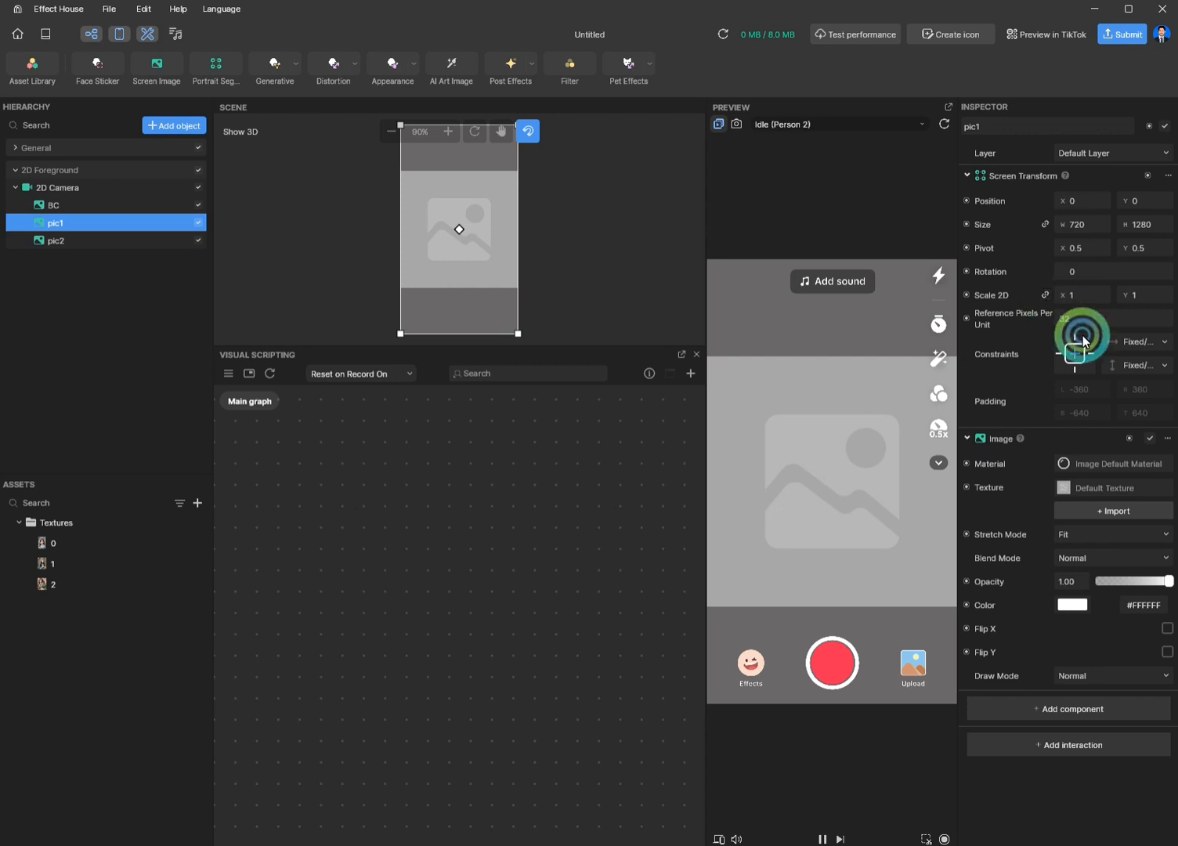
{"action": "left_click_drag", "start_coordinate": [1082, 298], "coordinate": [1057, 295]}
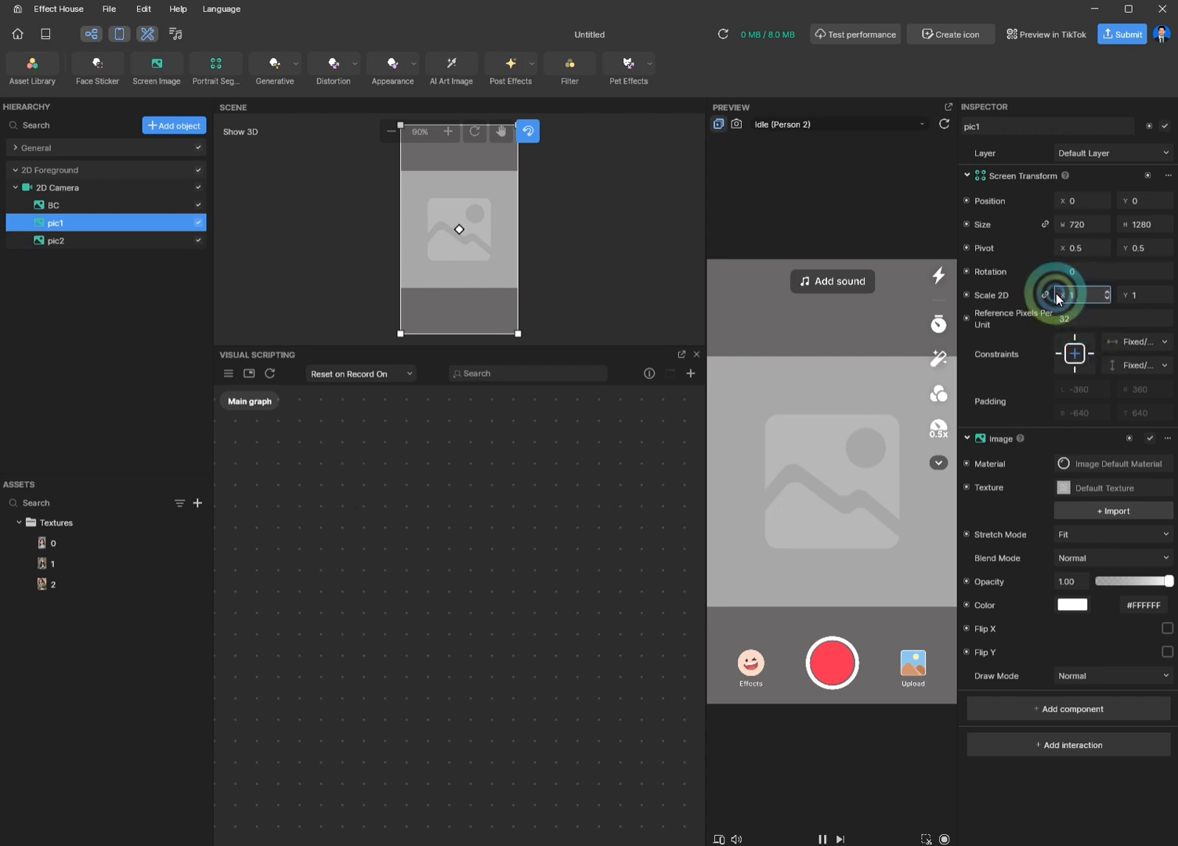
{"action": "type", "text": ".3"}
{"action": "key", "text": "Return"}
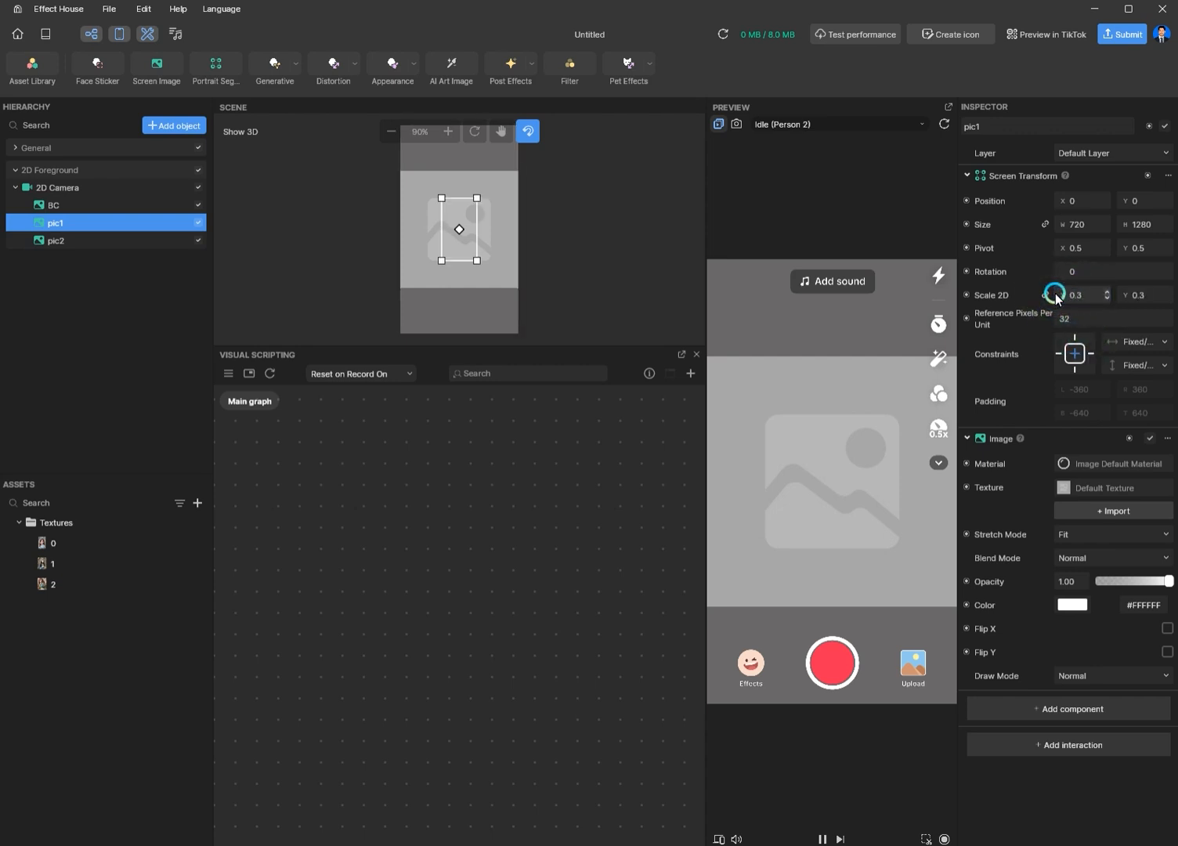
- Scale pic2 proportionally to 0.3 on both axes, with its size and scale proportions linked
{"action": "left_click", "coordinate": [66, 241]}
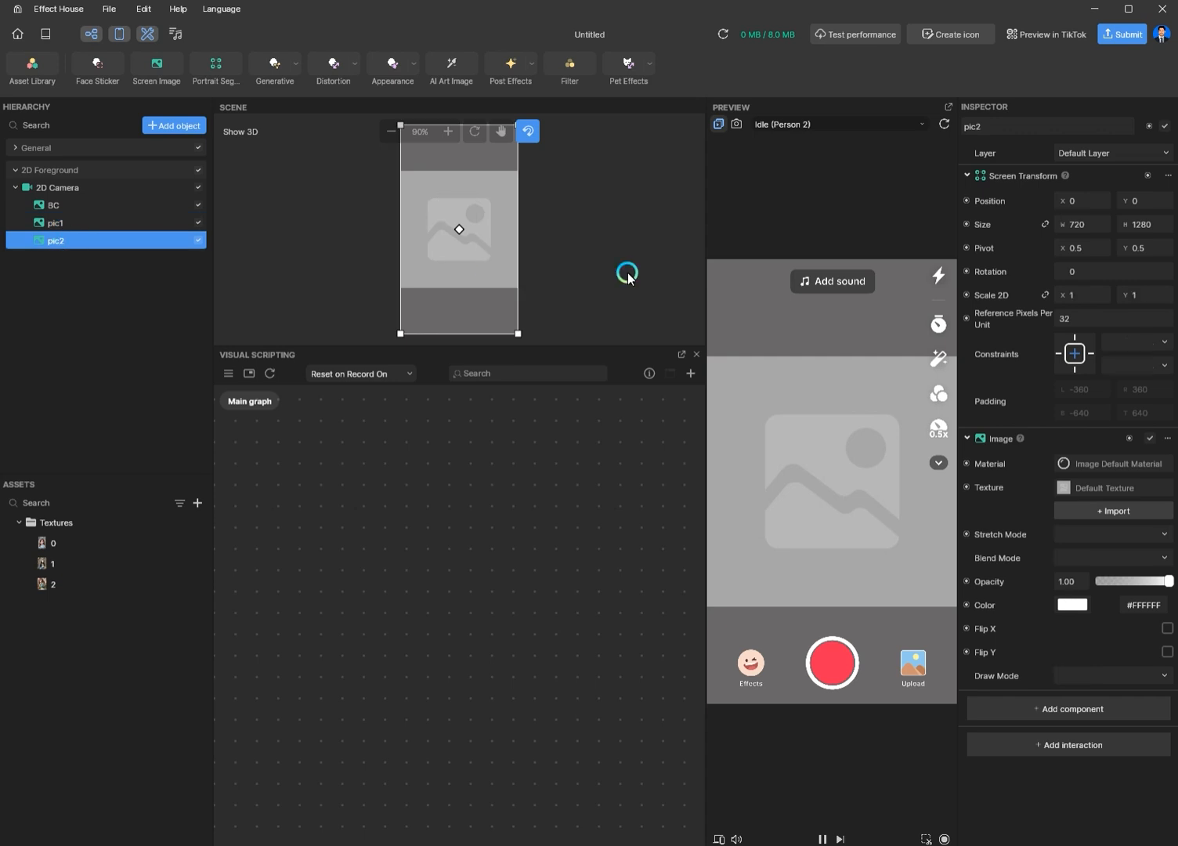
{"action": "left_click_drag", "start_coordinate": [1076, 296], "coordinate": [1021, 289]}
{"action": "key", "text": "BackSpace"}
{"action": "type", "text": "0.3"}
{"action": "key", "text": "Return"}
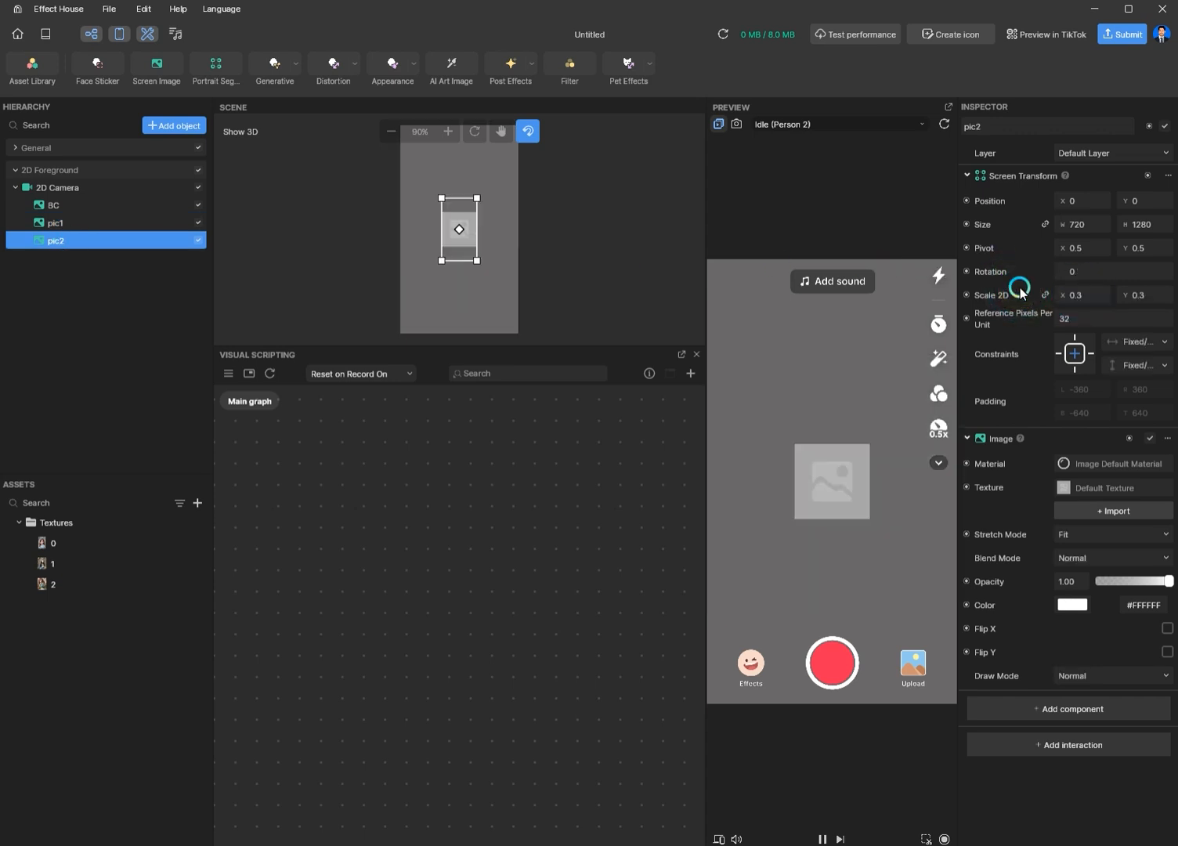
- Hide the built-in assets from the texture choices and assign texture 0 to pic1
{"action": "left_click", "coordinate": [68, 224]}
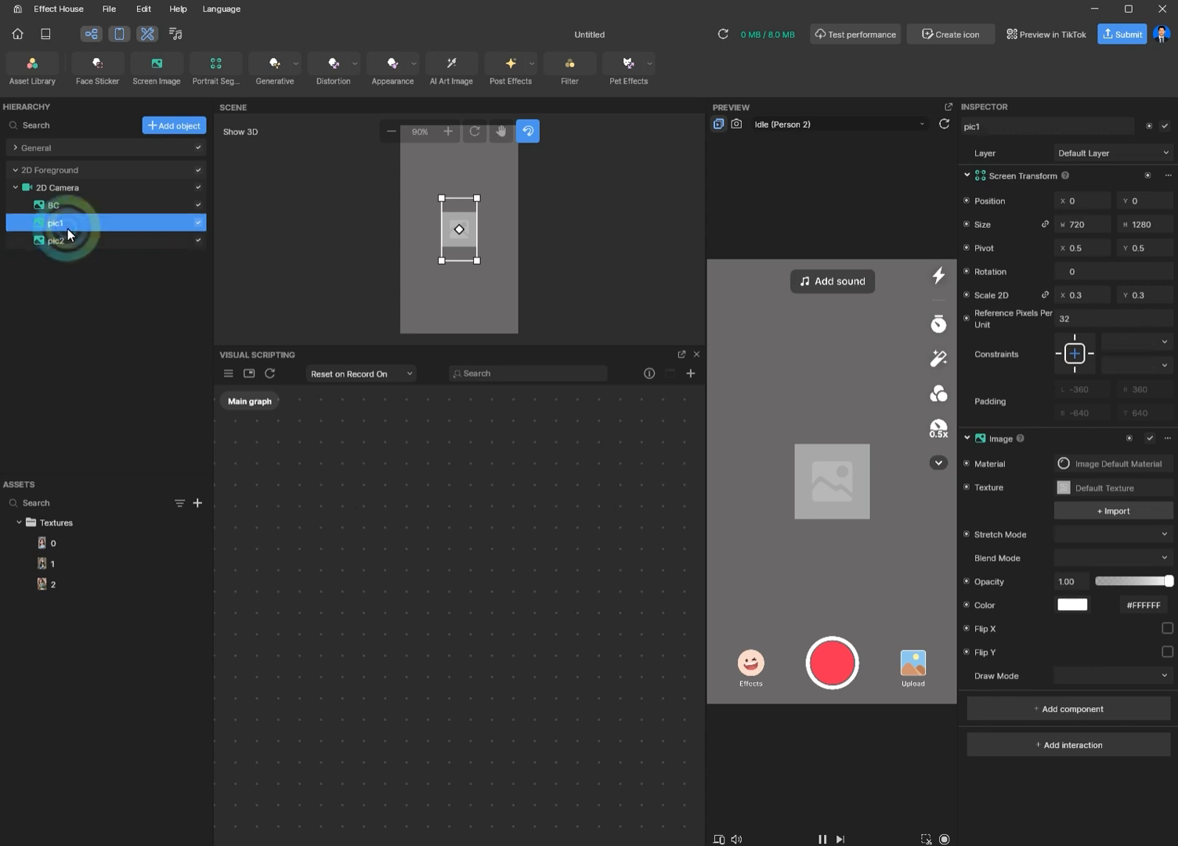
{"action": "left_click", "coordinate": [1104, 486]}
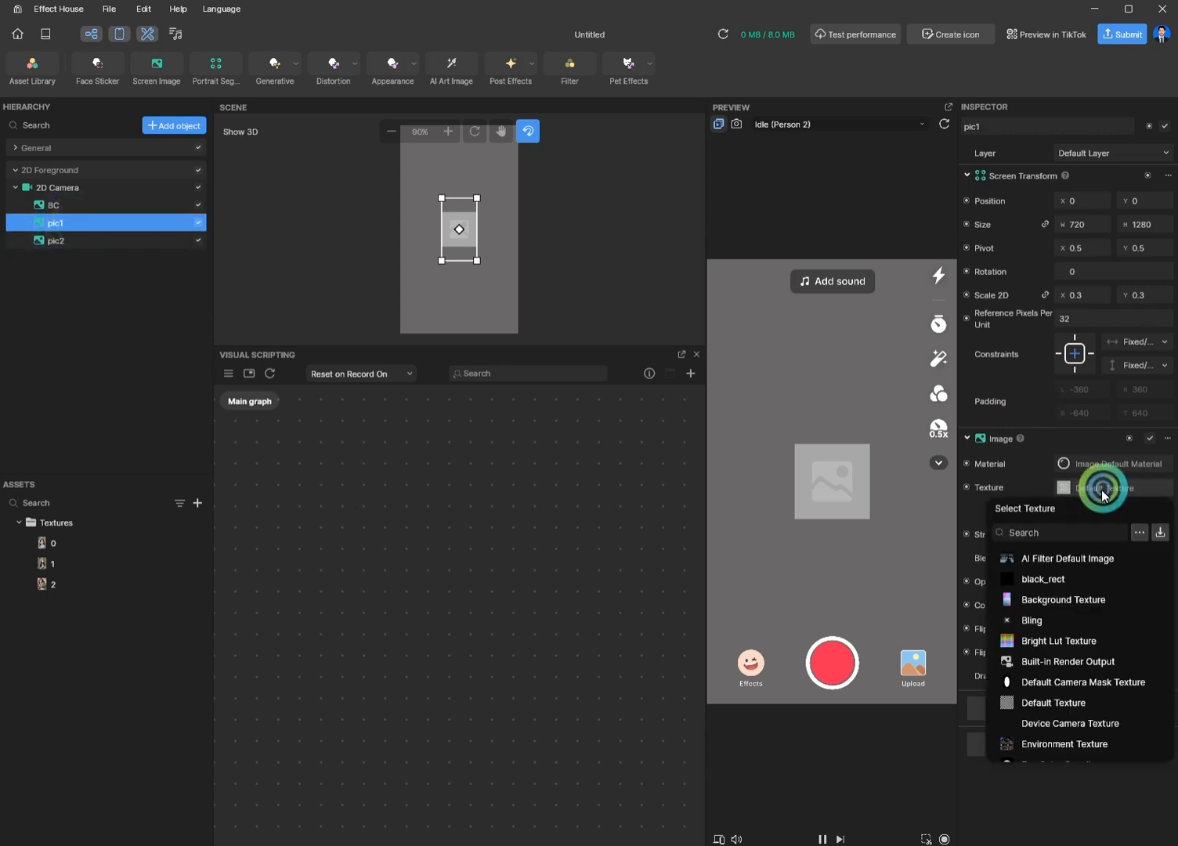
{"action": "left_click", "coordinate": [1139, 535]}
{"action": "left_click", "coordinate": [1138, 535]}
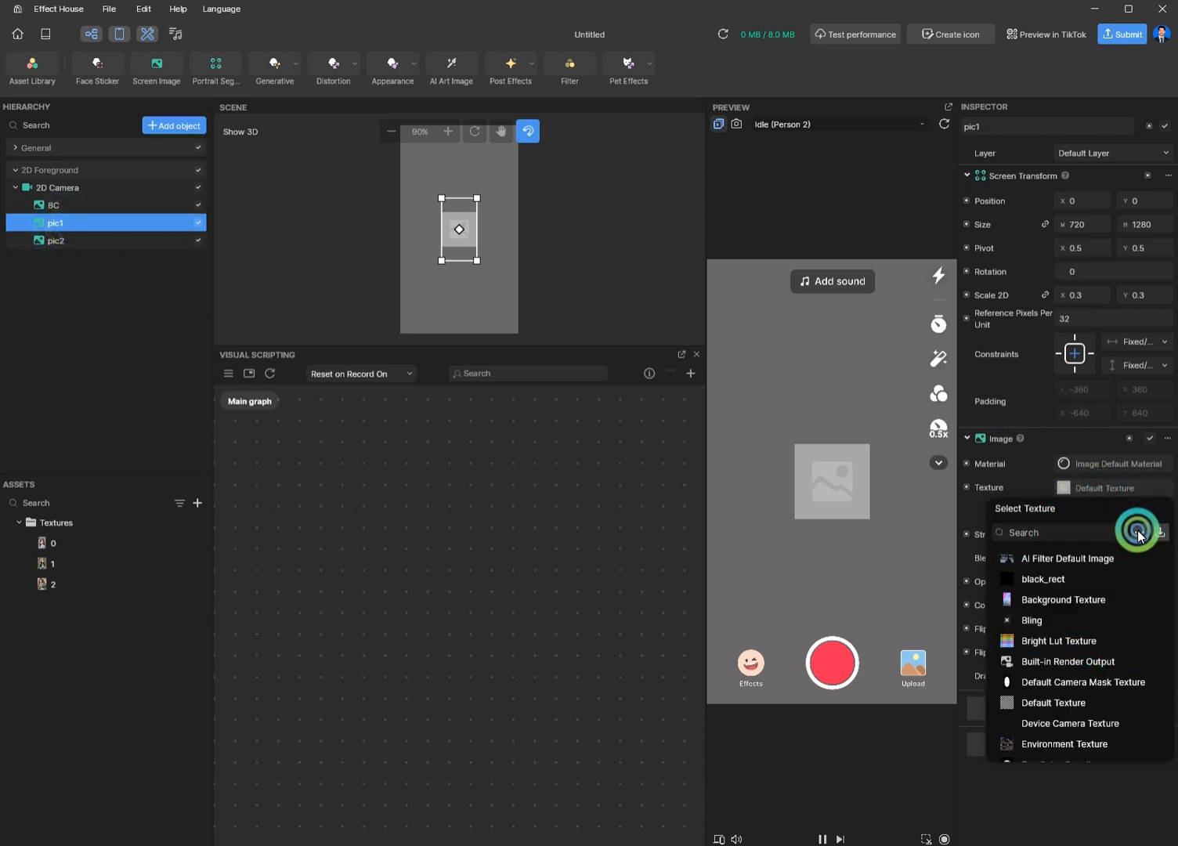
{"action": "left_click", "coordinate": [1138, 535]}
{"action": "left_click", "coordinate": [1129, 644]}
{"action": "left_click", "coordinate": [1105, 550]}
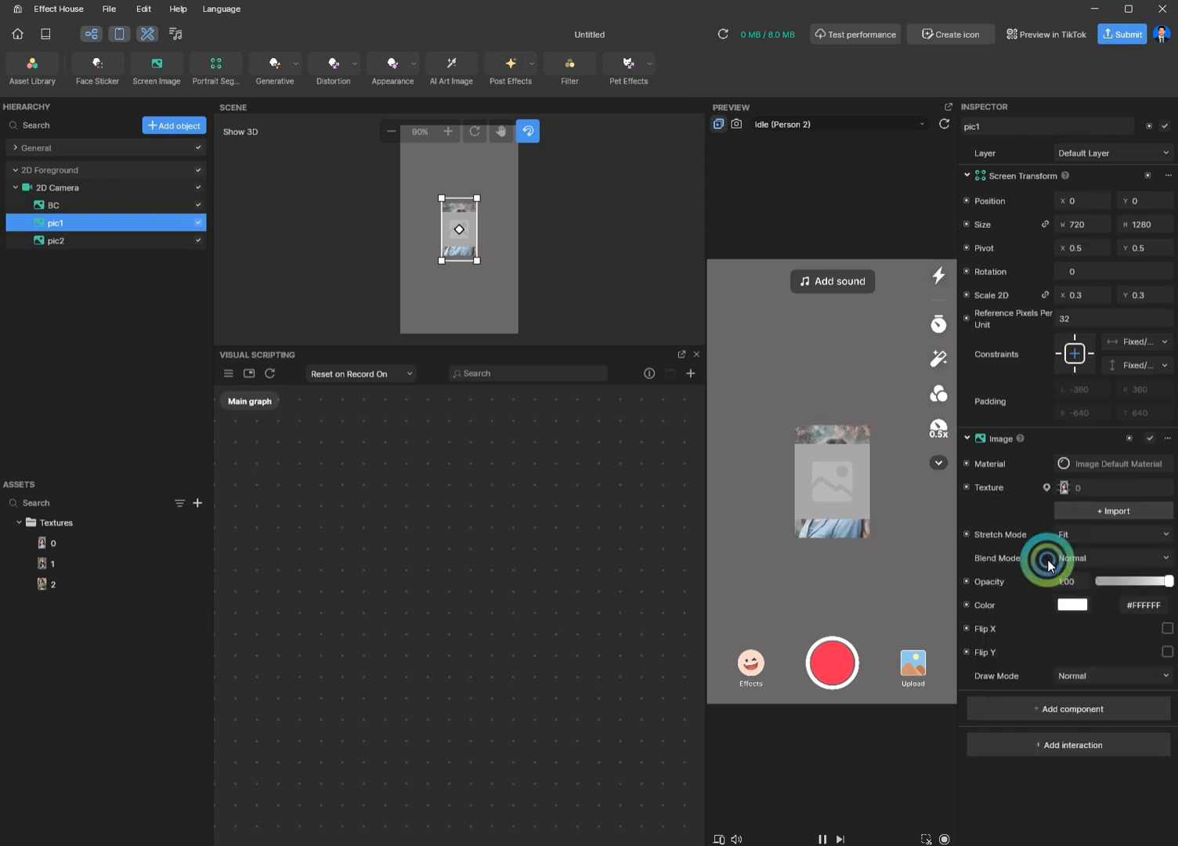
- Assign texture 1 to pic2 and set its stretch mode to Fill and Cut
{"action": "left_click", "coordinate": [55, 241]}
{"action": "left_click", "coordinate": [1104, 486]}
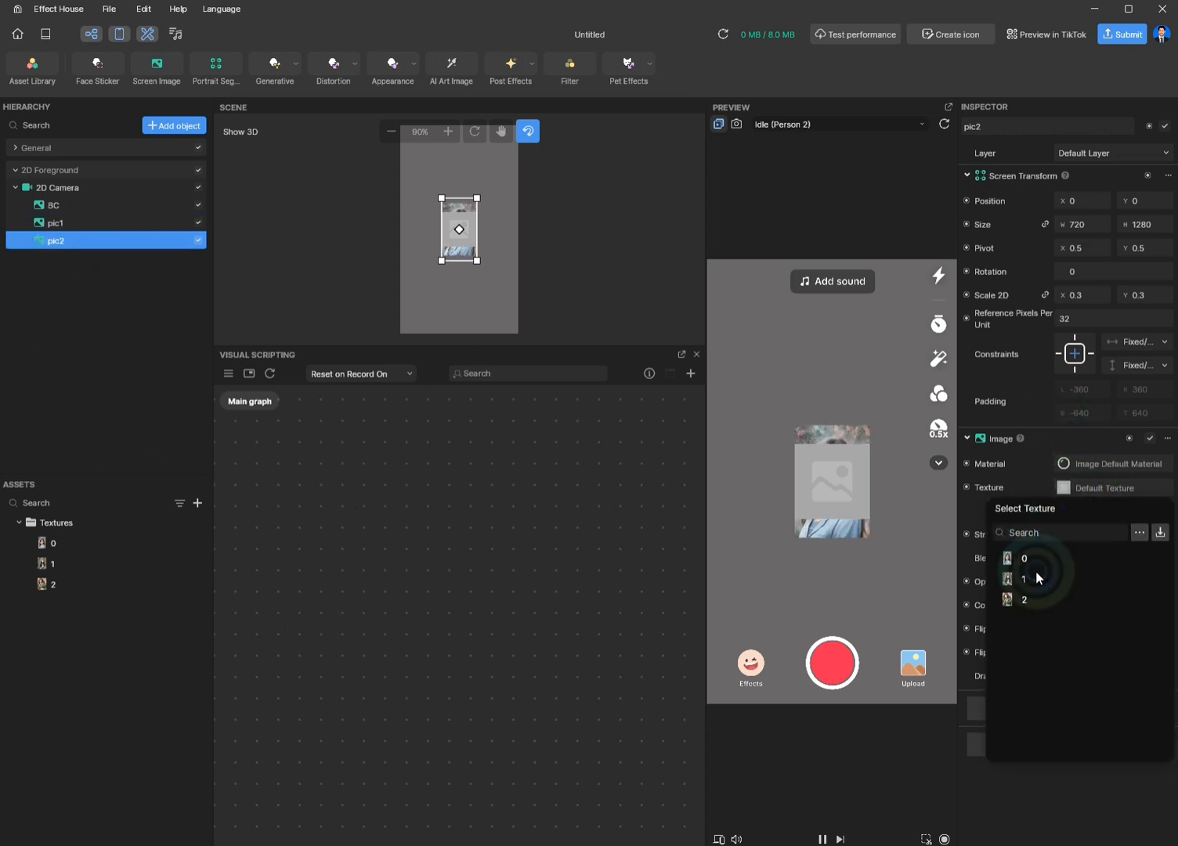
{"action": "left_click", "coordinate": [1032, 569]}
{"action": "left_click", "coordinate": [1102, 538]}
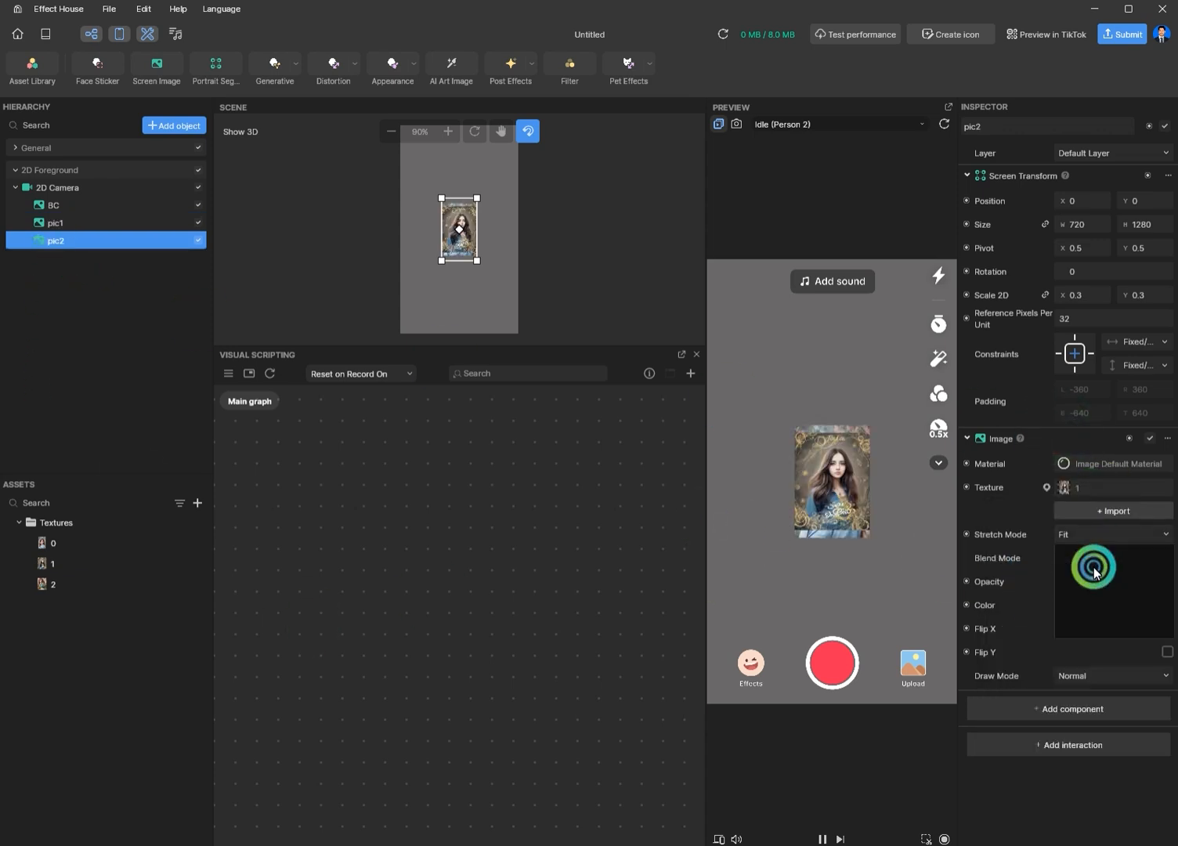
{"action": "left_click", "coordinate": [1110, 630]}
- Set pic1's stretch mode to Fill and Cut
{"action": "left_click", "coordinate": [55, 223]}
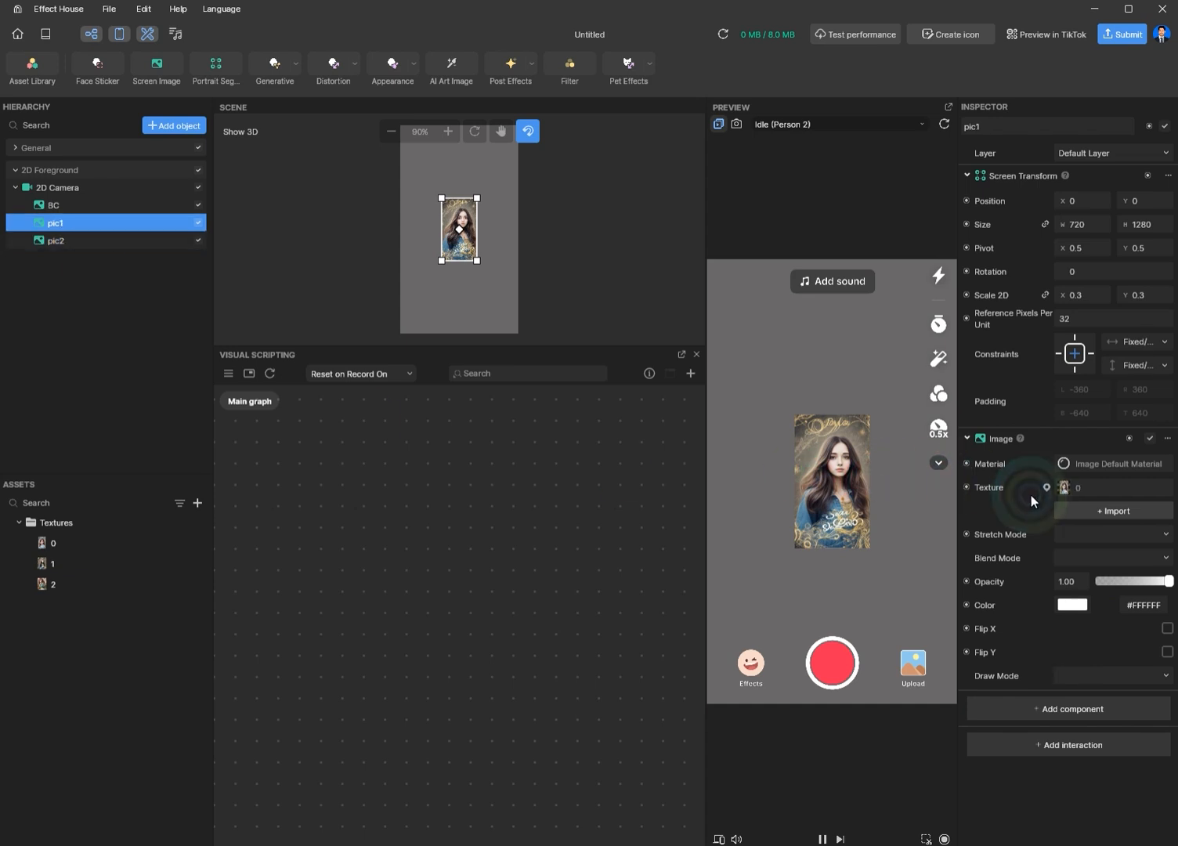
{"action": "left_click", "coordinate": [1078, 534]}
{"action": "left_click", "coordinate": [1092, 627]}
{"action": "left_click", "coordinate": [775, 612]}
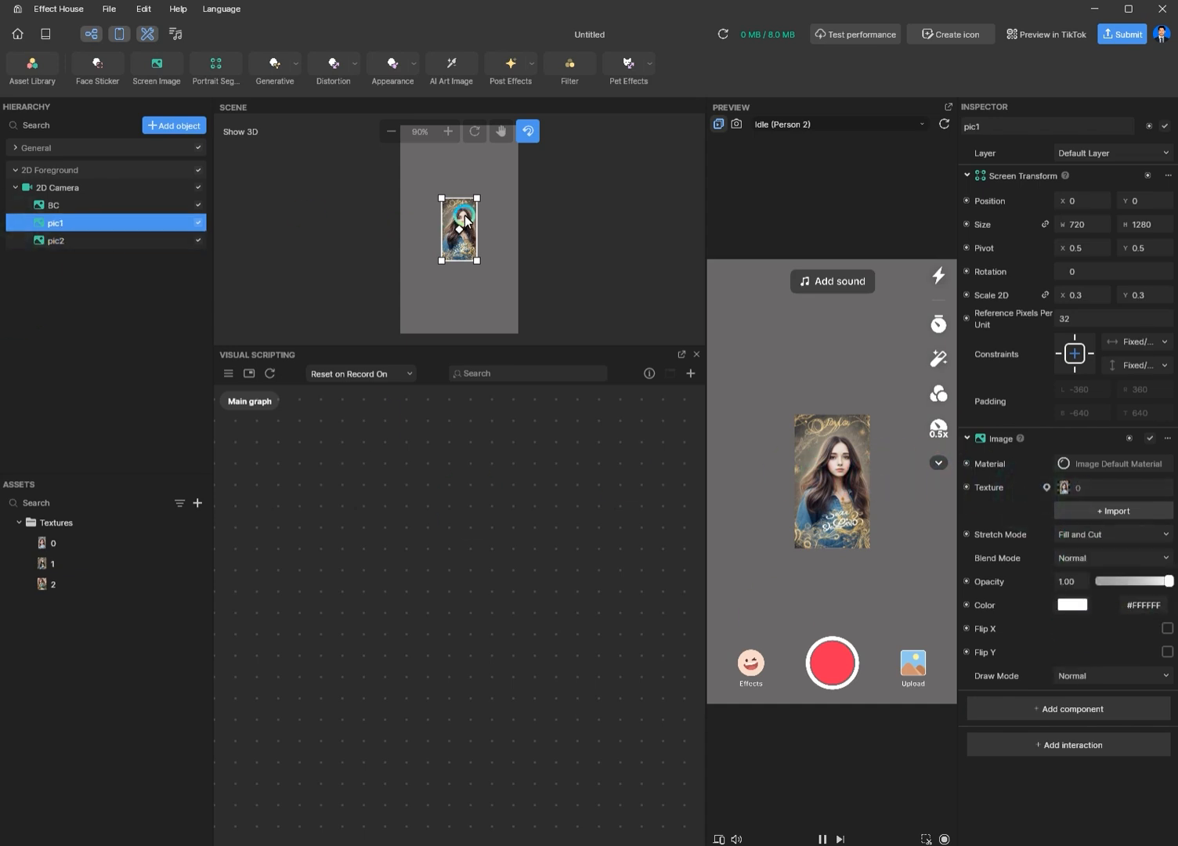
- Reposition the pictures so pic1 sits near the canvas's upper-left corner and pic2 slightly below center at about Y -117
{"action": "left_click_drag", "start_coordinate": [464, 217], "coordinate": [459, 271]}
{"action": "key", "text": "ctrl+z"}
{"action": "left_click", "coordinate": [71, 241]}
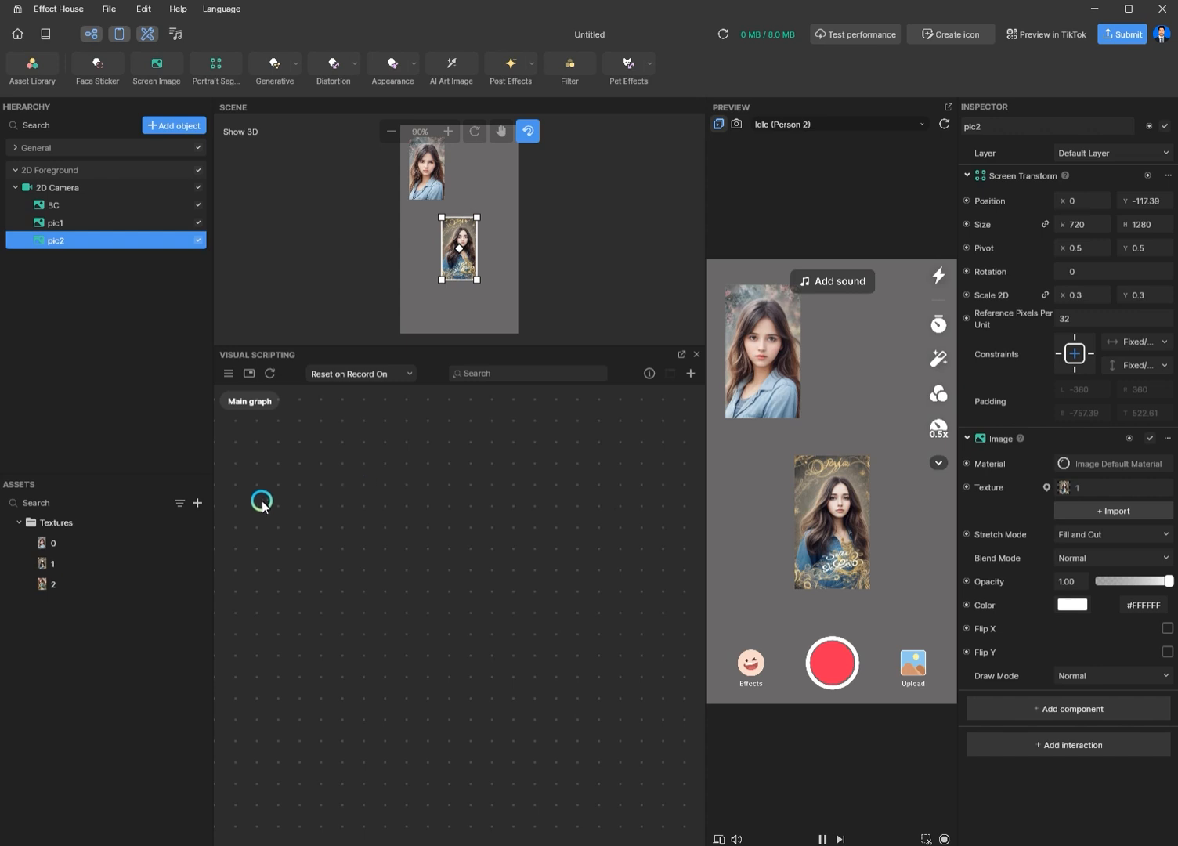
- Search the node library for "scre" and add a Screen Tap node to the main visual scripting graph
{"action": "right_click", "coordinate": [299, 459]}
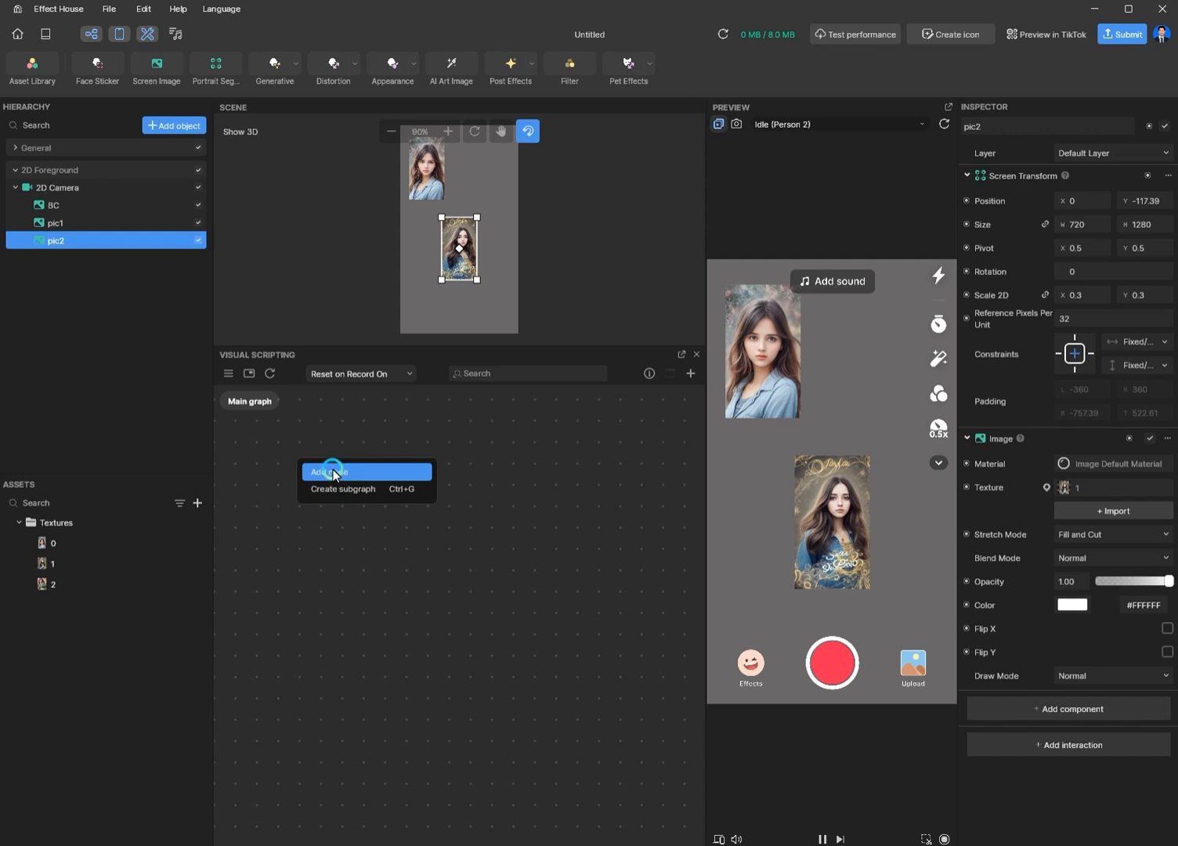
{"action": "left_click", "coordinate": [333, 473]}
{"action": "left_click", "coordinate": [362, 491]}
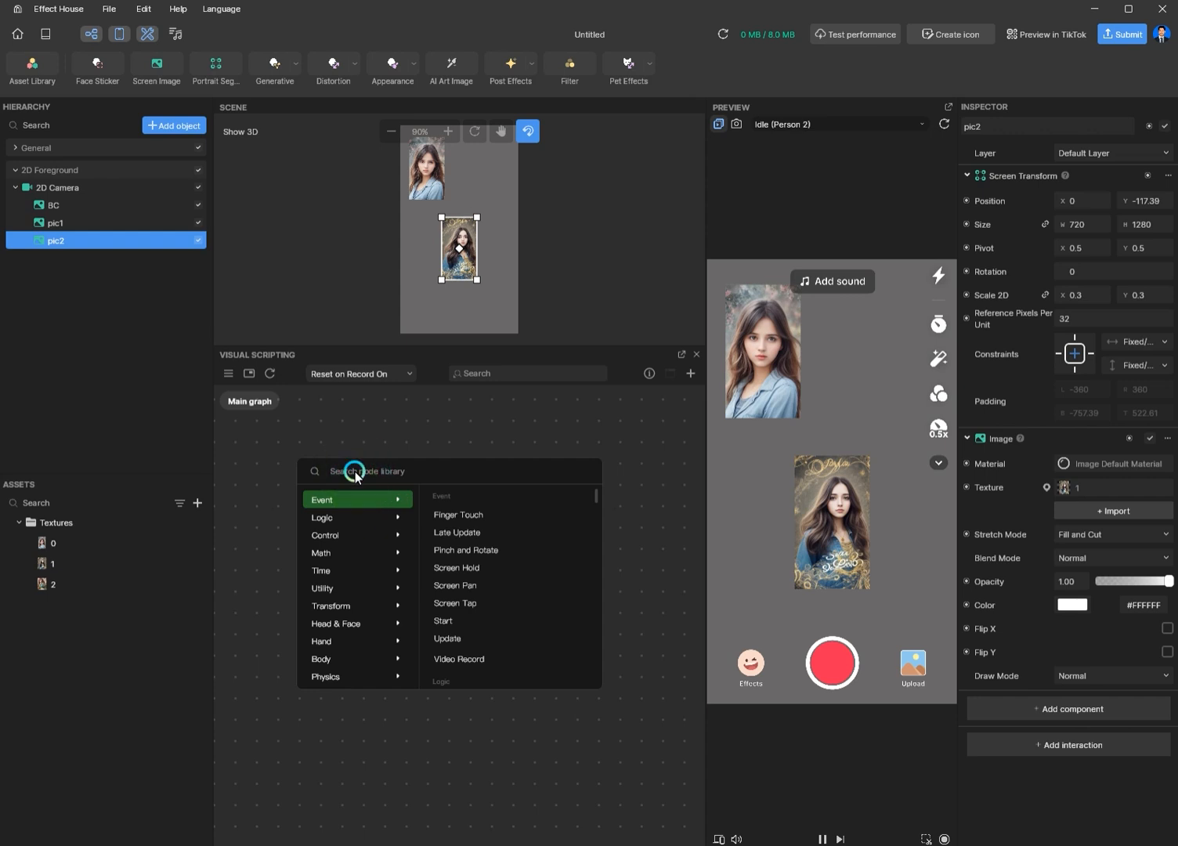
{"action": "type", "text": "scre"}
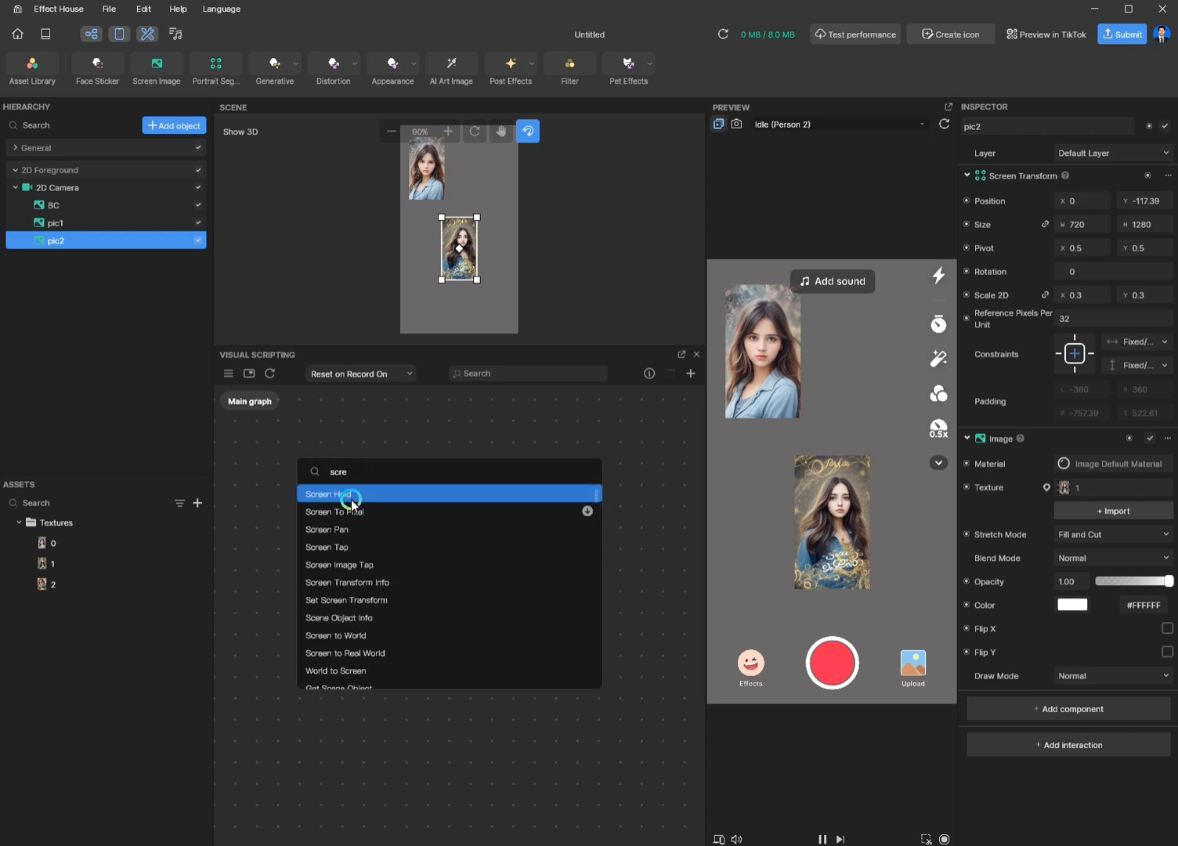
{"action": "key", "text": "Down"}
{"action": "key", "text": "Down"}
{"action": "key", "text": "Down"}
{"action": "left_click", "coordinate": [364, 546]}
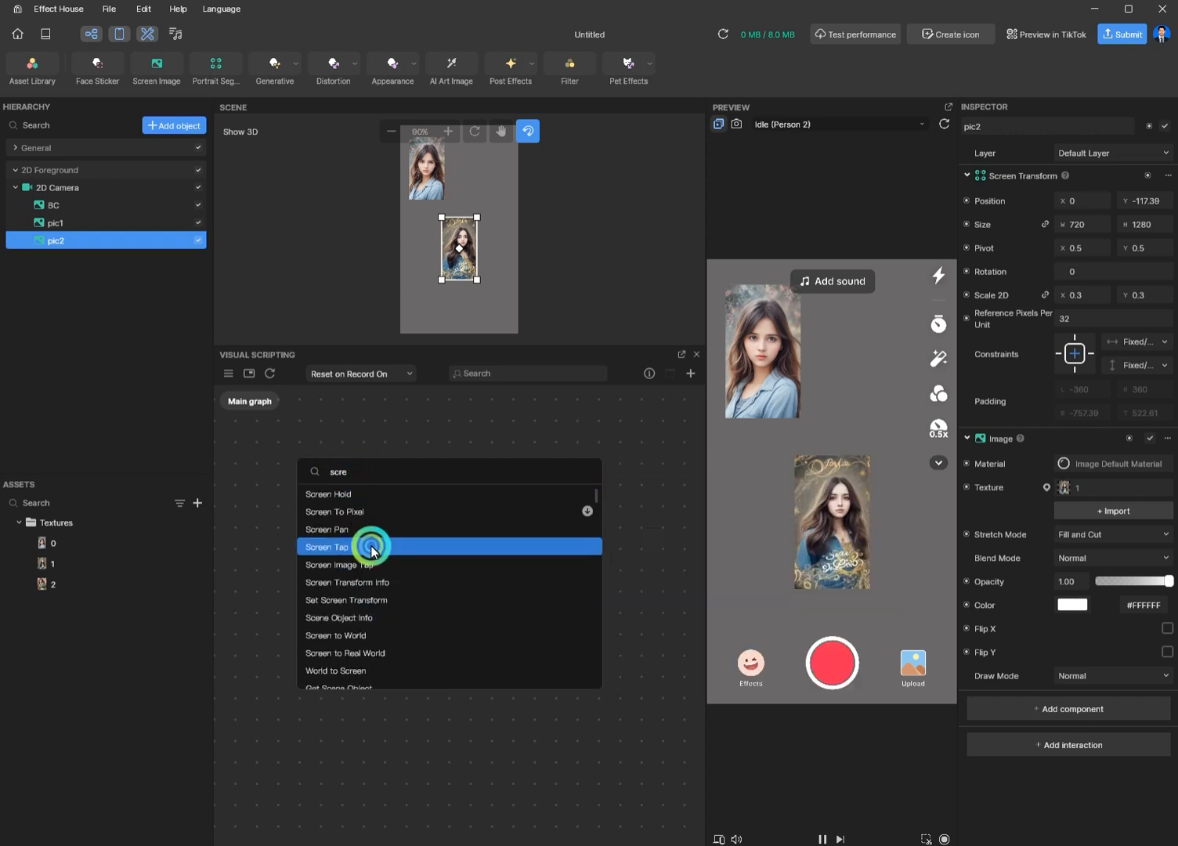
- Add a Transit by Time node started by Screen Tap's Next output and arrange the two nodes side by side
{"action": "left_click_drag", "start_coordinate": [409, 492], "coordinate": [481, 561]}
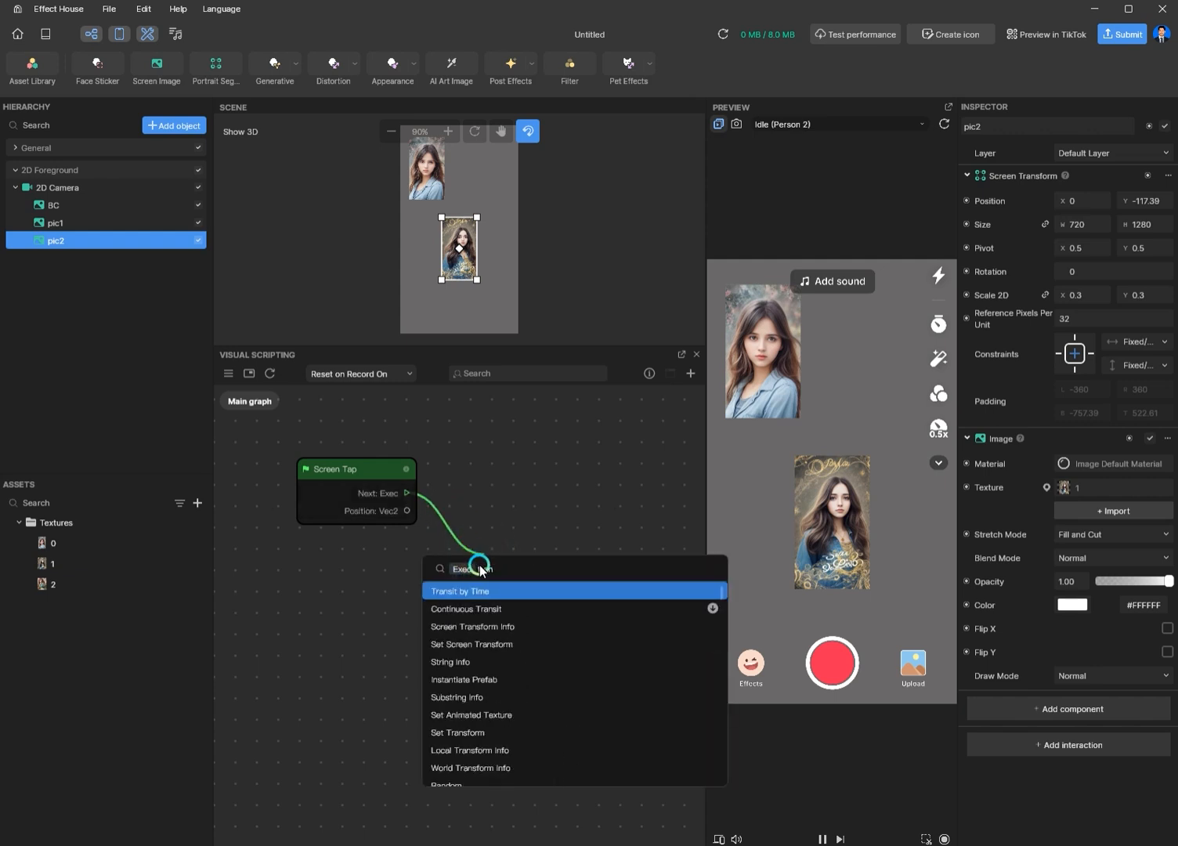
{"action": "left_click", "coordinate": [482, 589]}
{"action": "left_click_drag", "start_coordinate": [586, 548], "coordinate": [533, 472]}
{"action": "left_click", "coordinate": [354, 468]}
{"action": "left_click_drag", "start_coordinate": [354, 467], "coordinate": [320, 457]}
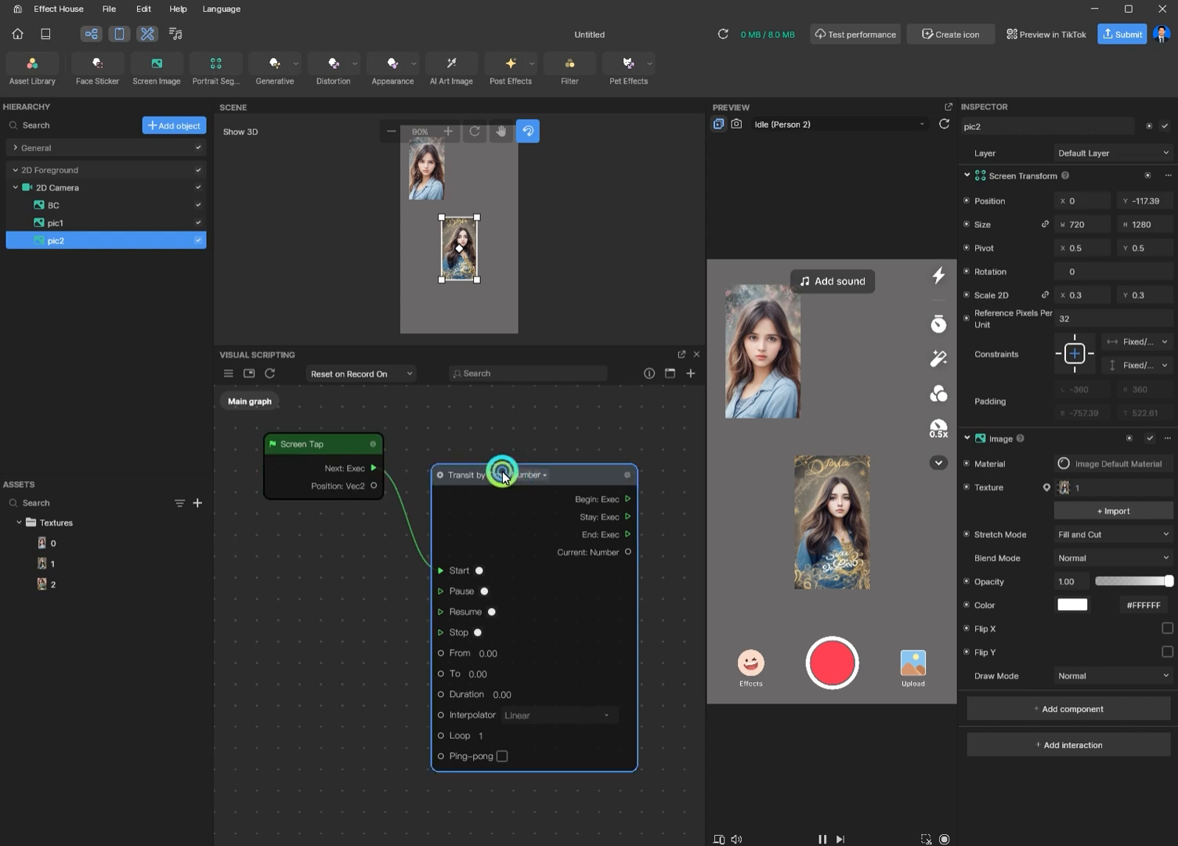
{"action": "left_click_drag", "start_coordinate": [503, 469], "coordinate": [481, 464]}
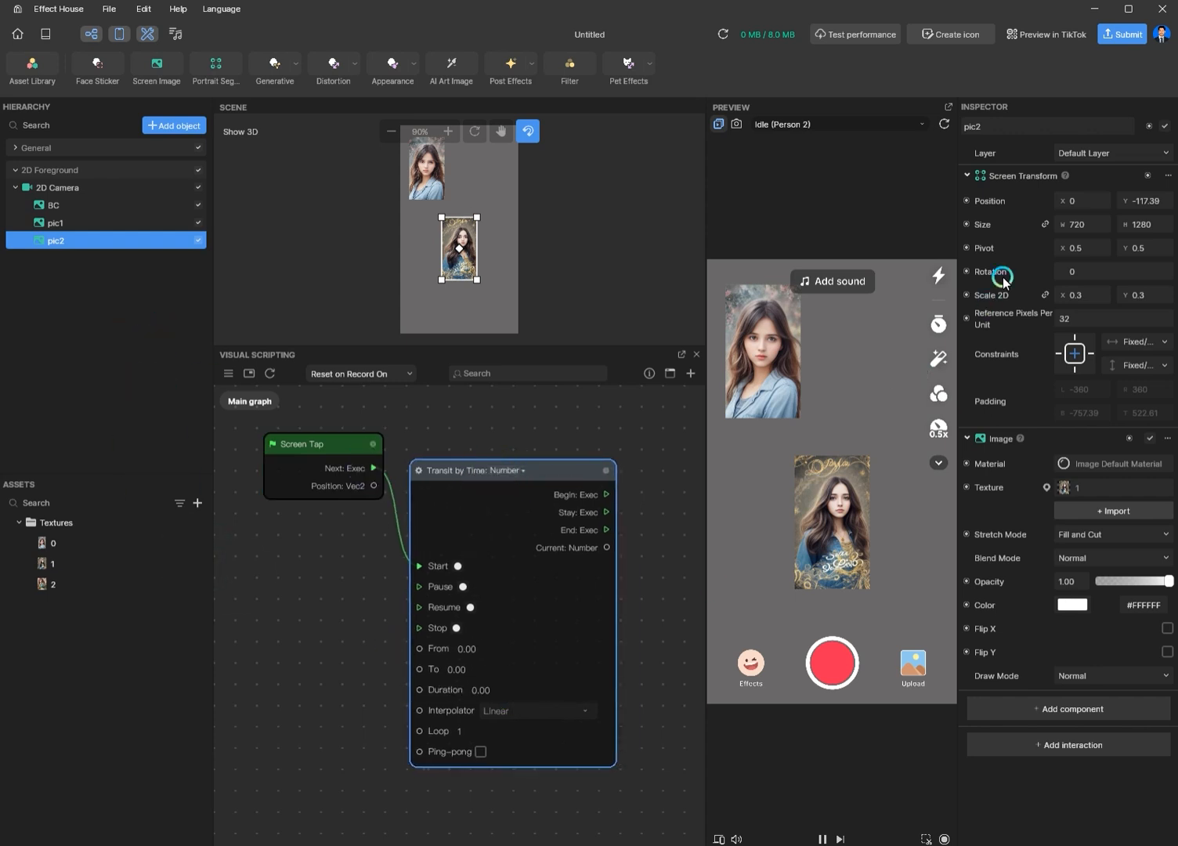
- Add a Get Scale 2D node for pic2 and connect its Value to the From input of Transit by Time
{"action": "left_click", "coordinate": [480, 690]}
{"action": "left_click", "coordinate": [967, 296]}
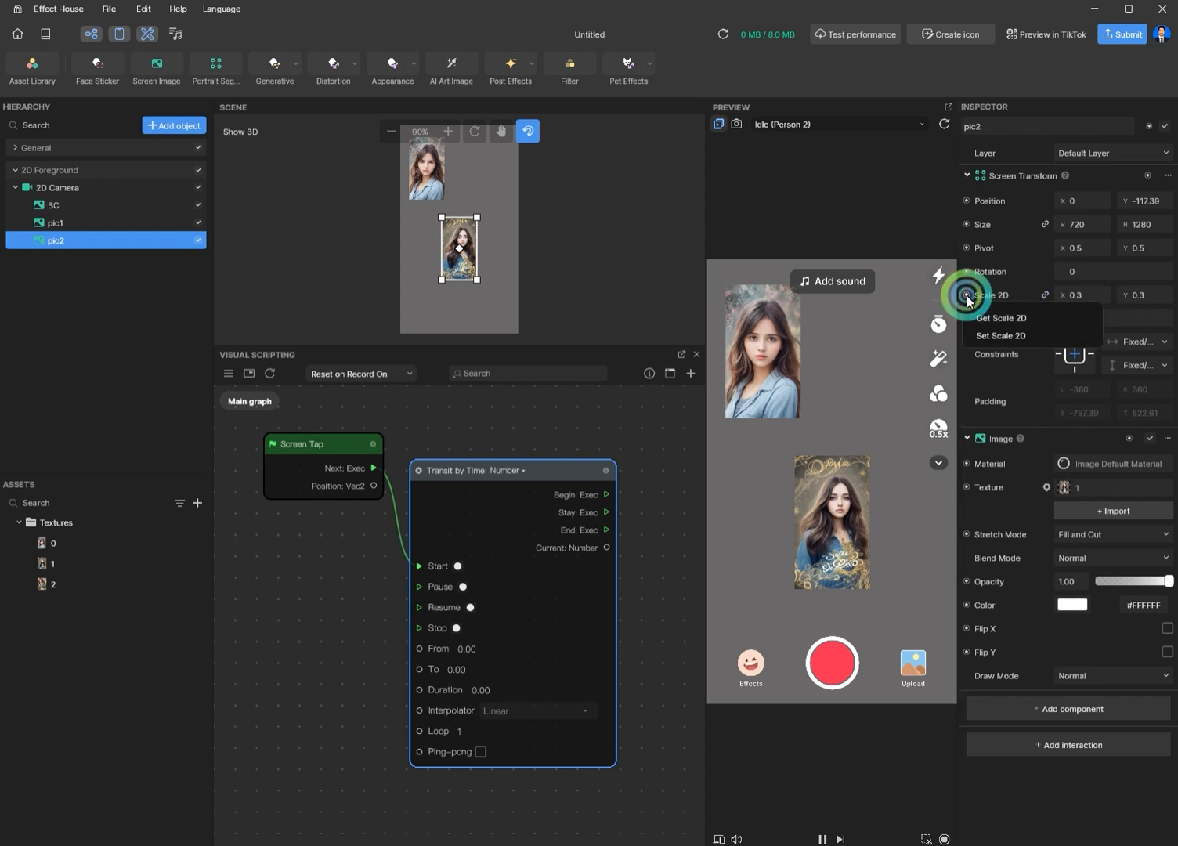
{"action": "left_click", "coordinate": [1034, 320]}
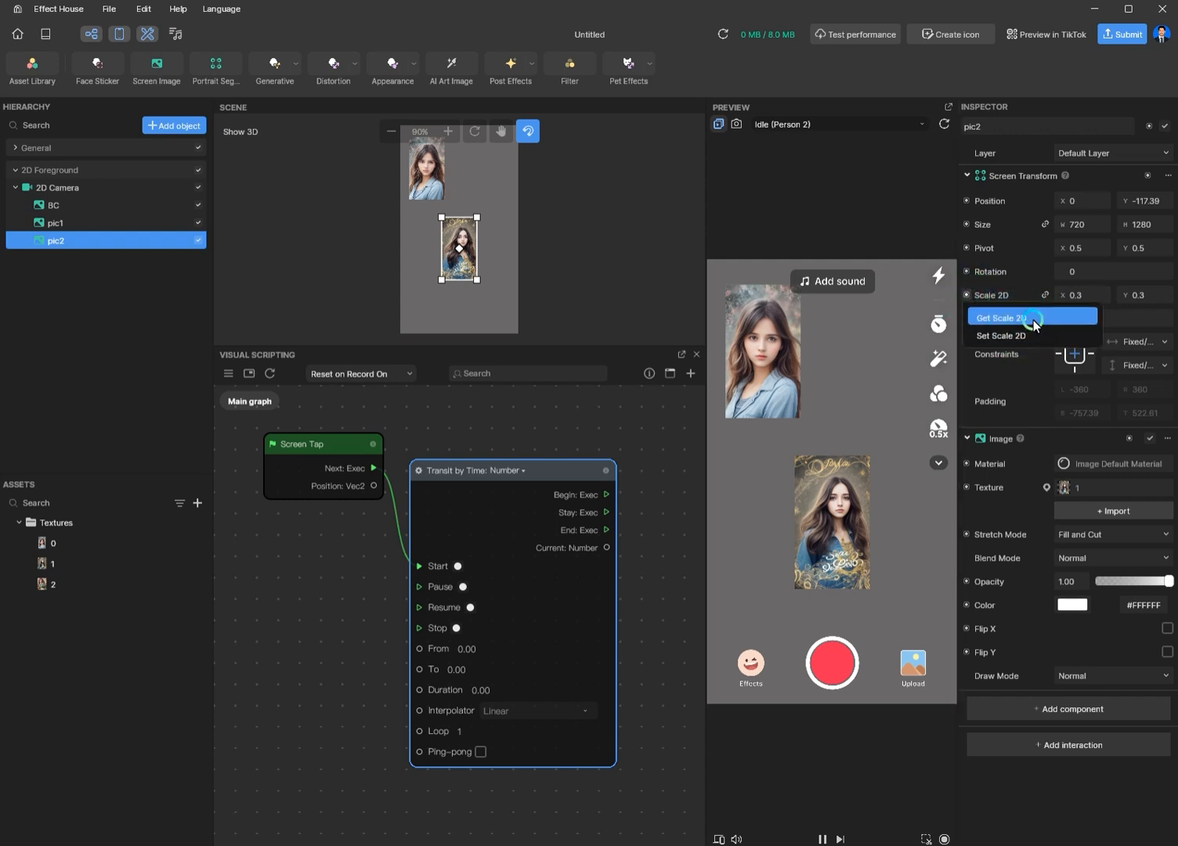
{"action": "left_click_drag", "start_coordinate": [564, 630], "coordinate": [271, 670]}
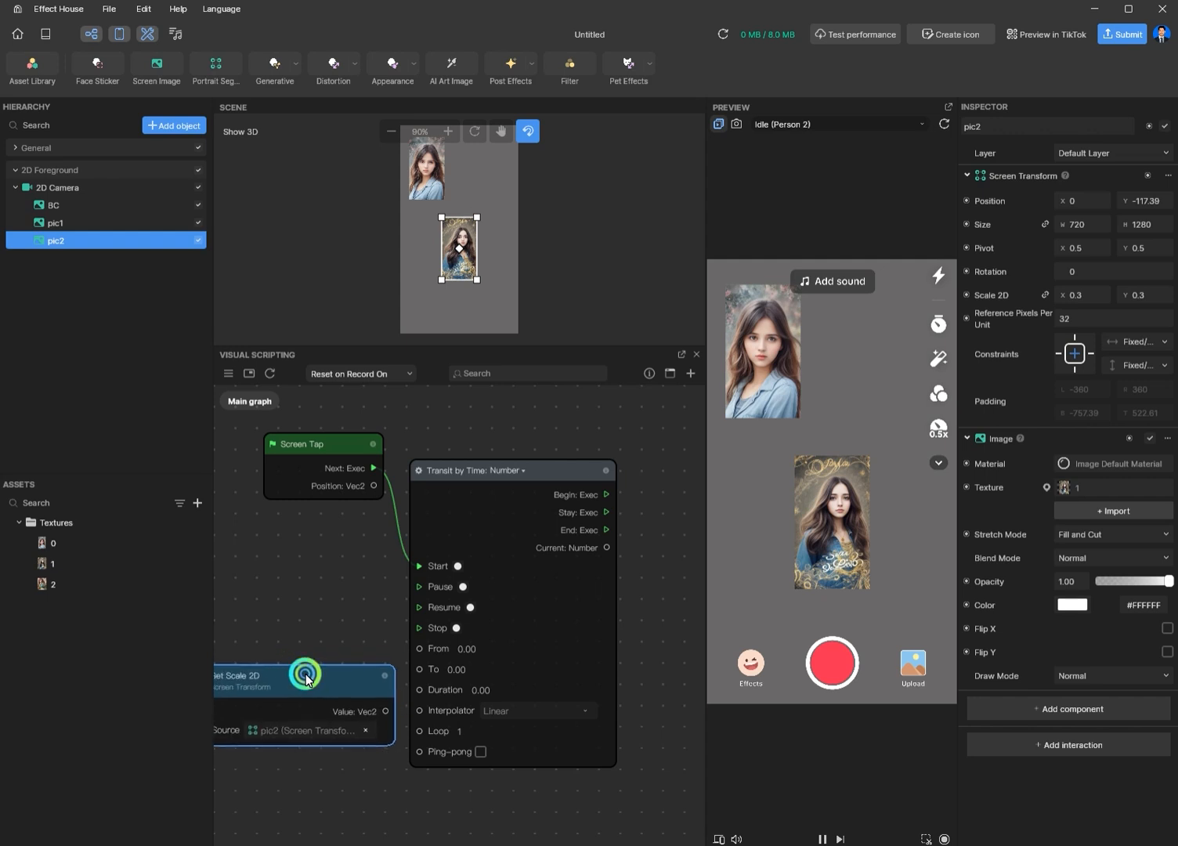
{"action": "left_click_drag", "start_coordinate": [356, 673], "coordinate": [339, 600]}
{"action": "left_click_drag", "start_coordinate": [372, 647], "coordinate": [419, 650]}
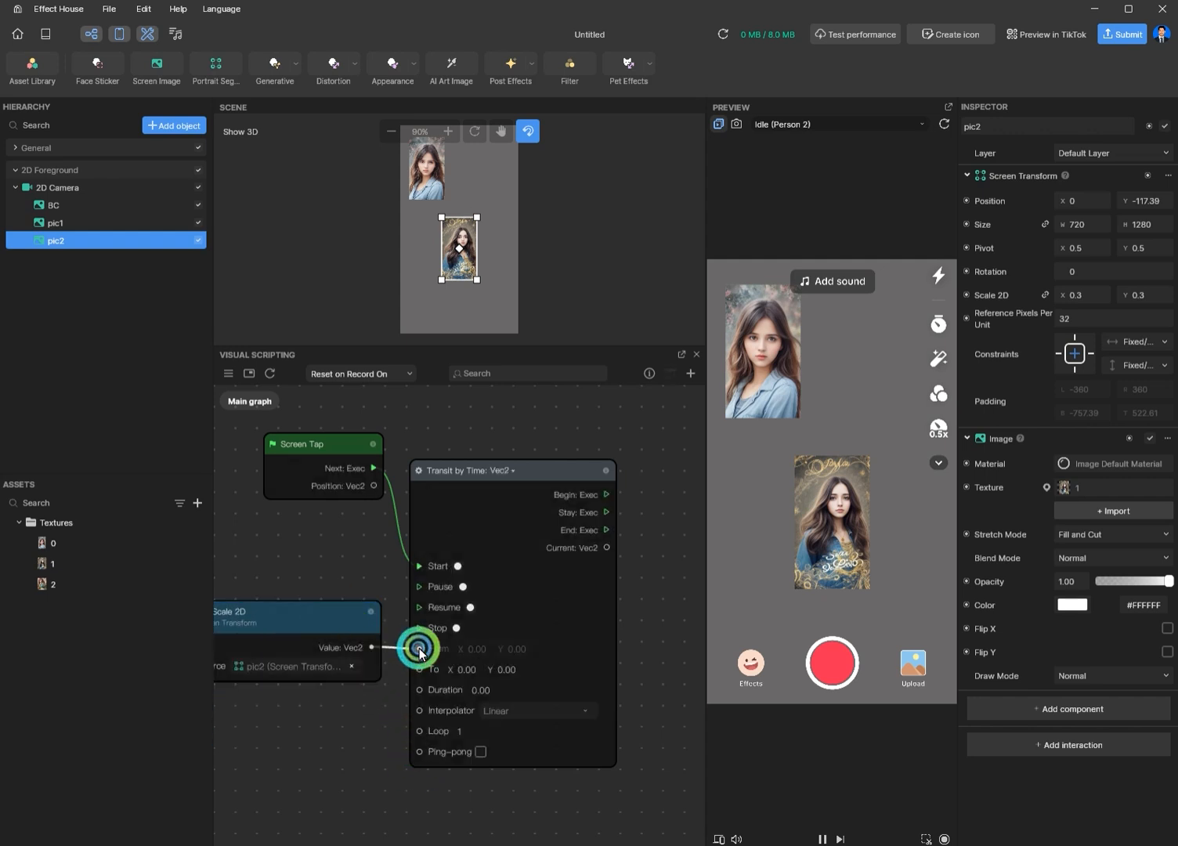
- Shift the Get Scale 2D node slightly upward beside the Transit by Time node
{"action": "scroll", "coordinate": [353, 749], "scroll_direction": "down", "scroll_amount": 2}
{"action": "middle_click_drag", "start_coordinate": [353, 748], "coordinate": [376, 673]}
{"action": "scroll", "coordinate": [375, 674], "scroll_direction": "up", "scroll_amount": 2}
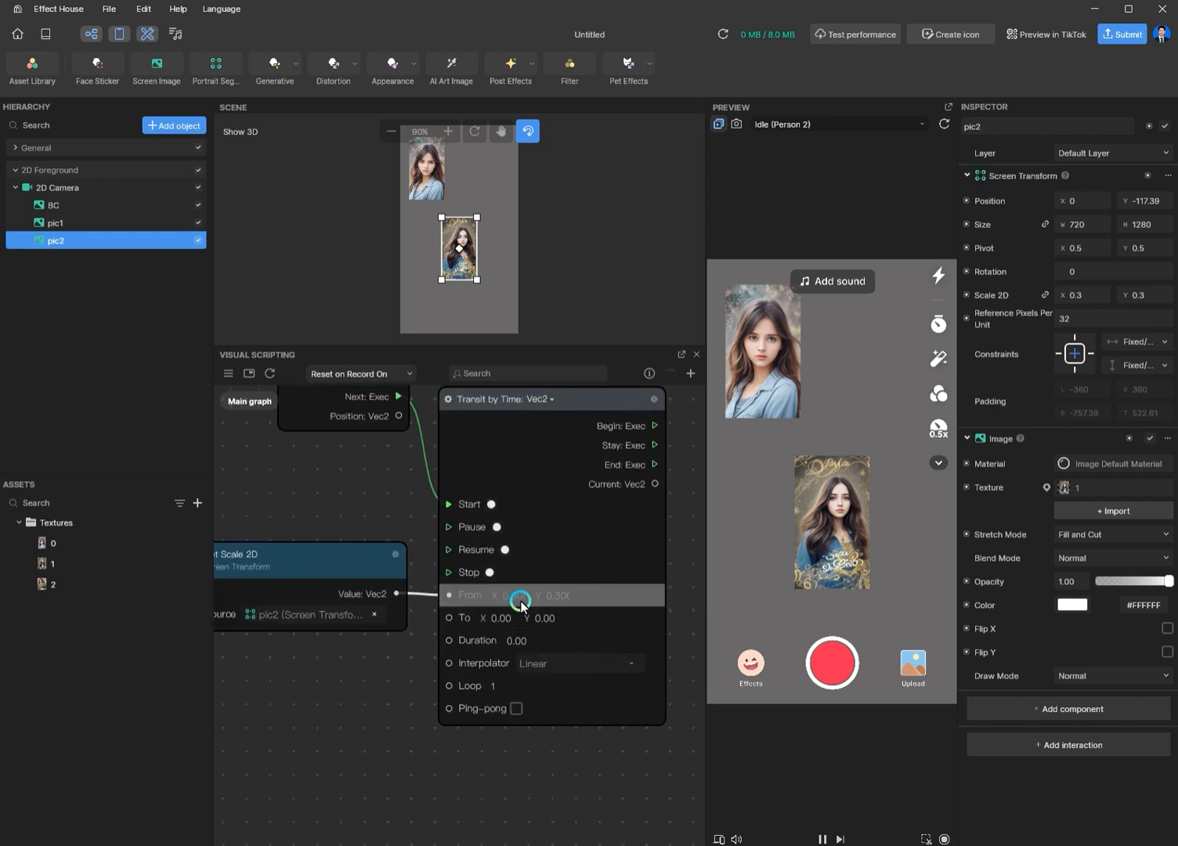
{"action": "scroll", "coordinate": [521, 604], "scroll_direction": "up", "scroll_amount": 2}
{"action": "left_click", "coordinate": [998, 396]}
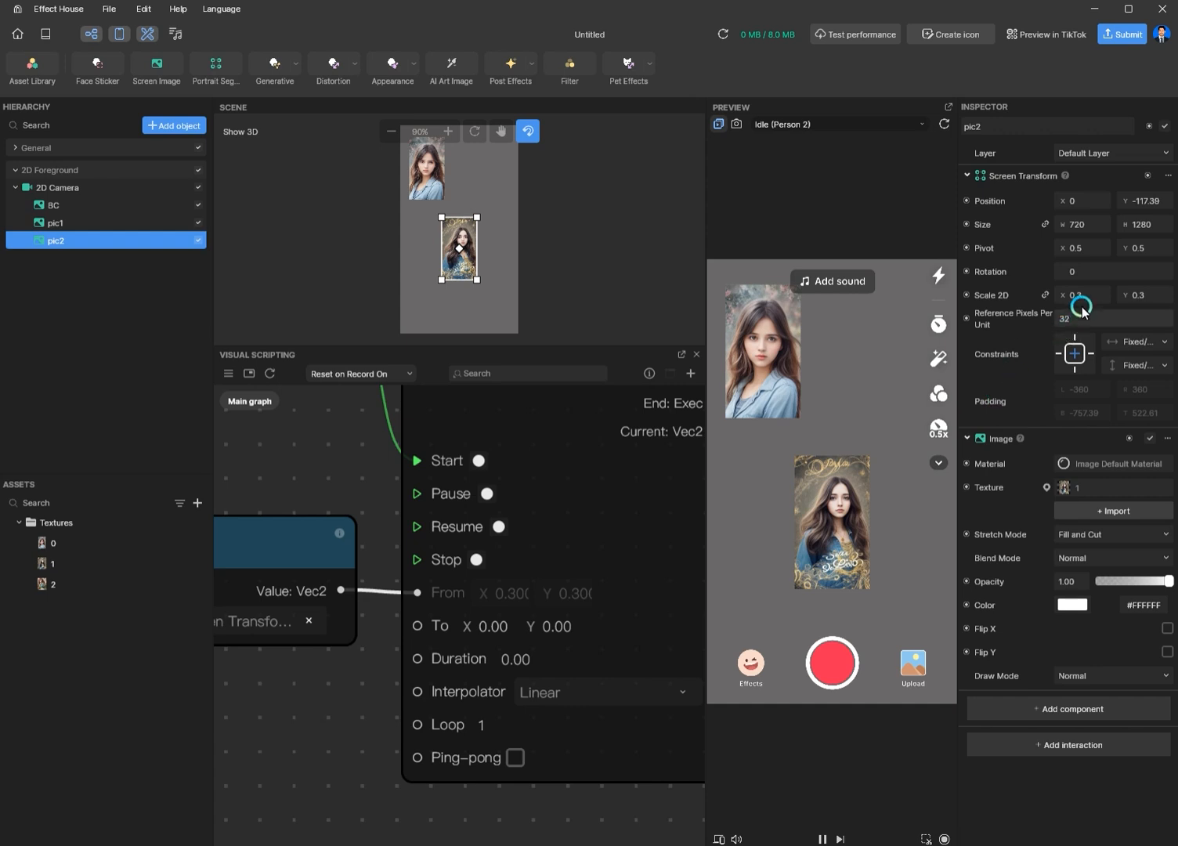
{"action": "scroll", "coordinate": [450, 697], "scroll_direction": "down", "scroll_amount": 3}
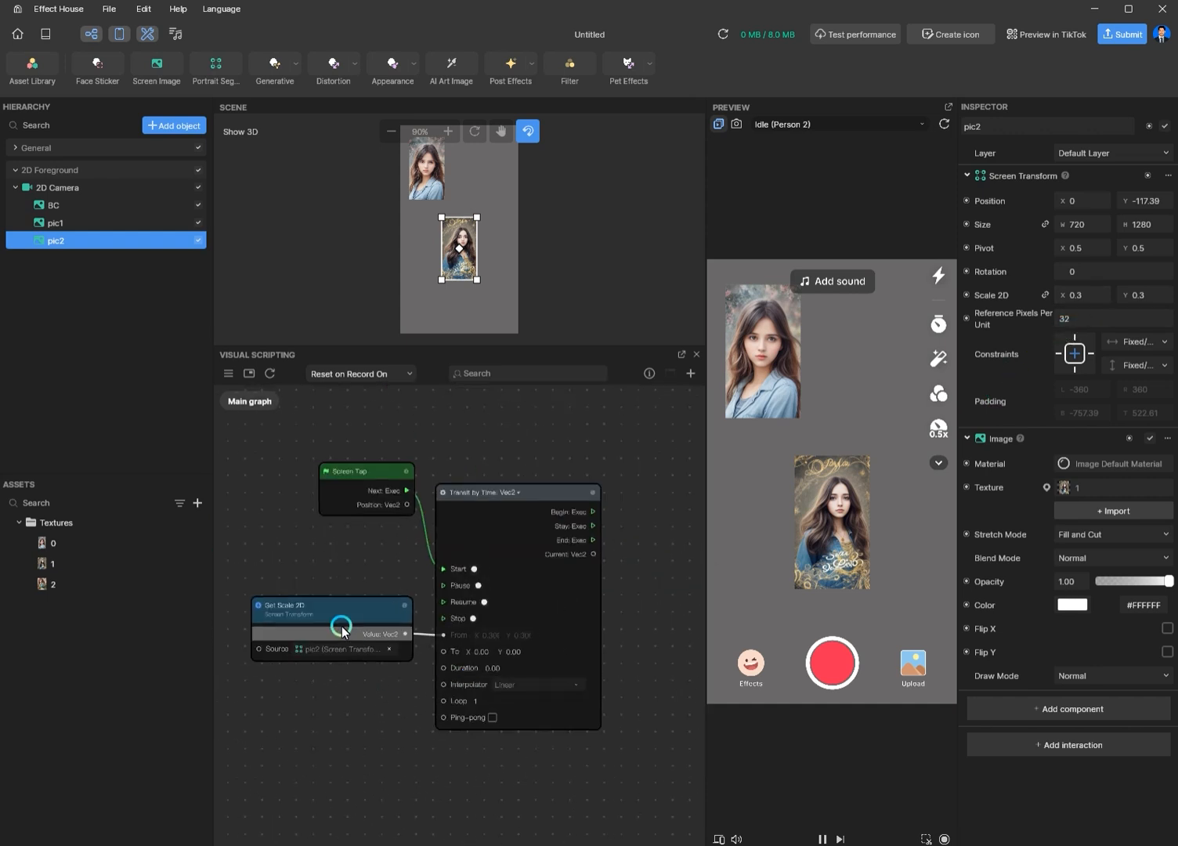
{"action": "left_click", "coordinate": [342, 602]}
{"action": "left_click_drag", "start_coordinate": [341, 602], "coordinate": [341, 578]}
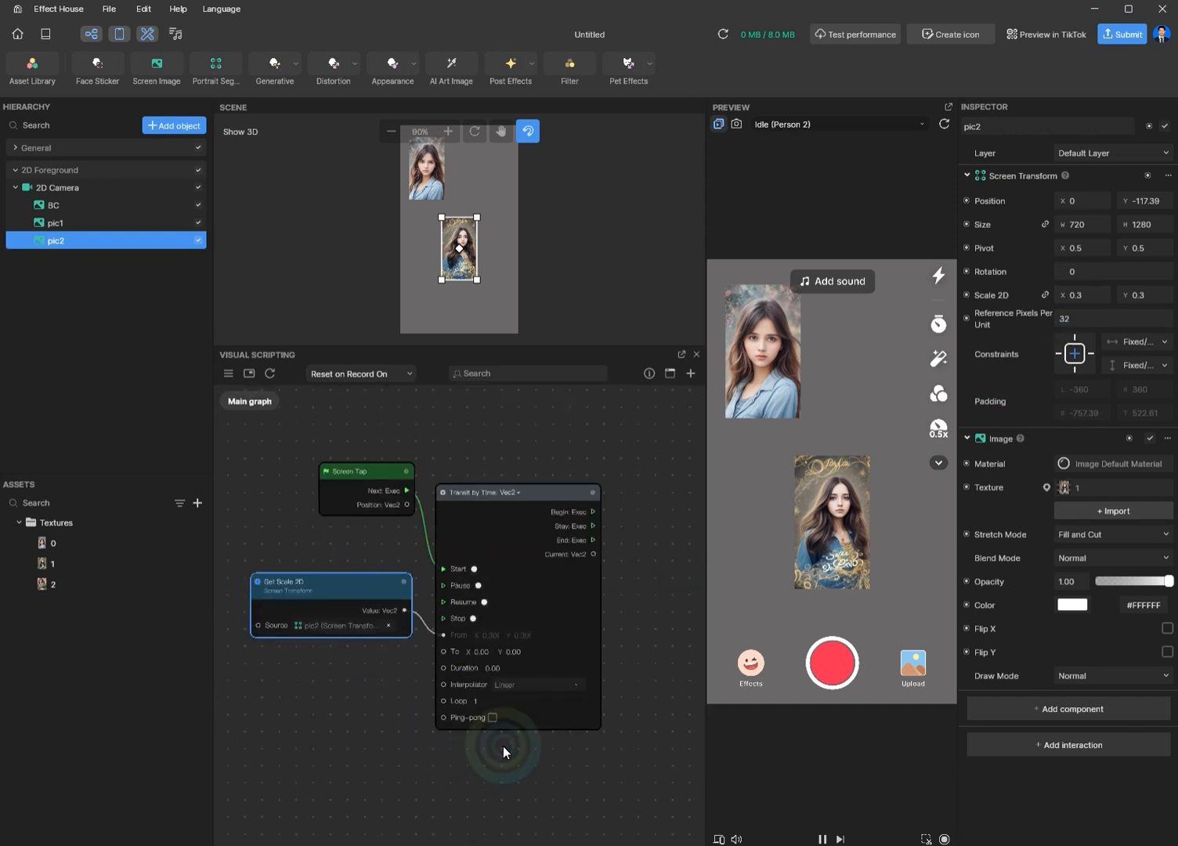
- Add a Set Scale 2D node for pic2, connecting Transit by Time's Stay to Enter and Current to Value
{"action": "left_click_drag", "start_coordinate": [598, 763], "coordinate": [574, 761]}
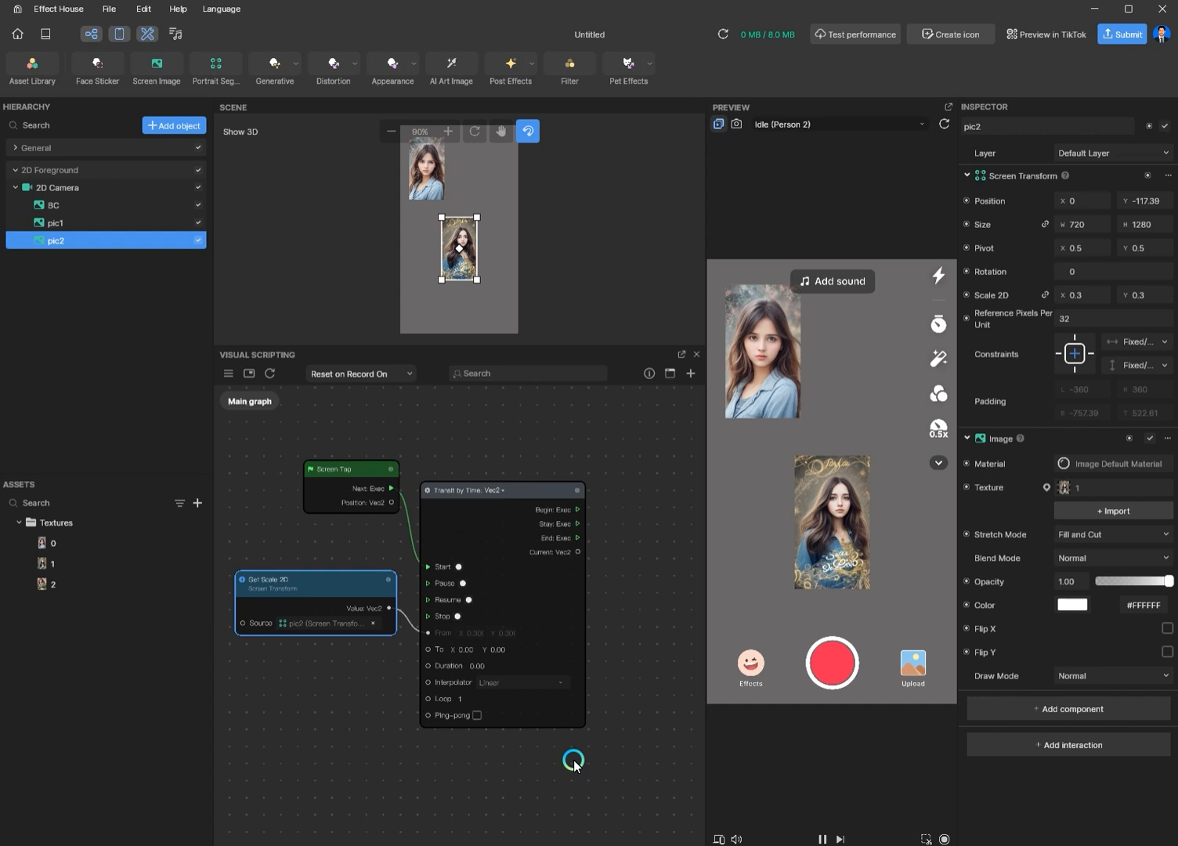
{"action": "left_click", "coordinate": [967, 295]}
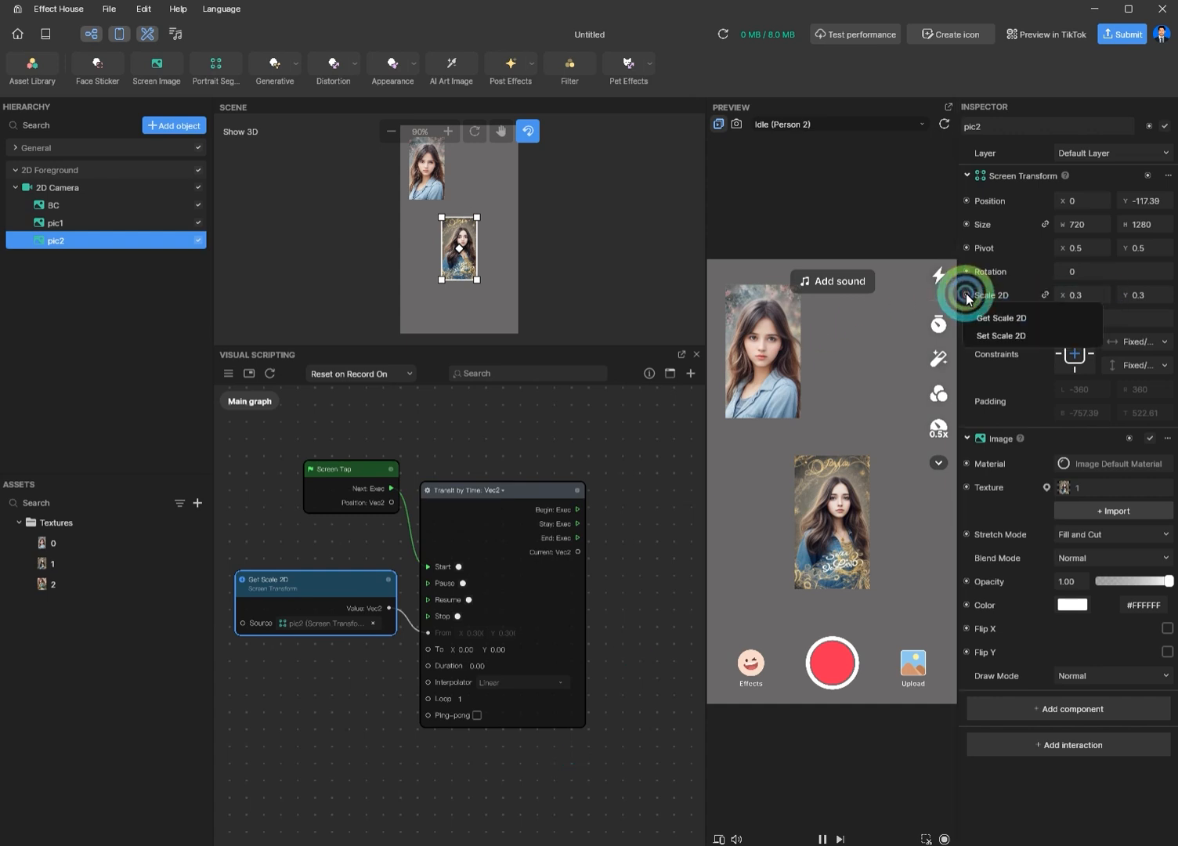
{"action": "left_click", "coordinate": [1014, 336]}
{"action": "left_click_drag", "start_coordinate": [540, 622], "coordinate": [667, 472]}
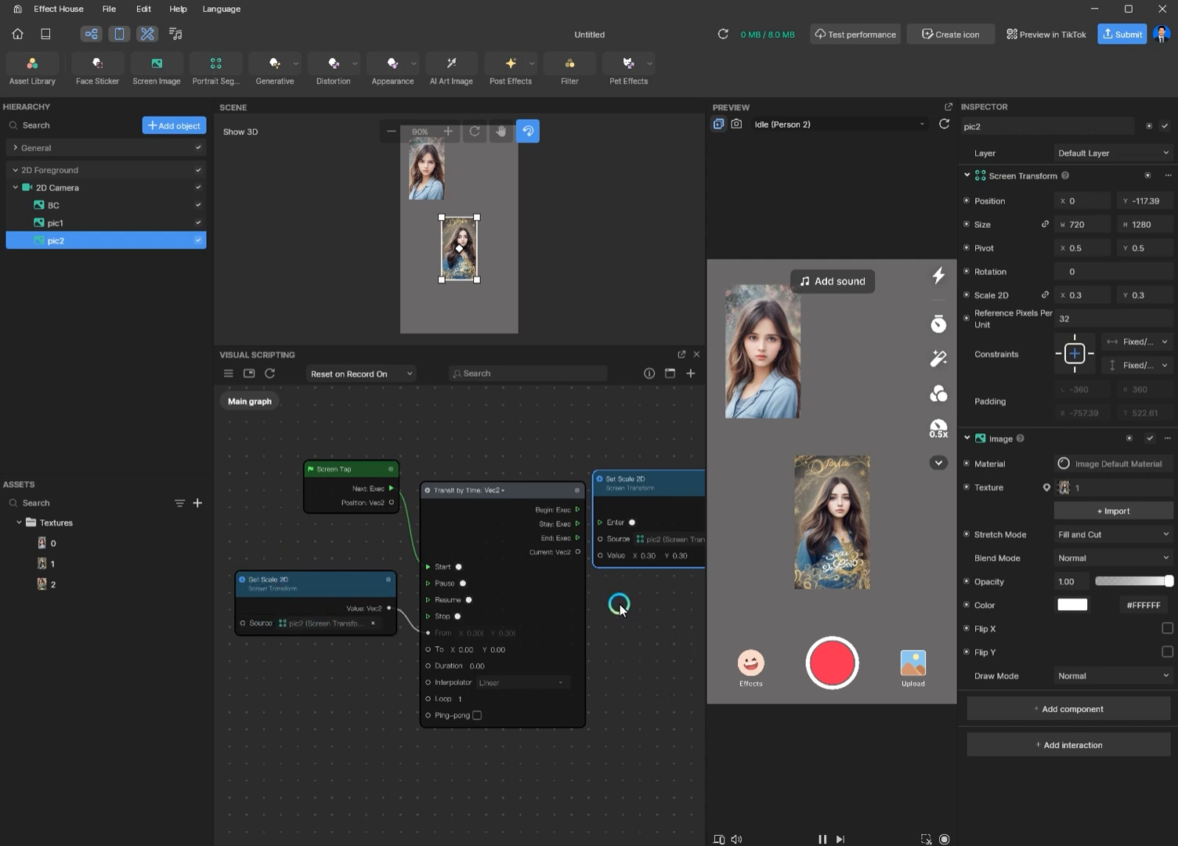
{"action": "middle_click_drag", "start_coordinate": [611, 603], "coordinate": [562, 660]}
{"action": "scroll", "coordinate": [548, 642], "scroll_direction": "up", "scroll_amount": 3}
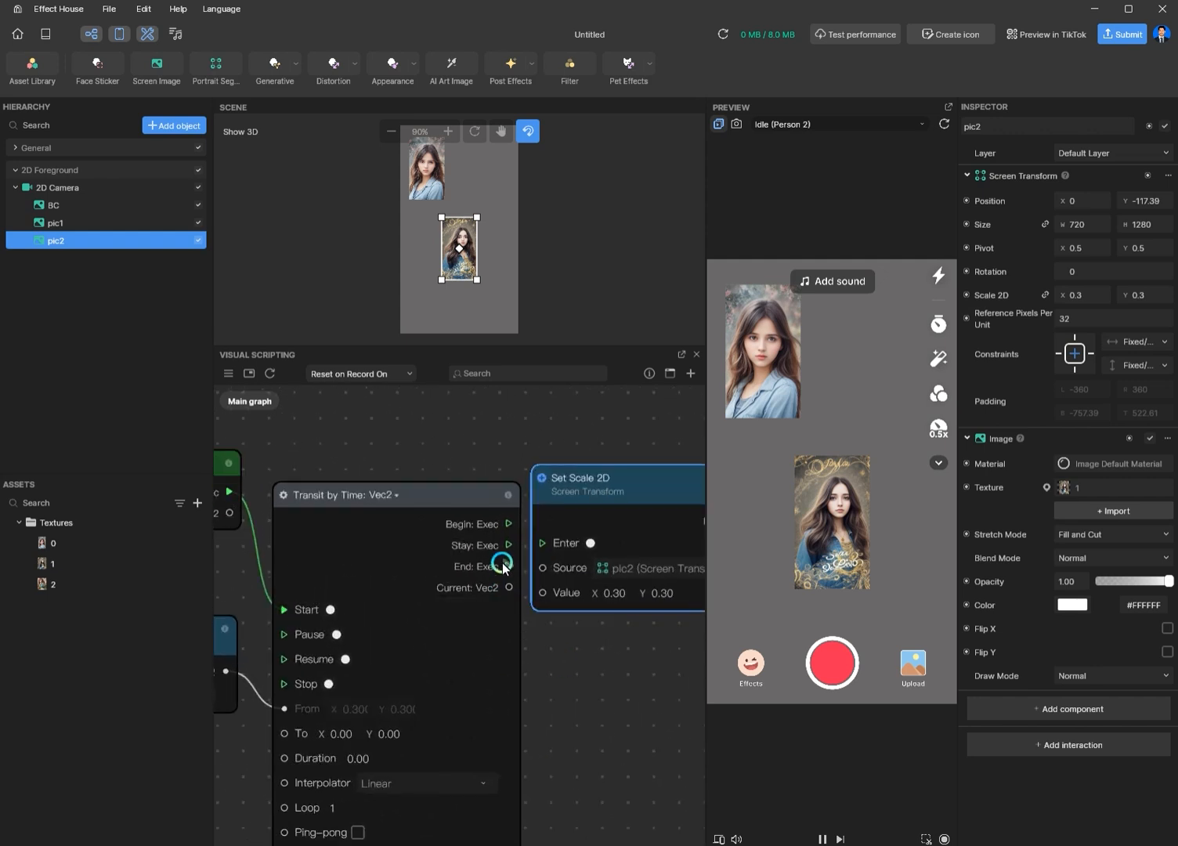
{"action": "left_click_drag", "start_coordinate": [506, 549], "coordinate": [541, 593]}
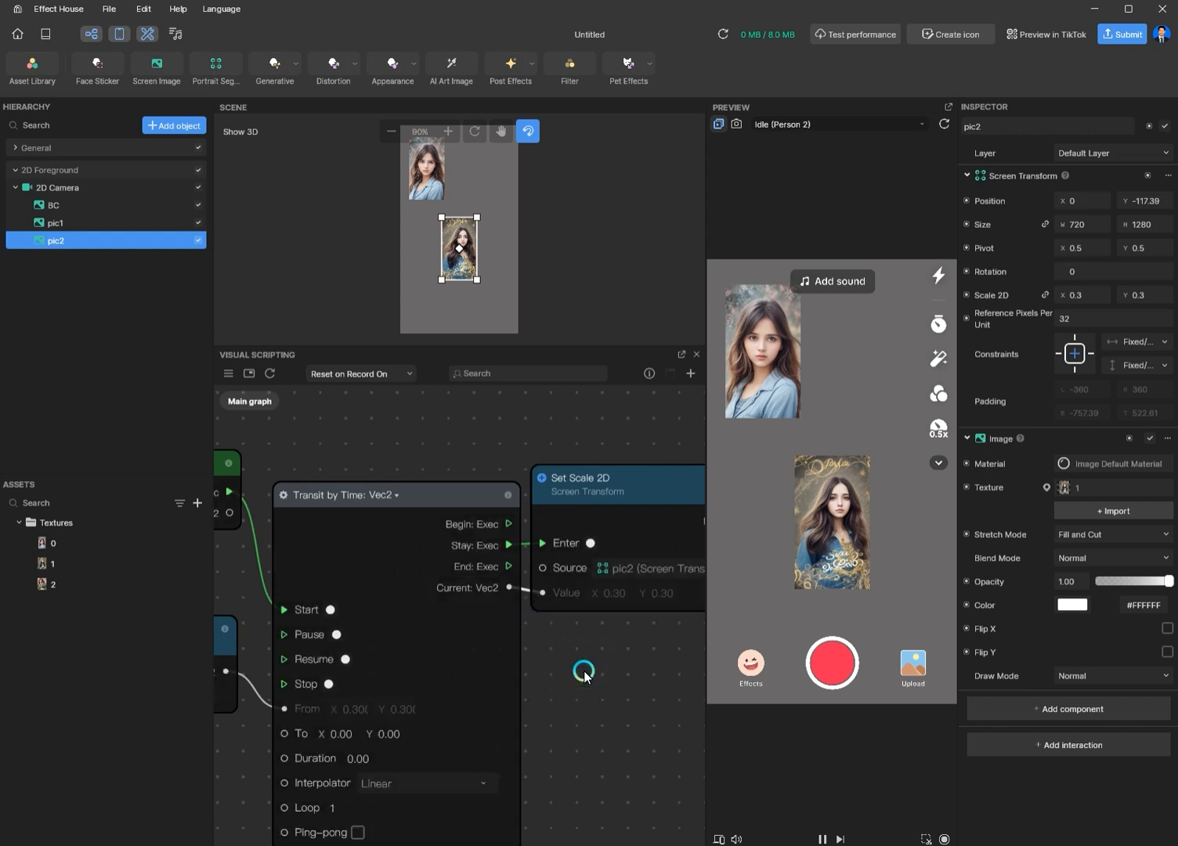
- Set the Transit by Time node's To values to X 0.7 and Y 0.7 and its Duration to 2
{"action": "scroll", "coordinate": [561, 690], "scroll_direction": "down", "scroll_amount": 1}
{"action": "scroll", "coordinate": [413, 749], "scroll_direction": "up", "scroll_amount": 3}
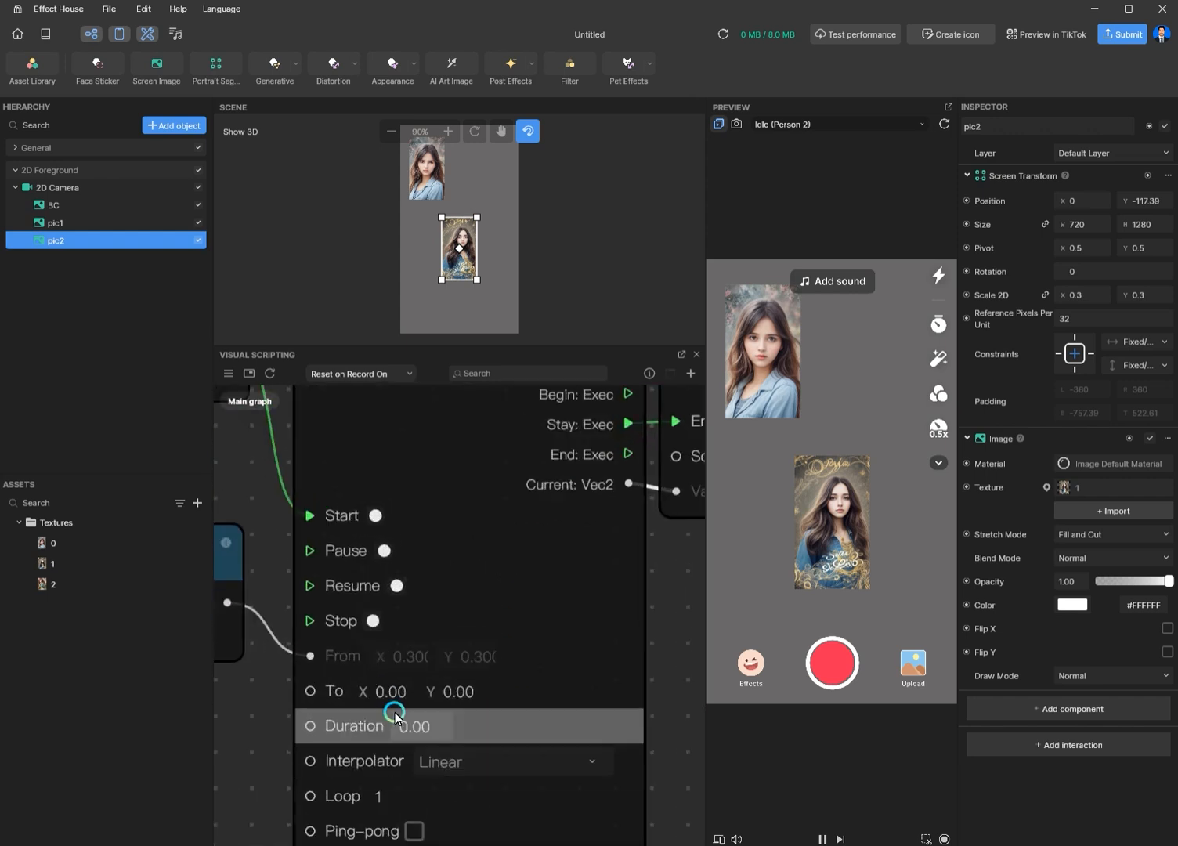
{"action": "scroll", "coordinate": [389, 691], "scroll_direction": "up", "scroll_amount": 1}
{"action": "scroll", "coordinate": [384, 710], "scroll_direction": "down", "scroll_amount": 1}
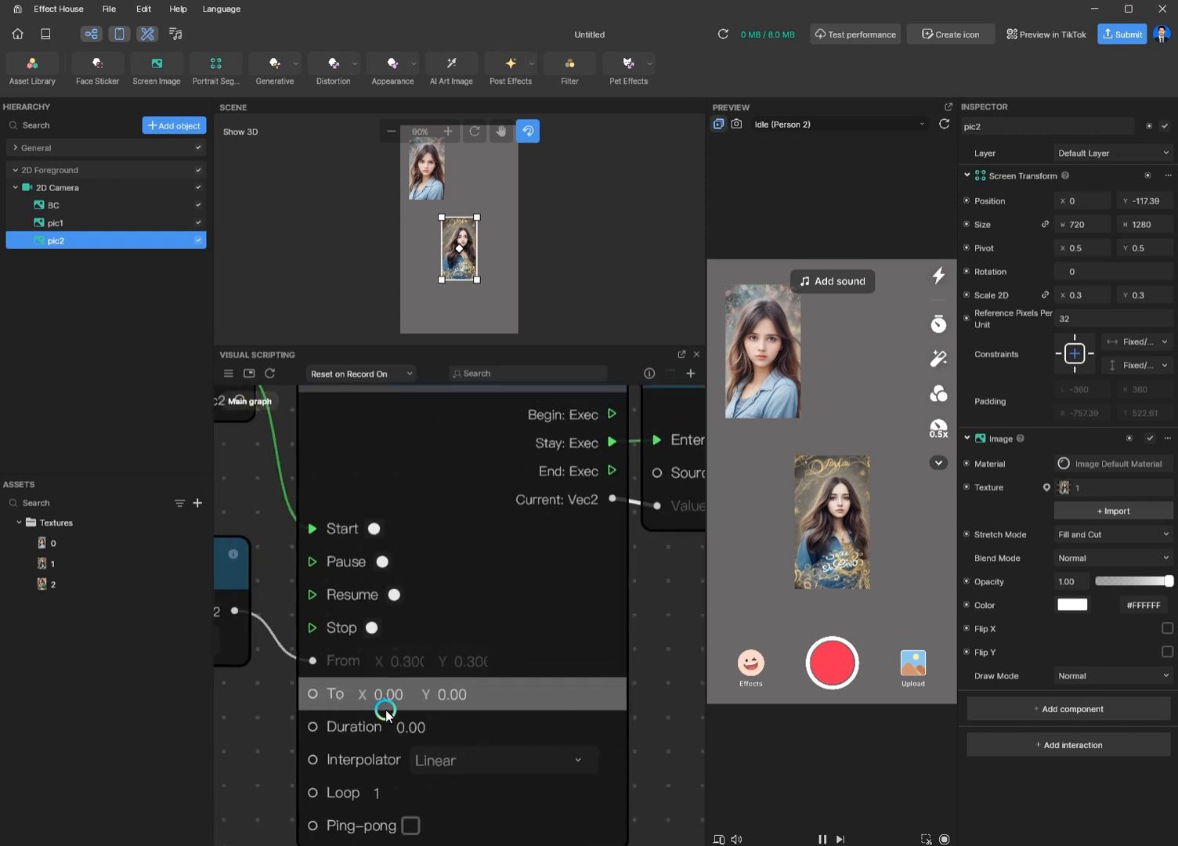
{"action": "scroll", "coordinate": [385, 710], "scroll_direction": "down", "scroll_amount": 1}
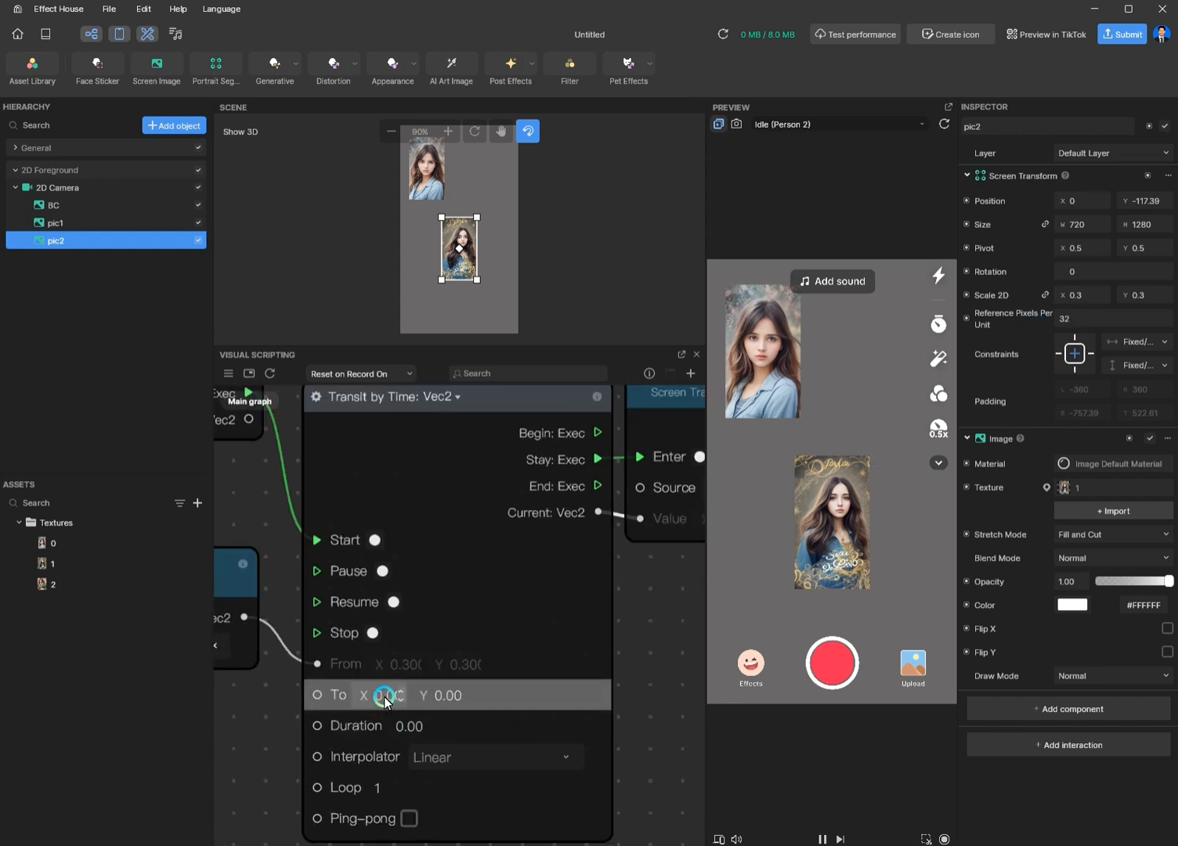
{"action": "left_click_drag", "start_coordinate": [384, 696], "coordinate": [443, 697]}
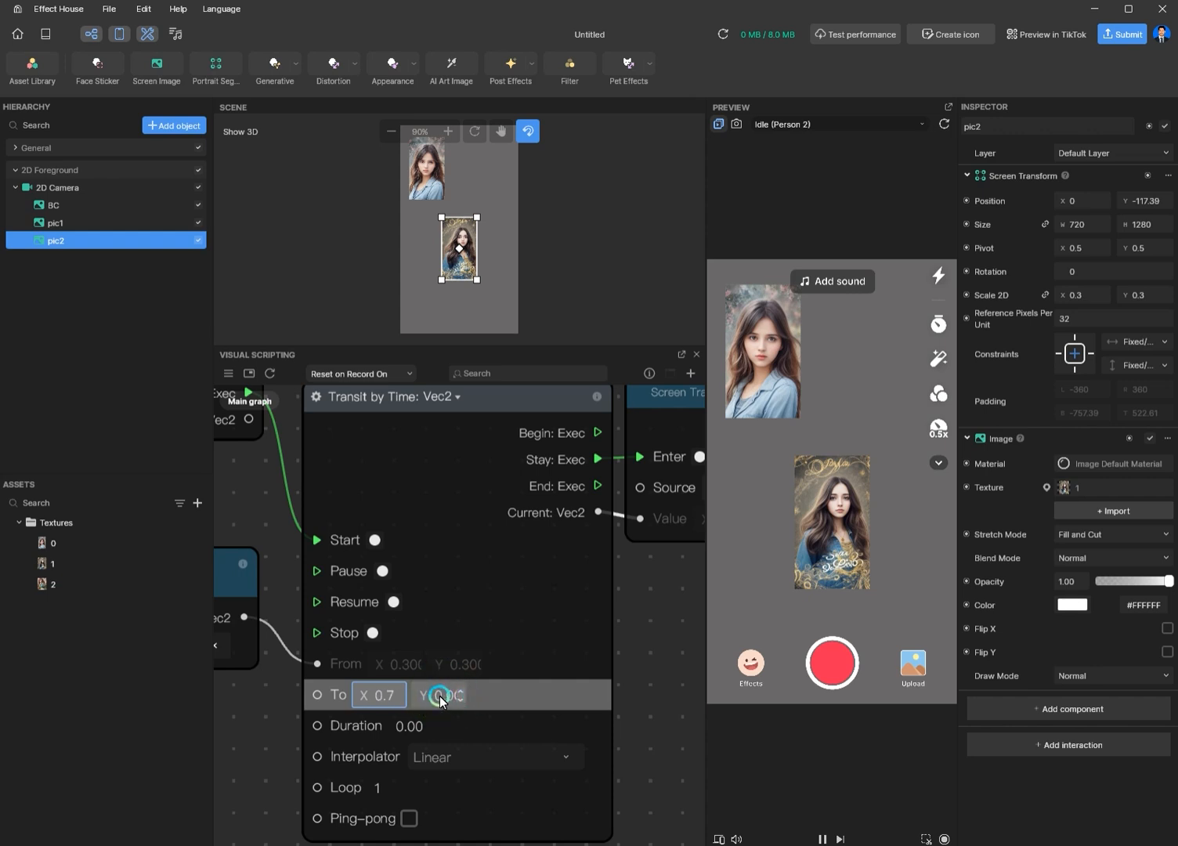
{"action": "left_click_drag", "start_coordinate": [448, 694], "coordinate": [490, 698]}
{"action": "type", "text": "7"}
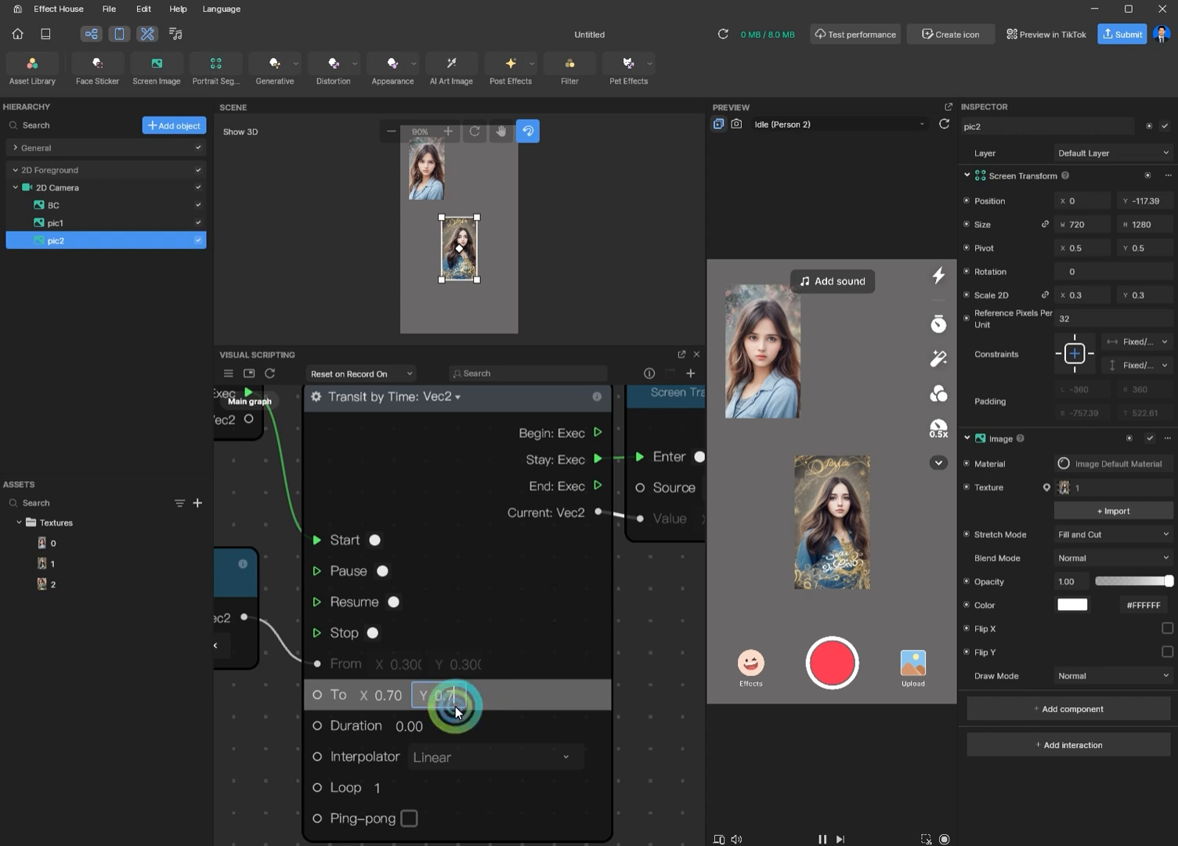
{"action": "left_click", "coordinate": [426, 727]}
{"action": "left_click_drag", "start_coordinate": [422, 726], "coordinate": [388, 729]}
{"action": "left_click", "coordinate": [238, 709]}
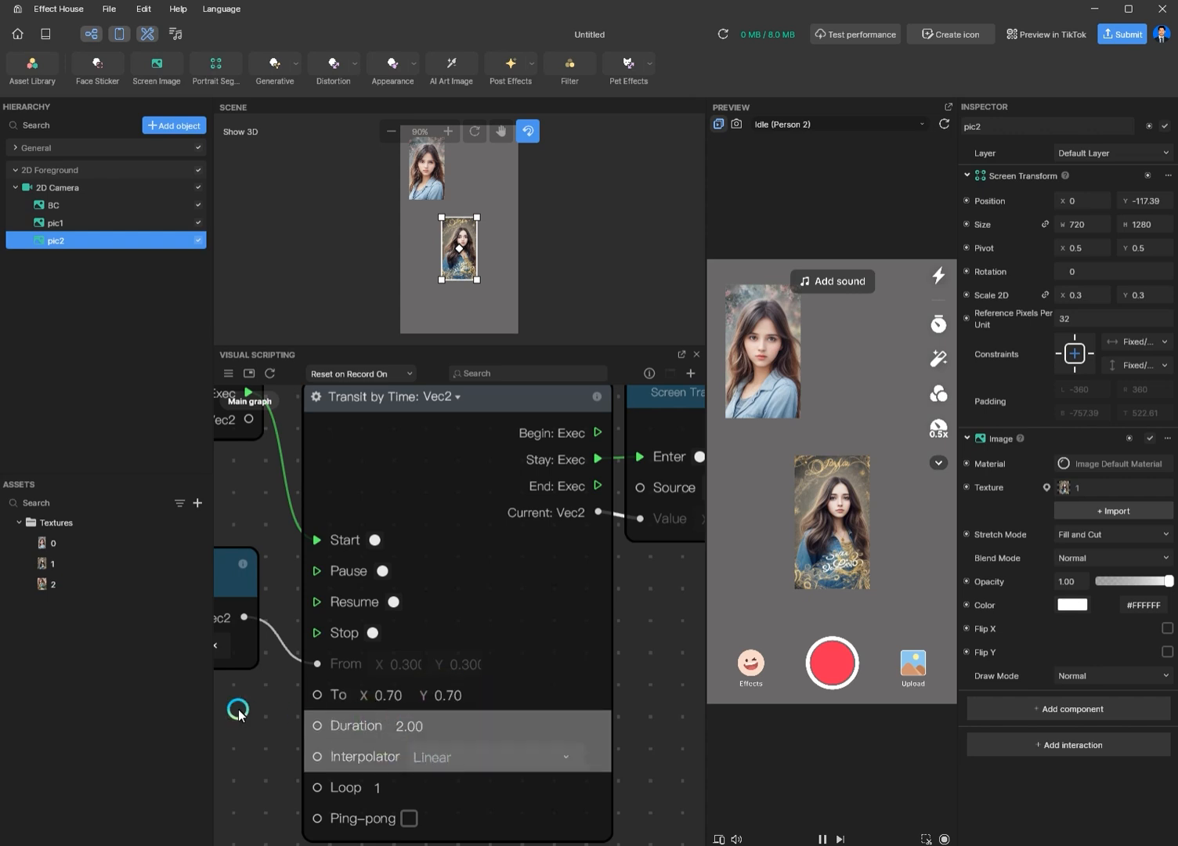
{"action": "scroll", "coordinate": [229, 711], "scroll_direction": "down", "scroll_amount": 2}
{"action": "middle_click_drag", "start_coordinate": [255, 705], "coordinate": [316, 607]}
{"action": "scroll", "coordinate": [315, 615], "scroll_direction": "up", "scroll_amount": 2}
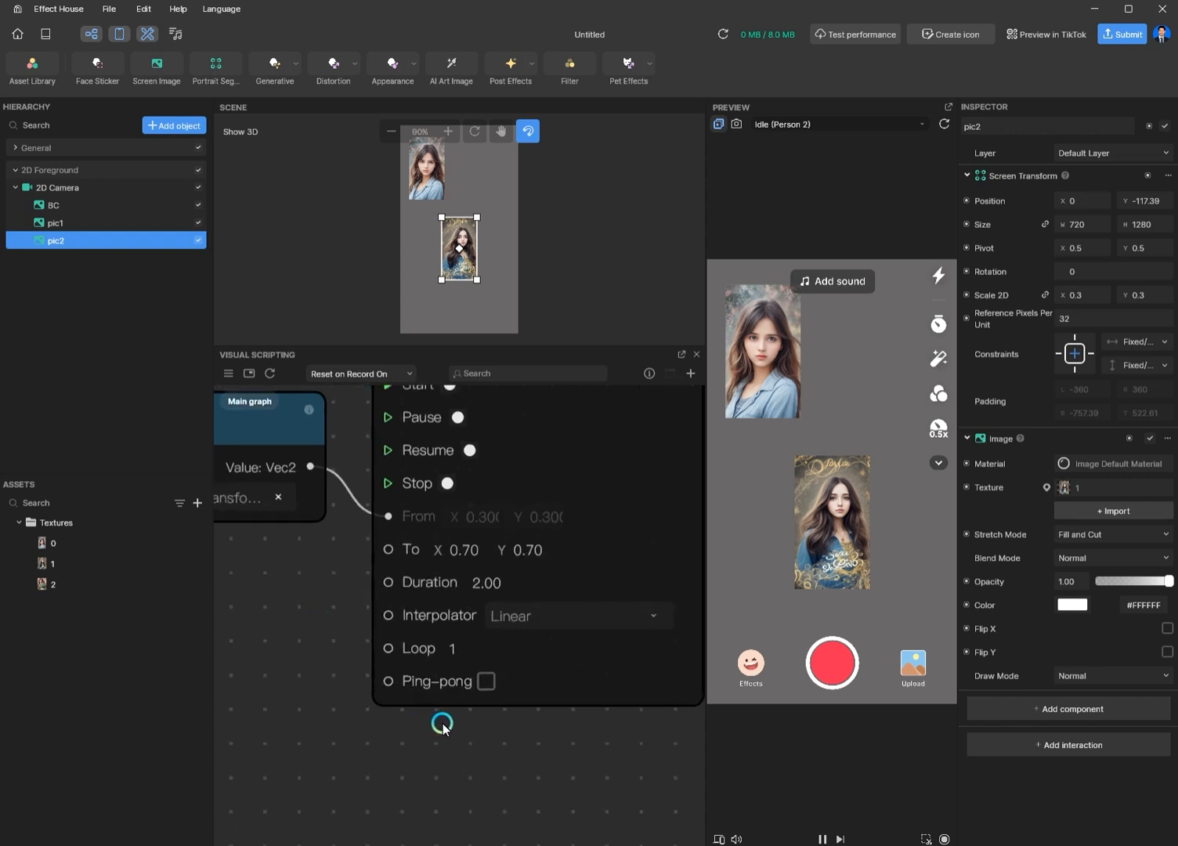
{"action": "left_click", "coordinate": [460, 648]}
{"action": "left_click", "coordinate": [507, 708]}
- Test pic2's scaling animation with a screen tap in the preview, reset the effect and test it again
{"action": "scroll", "coordinate": [485, 728], "scroll_direction": "down", "scroll_amount": 4}
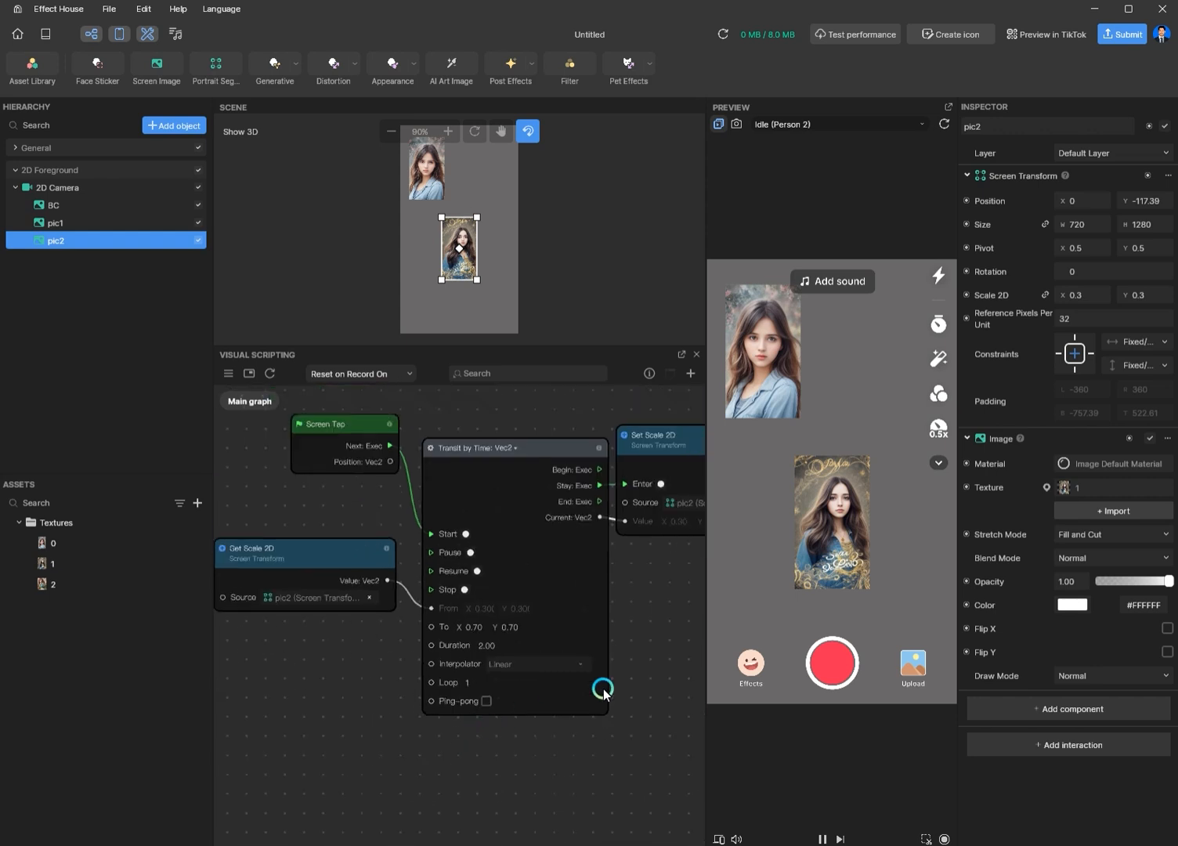
{"action": "left_click_drag", "start_coordinate": [621, 632], "coordinate": [561, 672]}
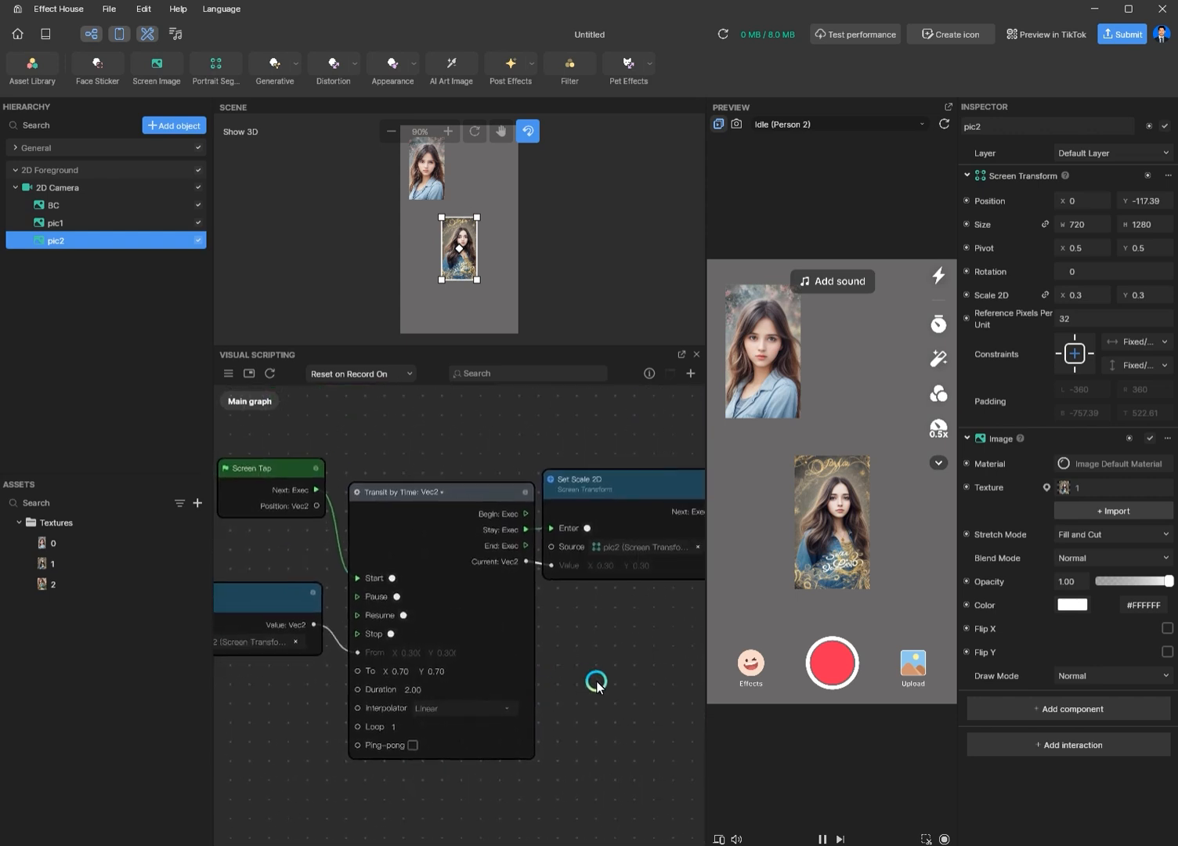
{"action": "left_click", "coordinate": [894, 546]}
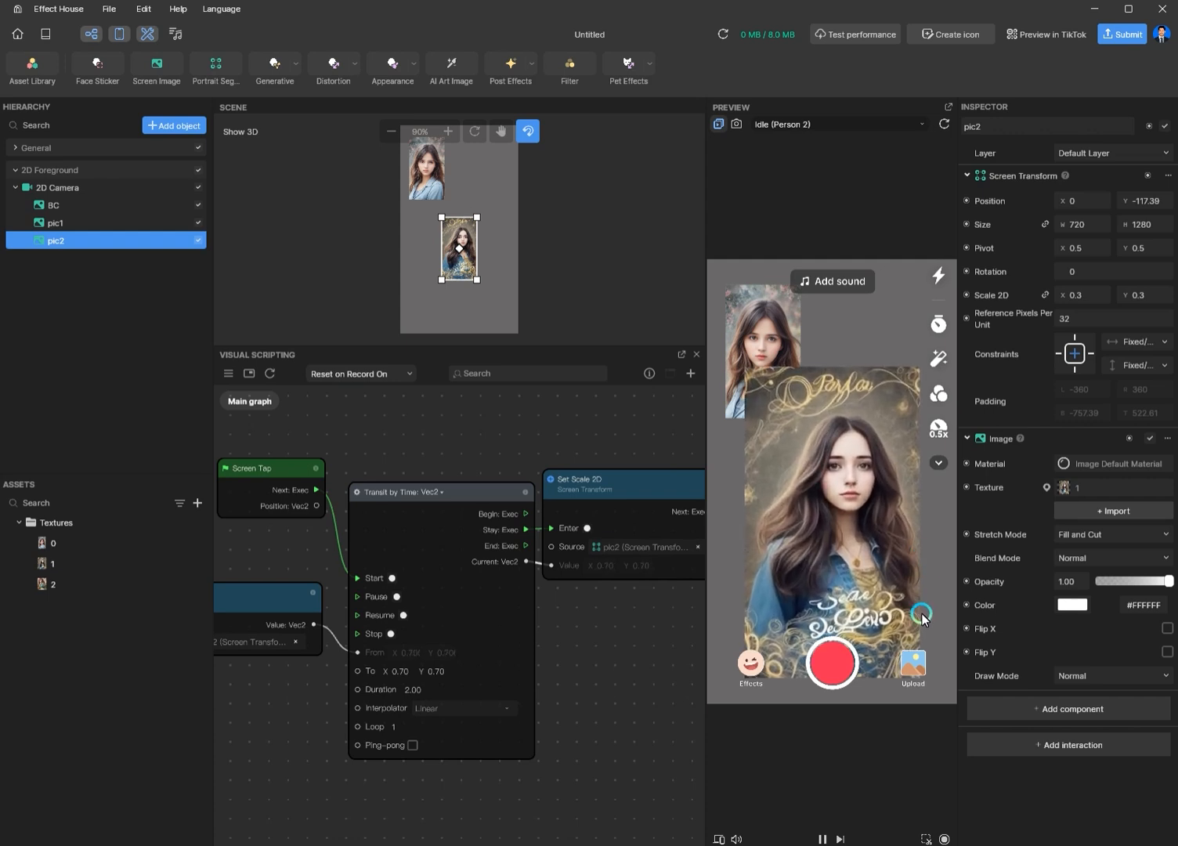
{"action": "left_click", "coordinate": [944, 124]}
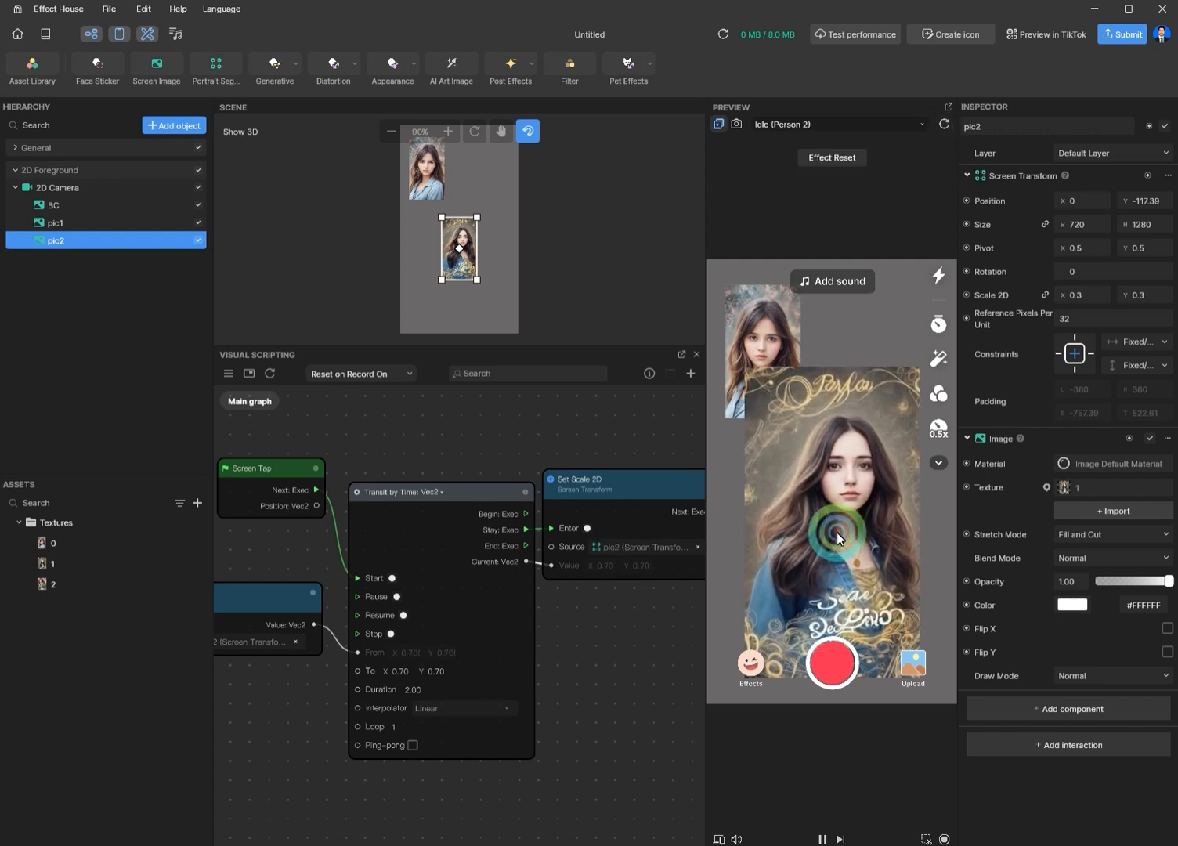
{"action": "left_click", "coordinate": [767, 599]}
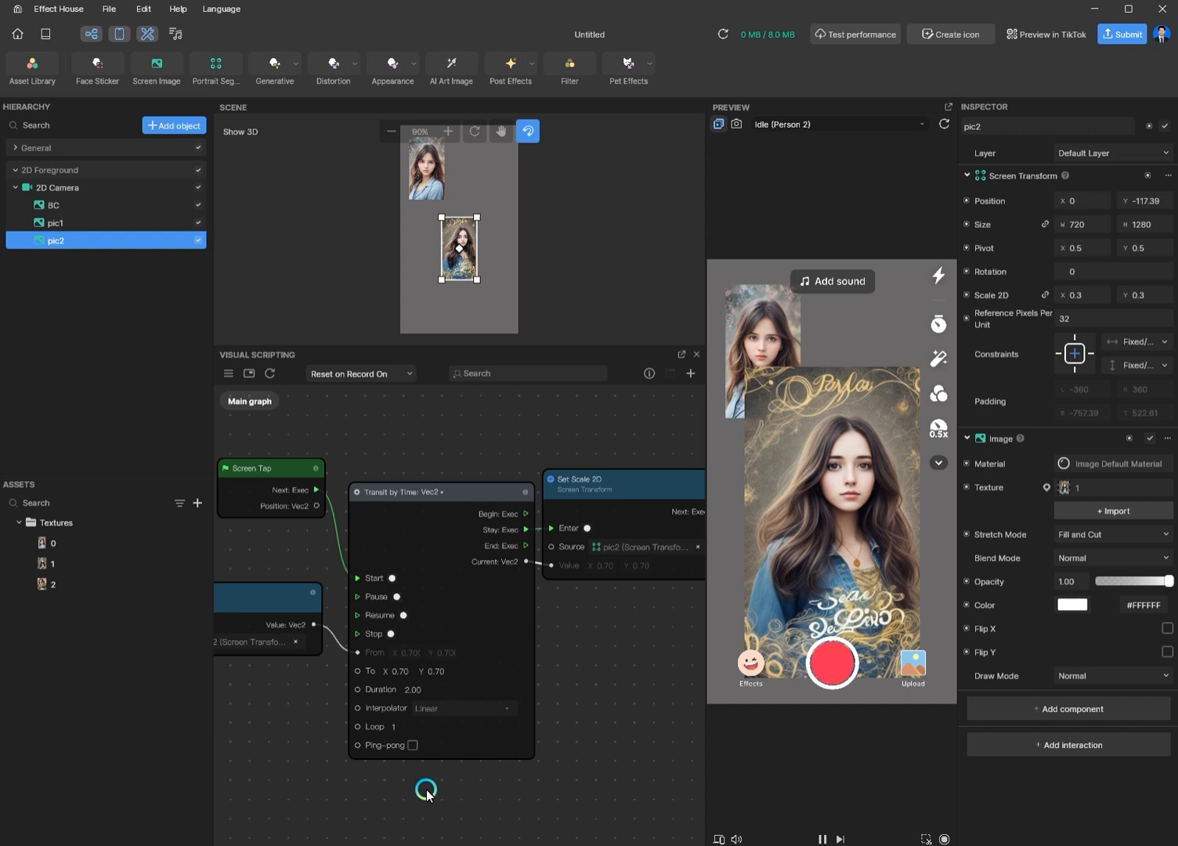
- Enable Ping-pong on the Transit by Time node and set its Loop to 2
{"action": "scroll", "coordinate": [425, 793], "scroll_direction": "up", "scroll_amount": 2}
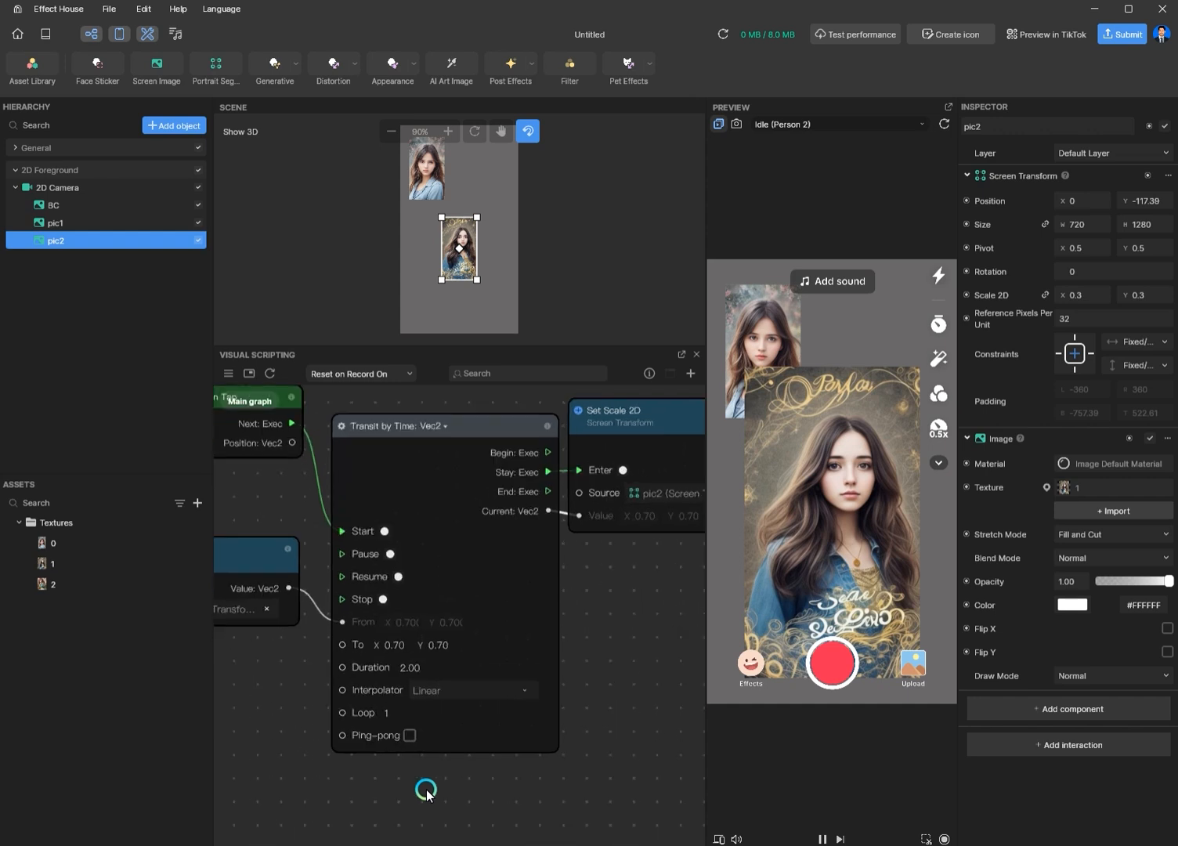
{"action": "left_click", "coordinate": [408, 735]}
{"action": "left_click", "coordinate": [384, 713]}
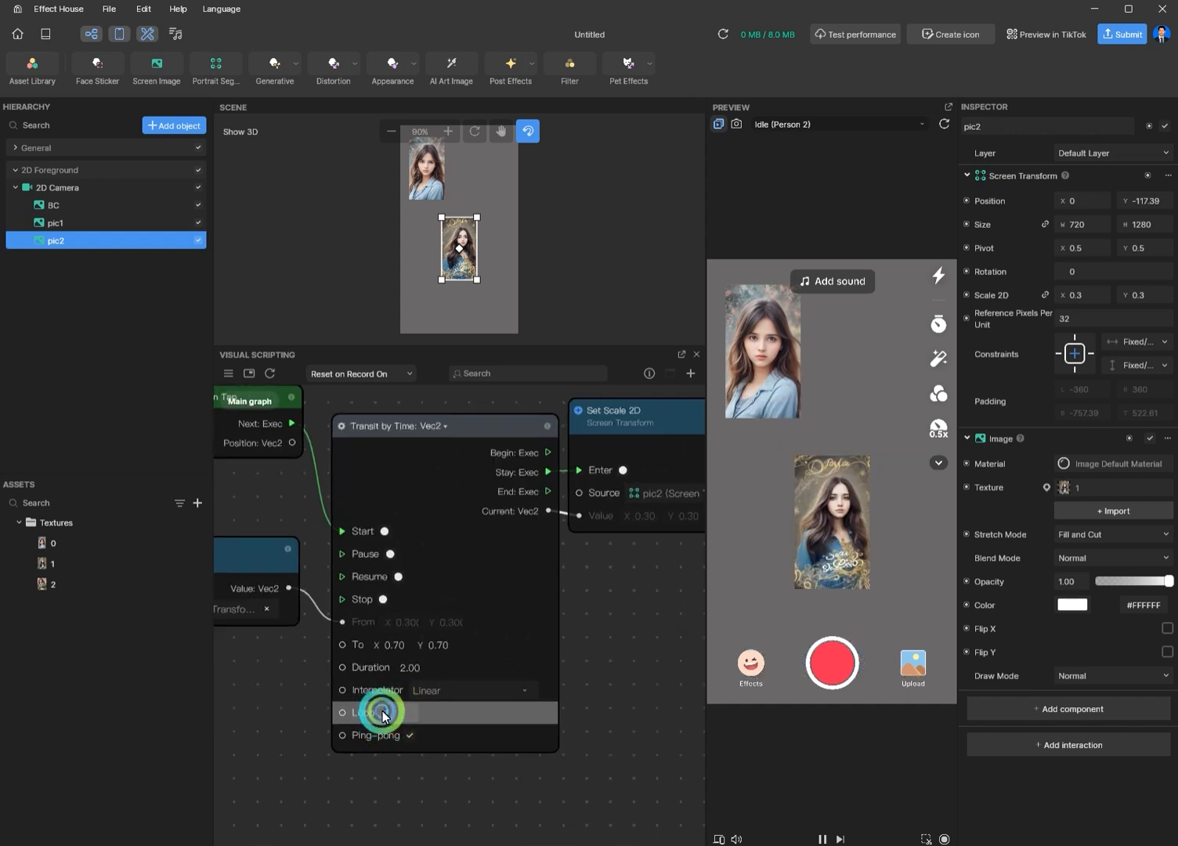
{"action": "type", "text": "2"}
{"action": "left_click", "coordinate": [388, 713]}
{"action": "left_click", "coordinate": [642, 714]}
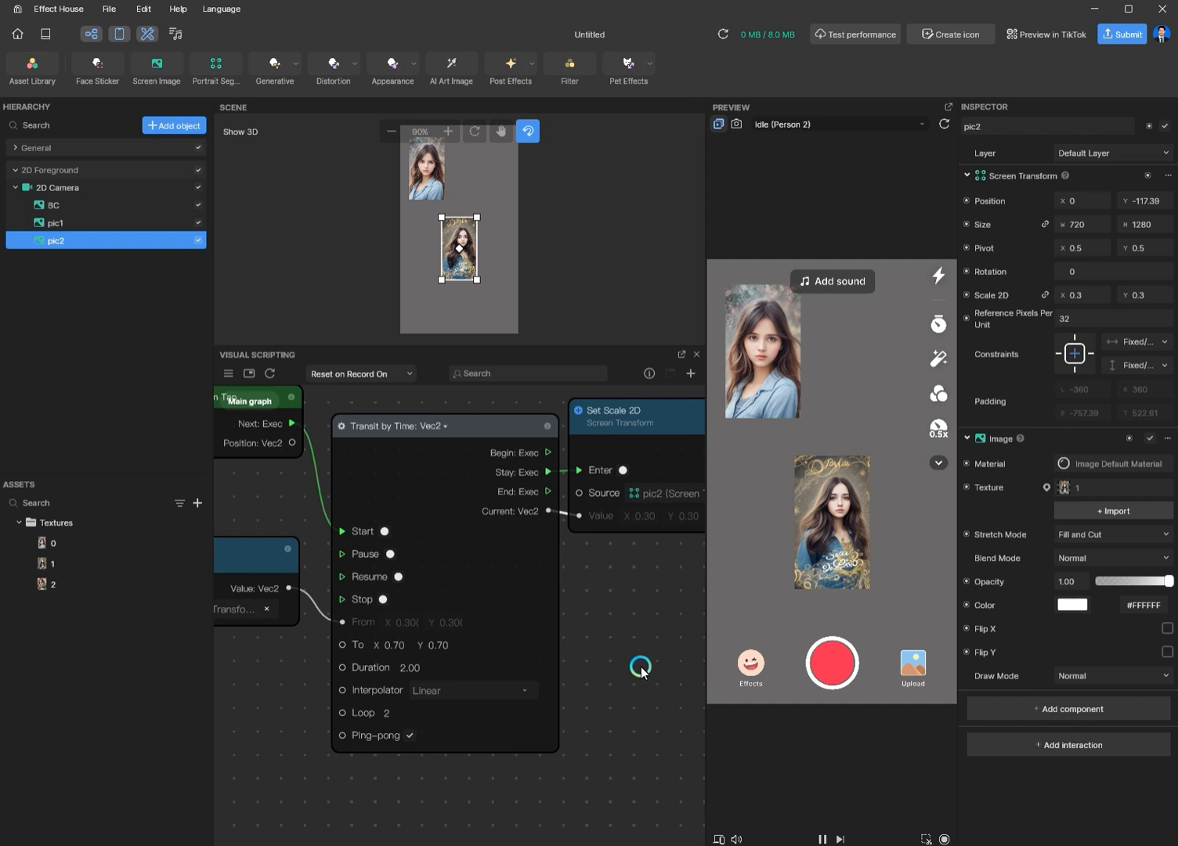
- Move the Screen Tap node up and farther away from the Transit by Time node to free space in the graph
{"action": "left_click", "coordinate": [600, 672]}
{"action": "middle_click_drag", "start_coordinate": [599, 676], "coordinate": [556, 666]}
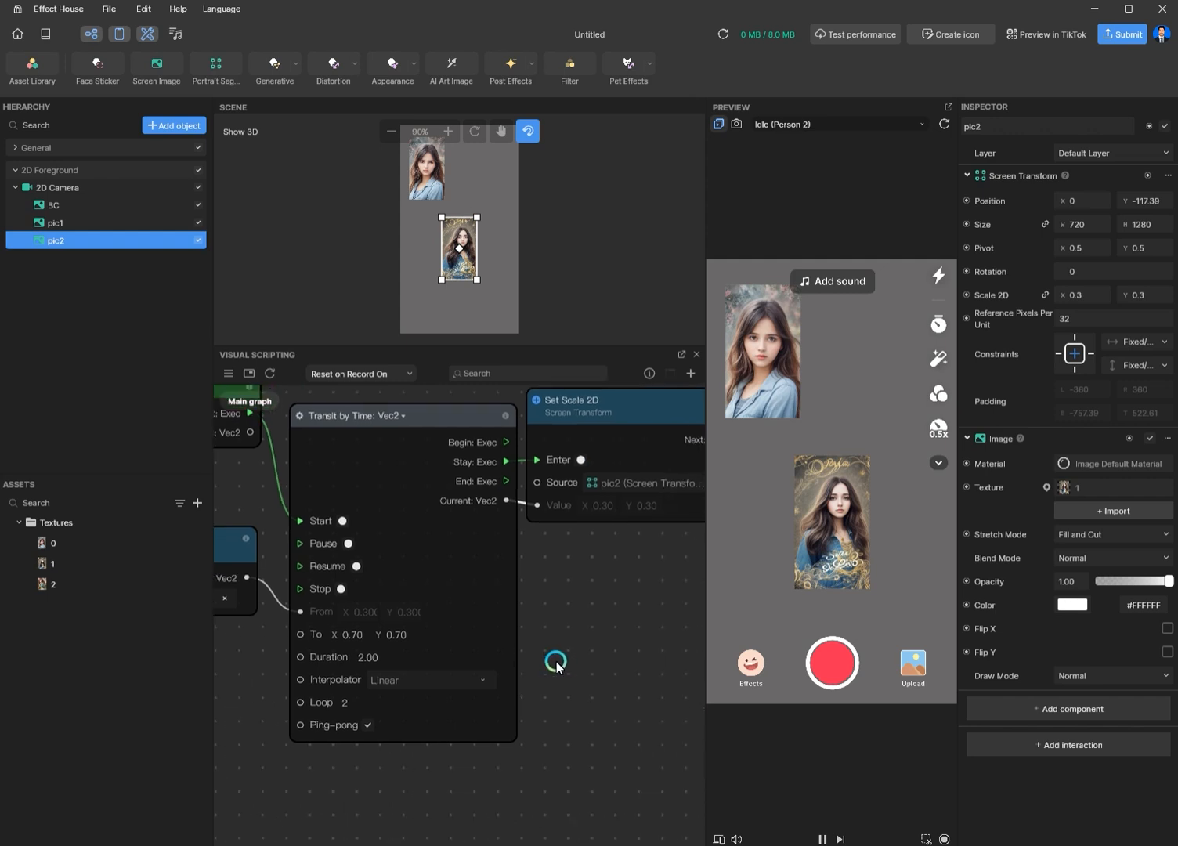
{"action": "scroll", "coordinate": [609, 703], "scroll_direction": "down", "scroll_amount": 3}
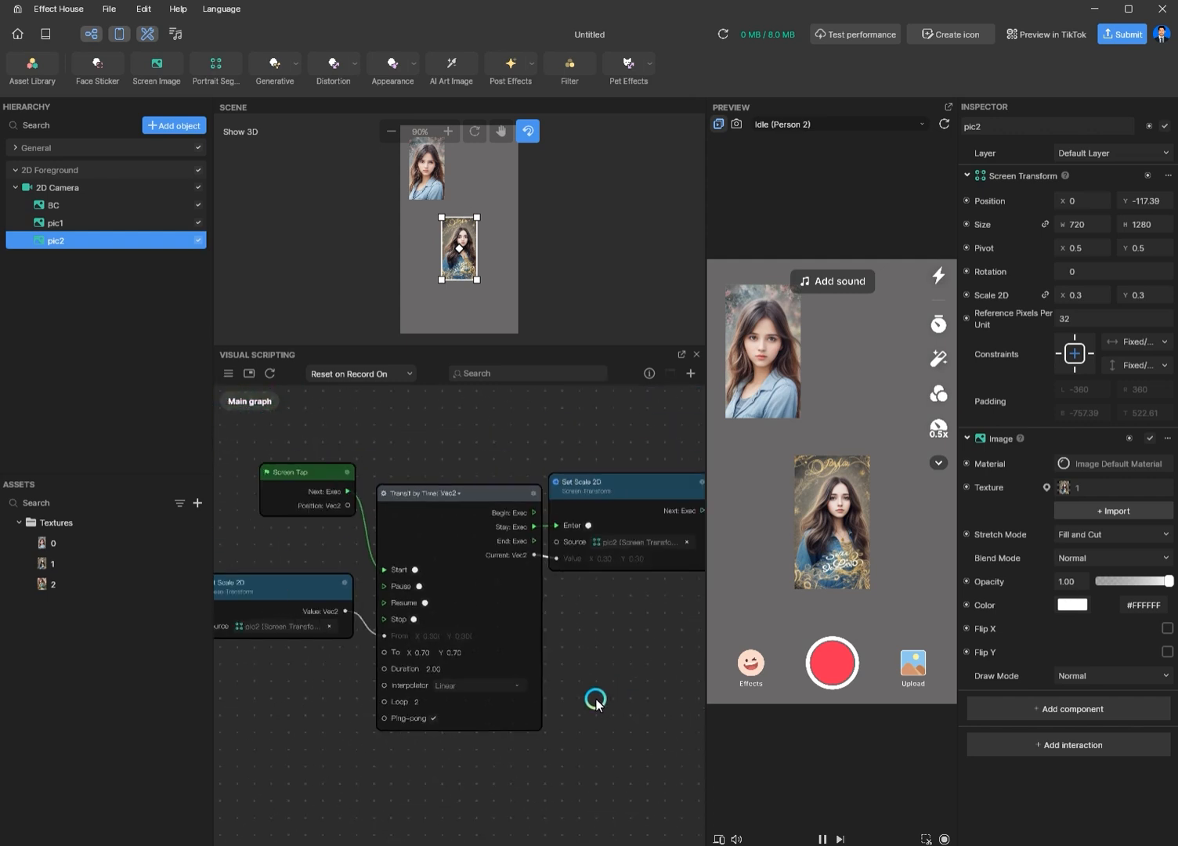
{"action": "left_click_drag", "start_coordinate": [289, 471], "coordinate": [223, 426]}
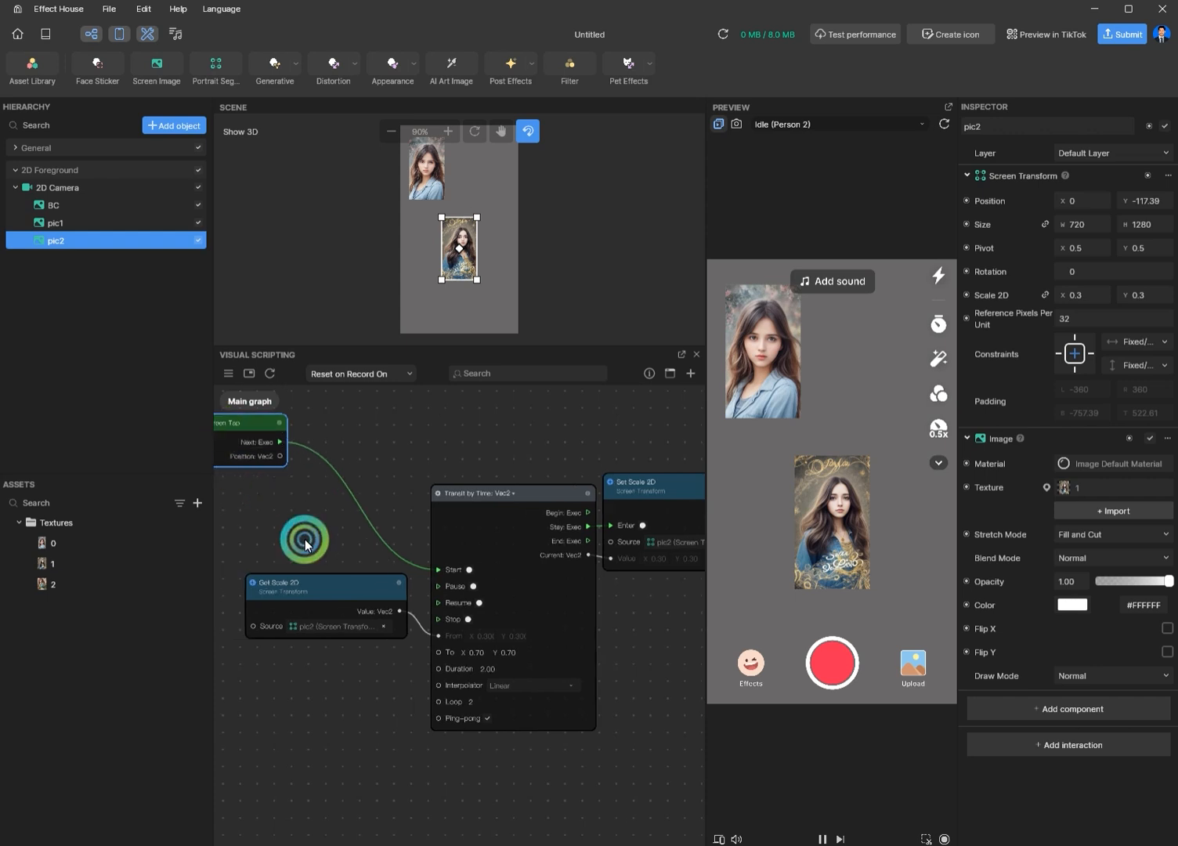
{"action": "scroll", "coordinate": [322, 539], "scroll_direction": "down", "scroll_amount": 3}
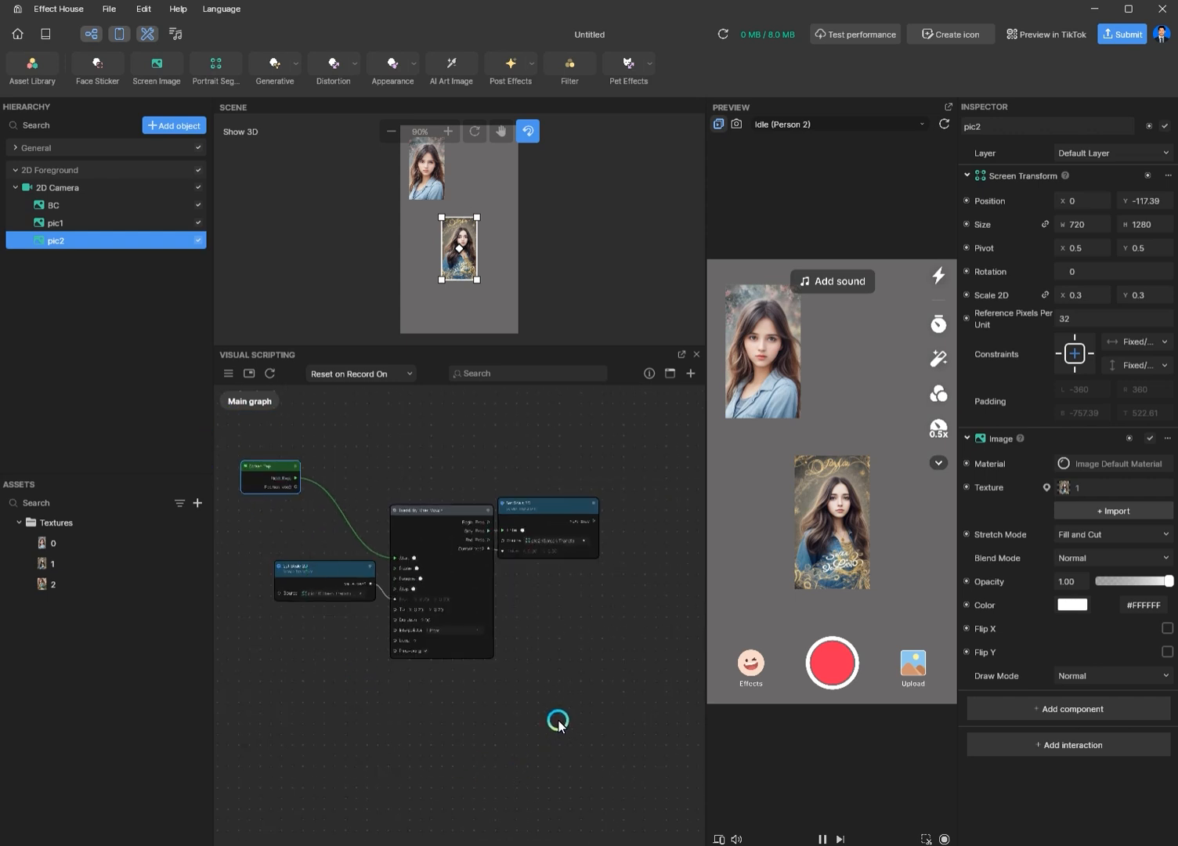
- Group the Get Scale 2D, Transit by Time and Set Scale 2D nodes into a subgraph and rename it Scale
{"action": "middle_click_drag", "start_coordinate": [559, 724], "coordinate": [571, 740]}
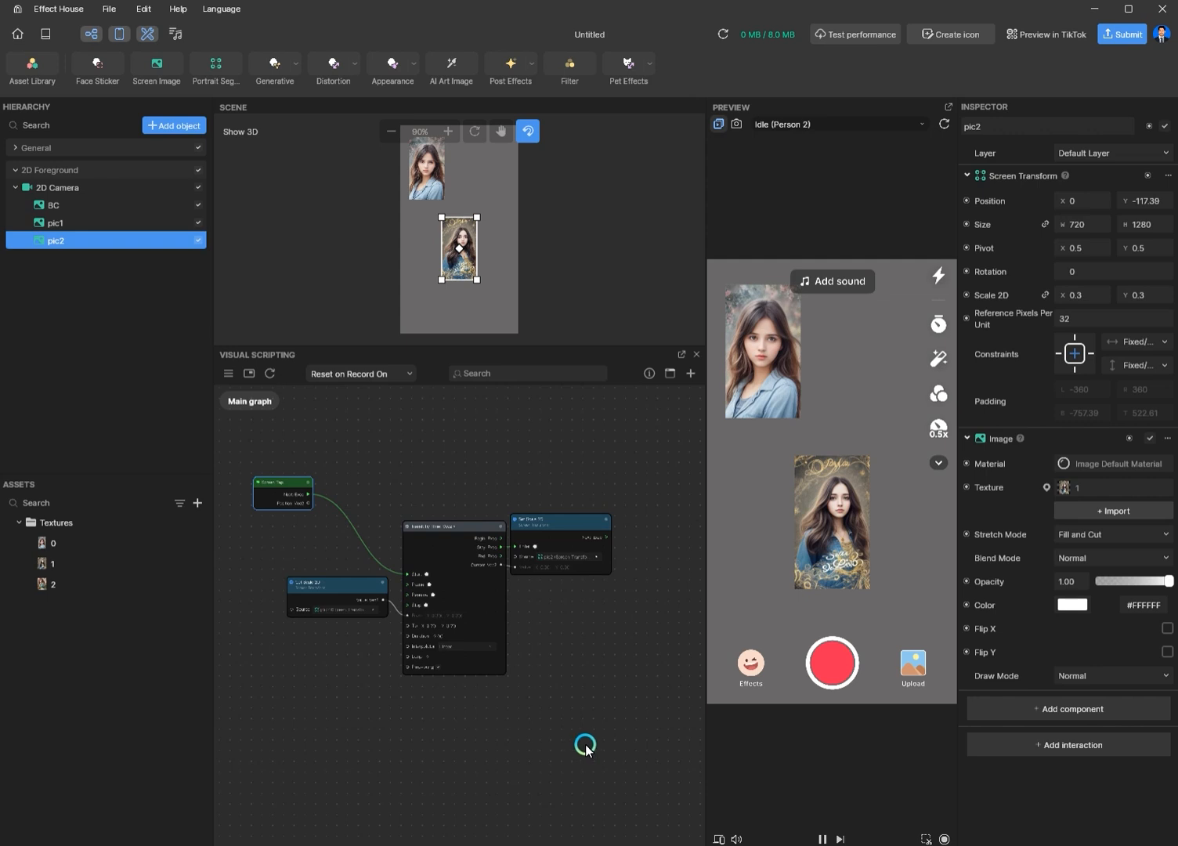
{"action": "left_click_drag", "start_coordinate": [594, 812], "coordinate": [358, 478]}
{"action": "key", "text": "ctrl+g"}
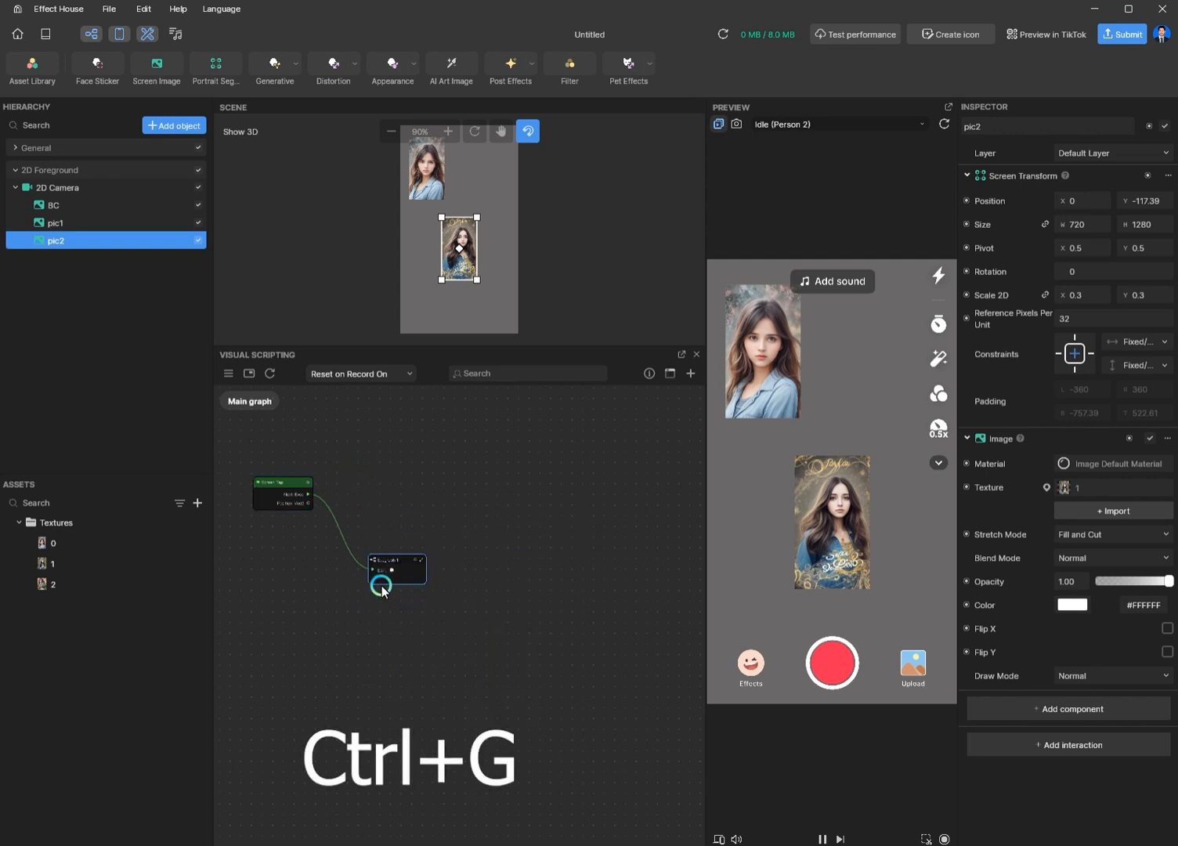
{"action": "double_click", "coordinate": [406, 507]}
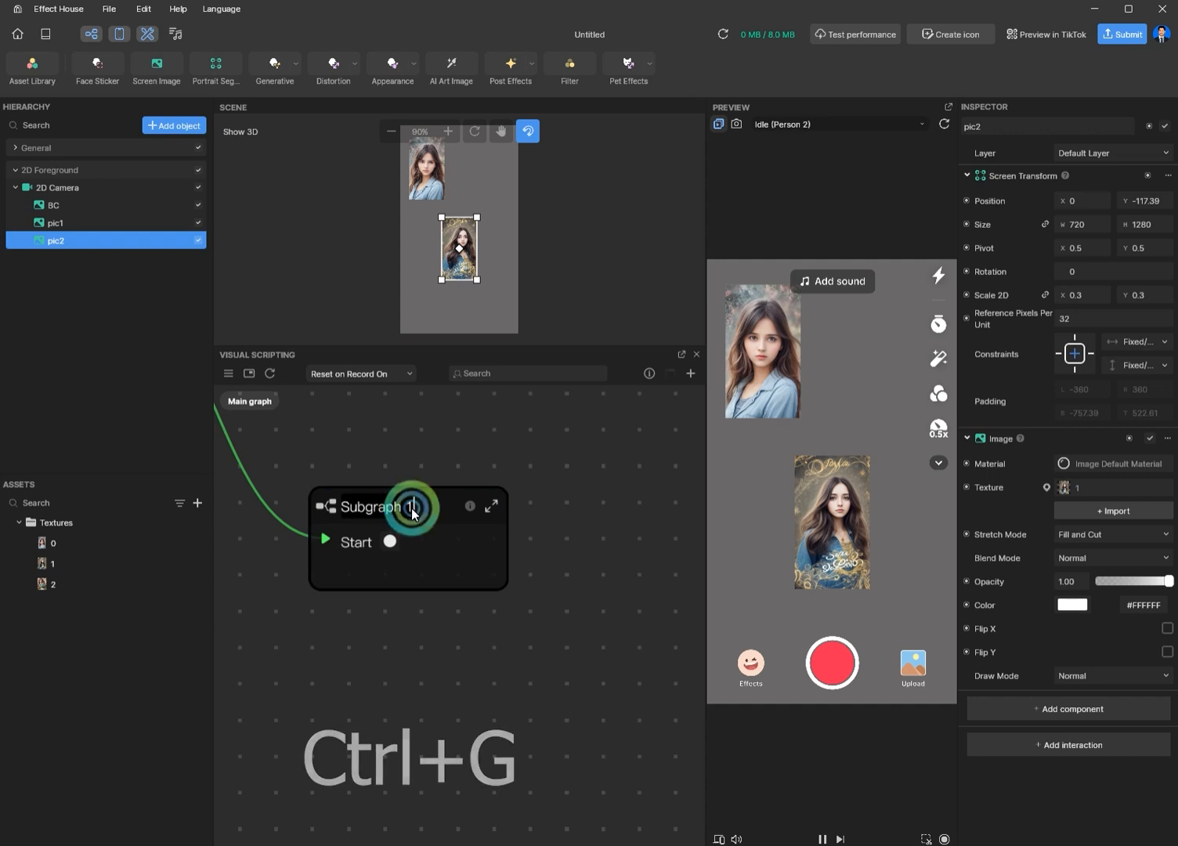
{"action": "left_click_drag", "start_coordinate": [413, 513], "coordinate": [313, 500]}
{"action": "type", "text": "Scale"}
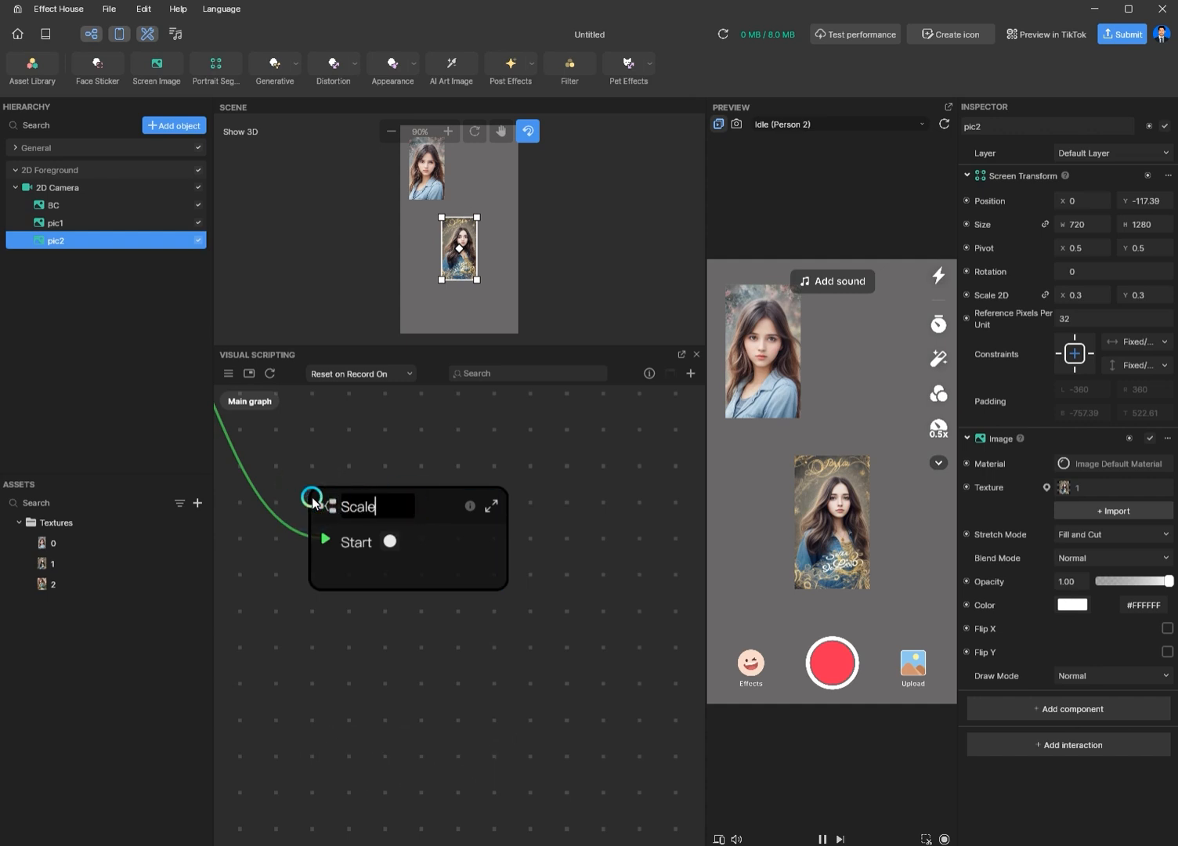
{"action": "key", "text": "Return"}
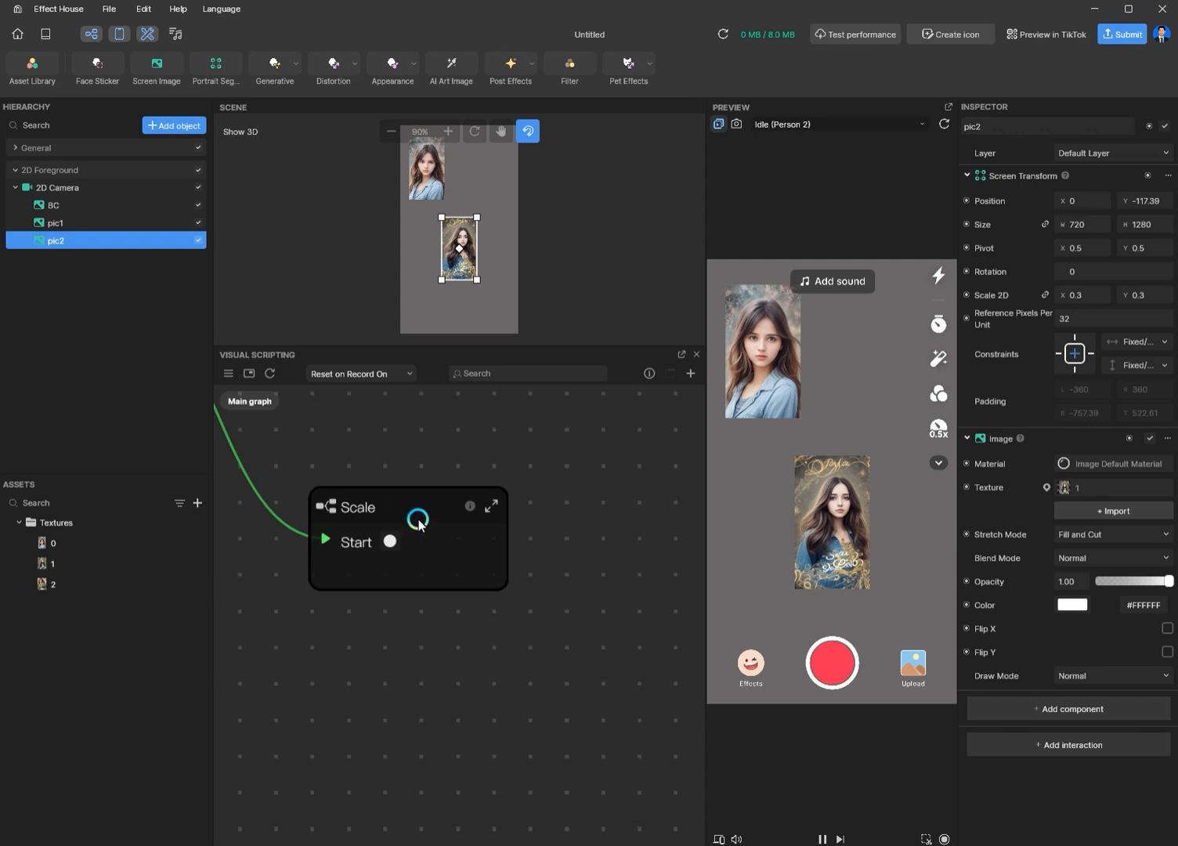
- Inside the Scale subgraph, add an output named End and connect the Transit by Time node's End to it
{"action": "left_click", "coordinate": [490, 511]}
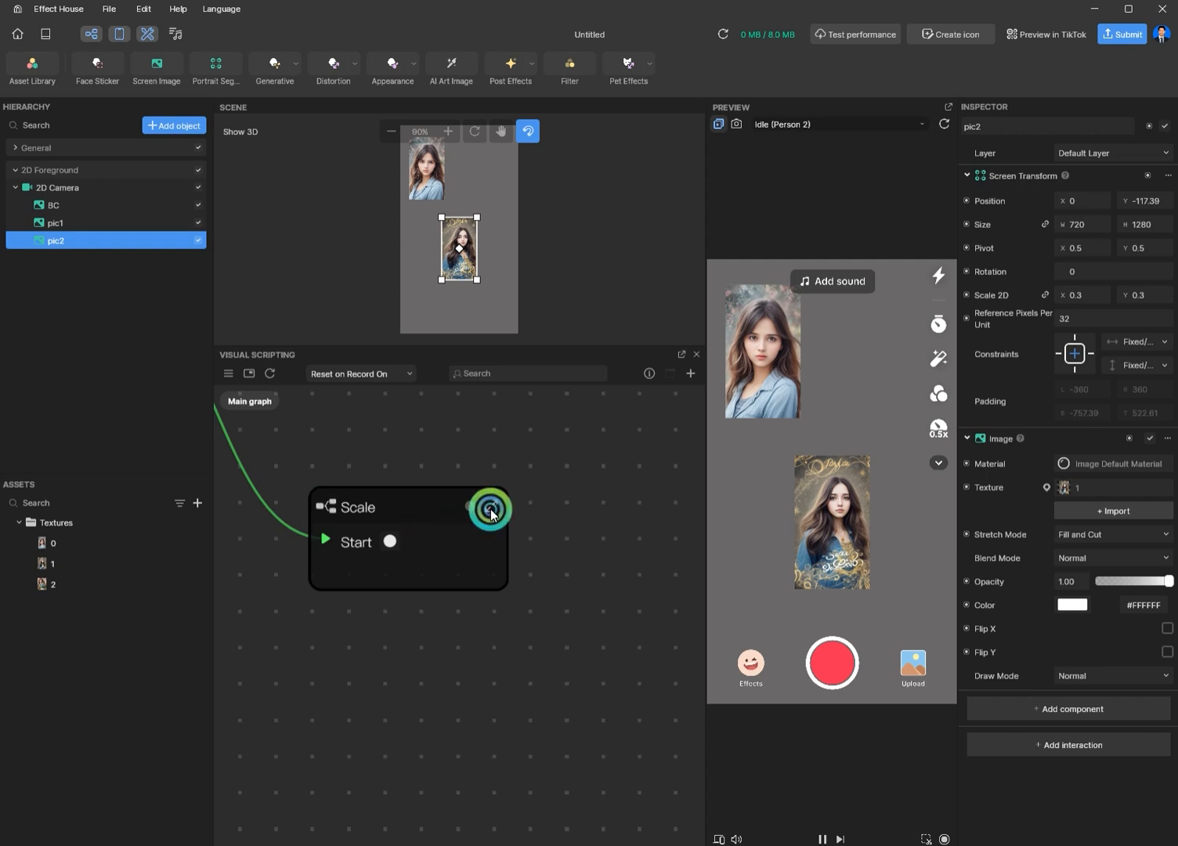
{"action": "left_click", "coordinate": [385, 733]}
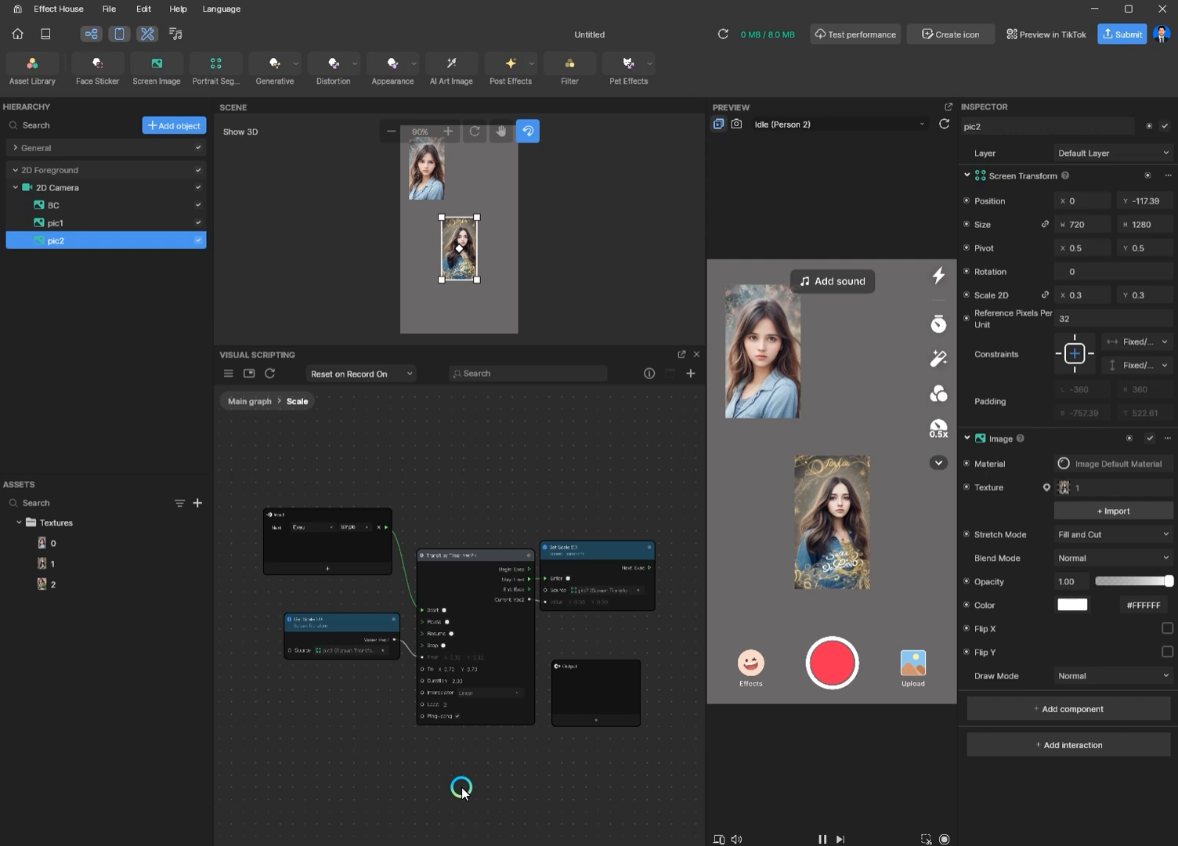
{"action": "scroll", "coordinate": [483, 777], "scroll_direction": "up", "scroll_amount": 2}
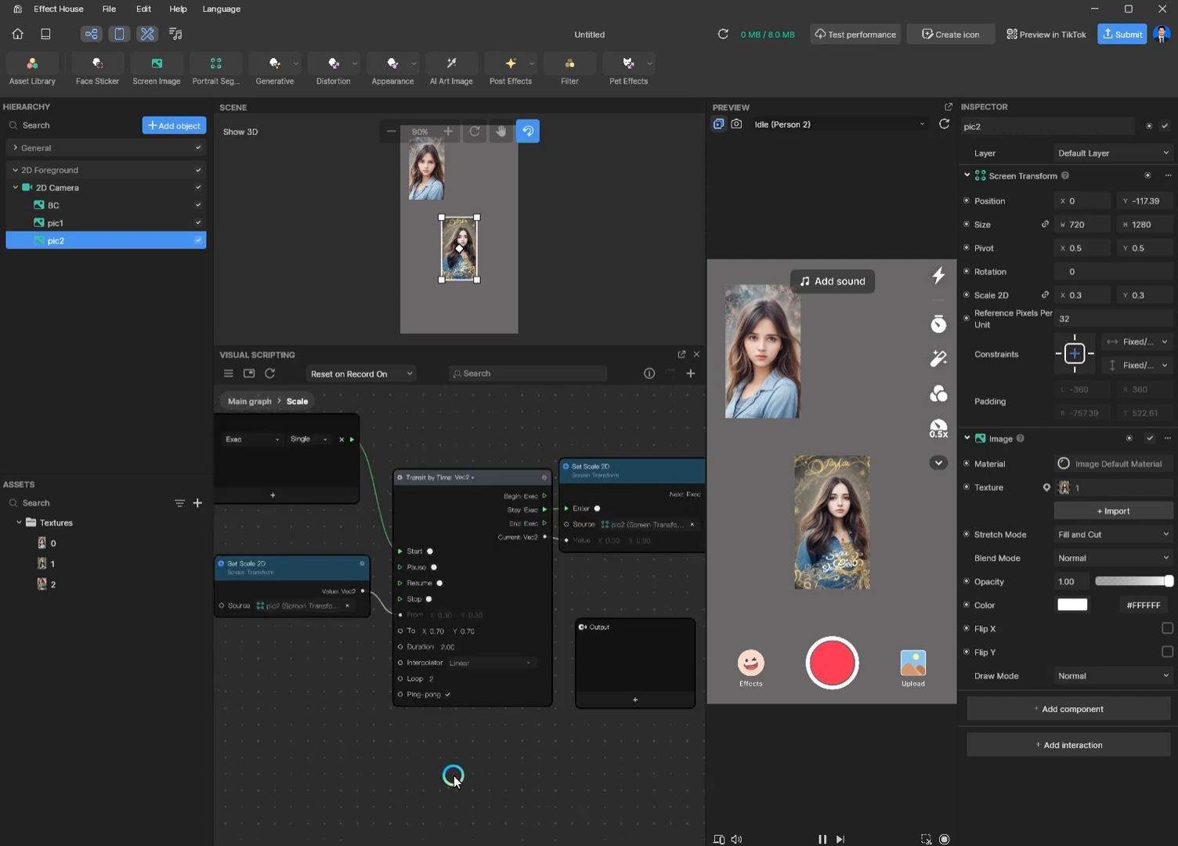
{"action": "scroll", "coordinate": [574, 544], "scroll_direction": "up", "scroll_amount": 2}
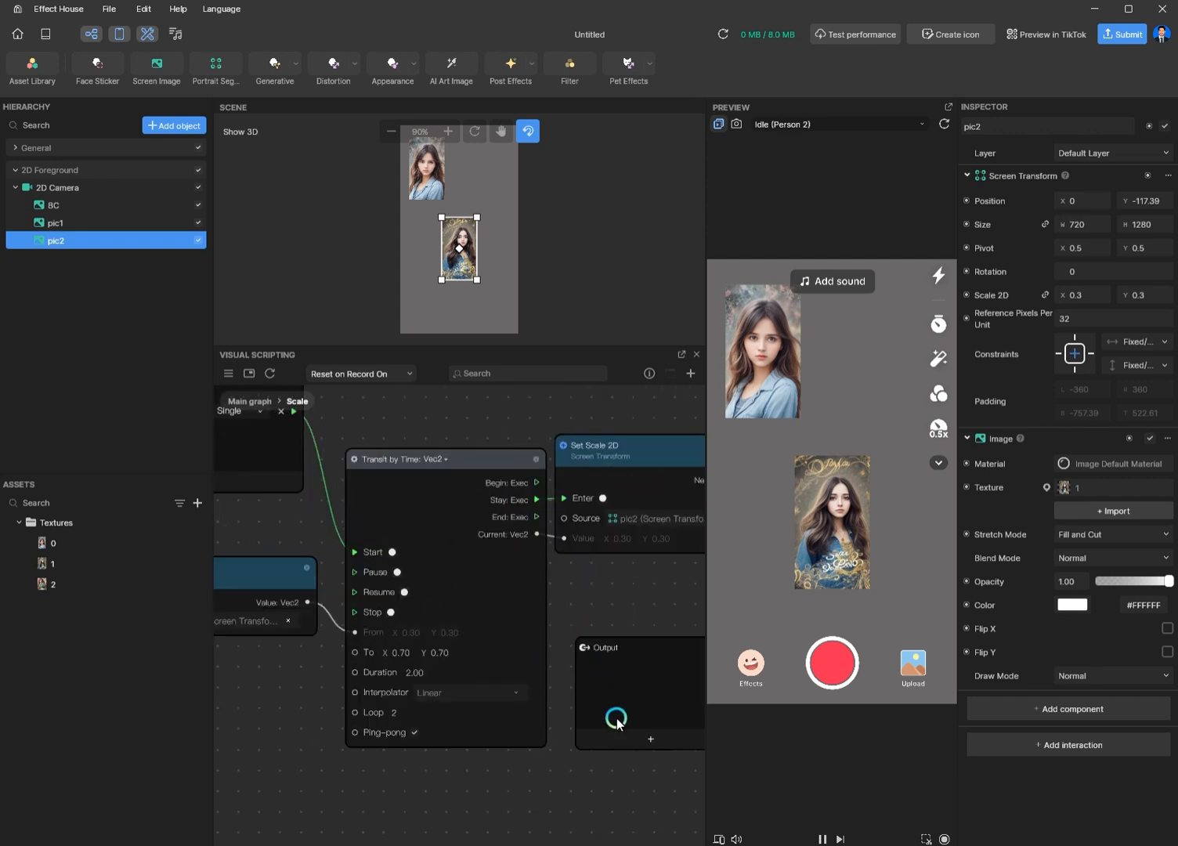
{"action": "left_click", "coordinate": [656, 739]}
{"action": "scroll", "coordinate": [630, 670], "scroll_direction": "up", "scroll_amount": 2}
{"action": "double_click", "coordinate": [631, 670]}
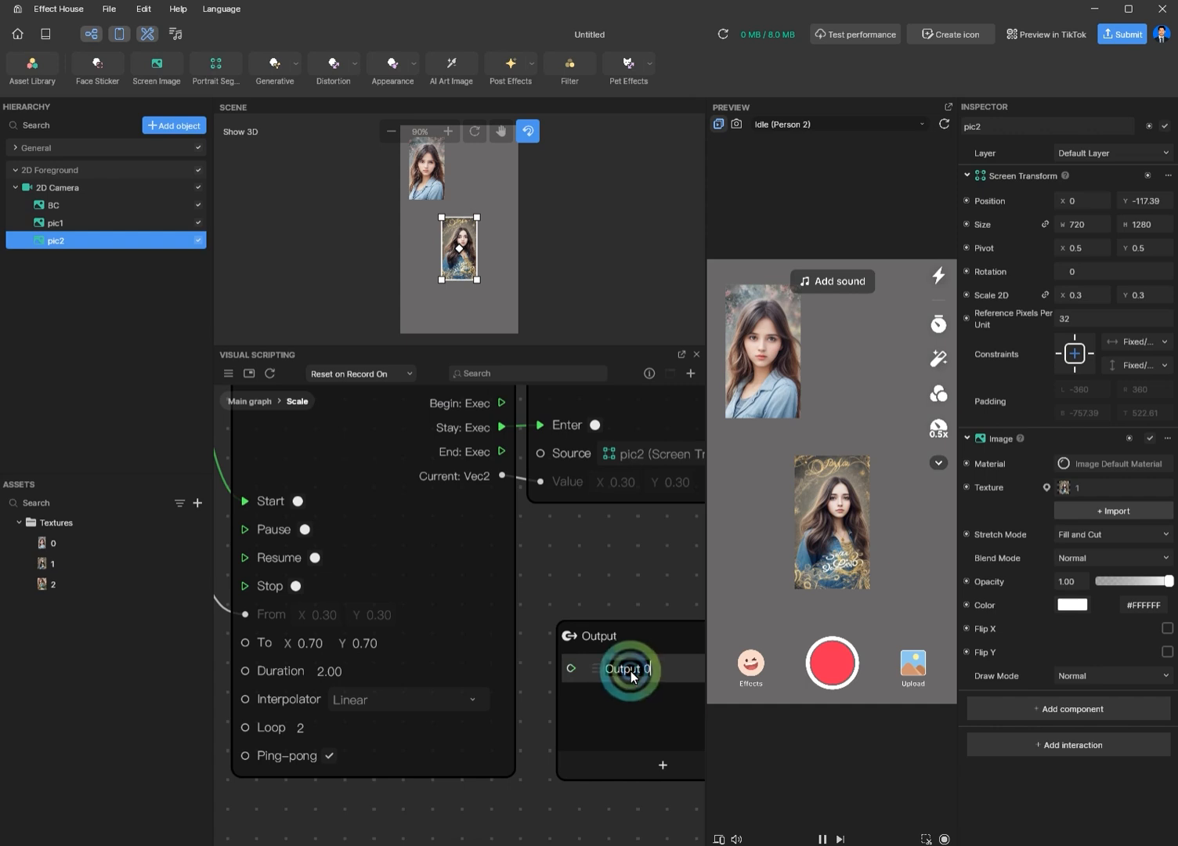
{"action": "type", "text": "E"}
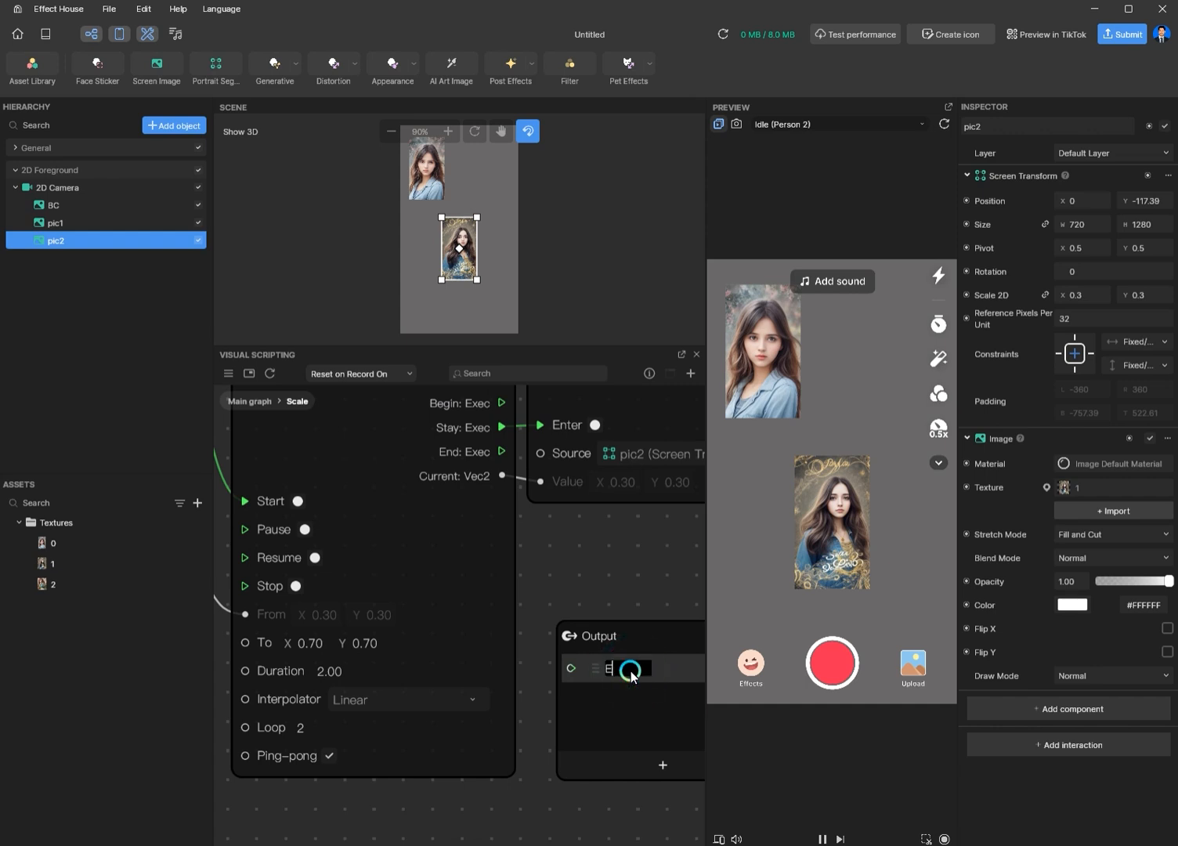
{"action": "type", "text": "nd"}
{"action": "key", "text": "Return"}
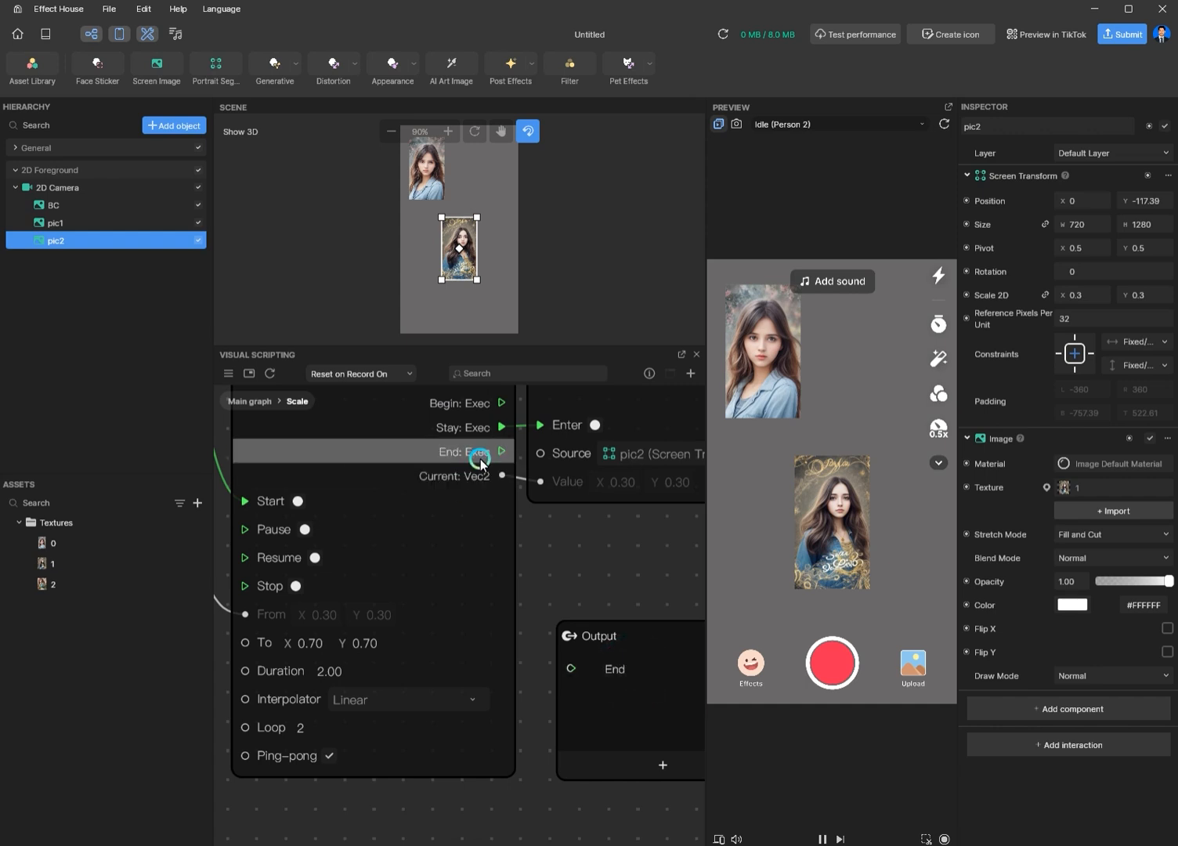
{"action": "left_click_drag", "start_coordinate": [500, 452], "coordinate": [534, 679]}
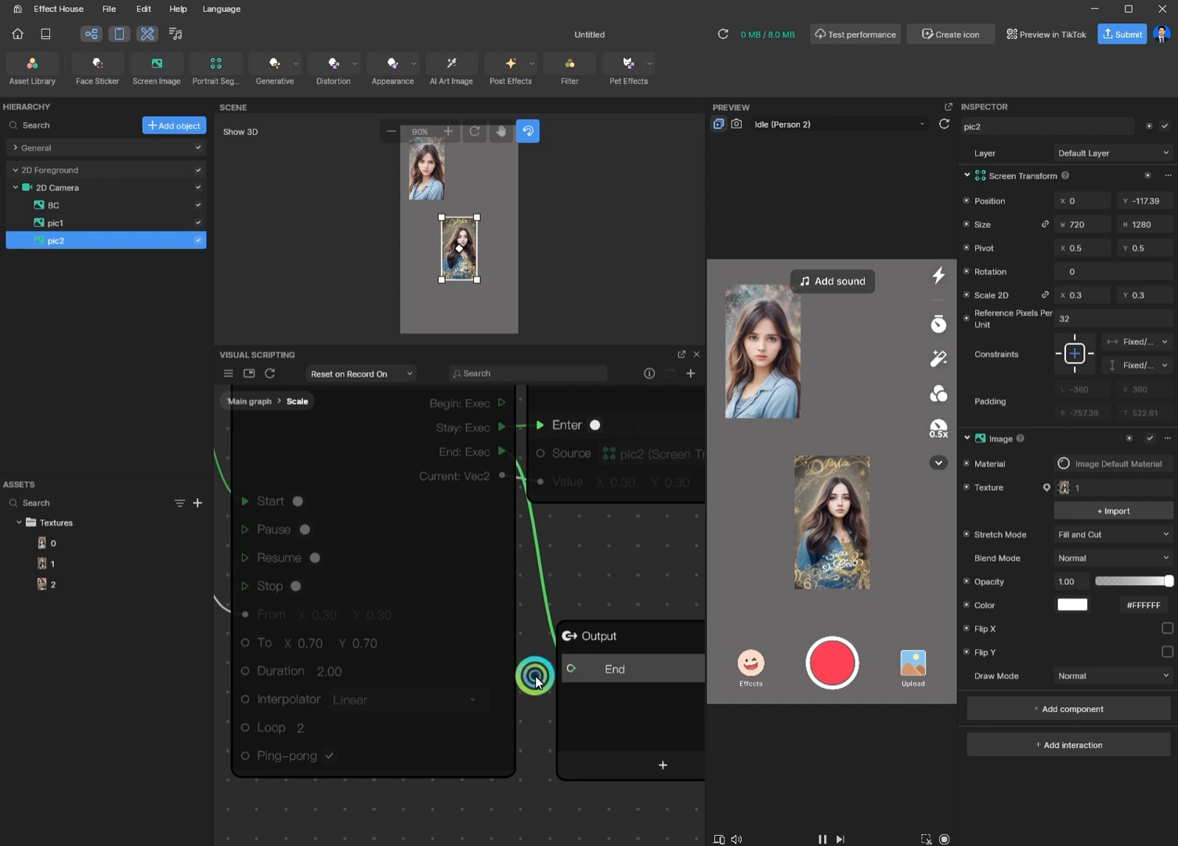
- Move the Output node clear of the others, add a second output named Start and connect Transit by Time's Begin to it
{"action": "scroll", "coordinate": [542, 720], "scroll_direction": "down", "scroll_amount": 5}
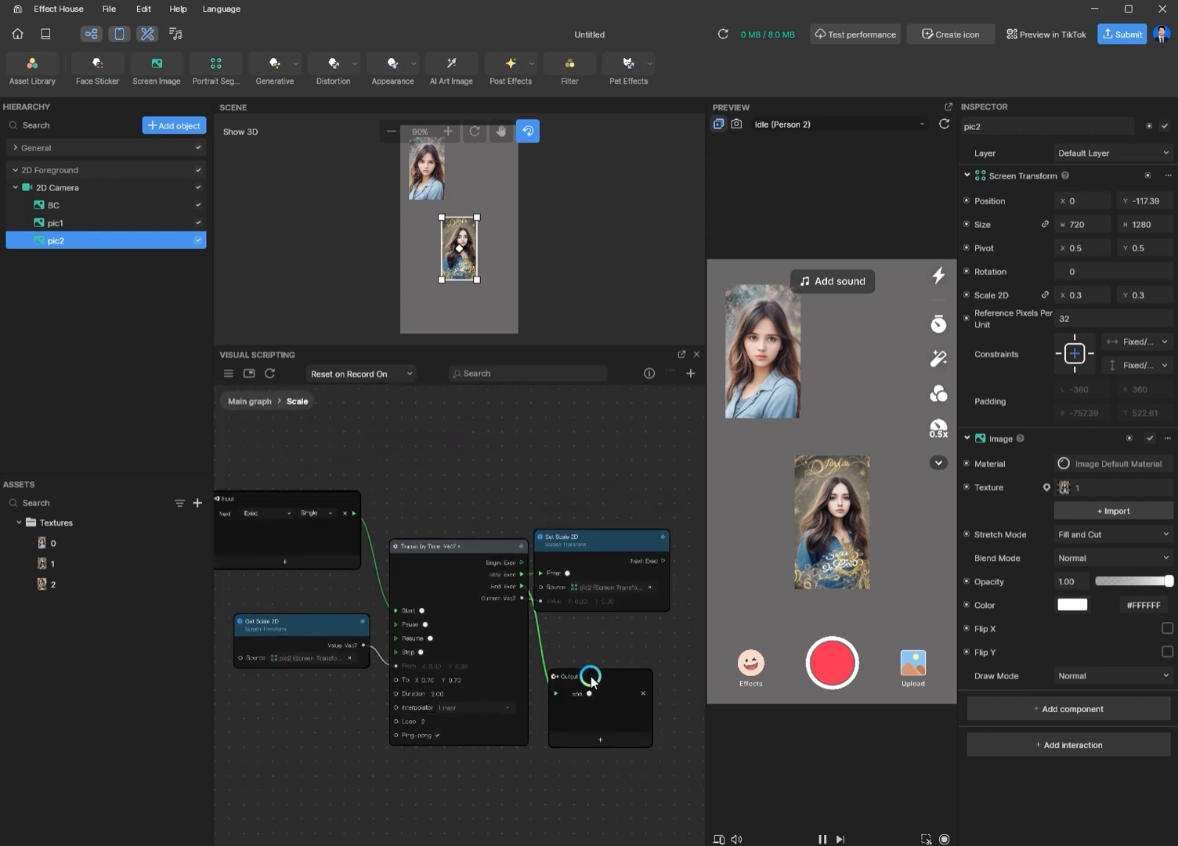
{"action": "left_click", "coordinate": [660, 709]}
{"action": "scroll", "coordinate": [547, 623], "scroll_direction": "up", "scroll_amount": 4}
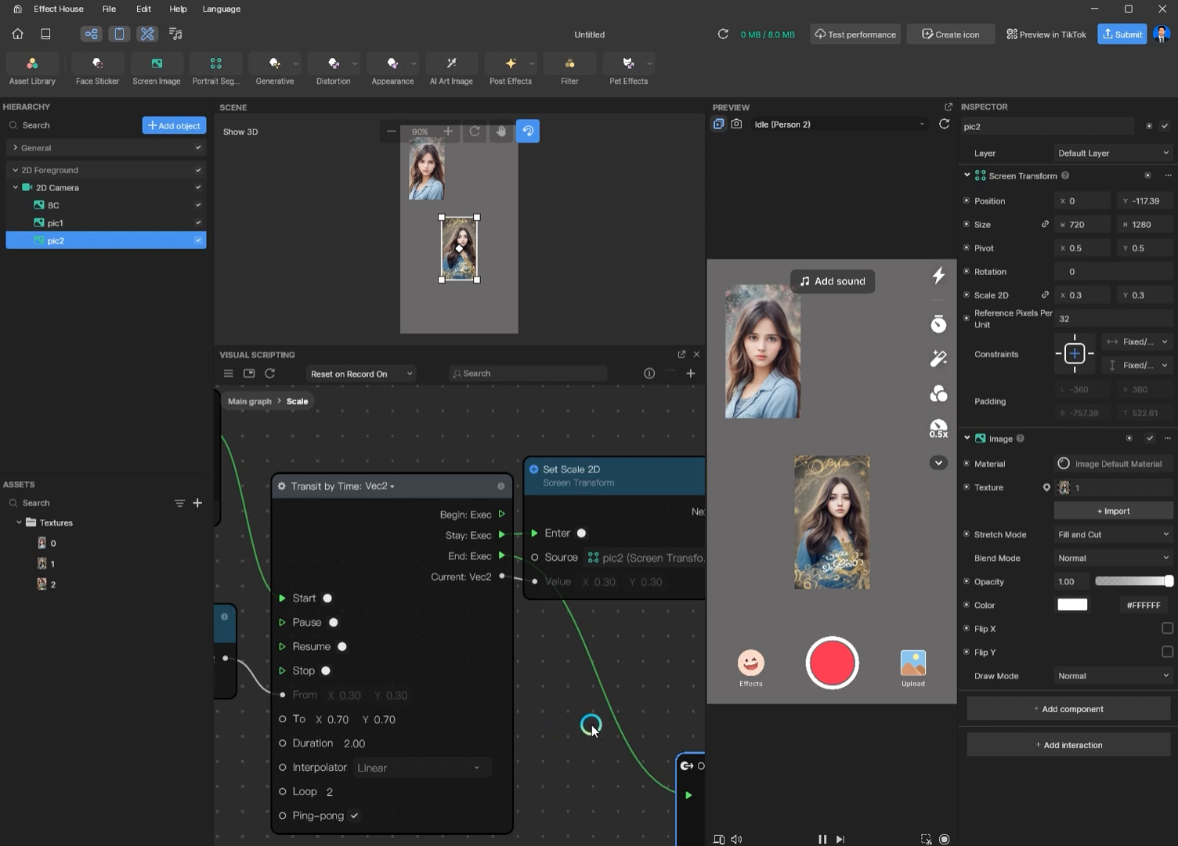
{"action": "middle_click_drag", "start_coordinate": [542, 712], "coordinate": [452, 662]}
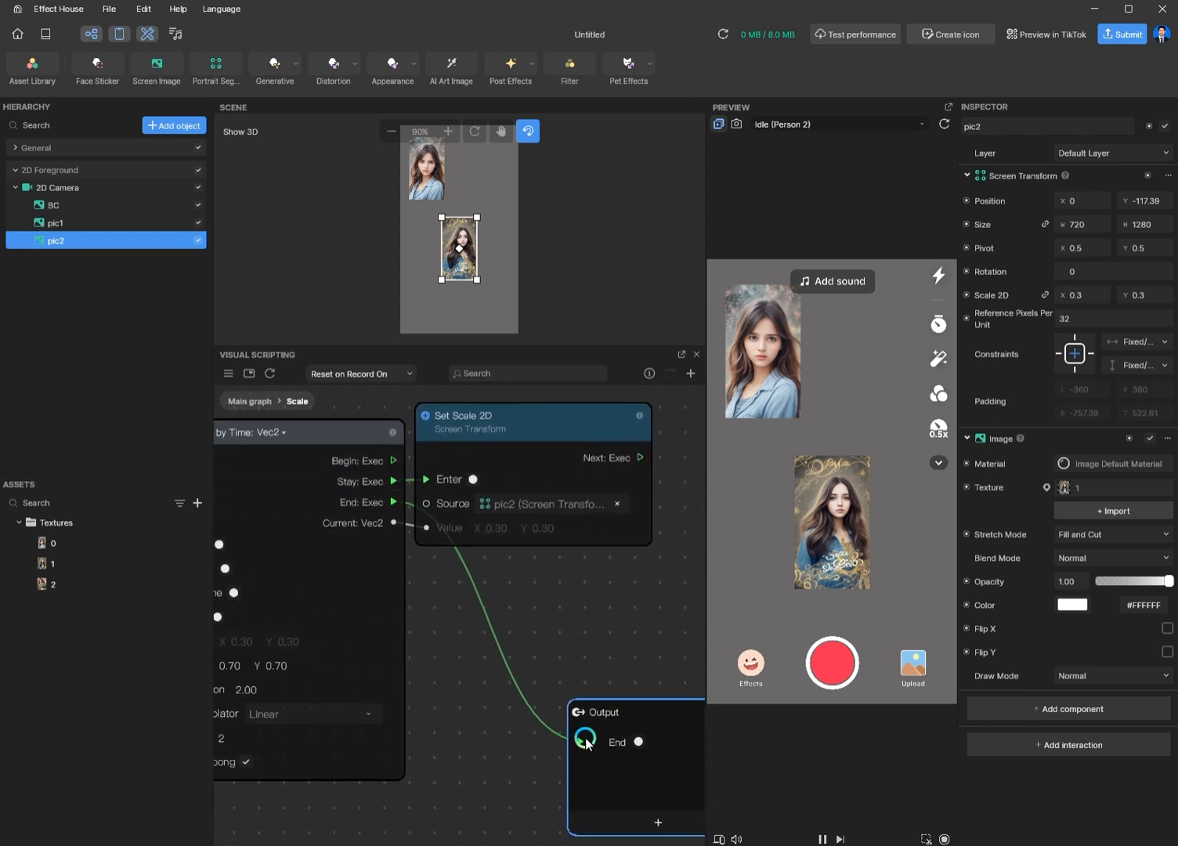
{"action": "left_click_drag", "start_coordinate": [653, 715], "coordinate": [604, 661]}
{"action": "left_click", "coordinate": [602, 776]}
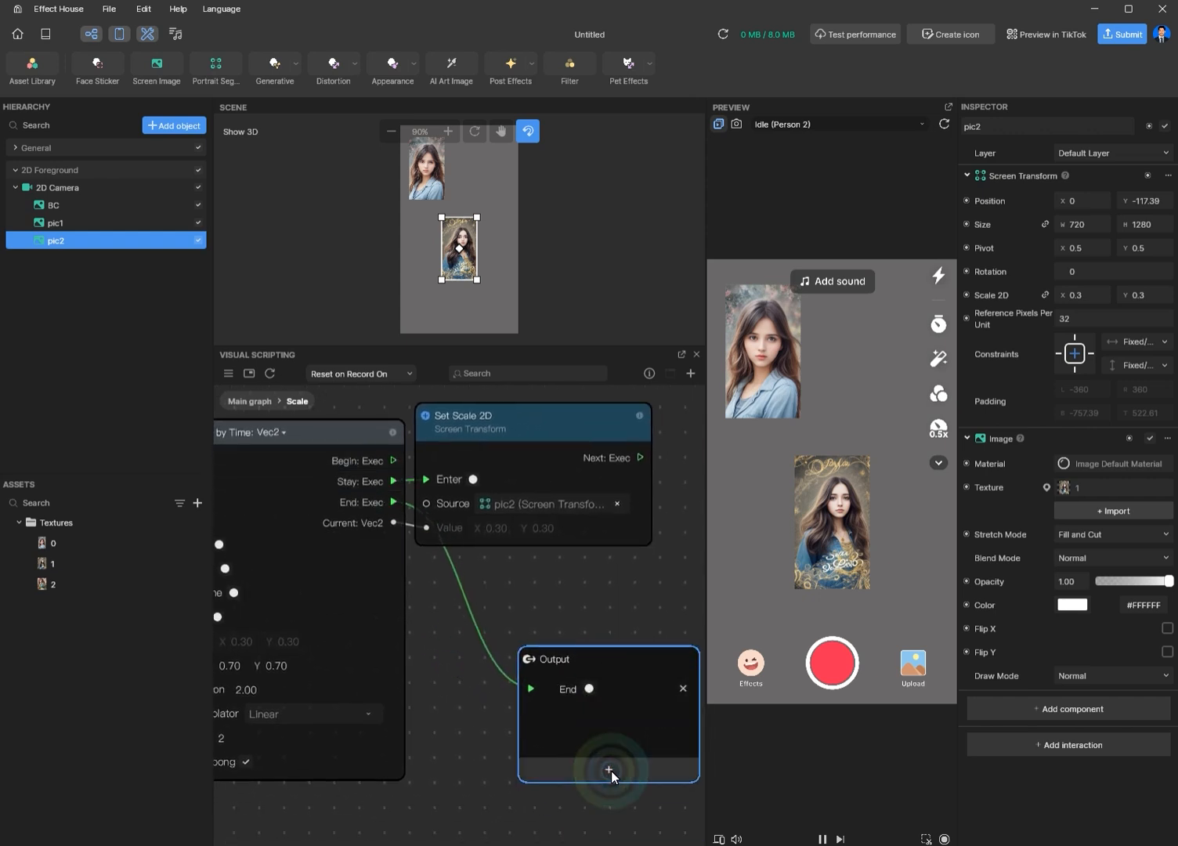
{"action": "left_click", "coordinate": [611, 770]}
{"action": "left_click", "coordinate": [580, 713]}
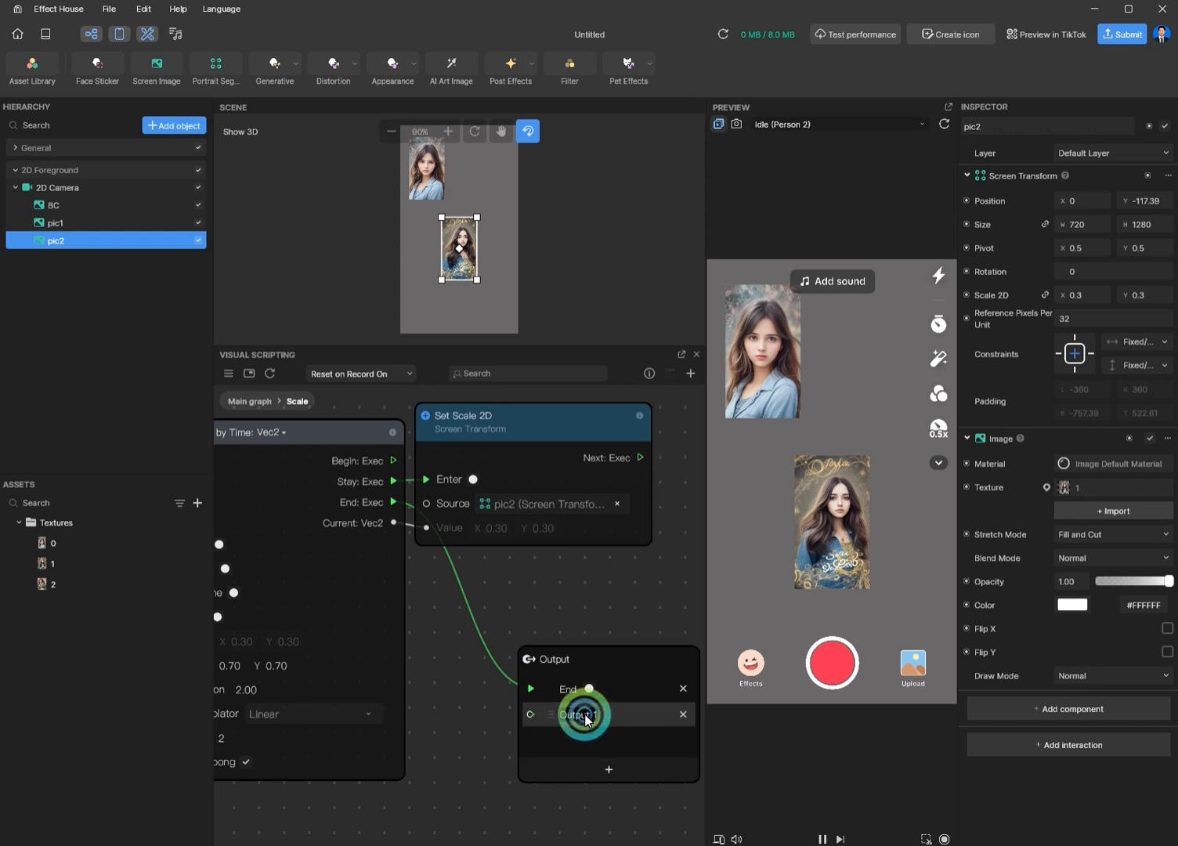
{"action": "left_click", "coordinate": [586, 715]}
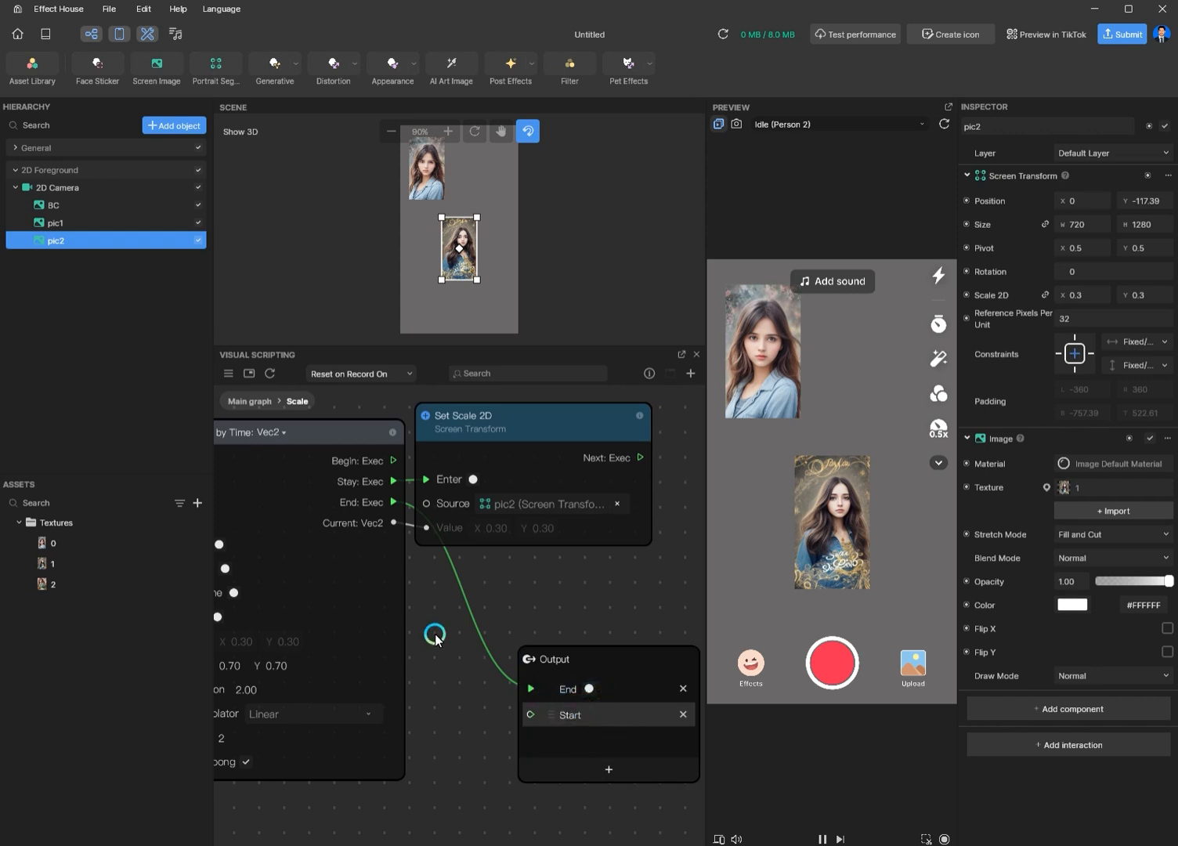
{"action": "left_click_drag", "start_coordinate": [393, 461], "coordinate": [530, 715]}
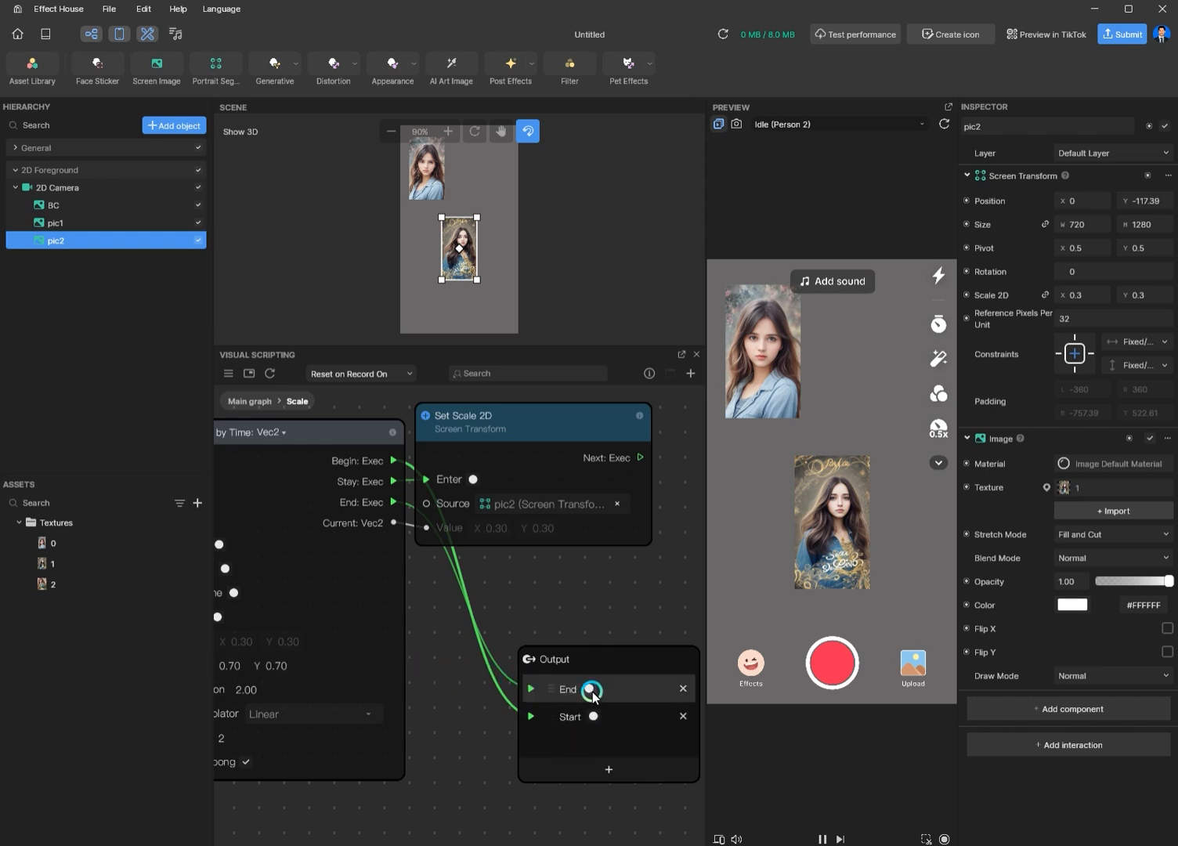
- Return to the main graph and examine the output ports on the Scale subgraph node
{"action": "left_click", "coordinate": [249, 401]}
{"action": "scroll", "coordinate": [662, 779], "scroll_direction": "up", "scroll_amount": 2}
{"action": "scroll", "coordinate": [624, 651], "scroll_direction": "up", "scroll_amount": 3}
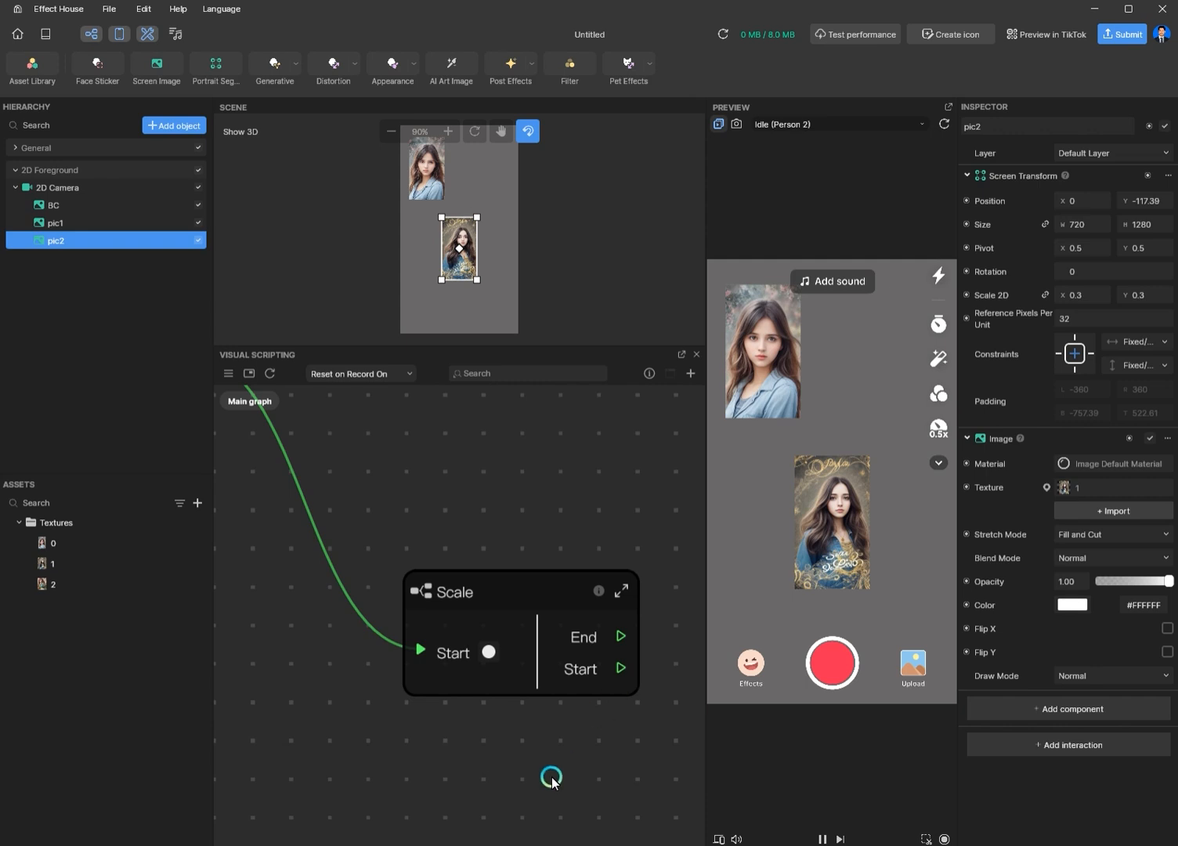
{"action": "scroll", "coordinate": [539, 775], "scroll_direction": "down", "scroll_amount": 2}
{"action": "scroll", "coordinate": [566, 686], "scroll_direction": "down", "scroll_amount": 1}
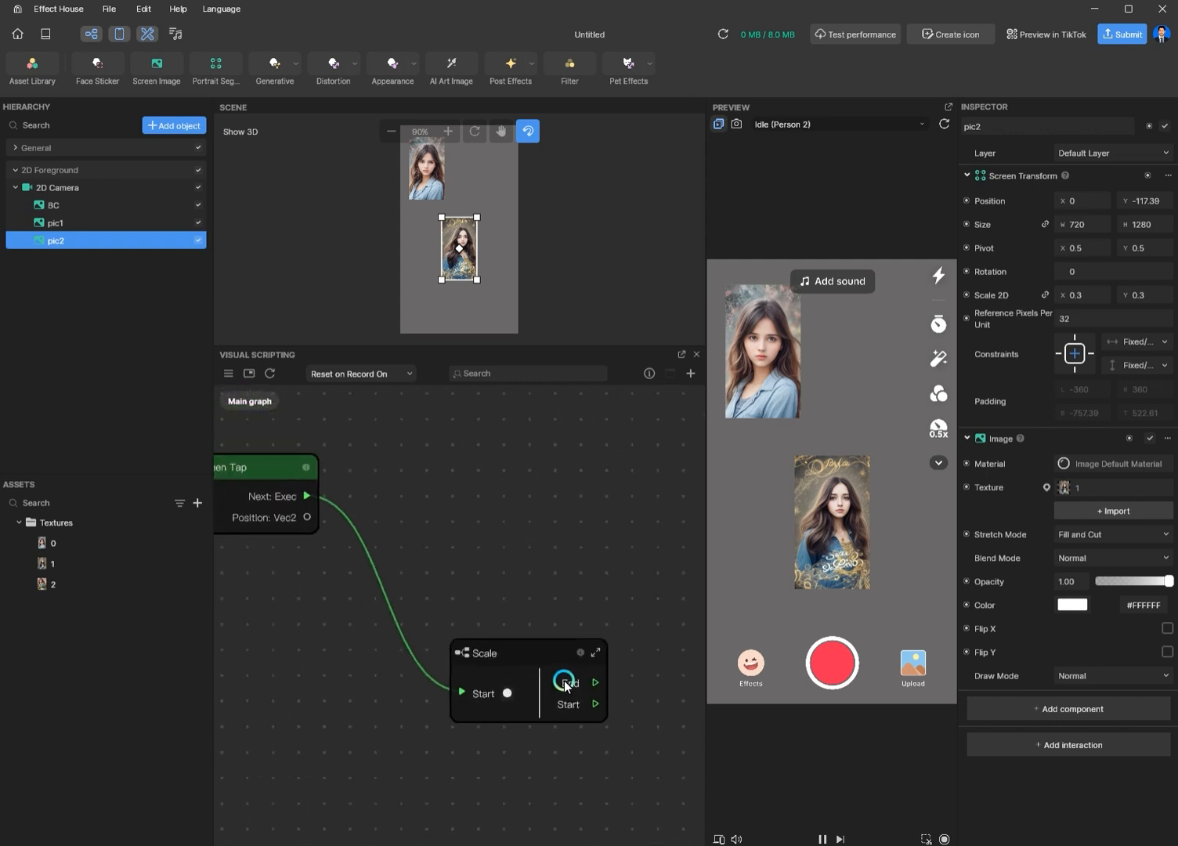
- Reopen the Scale subgraph, move its Input node farther from the other nodes and add a second input of type Others
{"action": "left_click", "coordinate": [596, 652]}
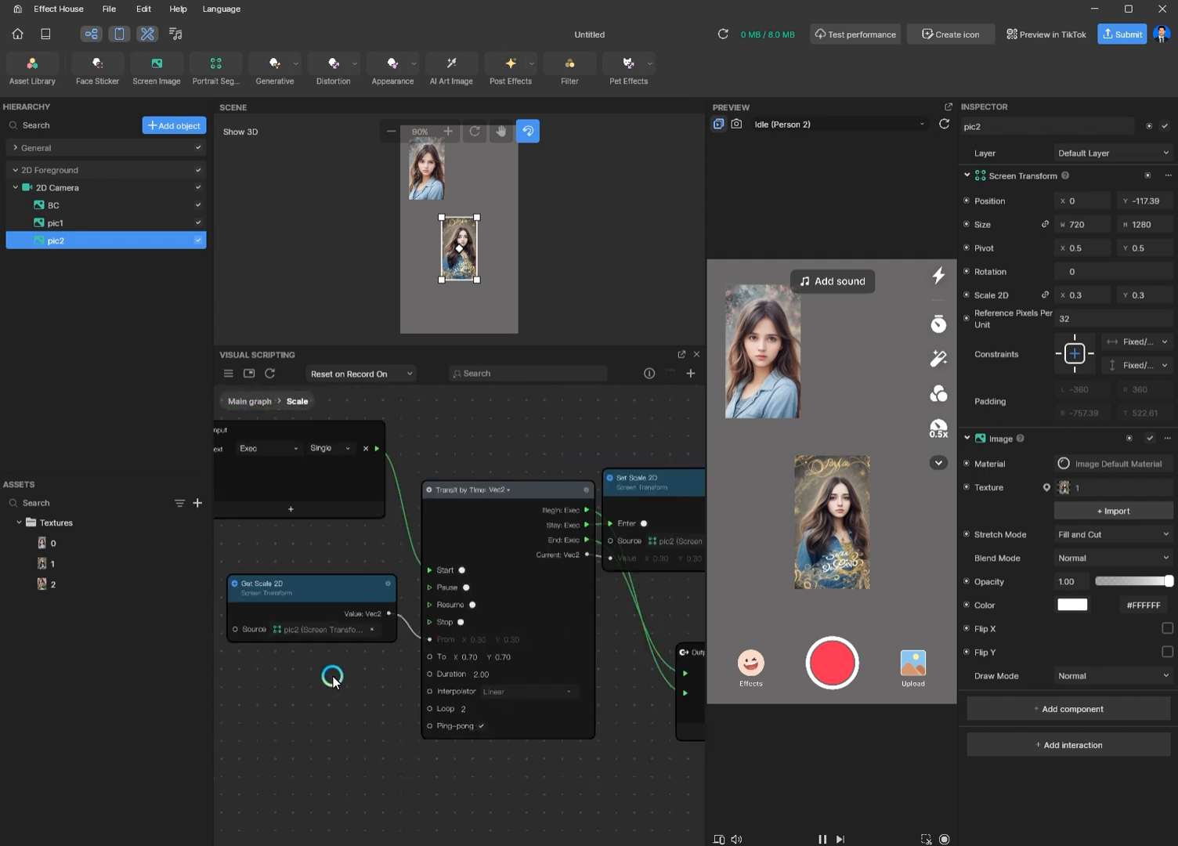
{"action": "left_click_drag", "start_coordinate": [394, 564], "coordinate": [317, 443]}
{"action": "left_click", "coordinate": [318, 523]}
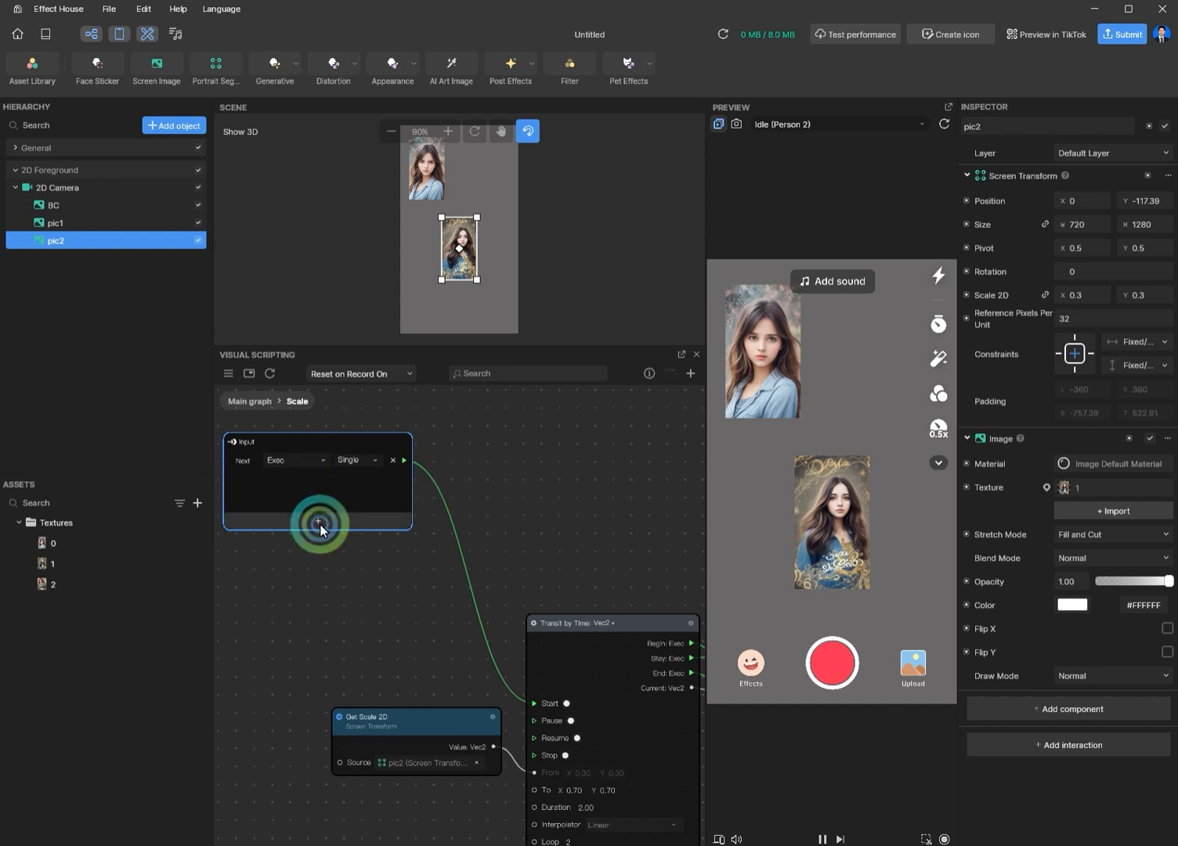
{"action": "left_click", "coordinate": [310, 475]}
{"action": "left_click", "coordinate": [311, 474]}
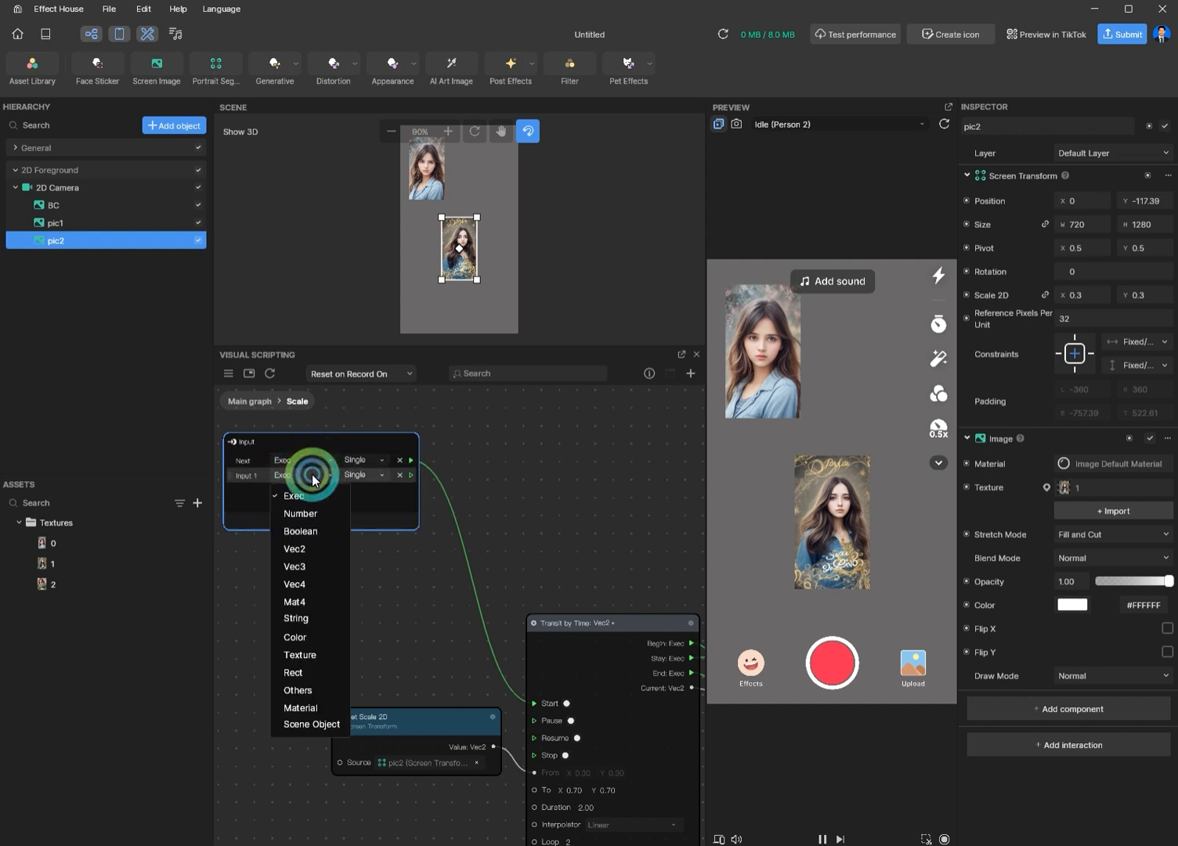
{"action": "left_click", "coordinate": [298, 690]}
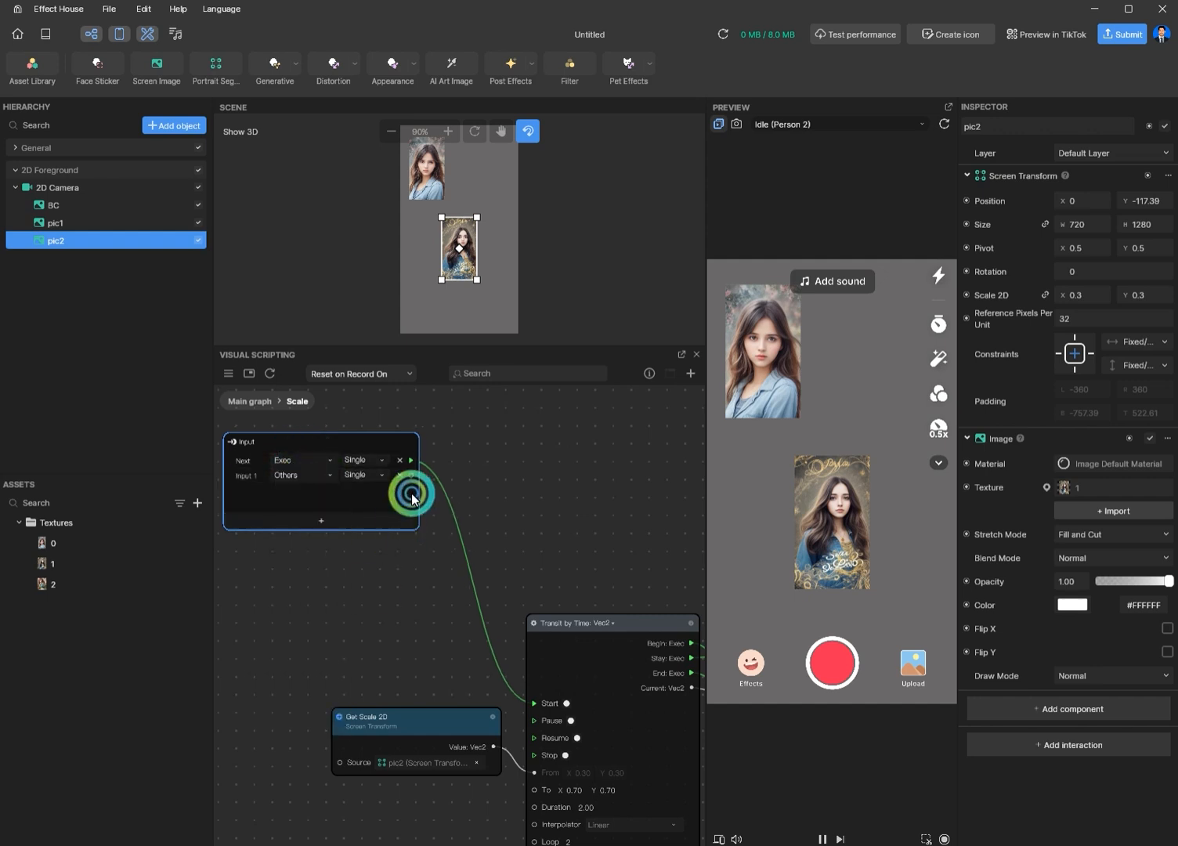
- Connect the new Others input to the Source ports of both the Get Scale 2D and Set Scale 2D nodes
{"action": "left_click_drag", "start_coordinate": [411, 475], "coordinate": [336, 758]}
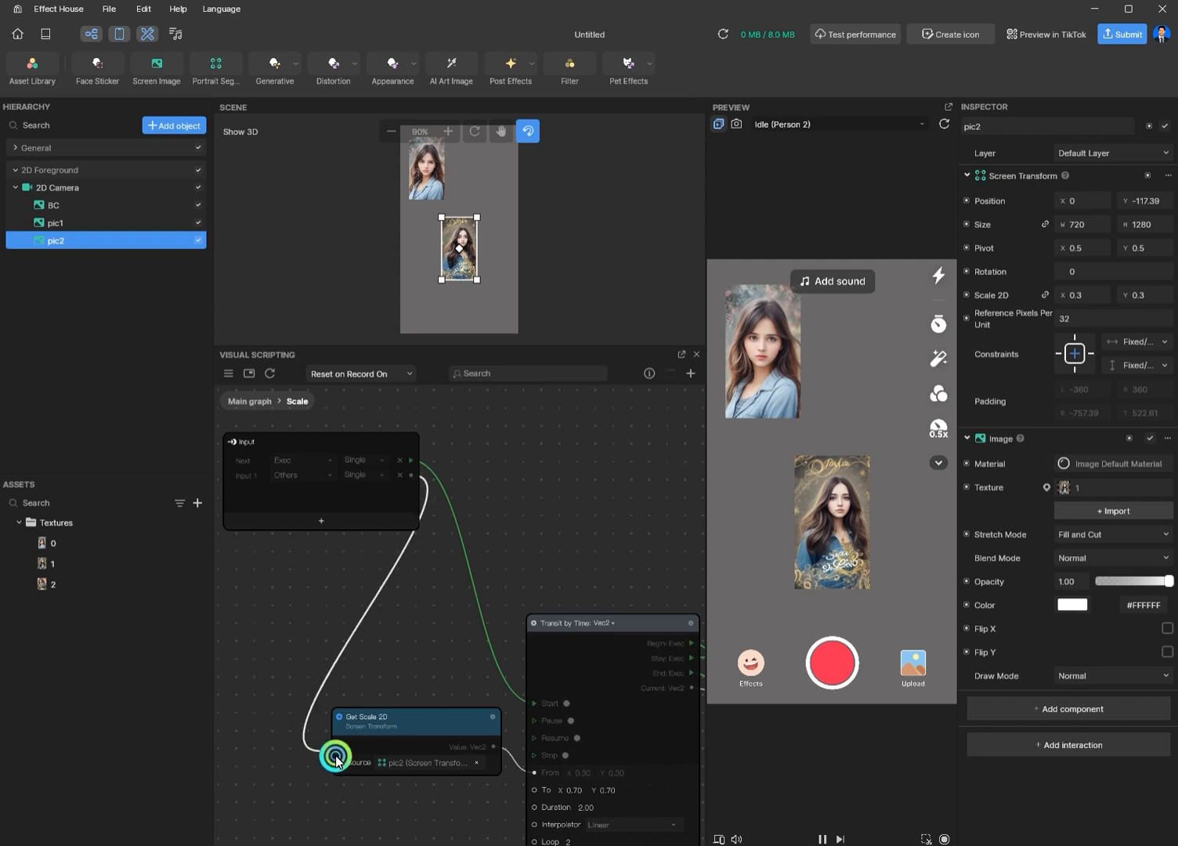
{"action": "left_click_drag", "start_coordinate": [366, 649], "coordinate": [211, 660]}
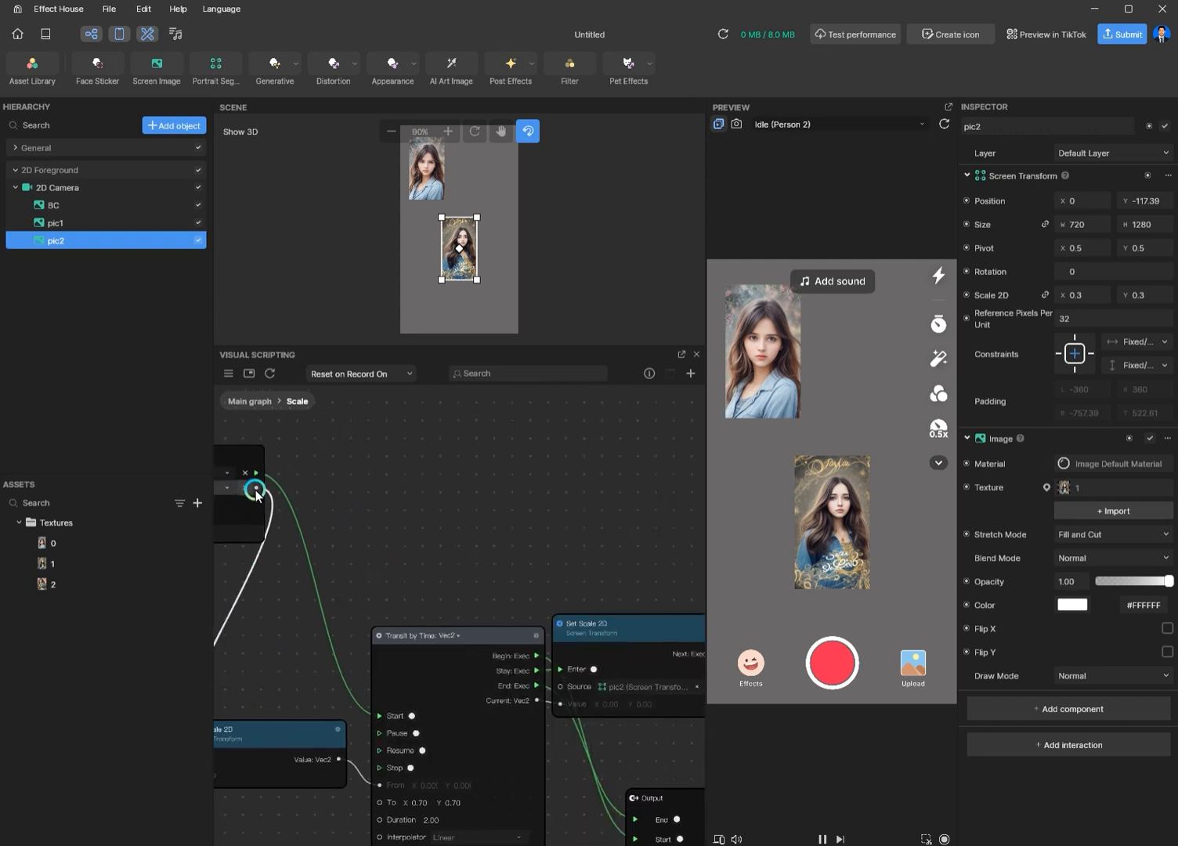
{"action": "left_click_drag", "start_coordinate": [256, 487], "coordinate": [561, 686]}
- Rename the Input node's Others-type input as Object
{"action": "scroll", "coordinate": [302, 680], "scroll_direction": "down", "scroll_amount": 3}
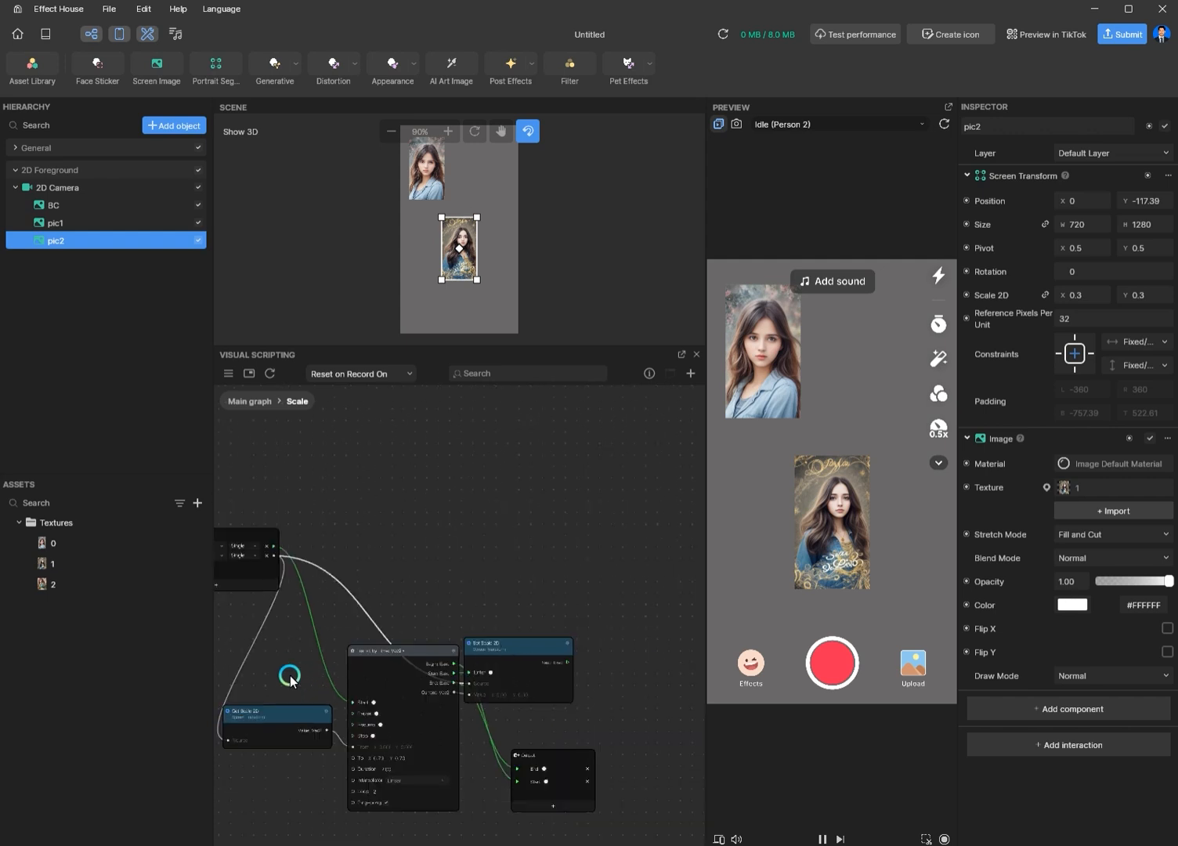
{"action": "middle_click_drag", "start_coordinate": [287, 675], "coordinate": [462, 725]}
{"action": "scroll", "coordinate": [358, 604], "scroll_direction": "up", "scroll_amount": 5}
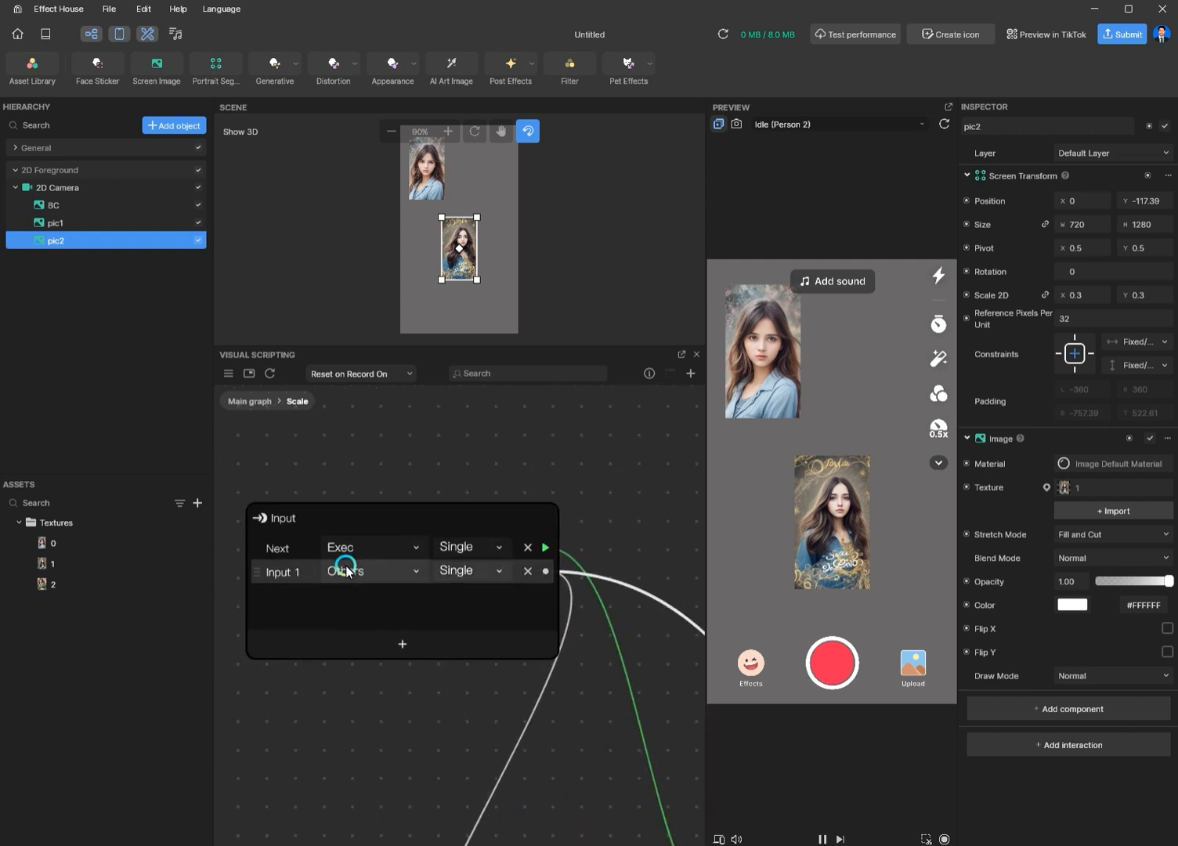
{"action": "double_click", "coordinate": [298, 571]}
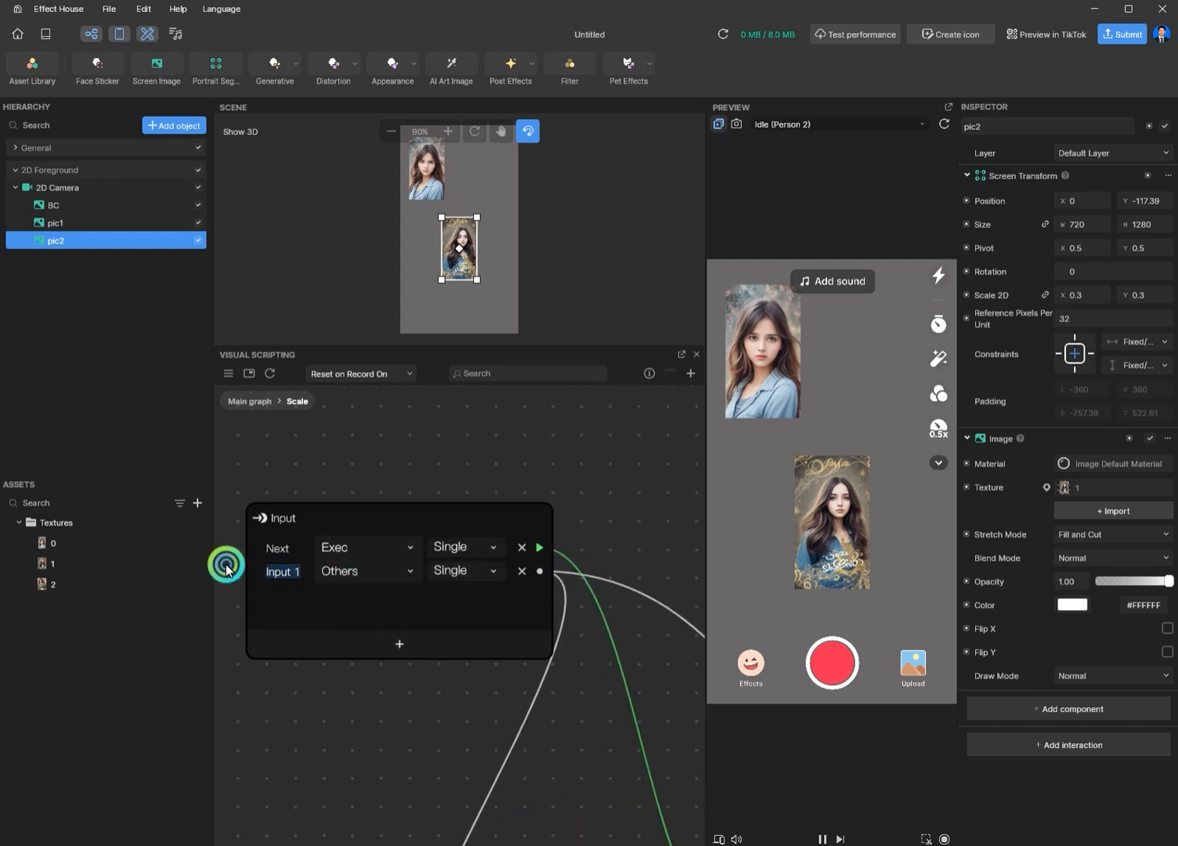
{"action": "type", "text": "Ob"}
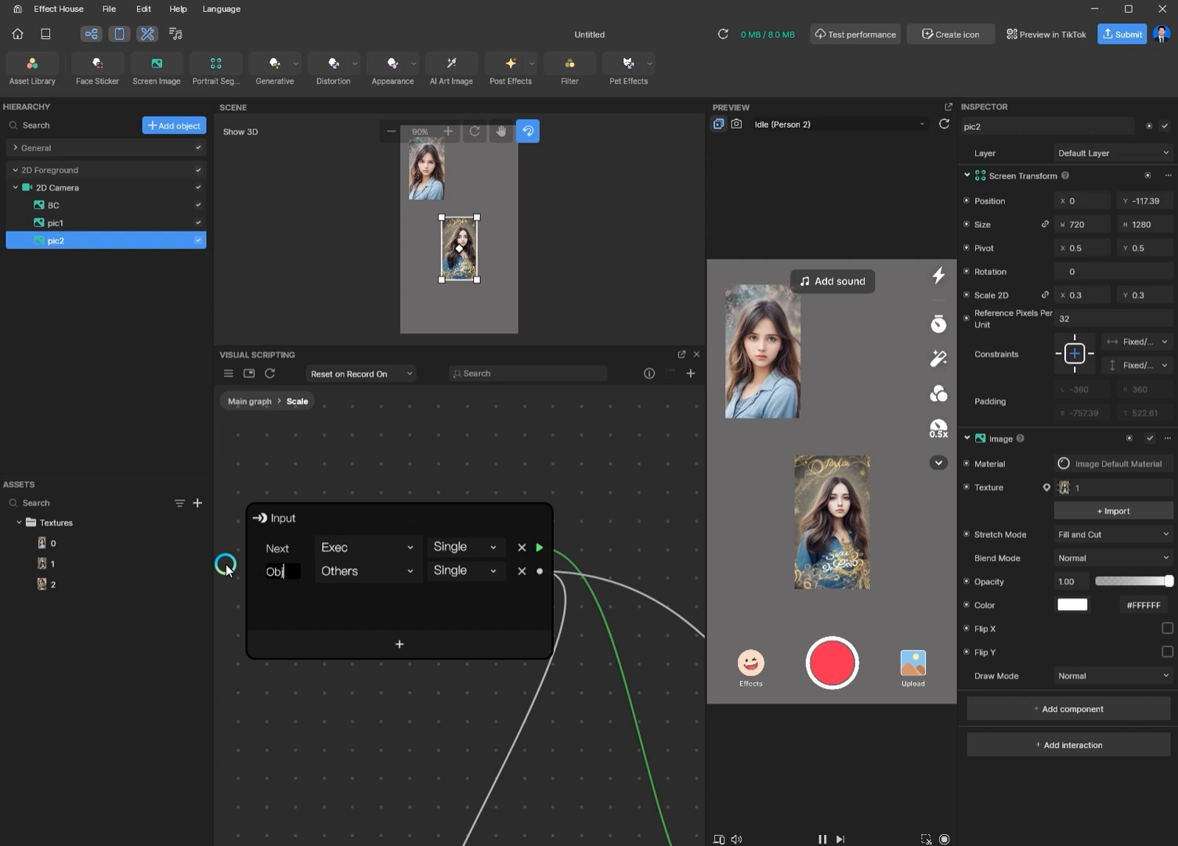
{"action": "type", "text": "ject"}
{"action": "key", "text": "Return"}
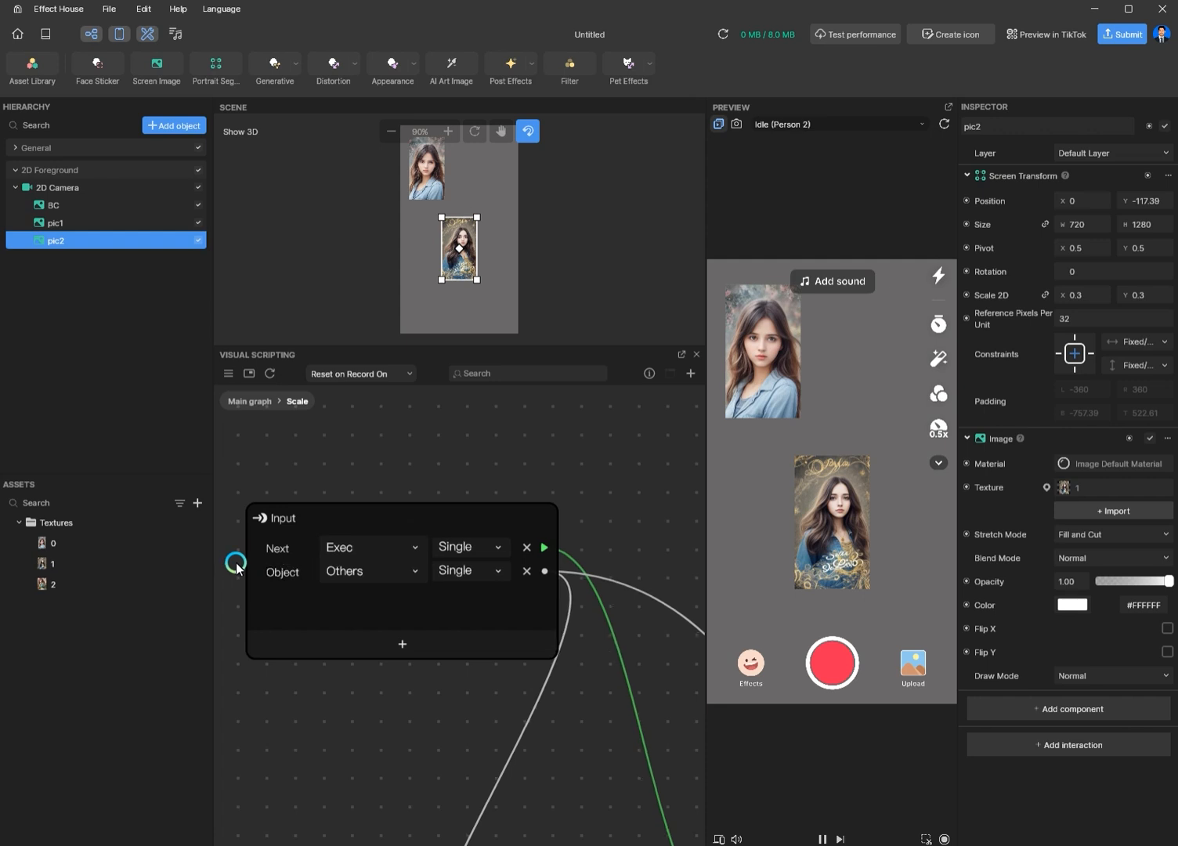
- Add a third input of type Vec2 to the Input node and name it "set to"
{"action": "left_click", "coordinate": [392, 640]}
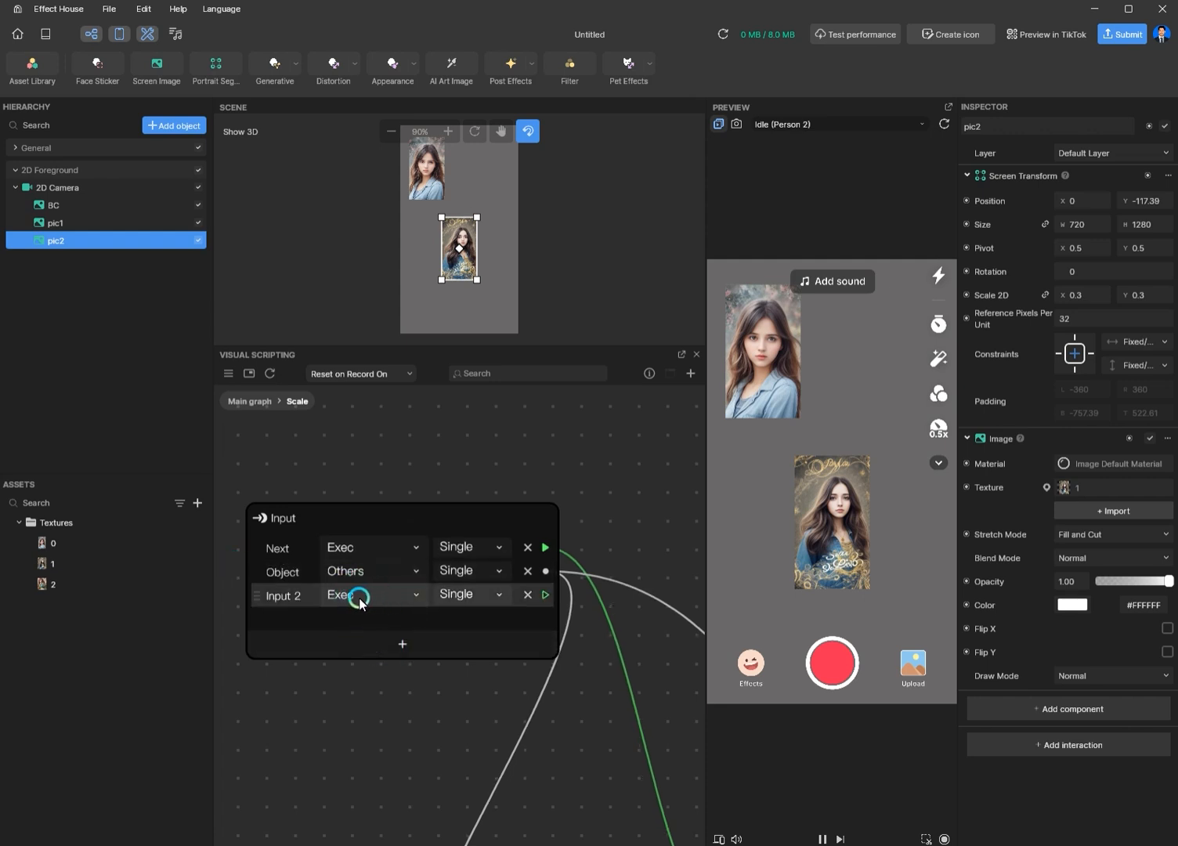
{"action": "scroll", "coordinate": [437, 731], "scroll_direction": "down", "scroll_amount": 1}
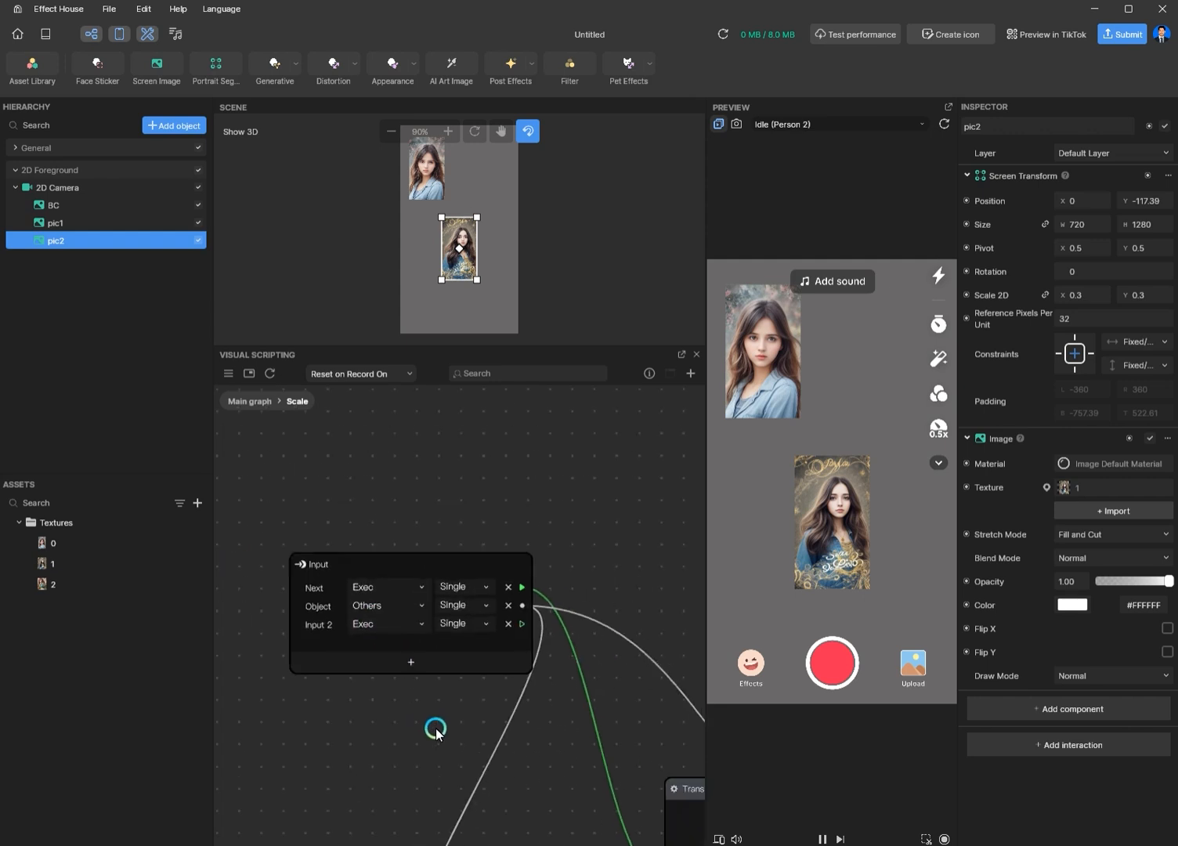
{"action": "left_click", "coordinate": [378, 624]}
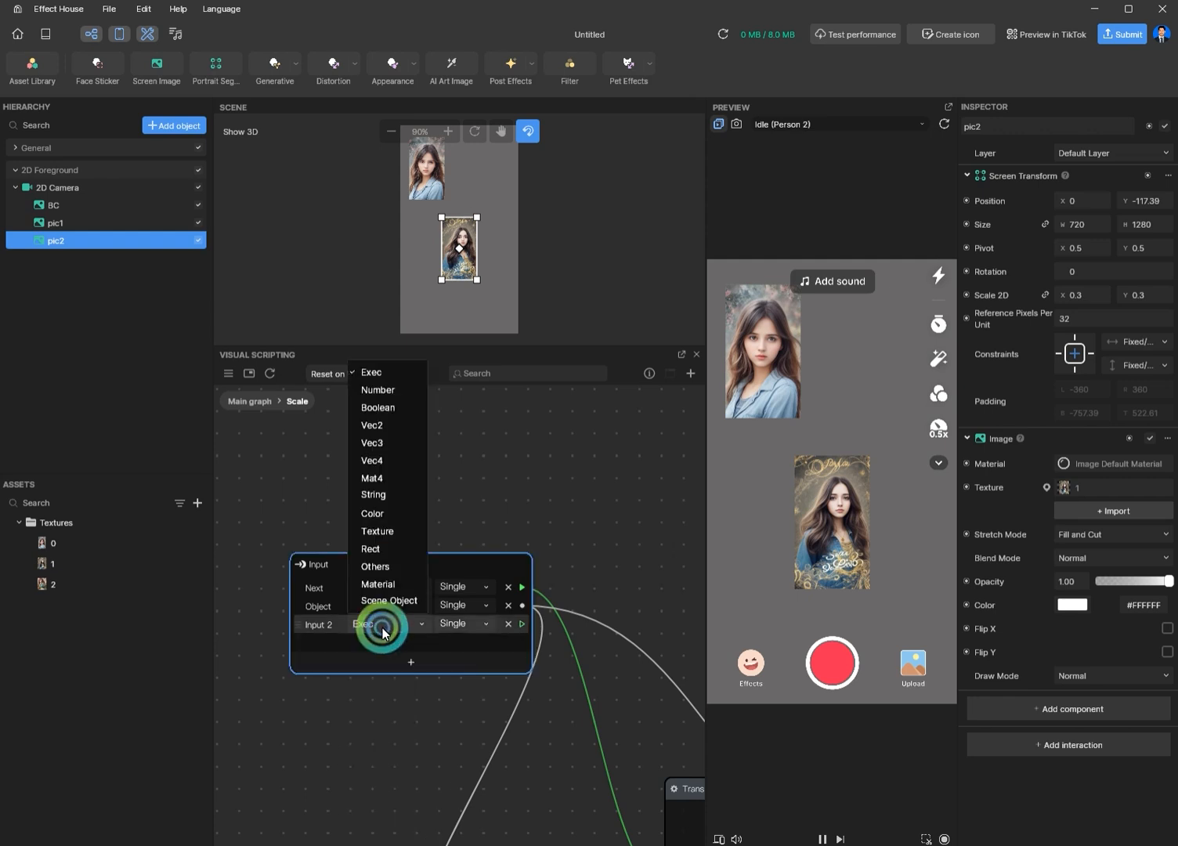
{"action": "left_click", "coordinate": [394, 427]}
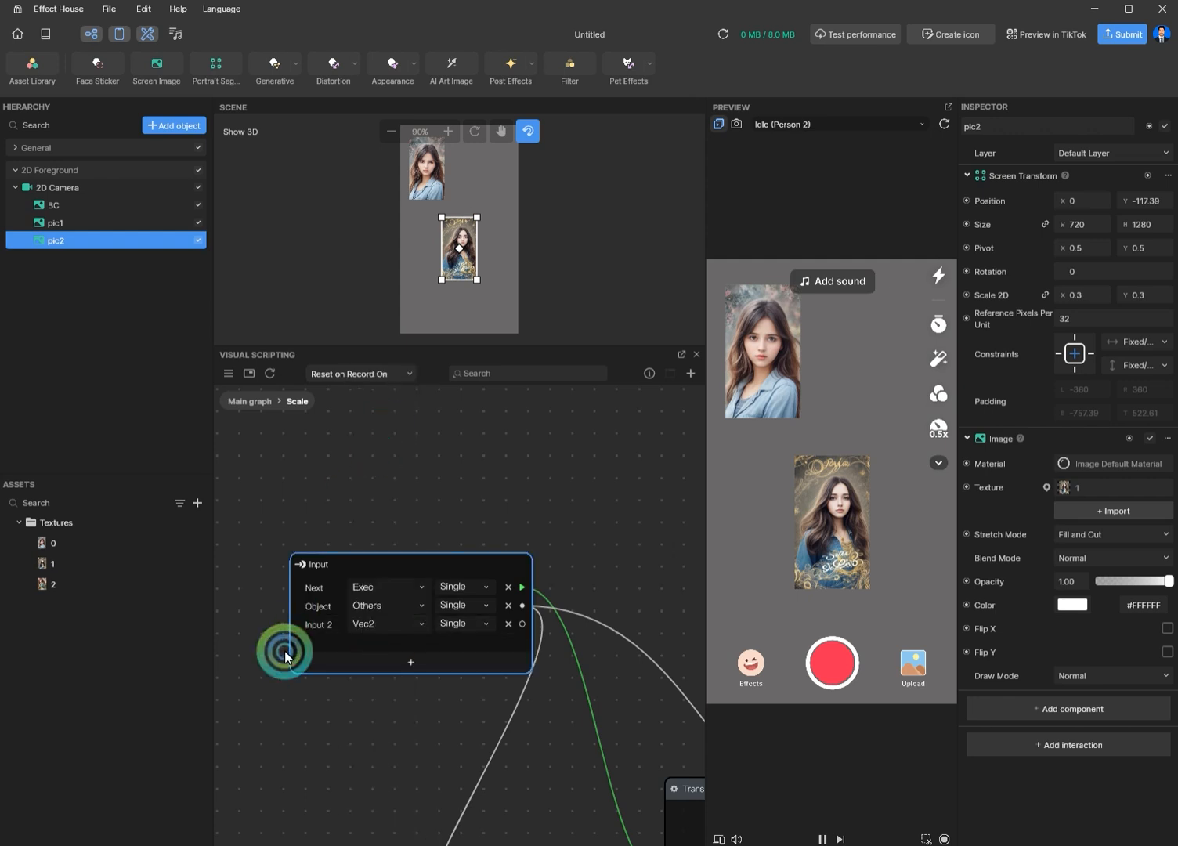
{"action": "left_click", "coordinate": [320, 625]}
{"action": "key", "text": "BackSpace"}
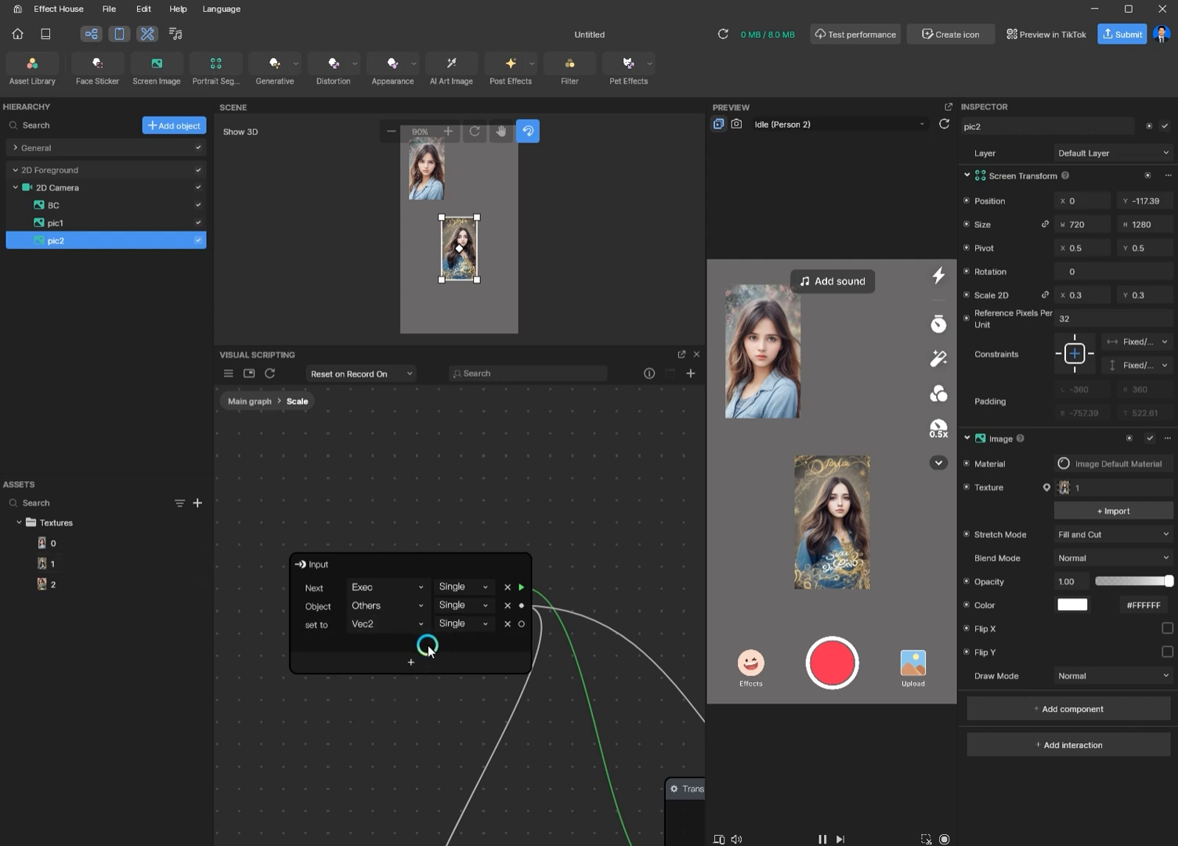
- Add a Number-type input named Duration to the Input node
{"action": "left_click", "coordinate": [403, 670]}
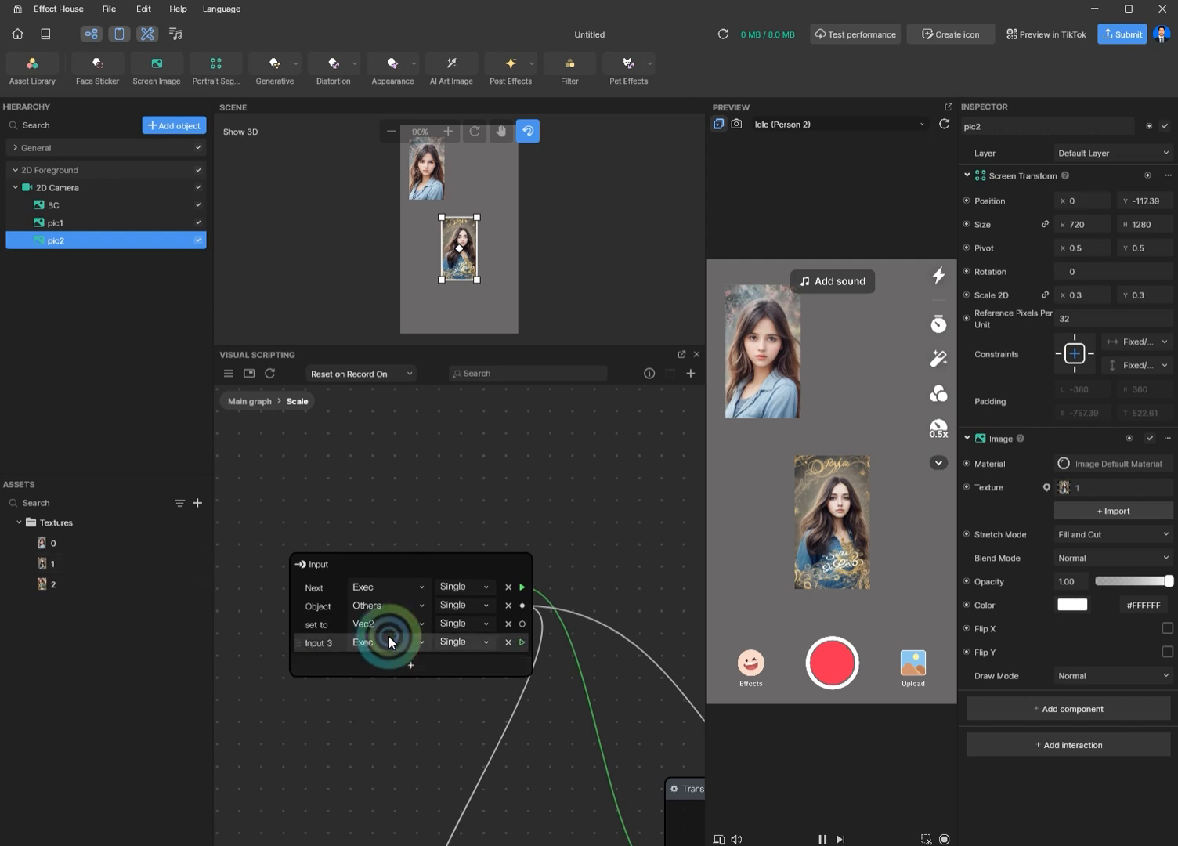
{"action": "left_click", "coordinate": [389, 639]}
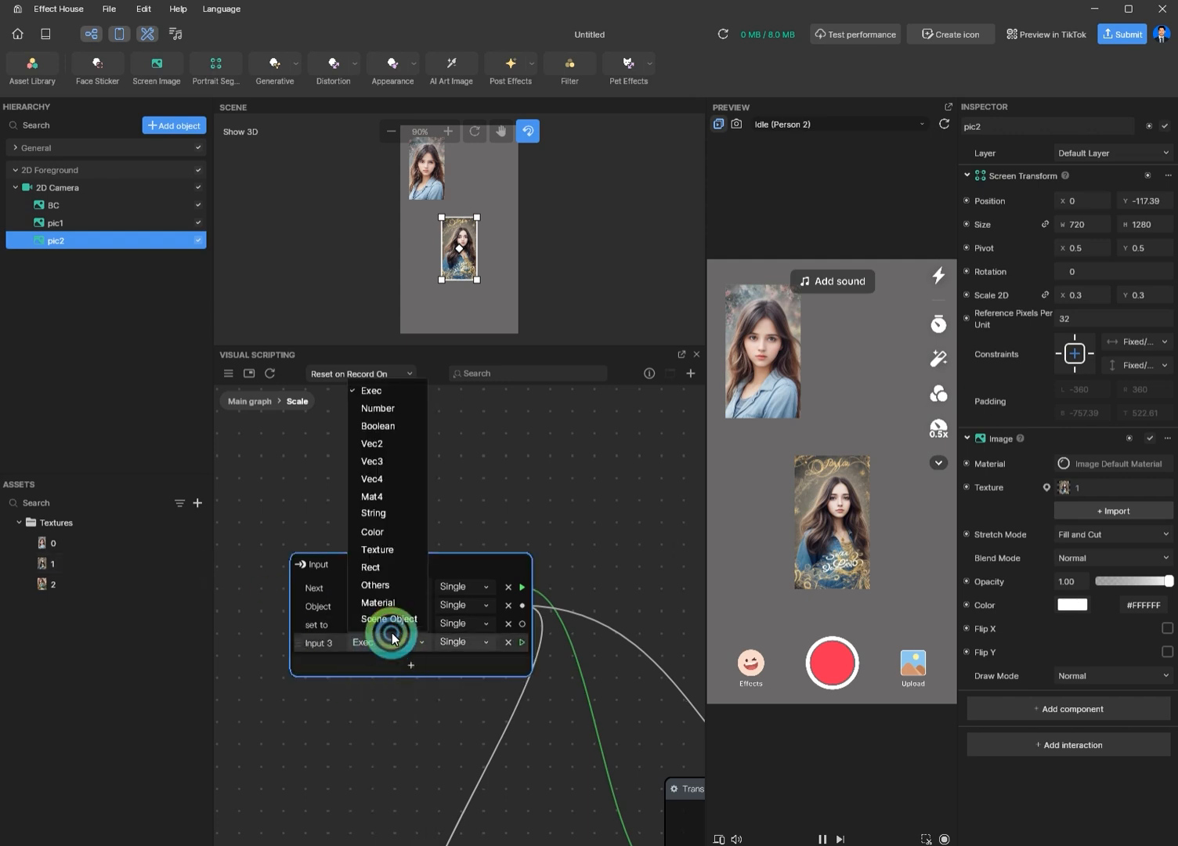
{"action": "left_click", "coordinate": [389, 408]}
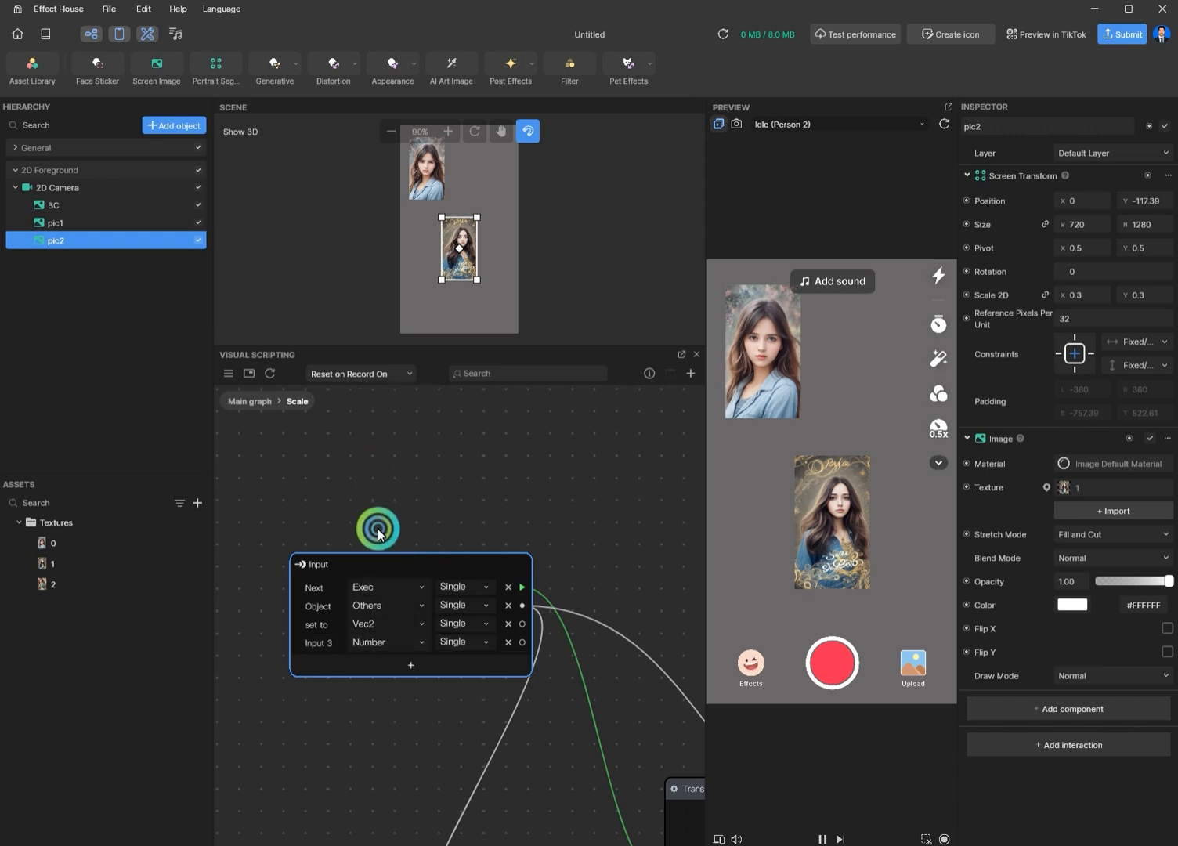
{"action": "left_click", "coordinate": [330, 649]}
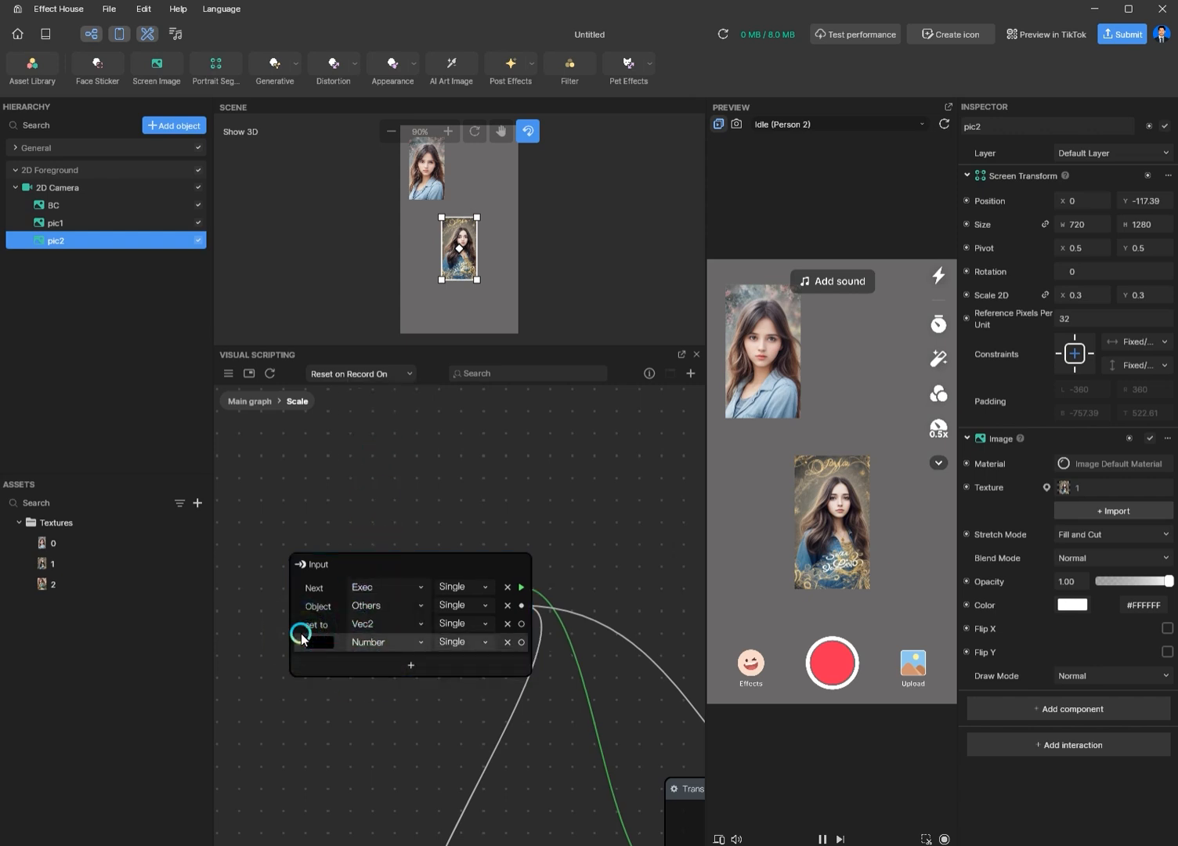
{"action": "type", "text": "Duration"}
{"action": "key", "text": "Return"}
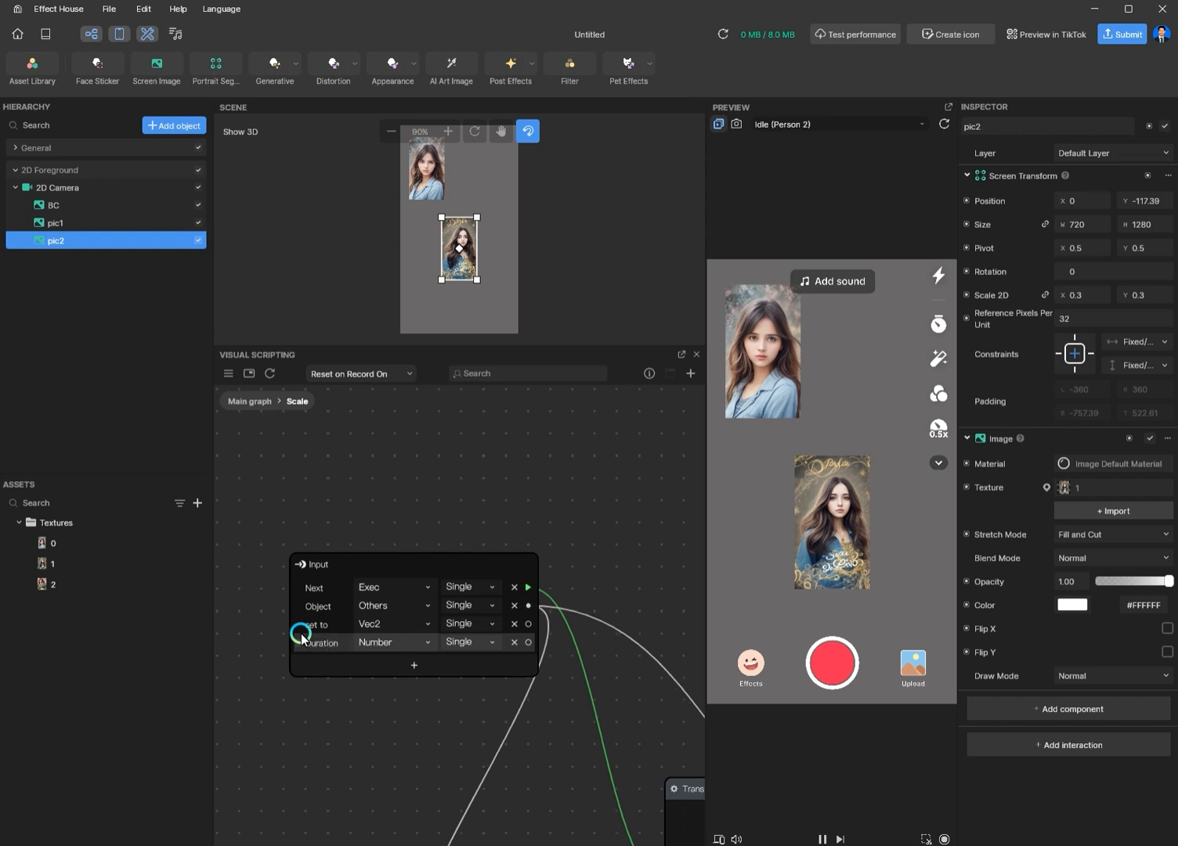
- Add another Number-type input to the Input node and name it Loop
{"action": "left_click", "coordinate": [416, 665]}
{"action": "left_click", "coordinate": [389, 660]}
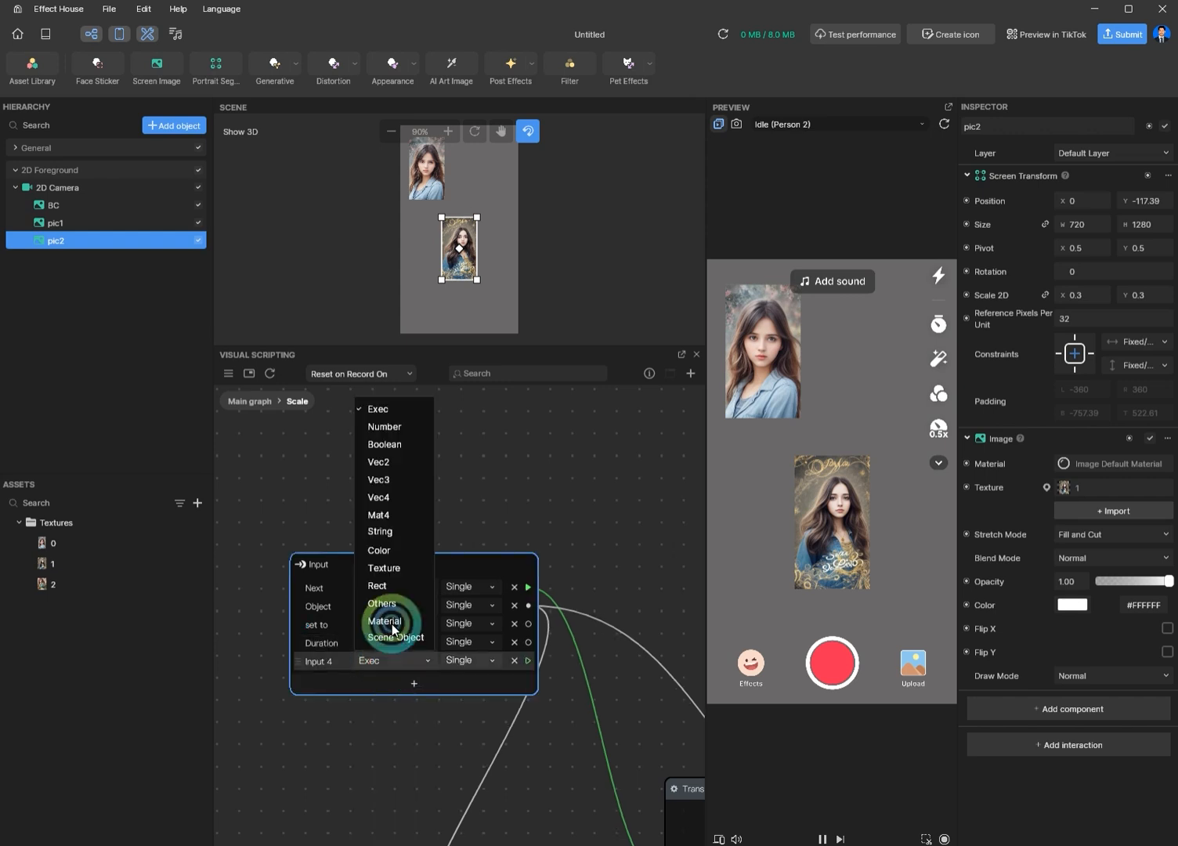
{"action": "left_click", "coordinate": [396, 429]}
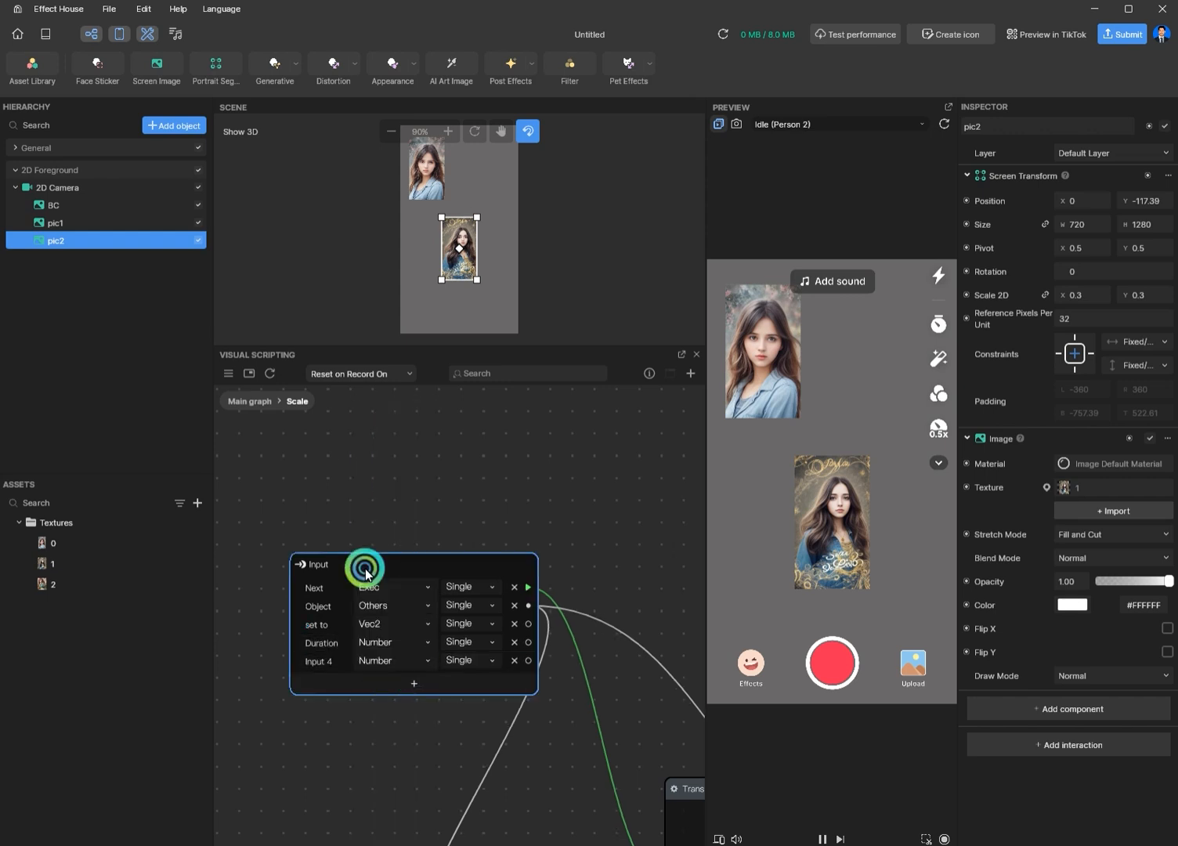
{"action": "double_click", "coordinate": [330, 662]}
{"action": "key", "text": "BackSpace"}
{"action": "key", "text": "BackSpace"}
{"action": "key", "text": "BackSpace"}
{"action": "key", "text": "BackSpace"}
{"action": "key", "text": "BackSpace"}
{"action": "key", "text": "BackSpace"}
{"action": "key", "text": "BackSpace"}
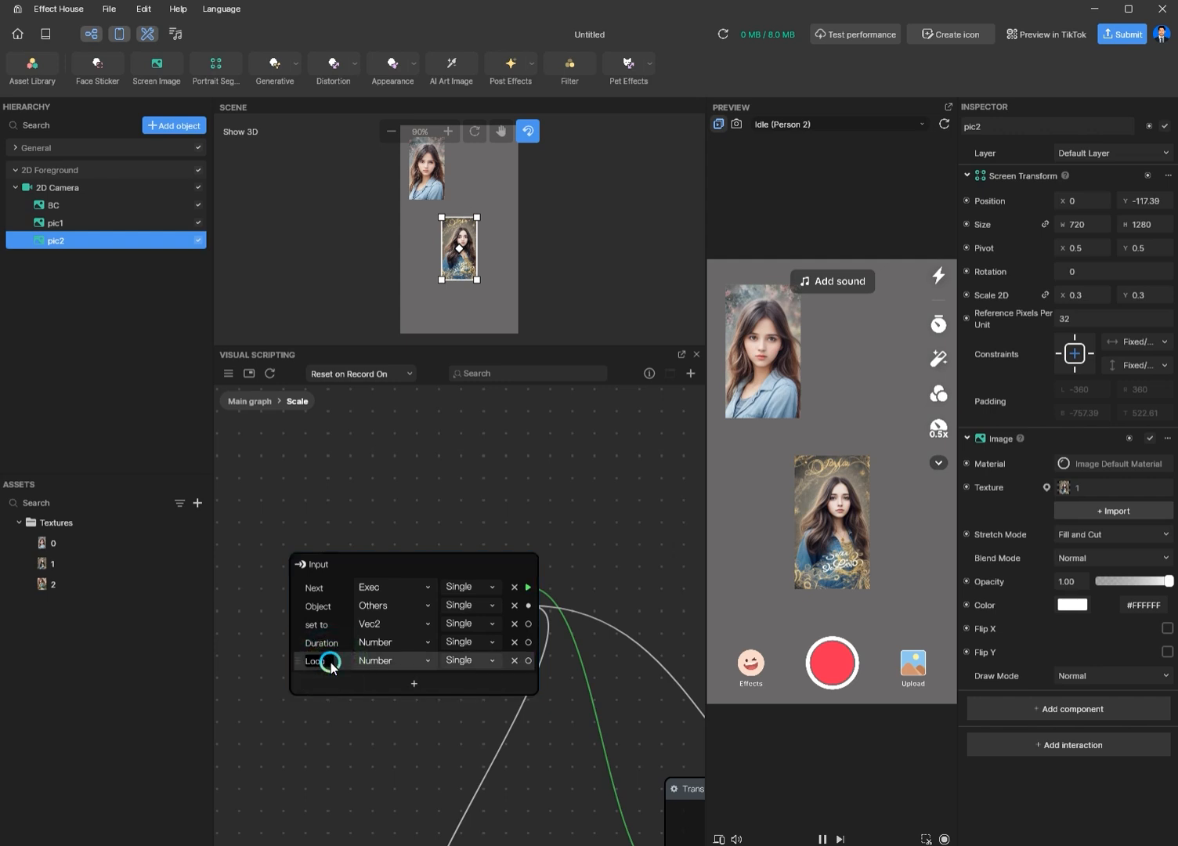
- Add a Boolean-type input to the Input node and name it Ping-Pong
{"action": "left_click", "coordinate": [413, 688]}
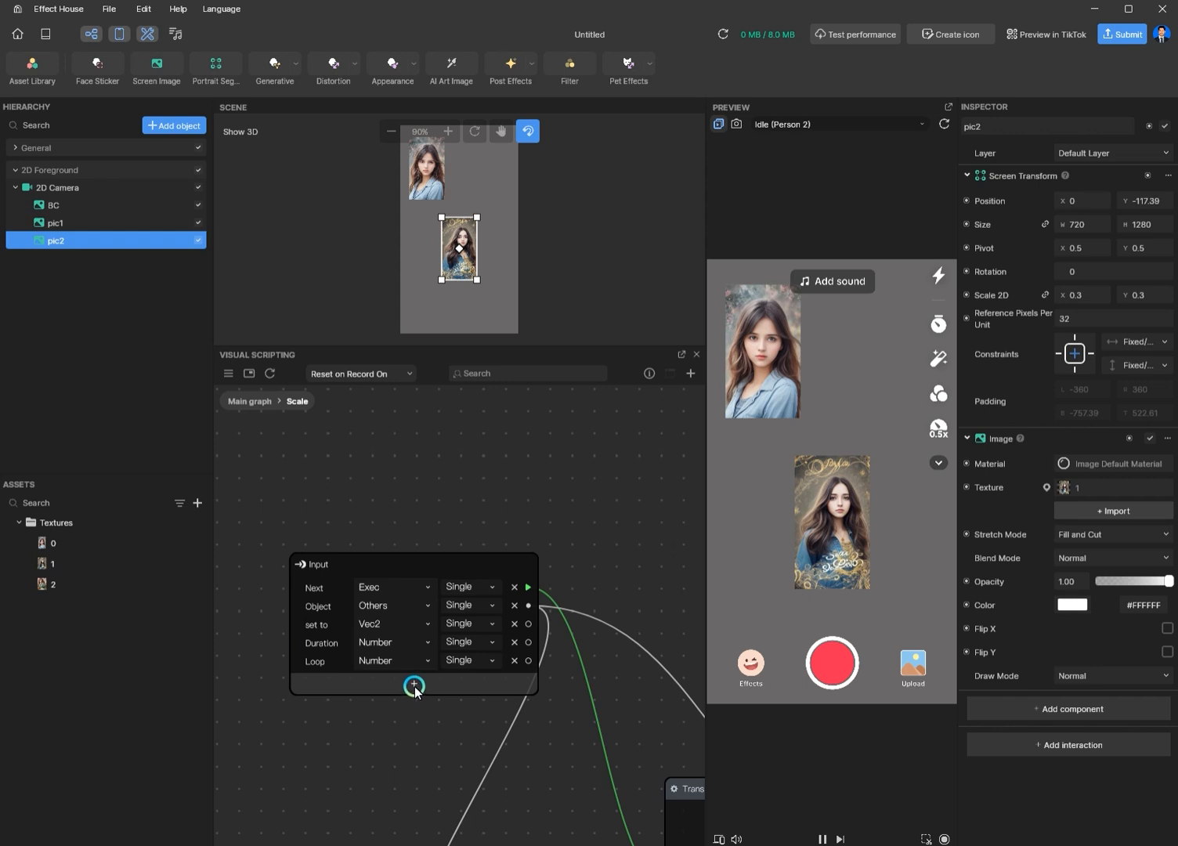
{"action": "left_click", "coordinate": [394, 680]}
{"action": "left_click", "coordinate": [389, 681]}
{"action": "left_click", "coordinate": [388, 681]}
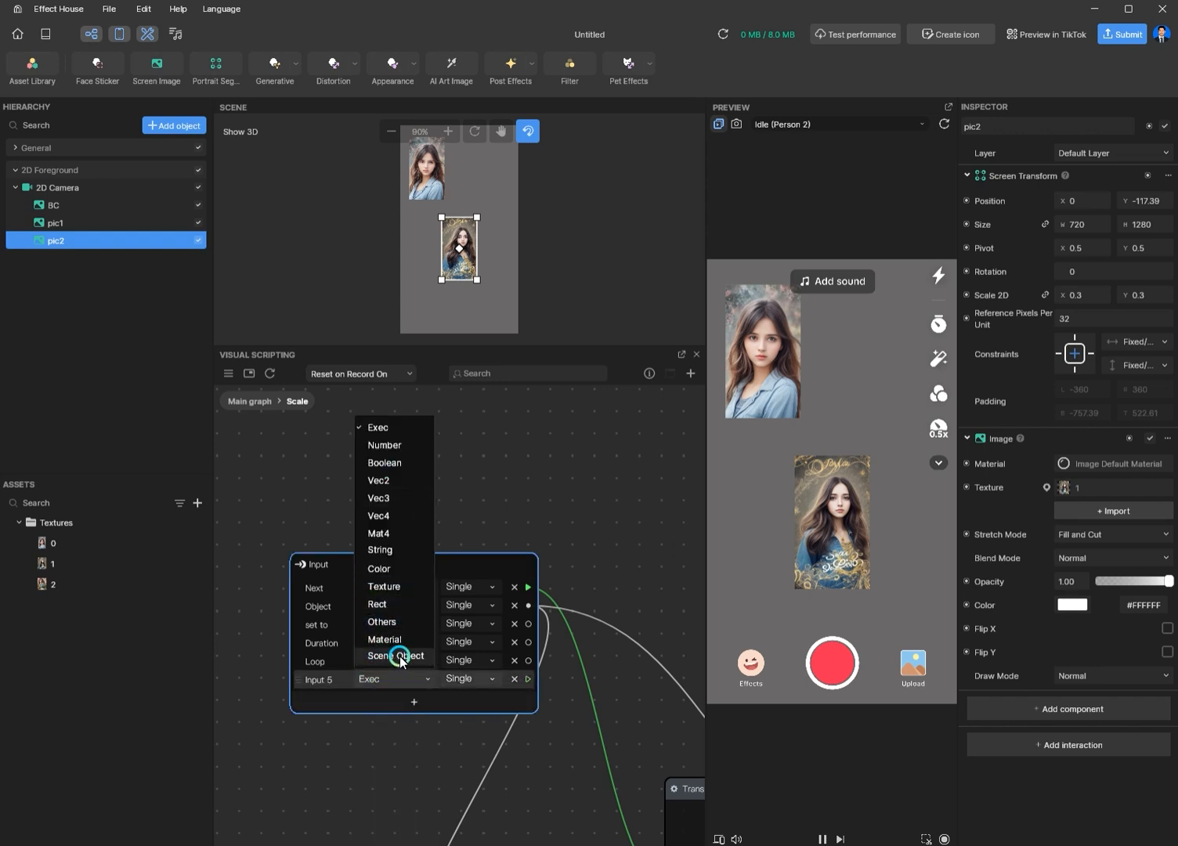
{"action": "left_click", "coordinate": [396, 464]}
{"action": "left_click", "coordinate": [322, 680]}
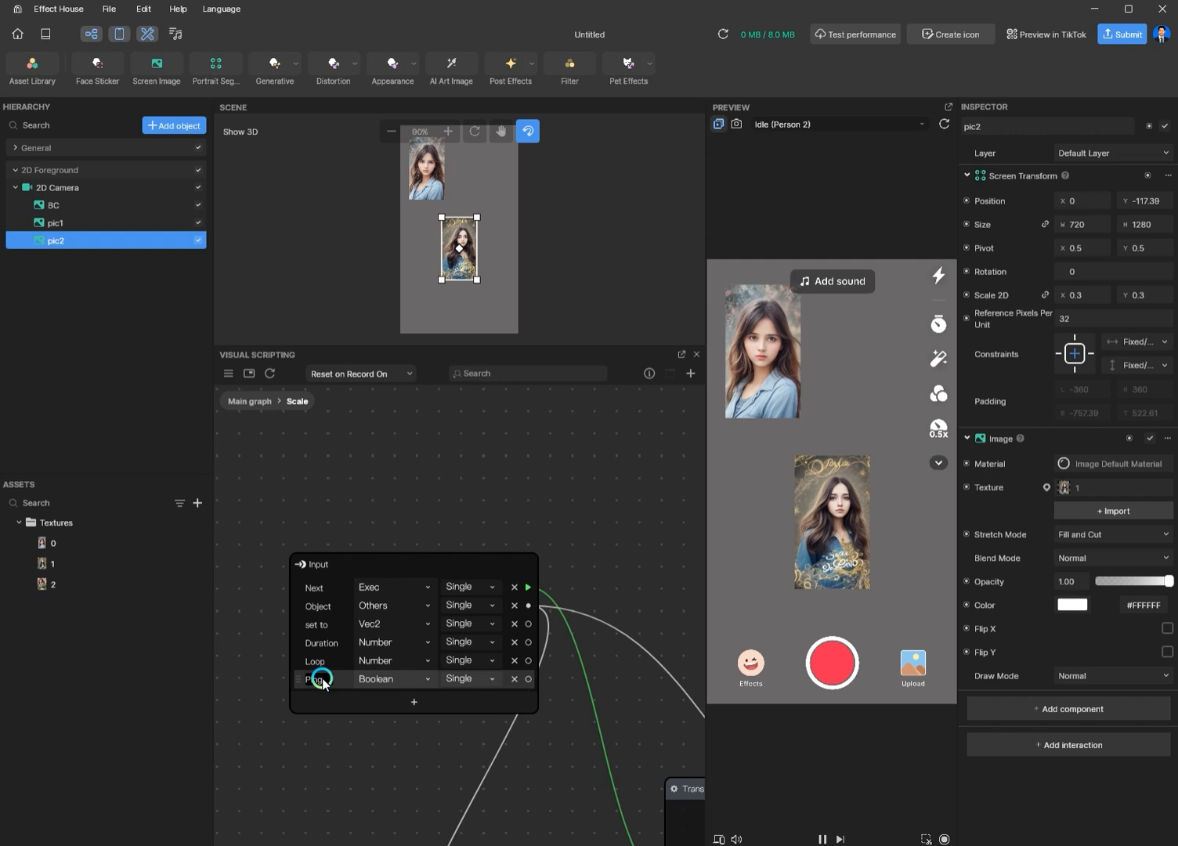
{"action": "type", "text": "Ping-Pong"}
{"action": "key", "text": "Return"}
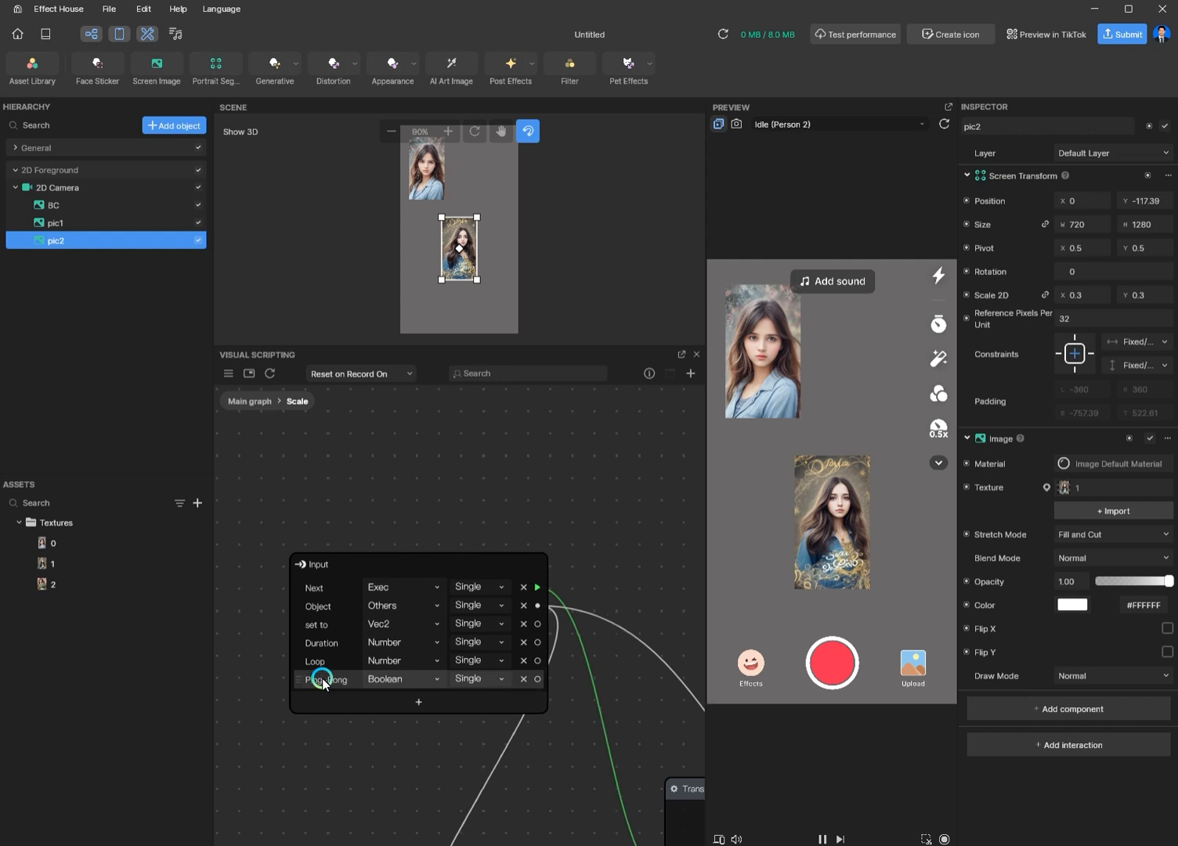
- Move the Input node closer to the Get Scale 2D and Transit by Time nodes
{"action": "left_click", "coordinate": [451, 781]}
{"action": "middle_click_drag", "start_coordinate": [535, 814], "coordinate": [474, 593]}
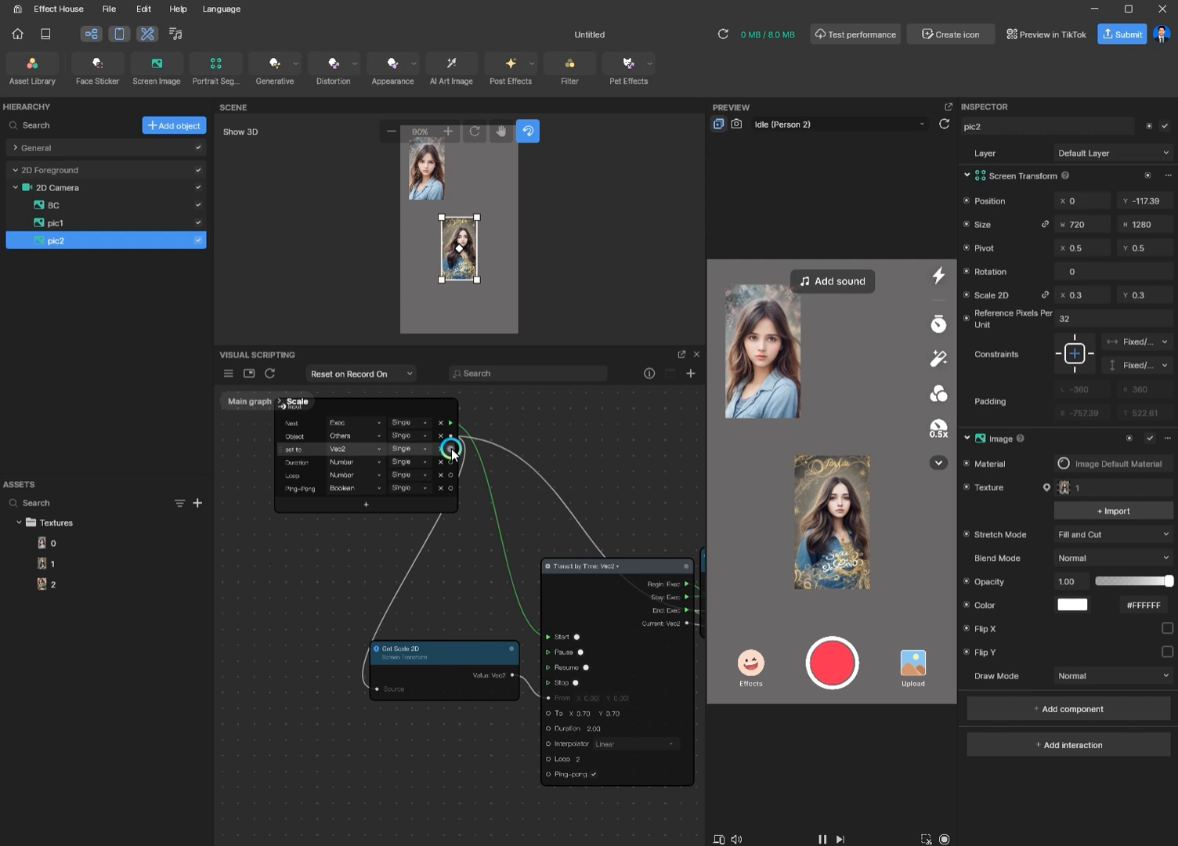
{"action": "left_click_drag", "start_coordinate": [408, 408], "coordinate": [434, 510]}
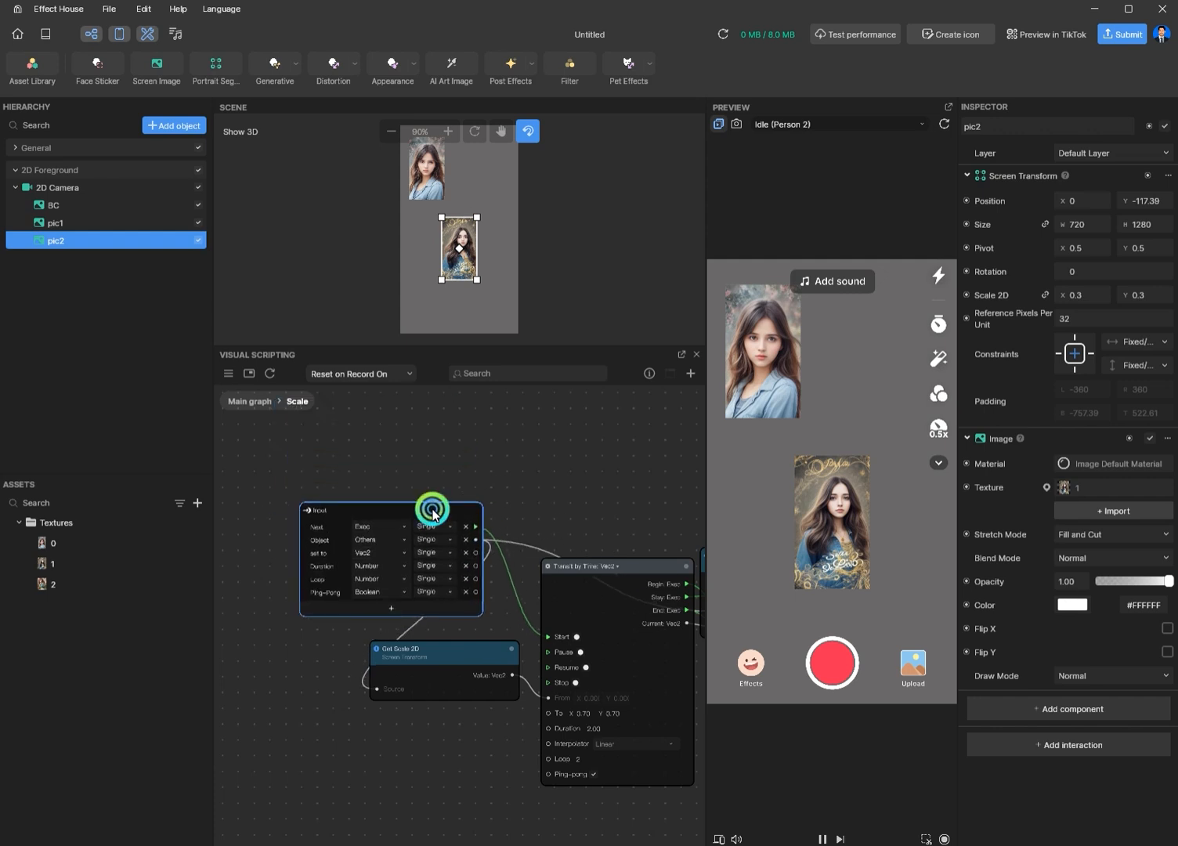
{"action": "scroll", "coordinate": [441, 521], "scroll_direction": "up", "scroll_amount": 2}
{"action": "middle_click_drag", "start_coordinate": [578, 523], "coordinate": [541, 451]}
{"action": "scroll", "coordinate": [497, 475], "scroll_direction": "up", "scroll_amount": 1}
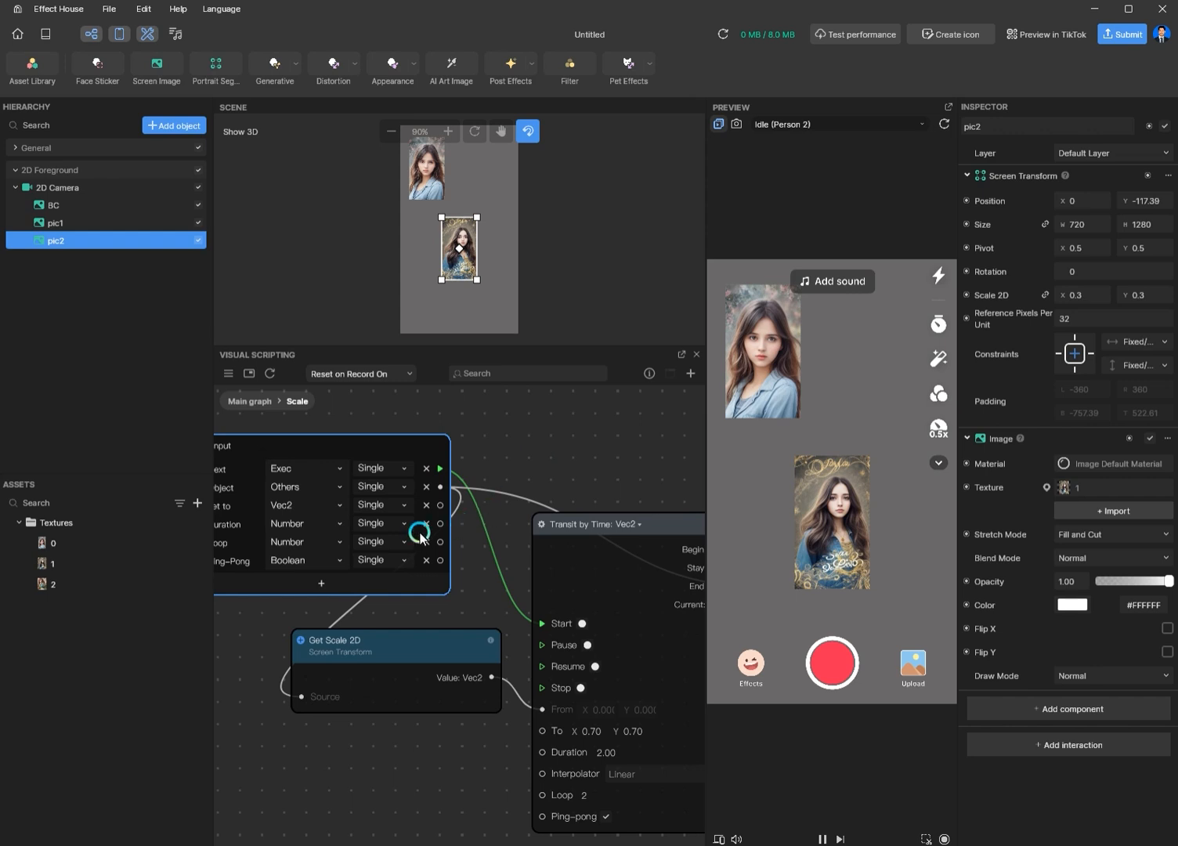
- Detach the Visual Scripting editor into a floating window and enlarge it so all the Scale subgraph's nodes fit
{"action": "left_click", "coordinate": [682, 354]}
{"action": "left_click_drag", "start_coordinate": [643, 179], "coordinate": [503, 156]}
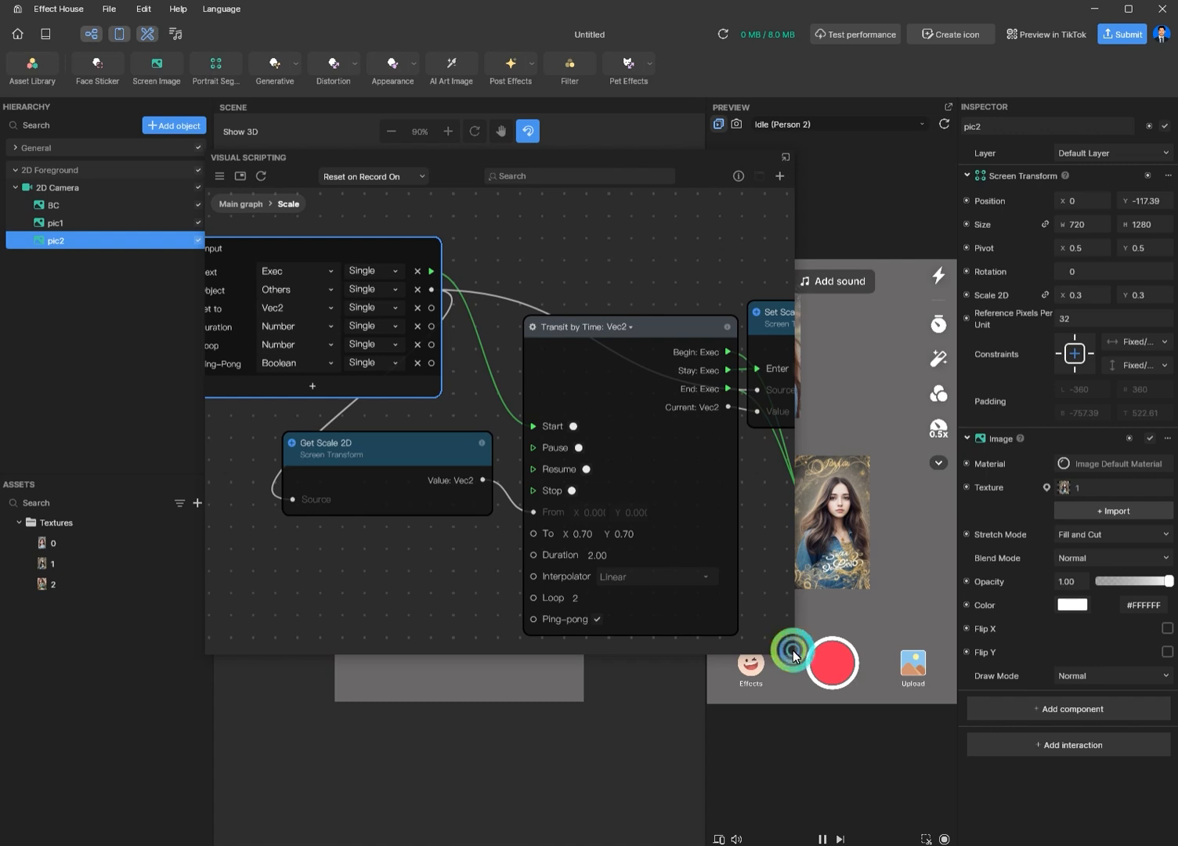
{"action": "left_click_drag", "start_coordinate": [793, 650], "coordinate": [1177, 845]}
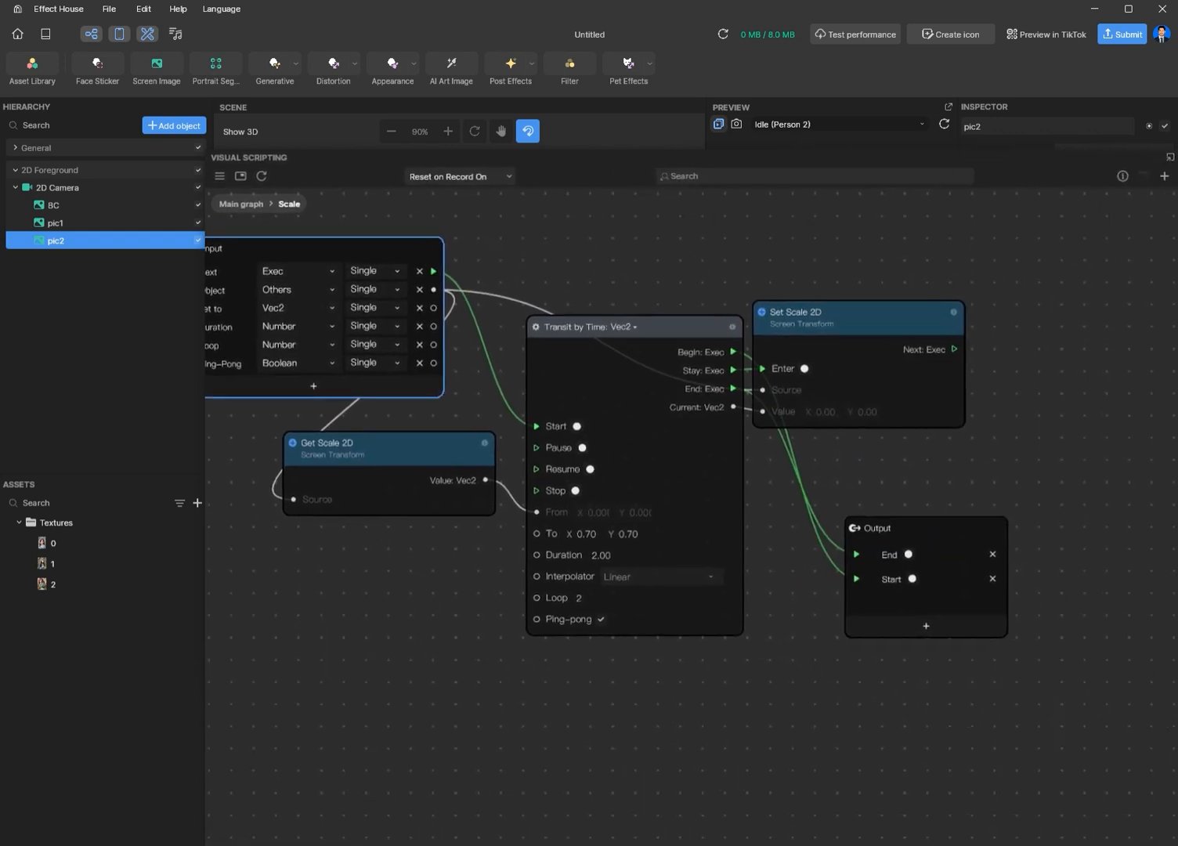
- Connect the Input node's set to, Duration, Loop and Ping-Pong ports to To, Duration, Loop and Ping-pong on the Transit by Time node
{"action": "scroll", "coordinate": [526, 789], "scroll_direction": "up", "scroll_amount": 1}
{"action": "middle_click_drag", "start_coordinate": [390, 739], "coordinate": [557, 803]}
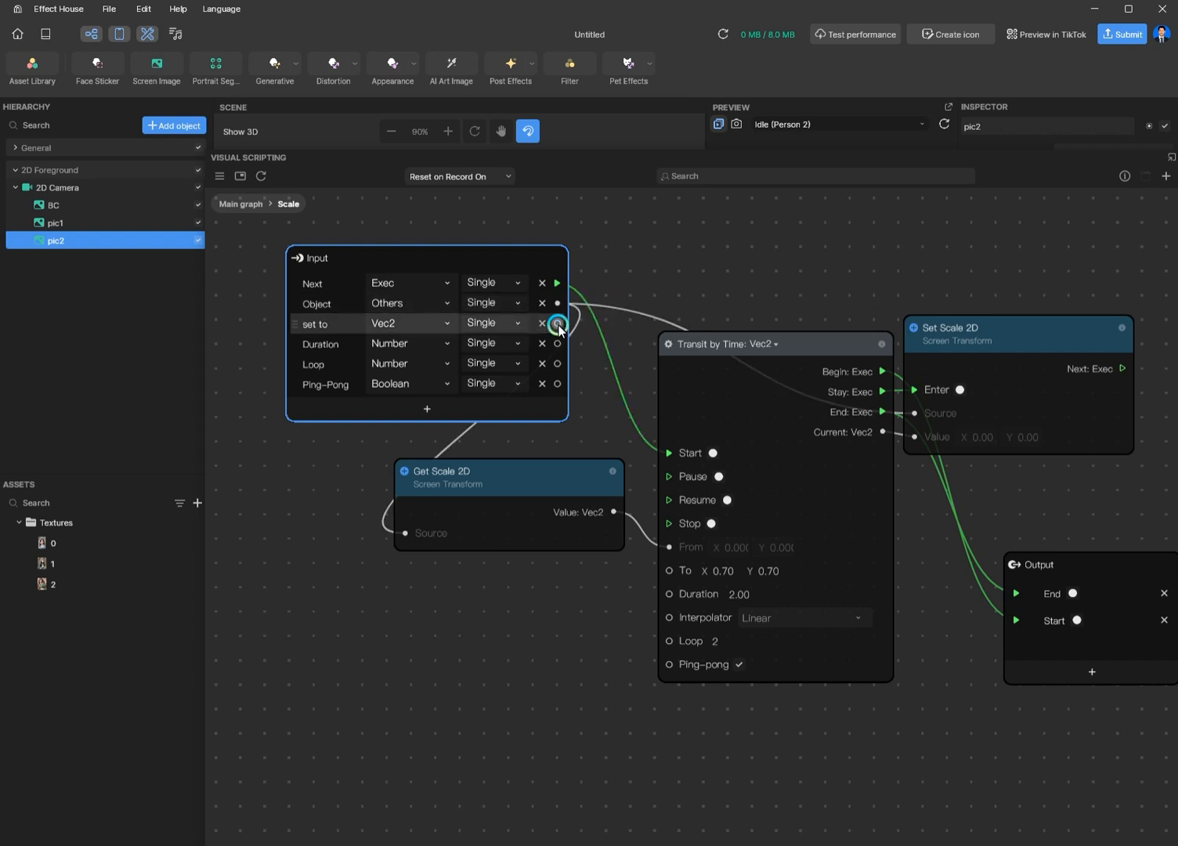
{"action": "left_click_drag", "start_coordinate": [557, 326], "coordinate": [662, 572]}
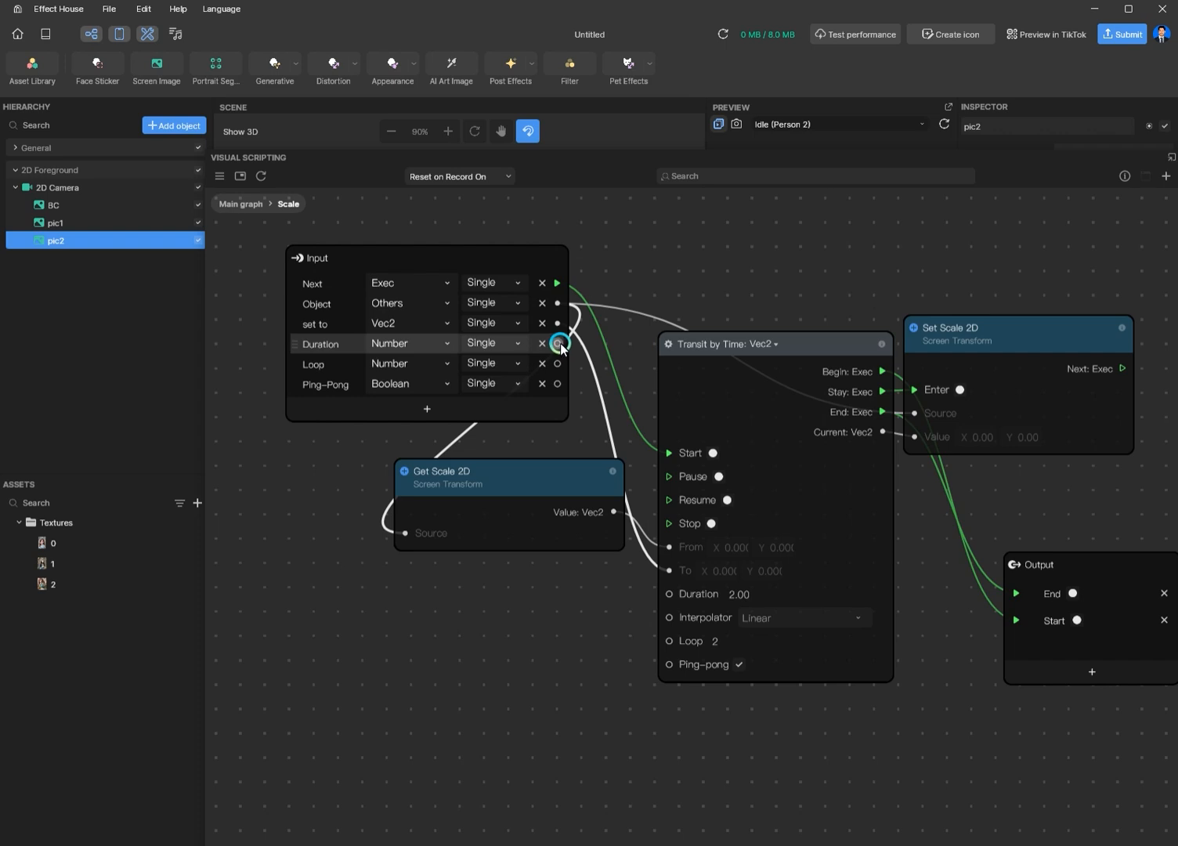
{"action": "left_click_drag", "start_coordinate": [560, 345], "coordinate": [670, 593]}
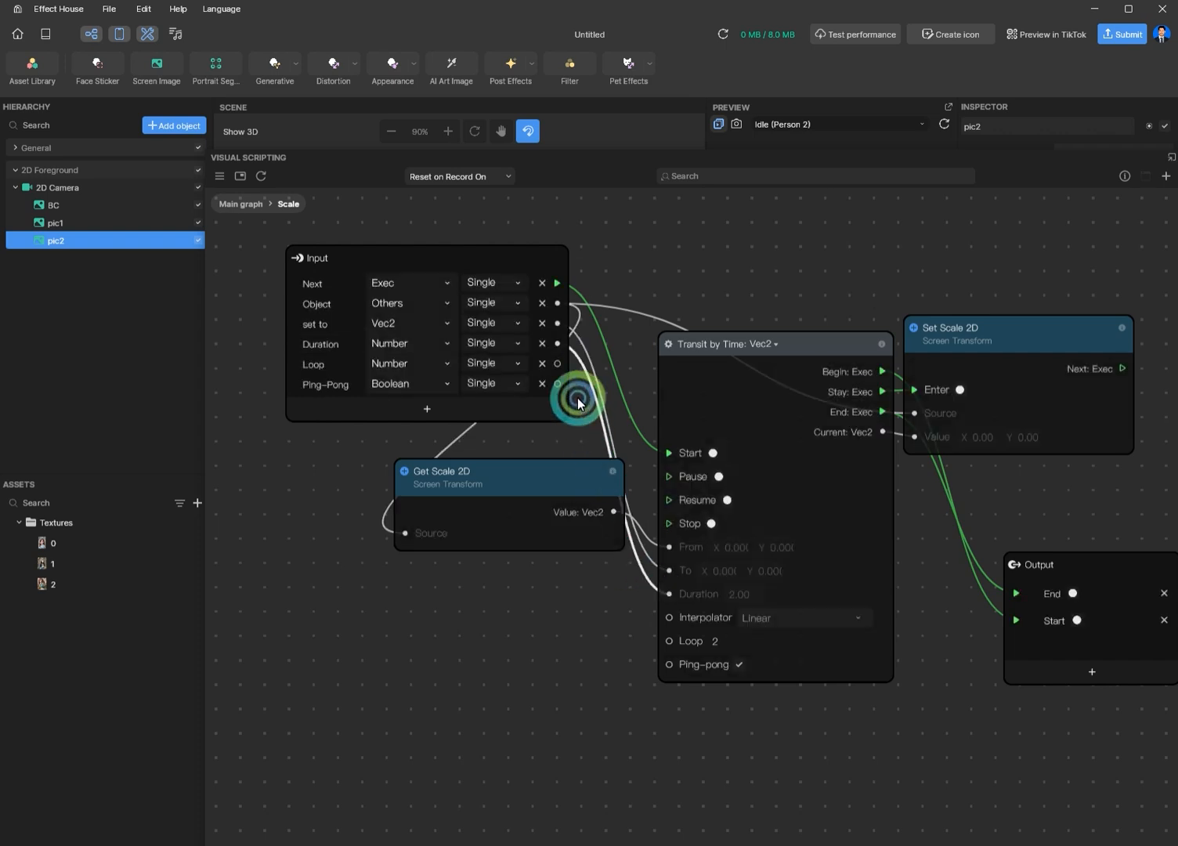
{"action": "left_click_drag", "start_coordinate": [557, 363], "coordinate": [666, 643]}
{"action": "left_click_drag", "start_coordinate": [557, 386], "coordinate": [668, 672]}
{"action": "scroll", "coordinate": [578, 678], "scroll_direction": "down", "scroll_amount": 1}
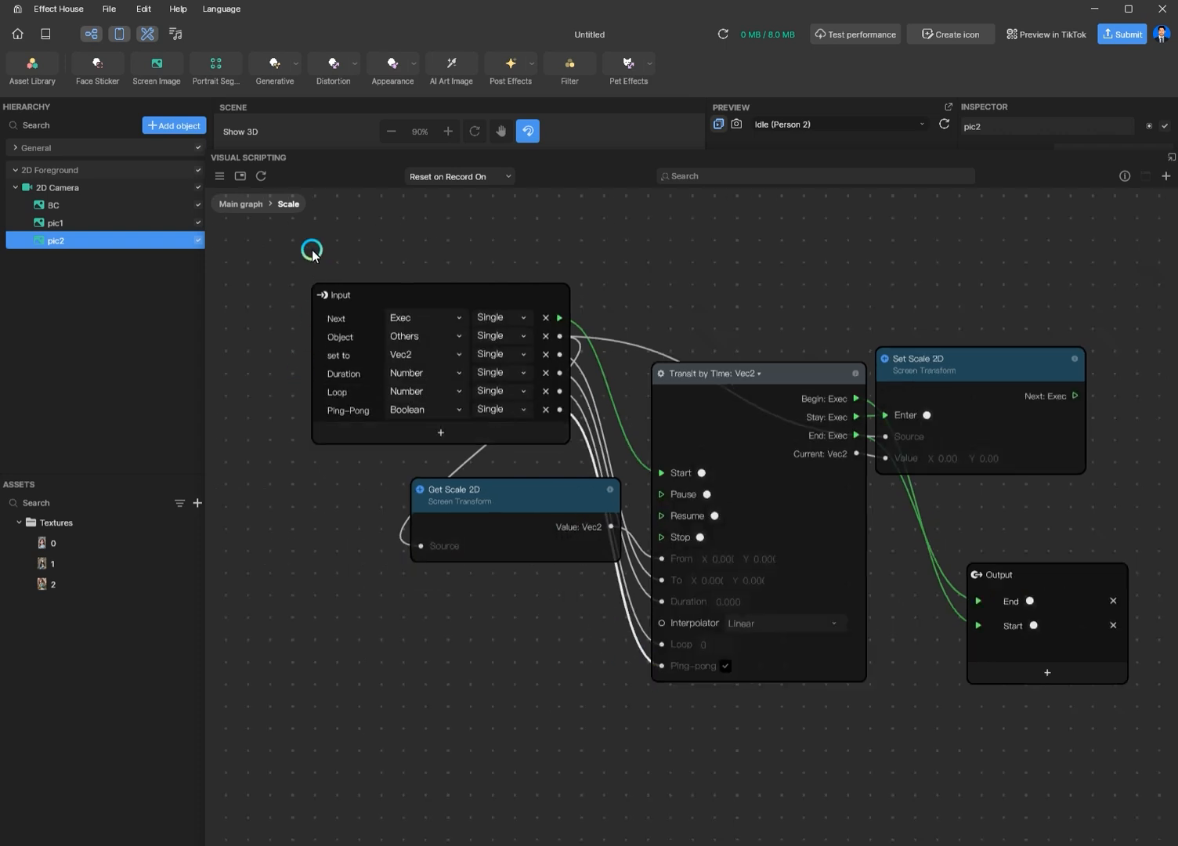
- Return to the main graph and move the Scale subgraph node closer to the Screen Tap node
{"action": "left_click", "coordinate": [243, 205]}
{"action": "left_click", "coordinate": [659, 643]}
{"action": "middle_click_drag", "start_coordinate": [952, 817], "coordinate": [768, 765]}
{"action": "scroll", "coordinate": [644, 689], "scroll_direction": "up", "scroll_amount": 3}
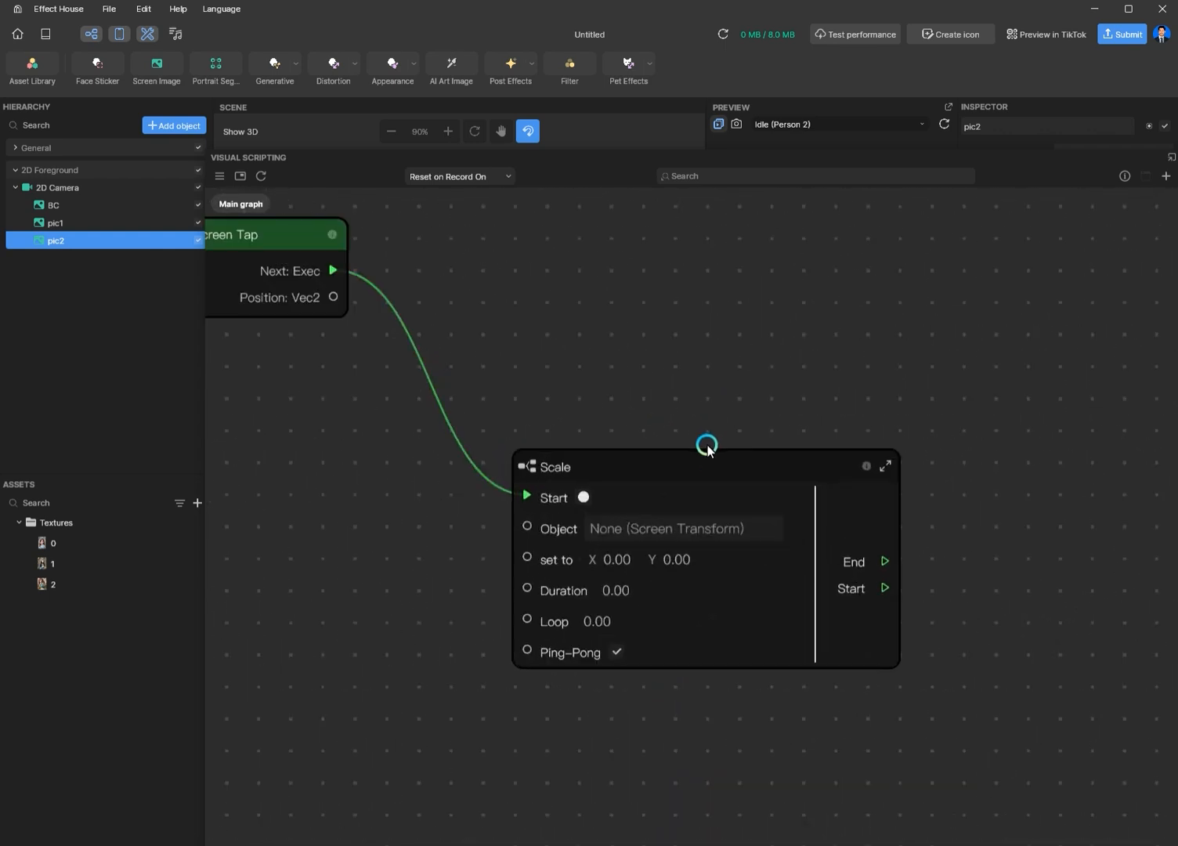
{"action": "left_click_drag", "start_coordinate": [673, 465], "coordinate": [621, 399]}
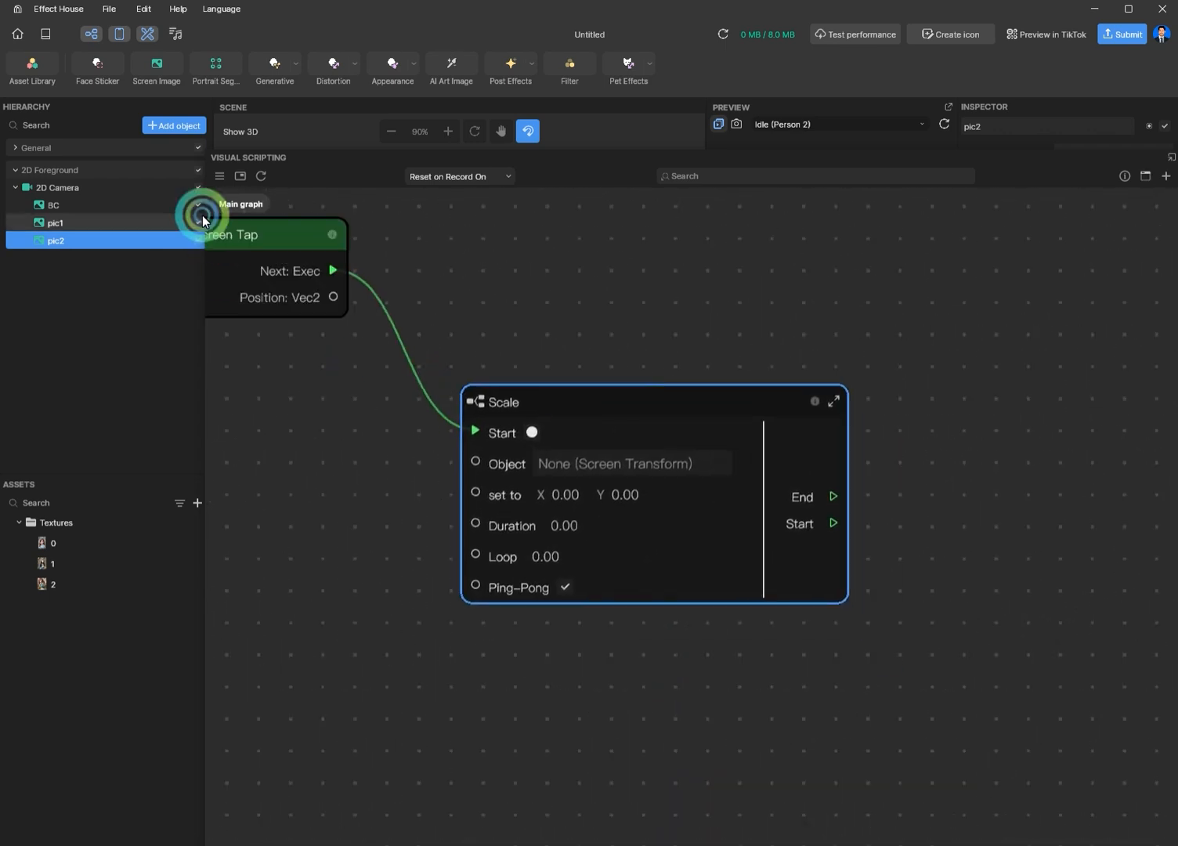
- Export the Scale subgraph to the temp folder as a .ssubgraph file named Scale
{"action": "left_click", "coordinate": [219, 176]}
{"action": "left_click", "coordinate": [250, 275]}
{"action": "left_click", "coordinate": [344, 299]}
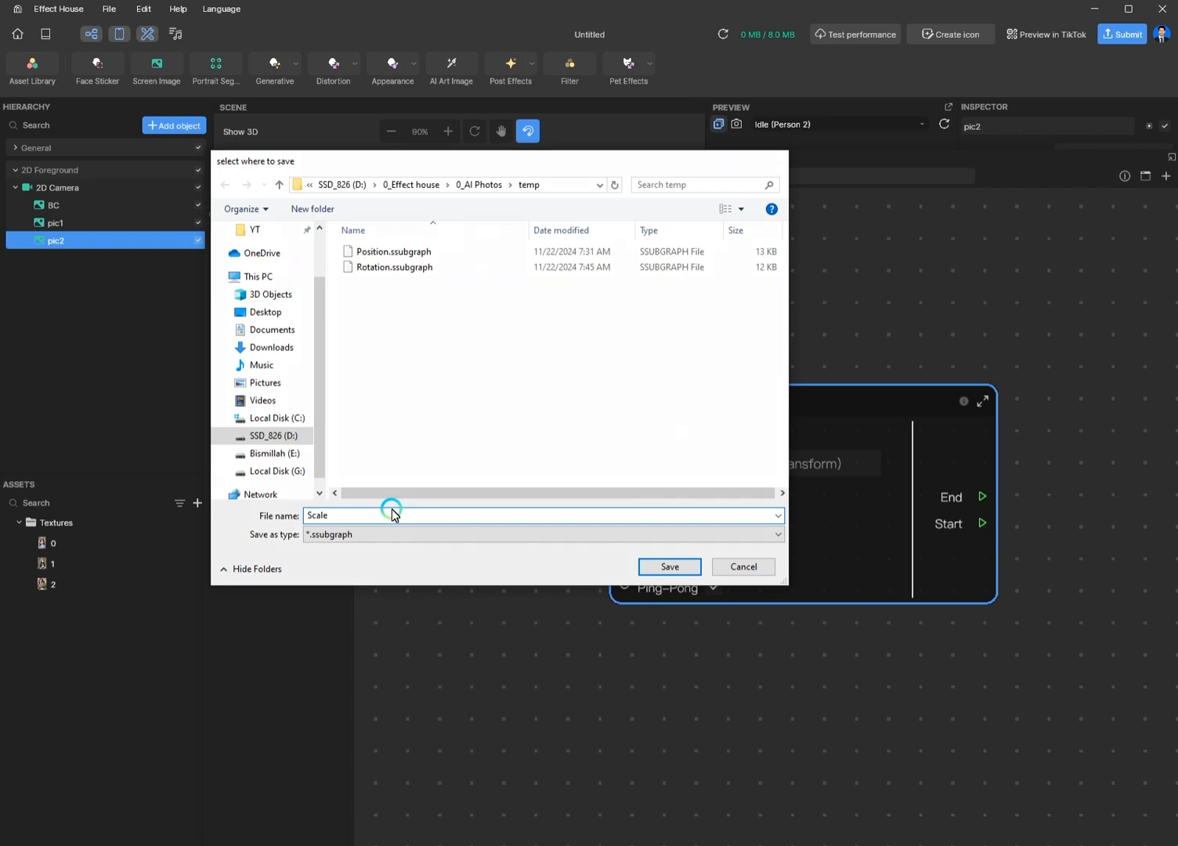
{"action": "key", "text": "Return"}
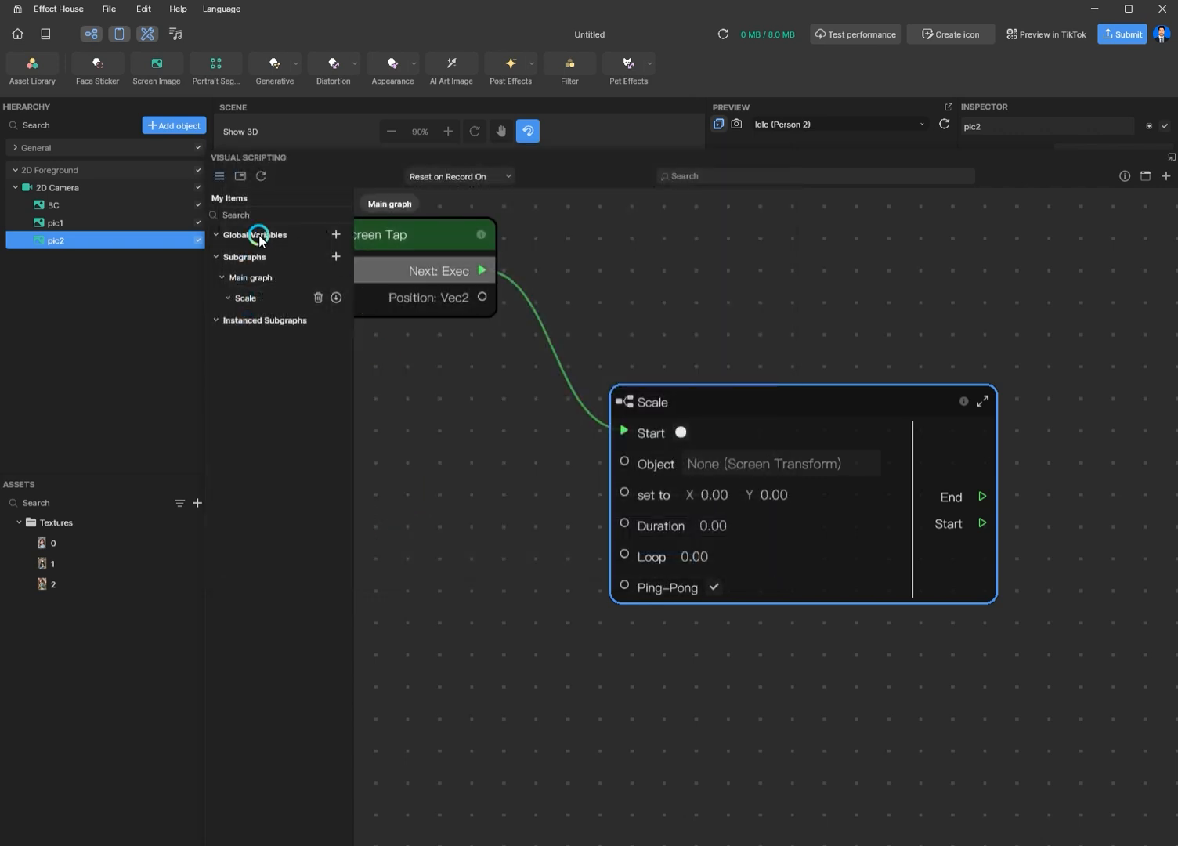
{"action": "left_click", "coordinate": [219, 176]}
- Dock the Visual Scripting editor back into the main layout and delete the Scale subgraph node from the main graph
{"action": "left_click", "coordinate": [1170, 145]}
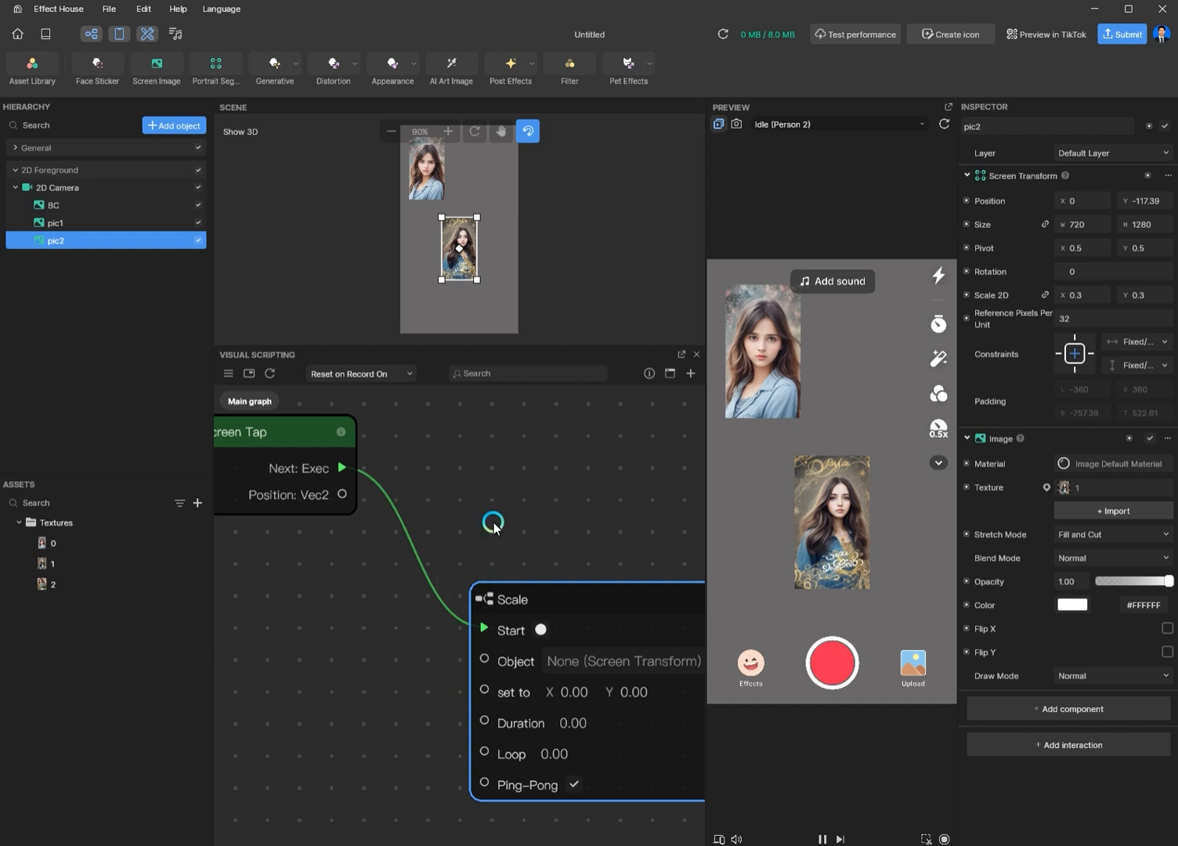
{"action": "scroll", "coordinate": [492, 526], "scroll_direction": "down", "scroll_amount": 4}
{"action": "middle_click_drag", "start_coordinate": [486, 491], "coordinate": [415, 470]}
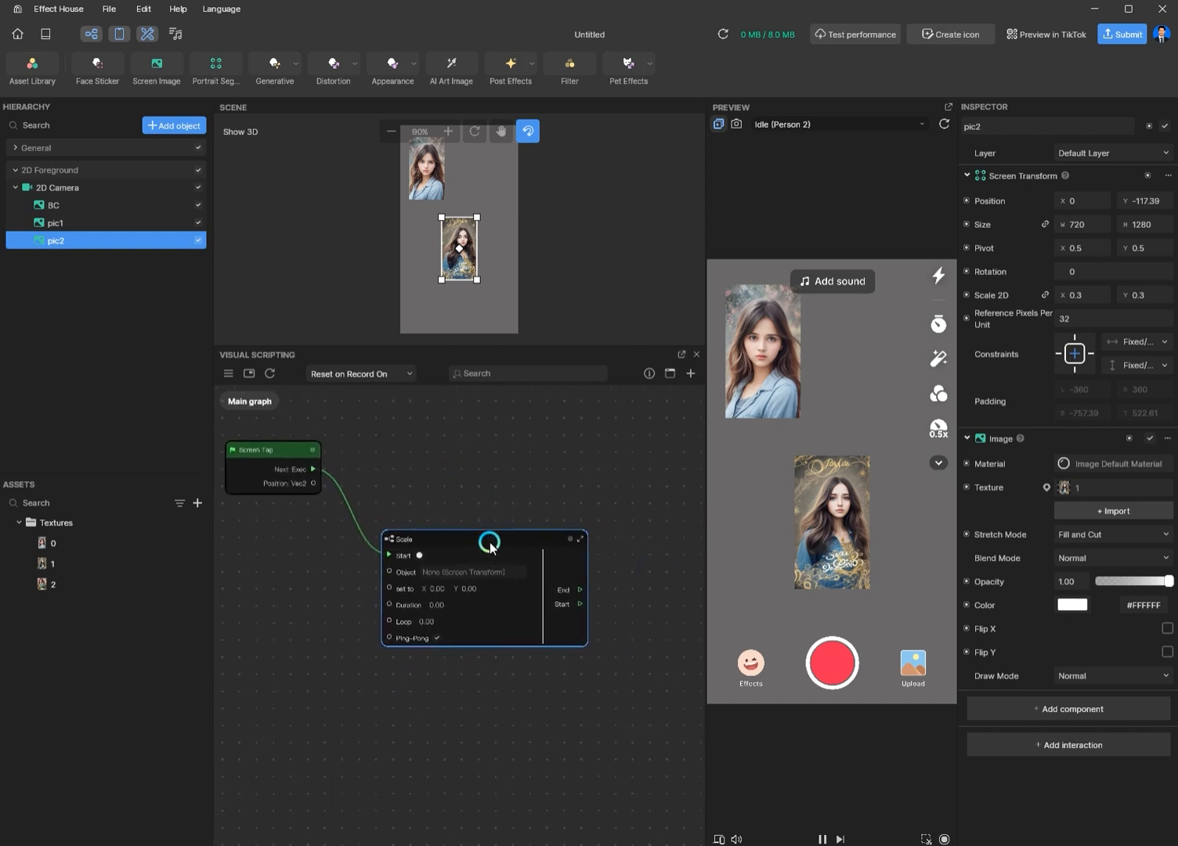
{"action": "key", "text": "Delete"}
- Switch to File Explorer, check the temp folder for the exported subgraph file, and return to Effect House
{"action": "left_click", "coordinate": [333, 845]}
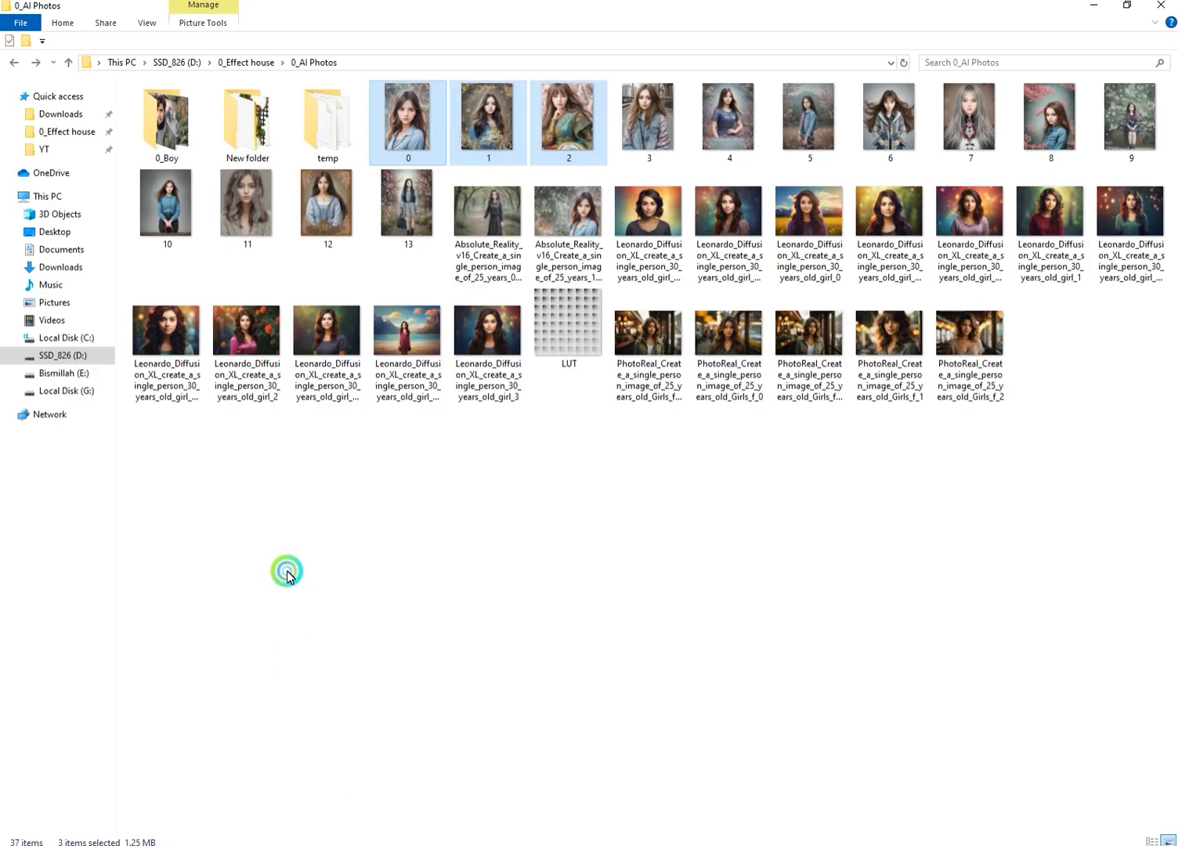
{"action": "left_click", "coordinate": [287, 571]}
{"action": "double_click", "coordinate": [326, 121]}
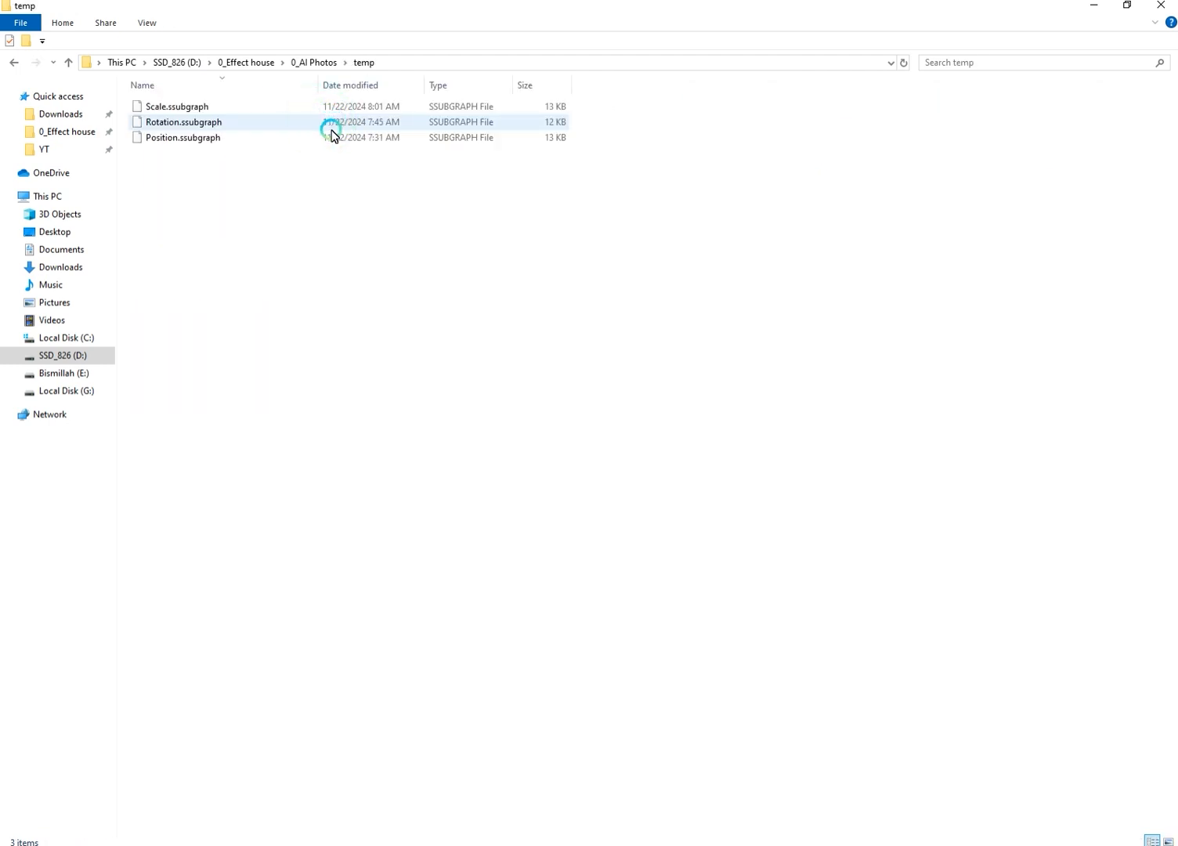
{"action": "left_click", "coordinate": [1091, 6]}
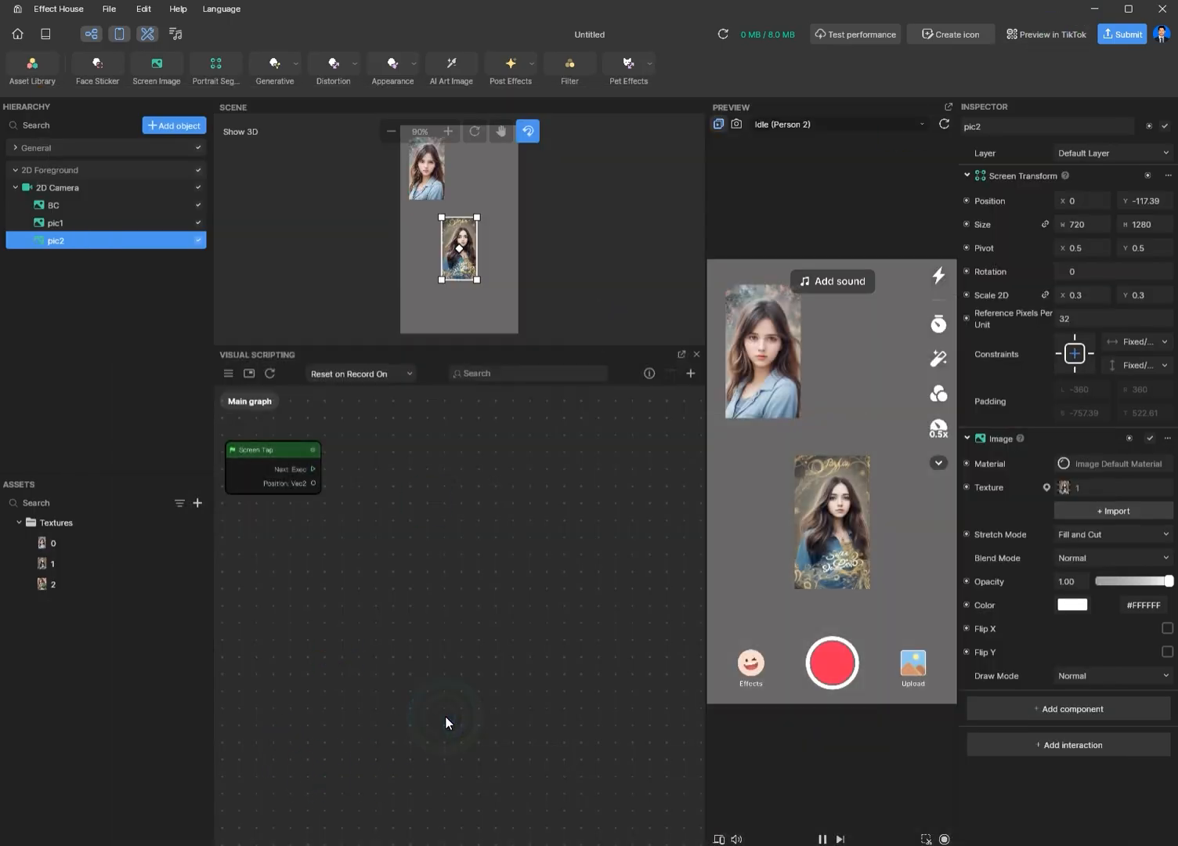
- Switch to File Explorer and import Scale.ssubgraph from the temp folder into Effect House's main graph
{"action": "left_click", "coordinate": [321, 844]}
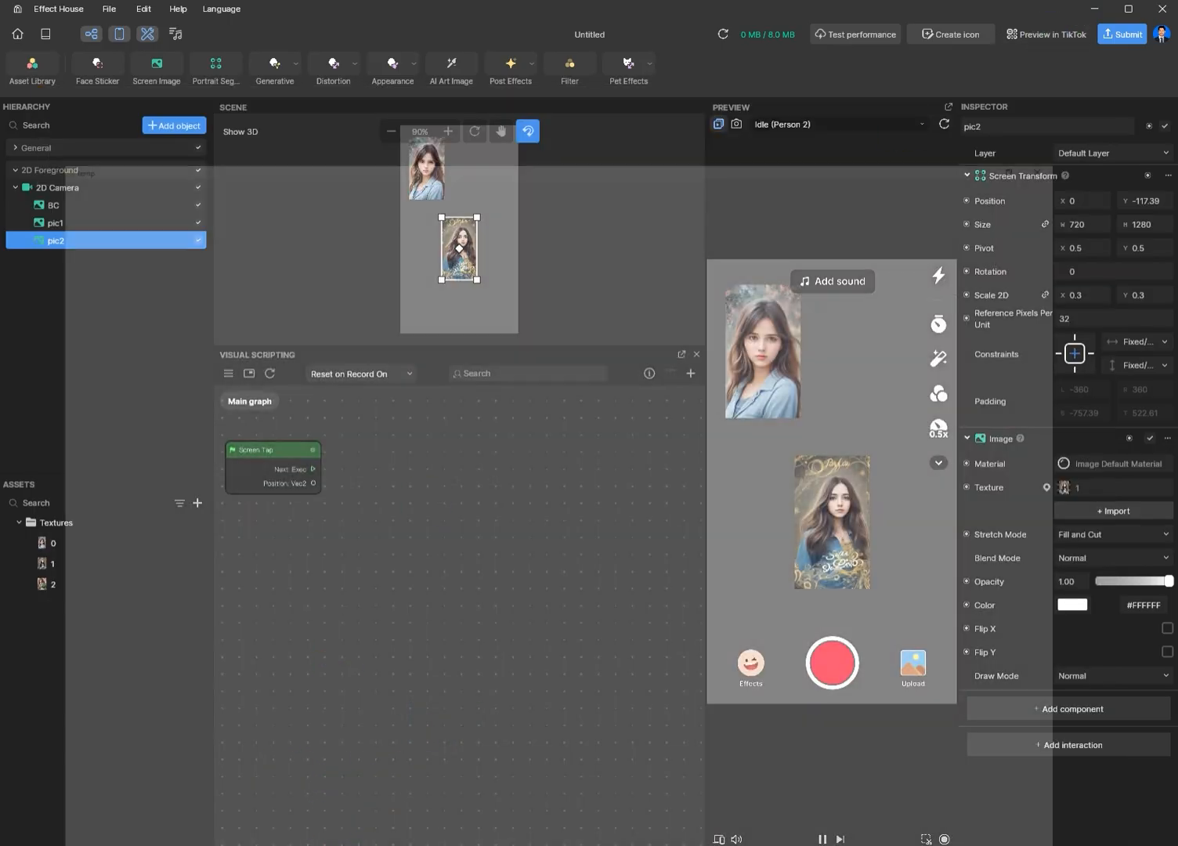
{"action": "left_click", "coordinate": [141, 105]}
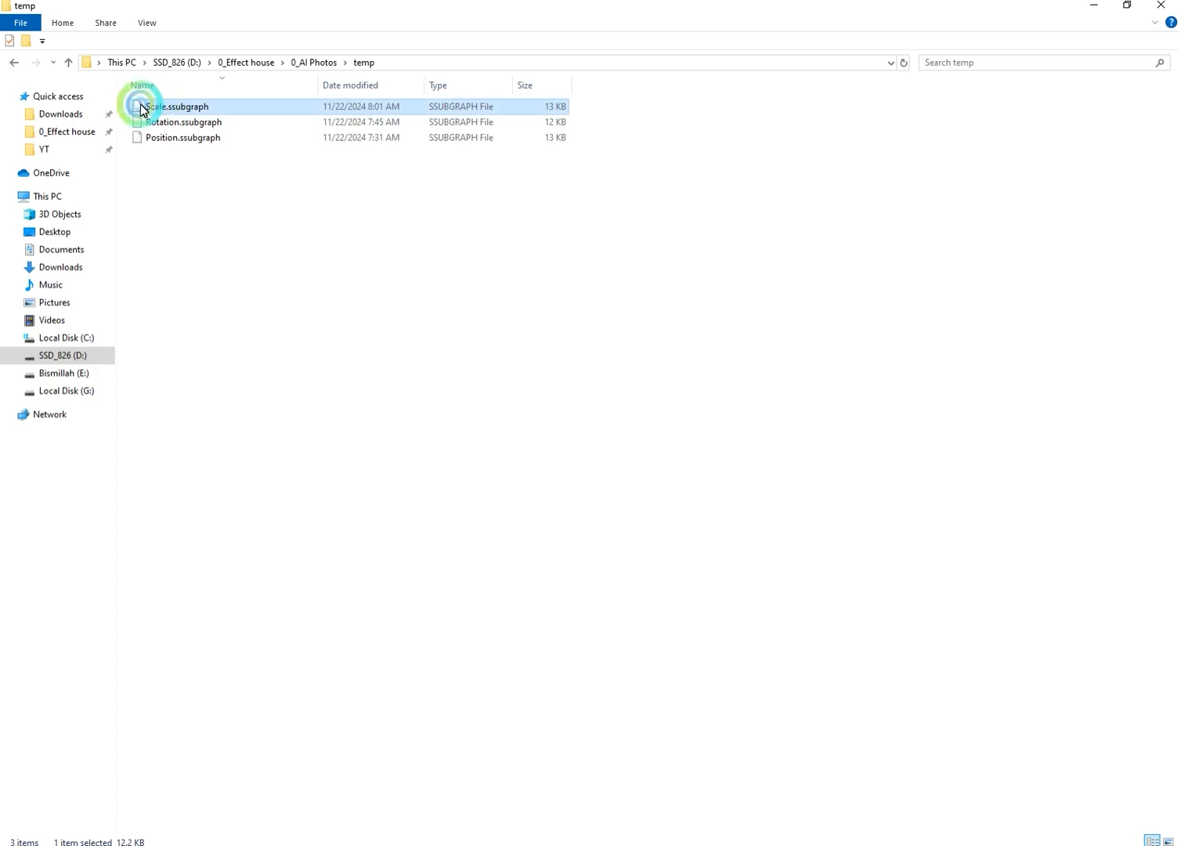
{"action": "left_click_drag", "start_coordinate": [143, 109], "coordinate": [421, 492]}
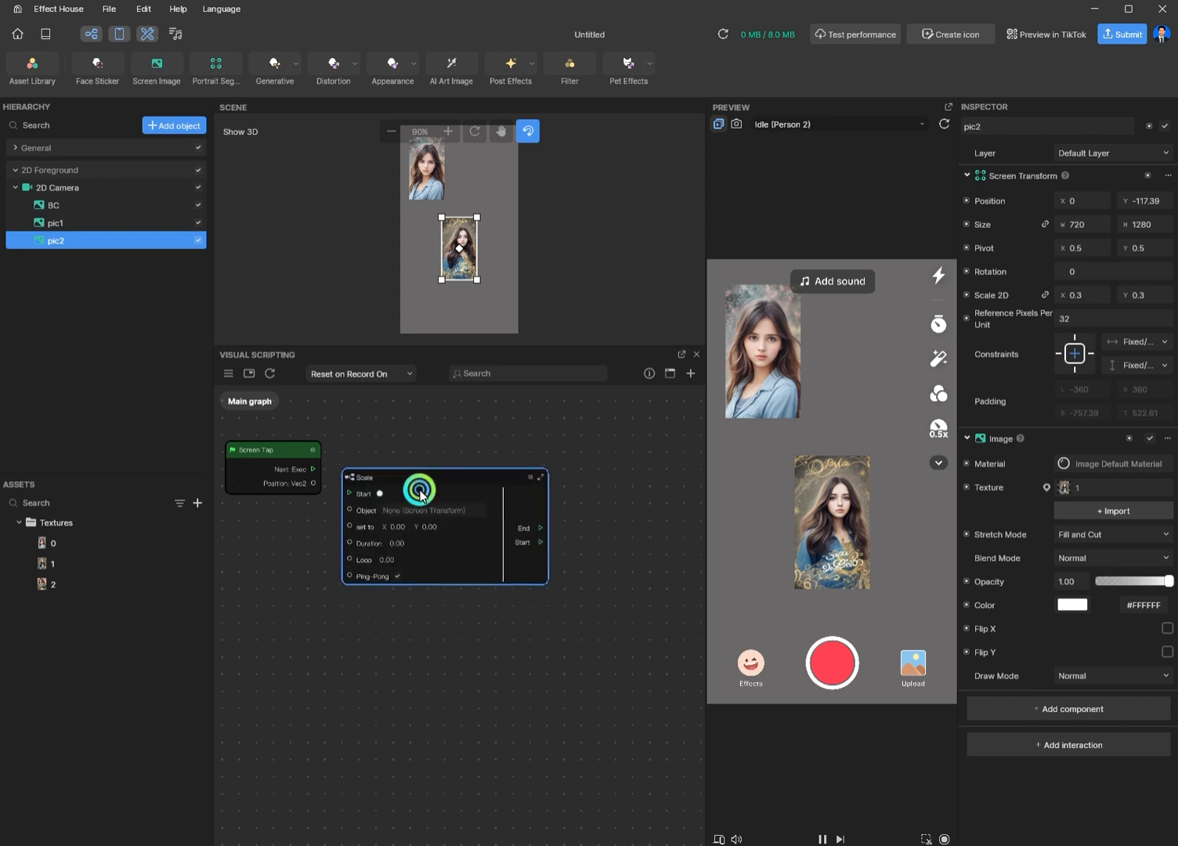
- Connect the Screen Tap node's Next output to the Start input of the imported Scale node
{"action": "scroll", "coordinate": [423, 502], "scroll_direction": "up", "scroll_amount": 3}
{"action": "scroll", "coordinate": [436, 558], "scroll_direction": "up", "scroll_amount": 2}
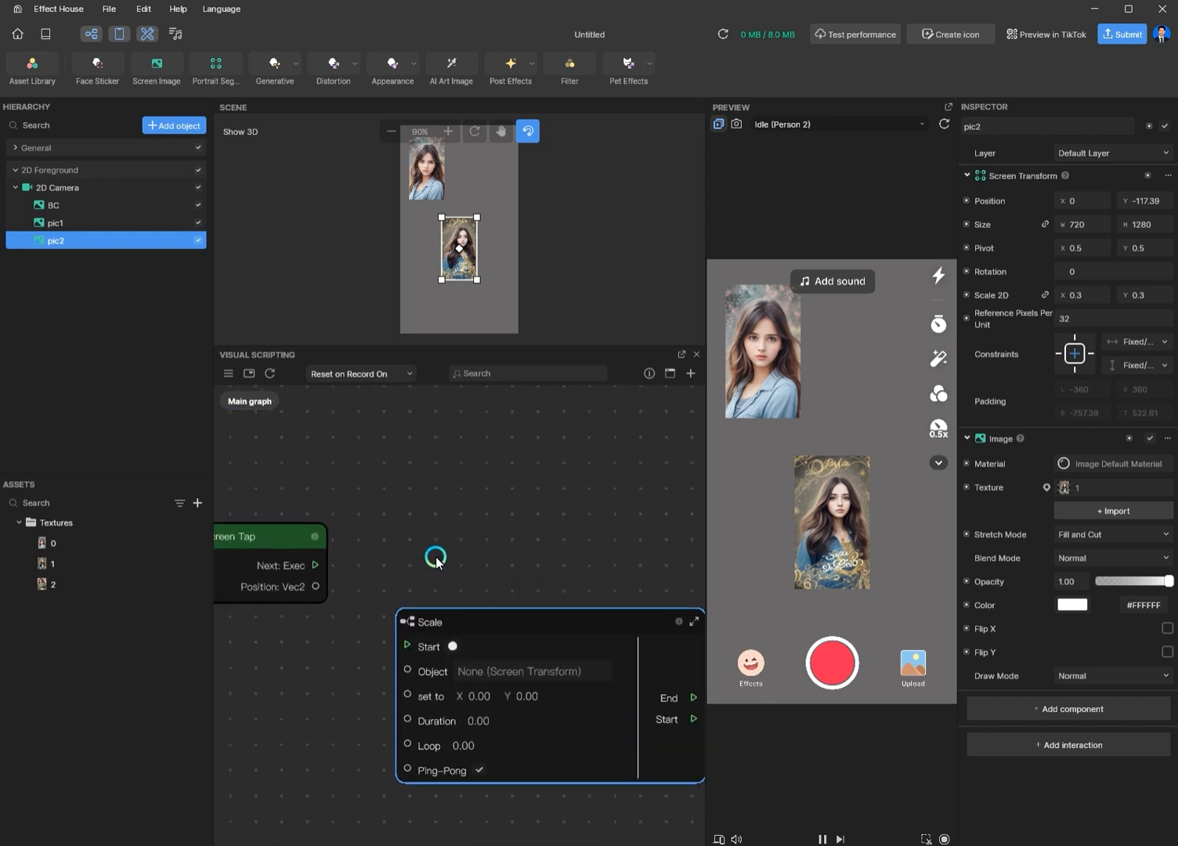
{"action": "scroll", "coordinate": [437, 558], "scroll_direction": "up", "scroll_amount": 2}
{"action": "left_click_drag", "start_coordinate": [307, 565], "coordinate": [405, 661]}
{"action": "left_click_drag", "start_coordinate": [538, 576], "coordinate": [452, 546]}
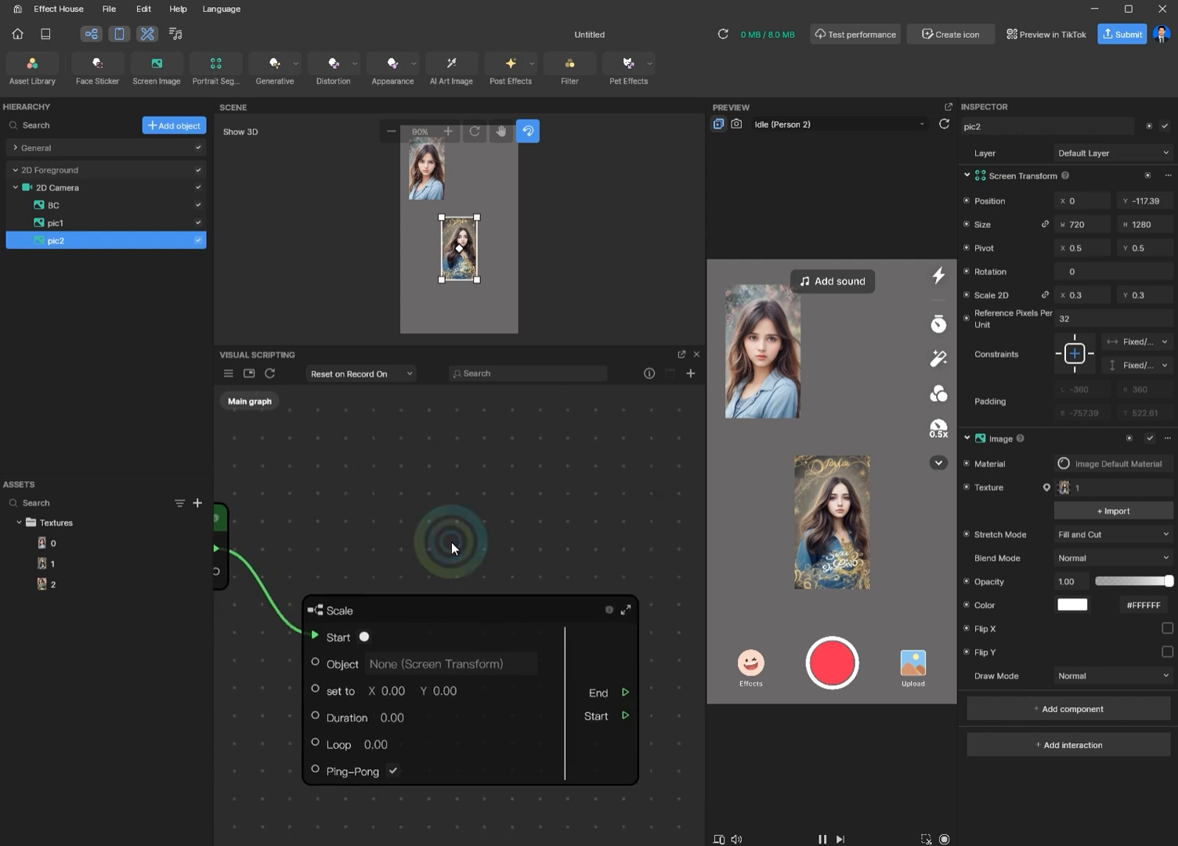
- Assign pic1's Screen Transform as the Scale node's object and set the target scale to 1 in X and Y
{"action": "left_click", "coordinate": [448, 666]}
{"action": "left_click", "coordinate": [590, 398]}
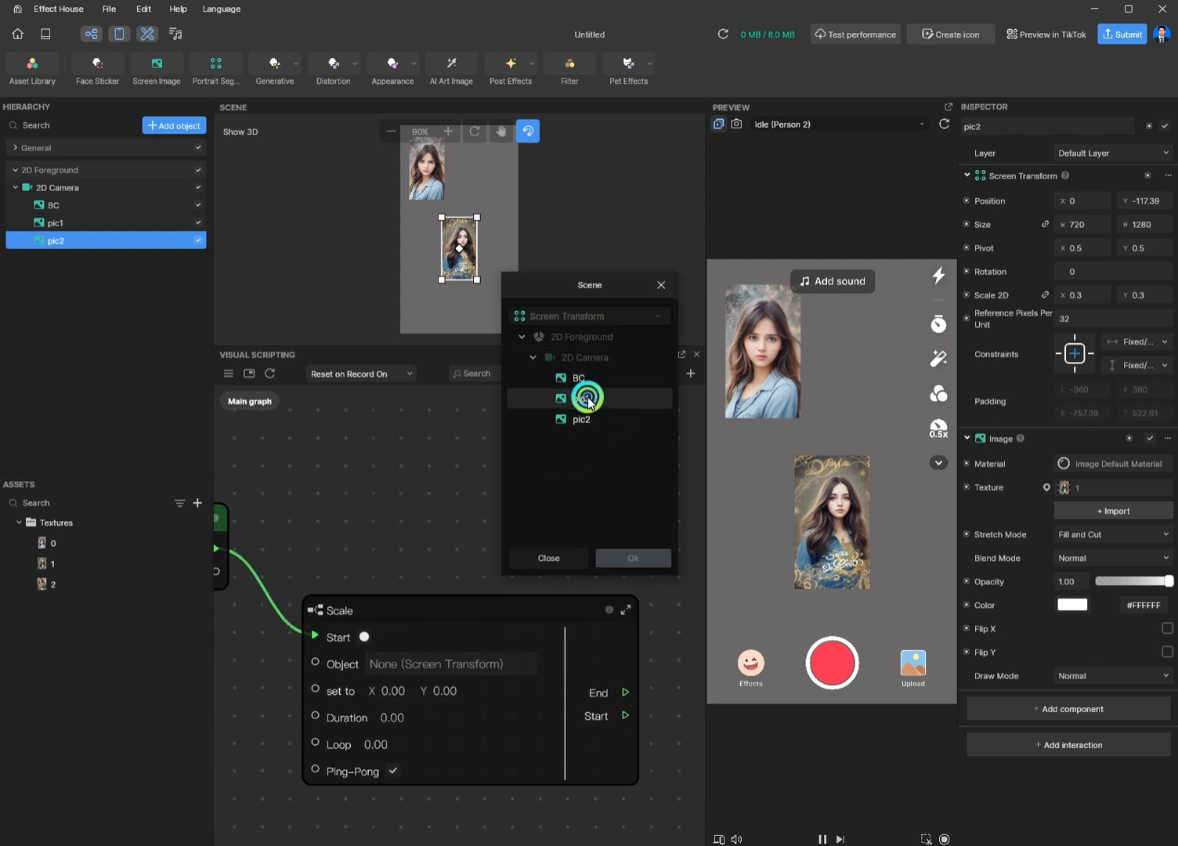
{"action": "left_click", "coordinate": [589, 398]}
{"action": "left_click", "coordinate": [392, 718]}
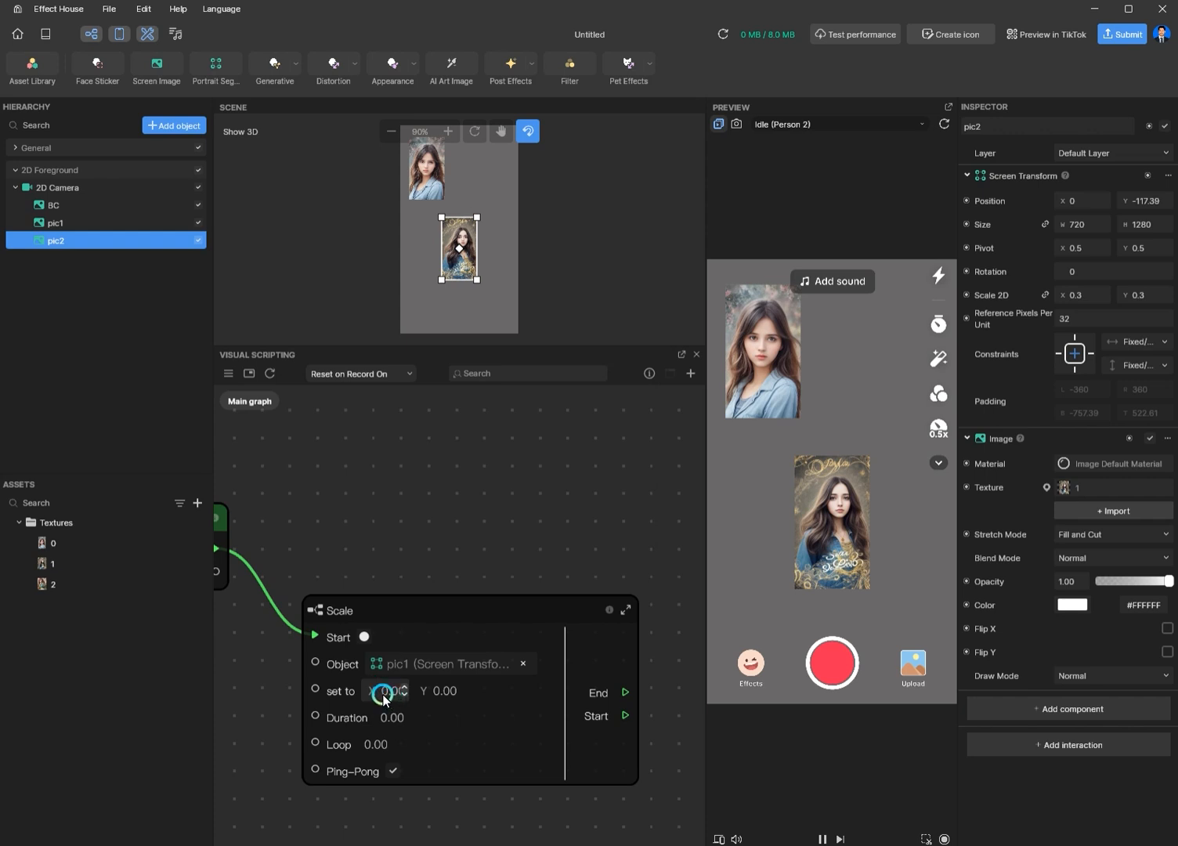
{"action": "type", "text": "1"}
{"action": "left_click", "coordinate": [445, 693]}
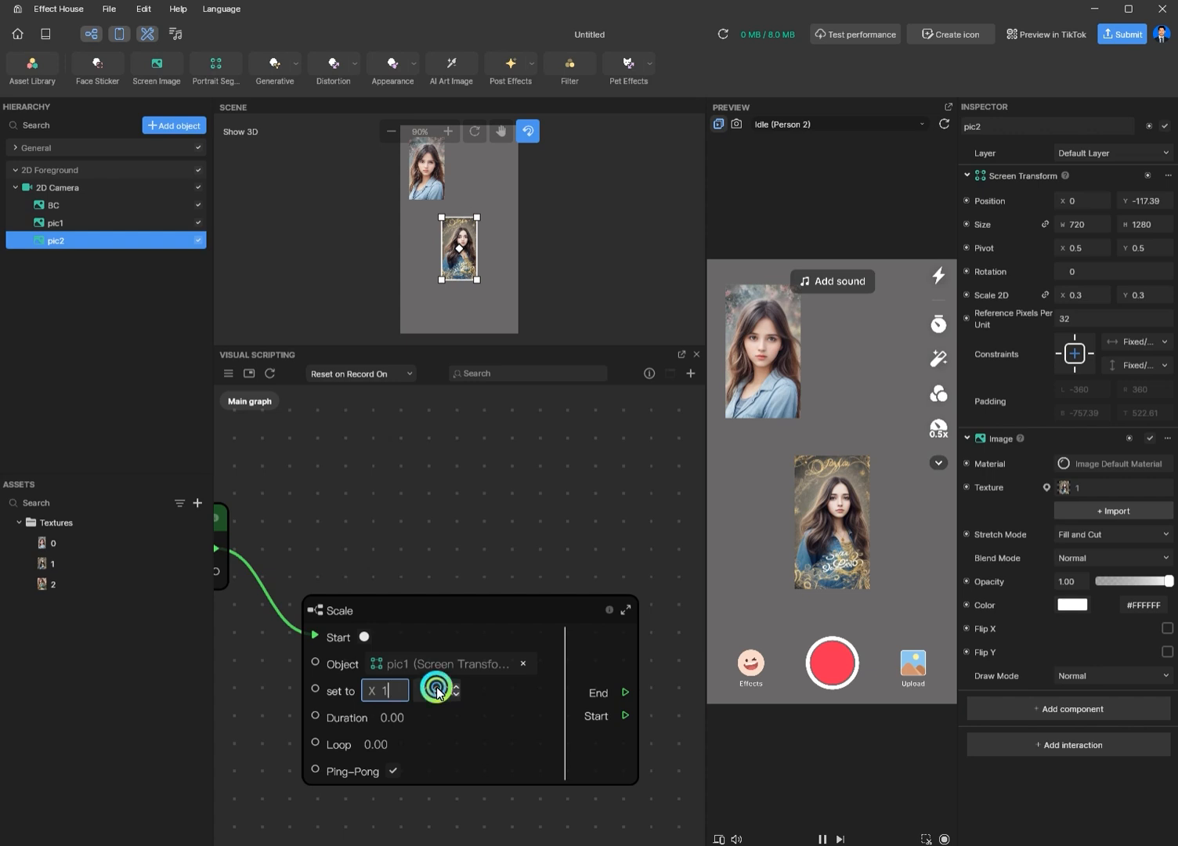
- Set the Scale node's duration to 2 and keep Ping-Pong enabled
{"action": "left_click", "coordinate": [381, 717]}
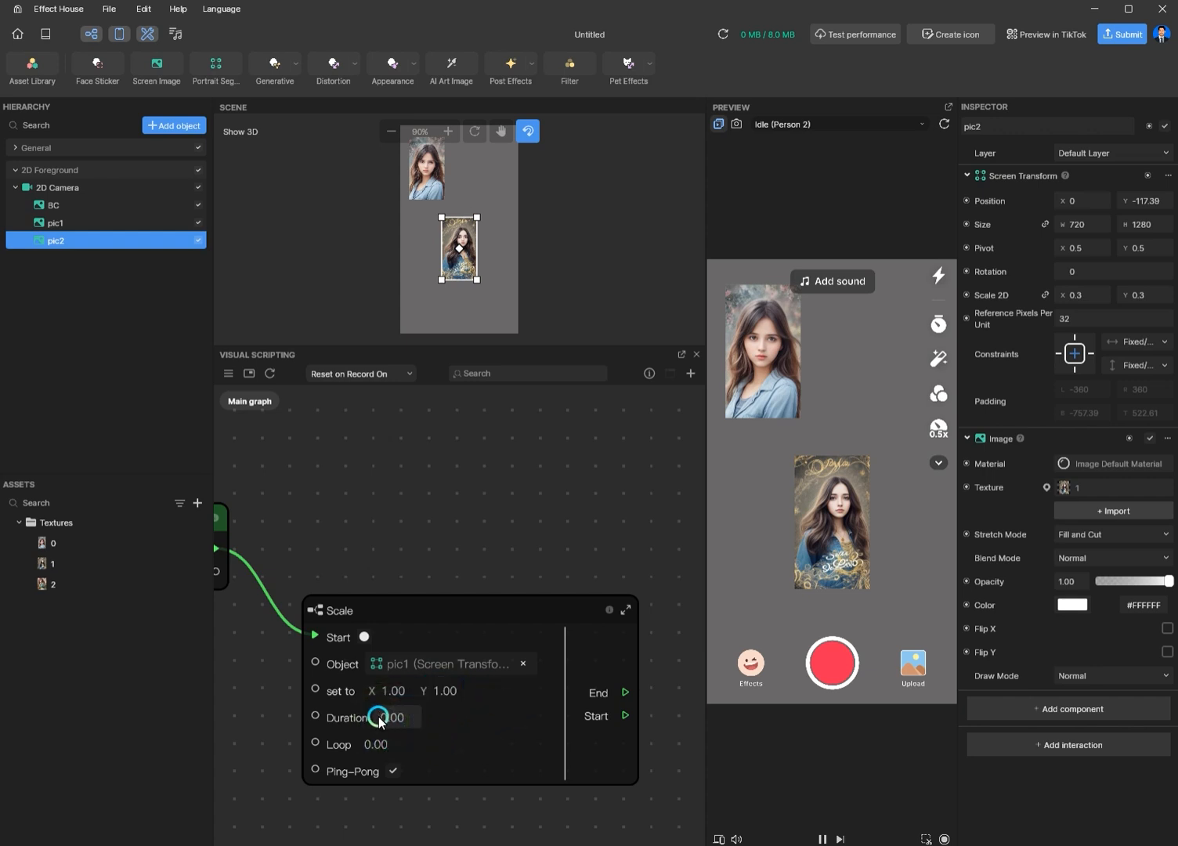
{"action": "left_click_drag", "start_coordinate": [379, 719], "coordinate": [436, 723]}
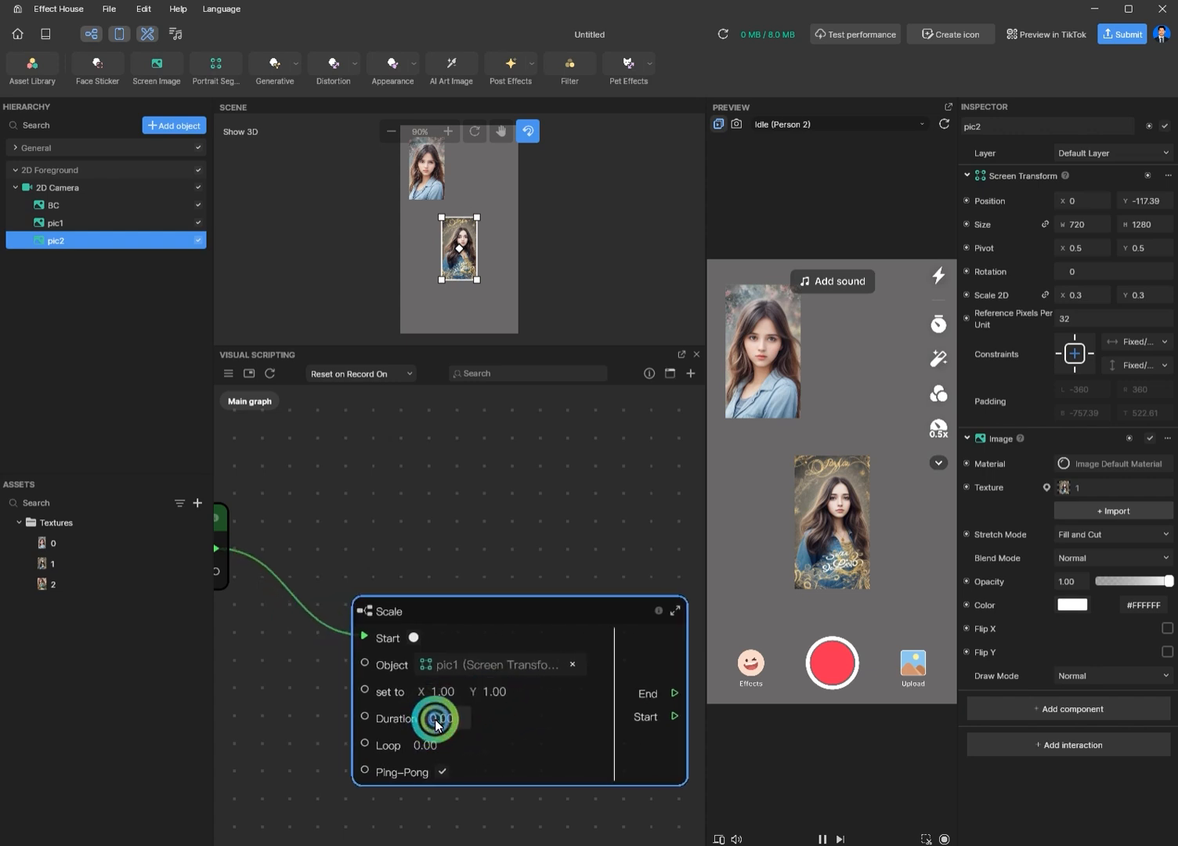
{"action": "type", "text": "2"}
{"action": "left_click", "coordinate": [413, 758]}
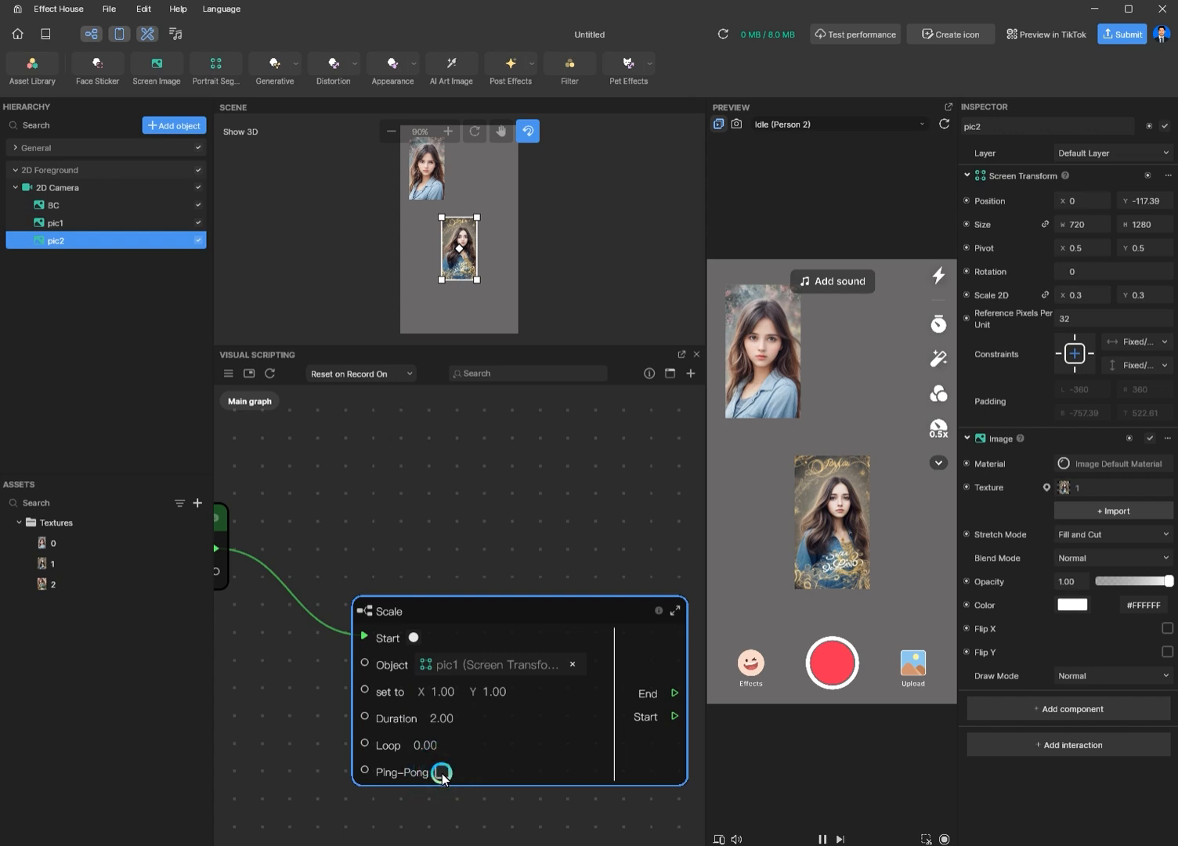
{"action": "left_click", "coordinate": [442, 773]}
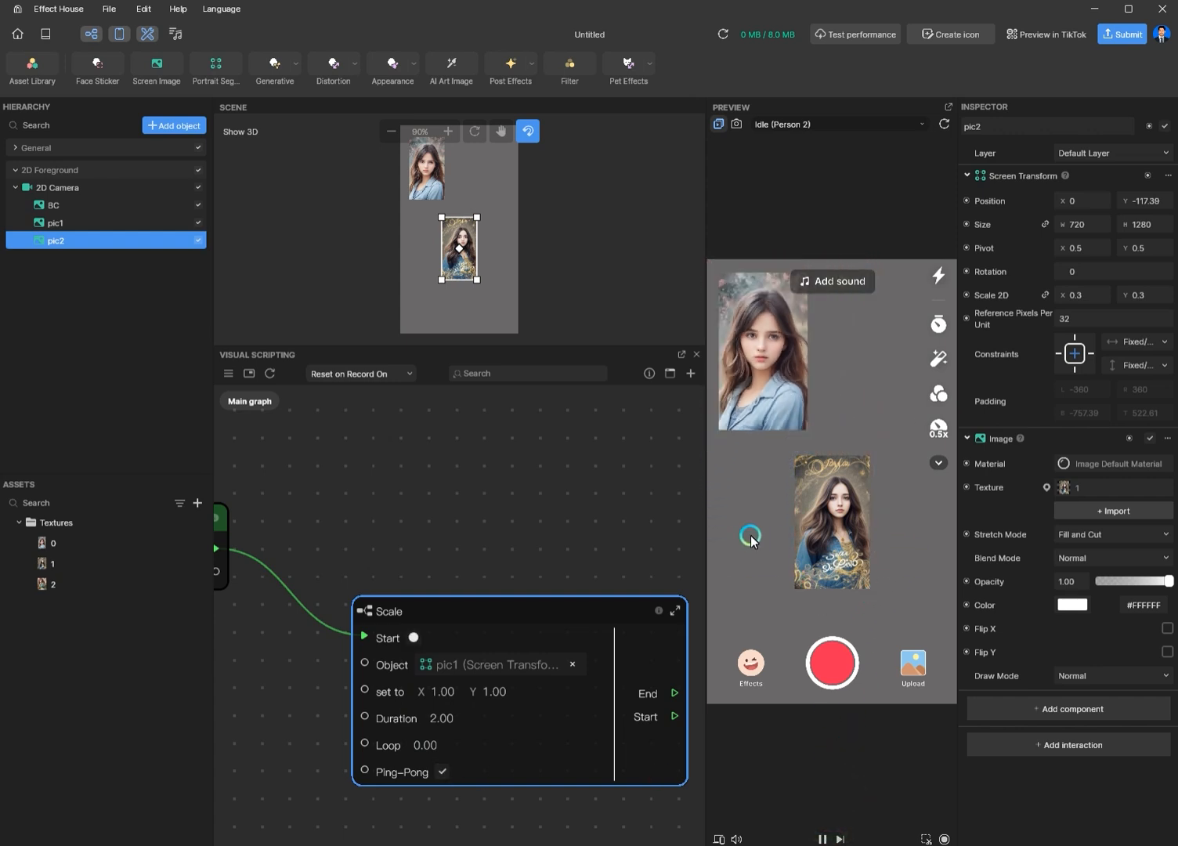
- Change the Scale node's object to pic2 and test the scaling animation with a tap in the preview
{"action": "left_click", "coordinate": [568, 671]}
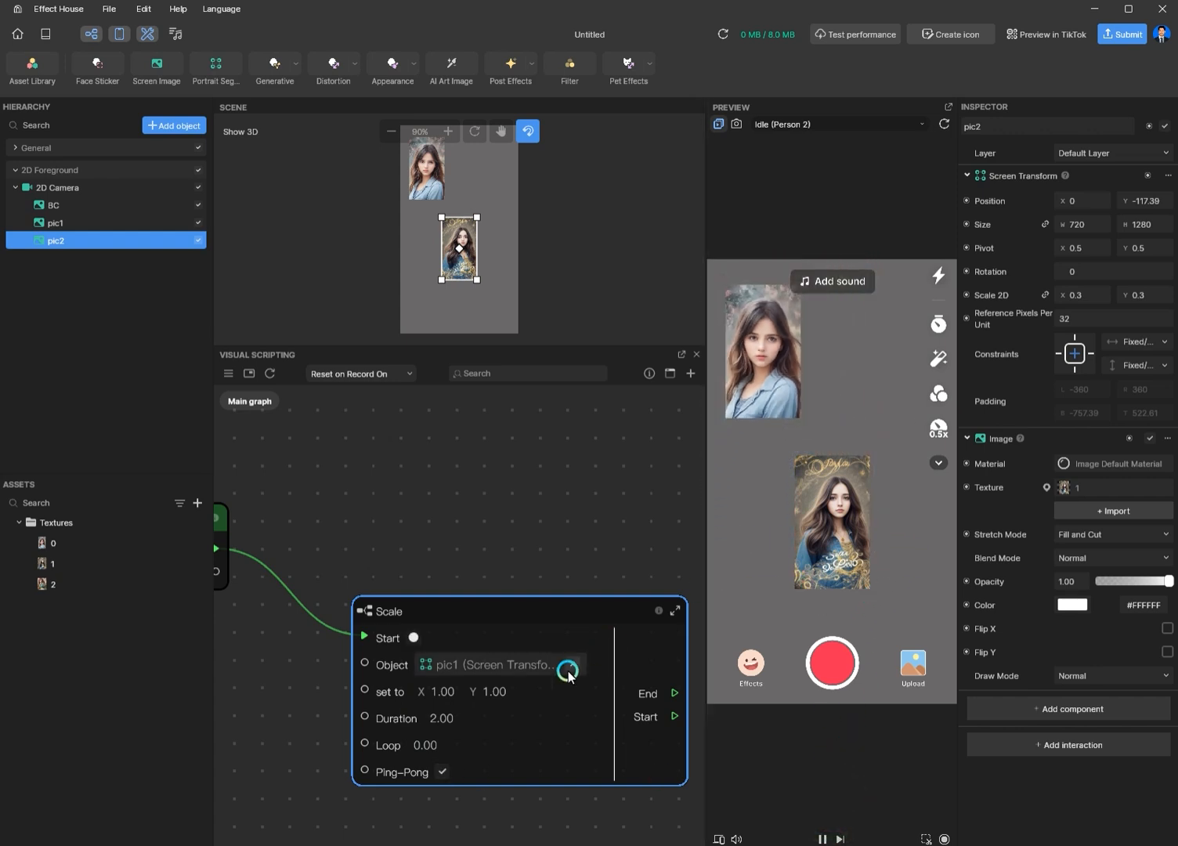
{"action": "left_click", "coordinate": [505, 664]}
{"action": "left_click", "coordinate": [596, 398]}
{"action": "left_click", "coordinate": [593, 419]}
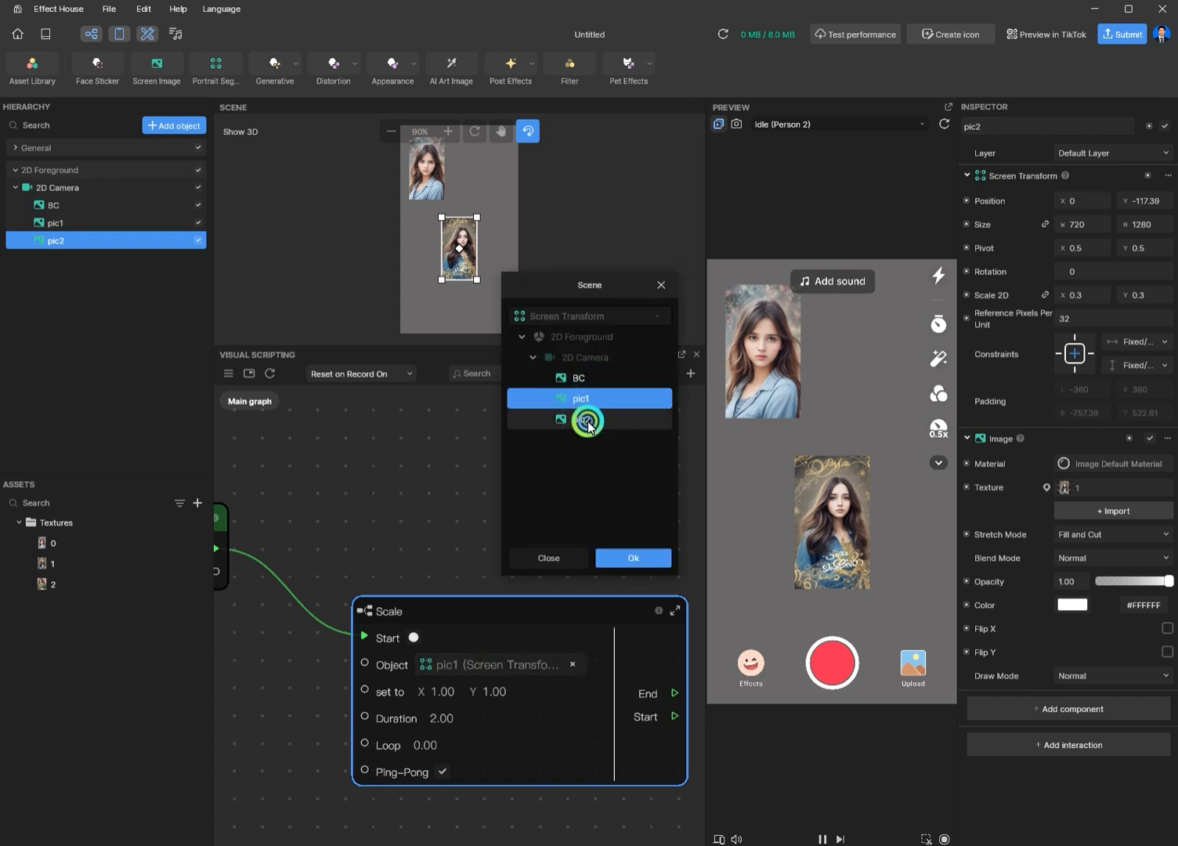
{"action": "left_click", "coordinate": [882, 617]}
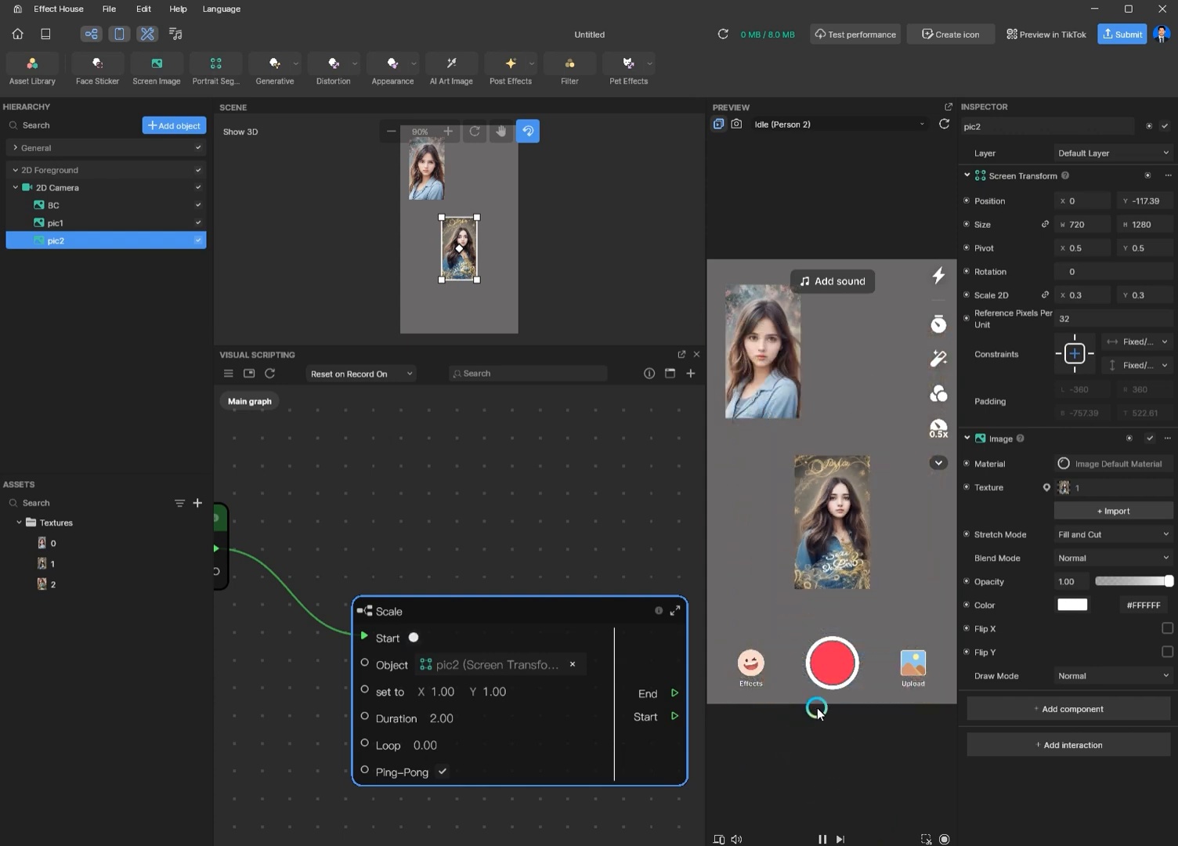
- Shift the Scale node slightly up in the graph and set pic2's Y position to 0
{"action": "left_click_drag", "start_coordinate": [516, 593], "coordinate": [488, 556]}
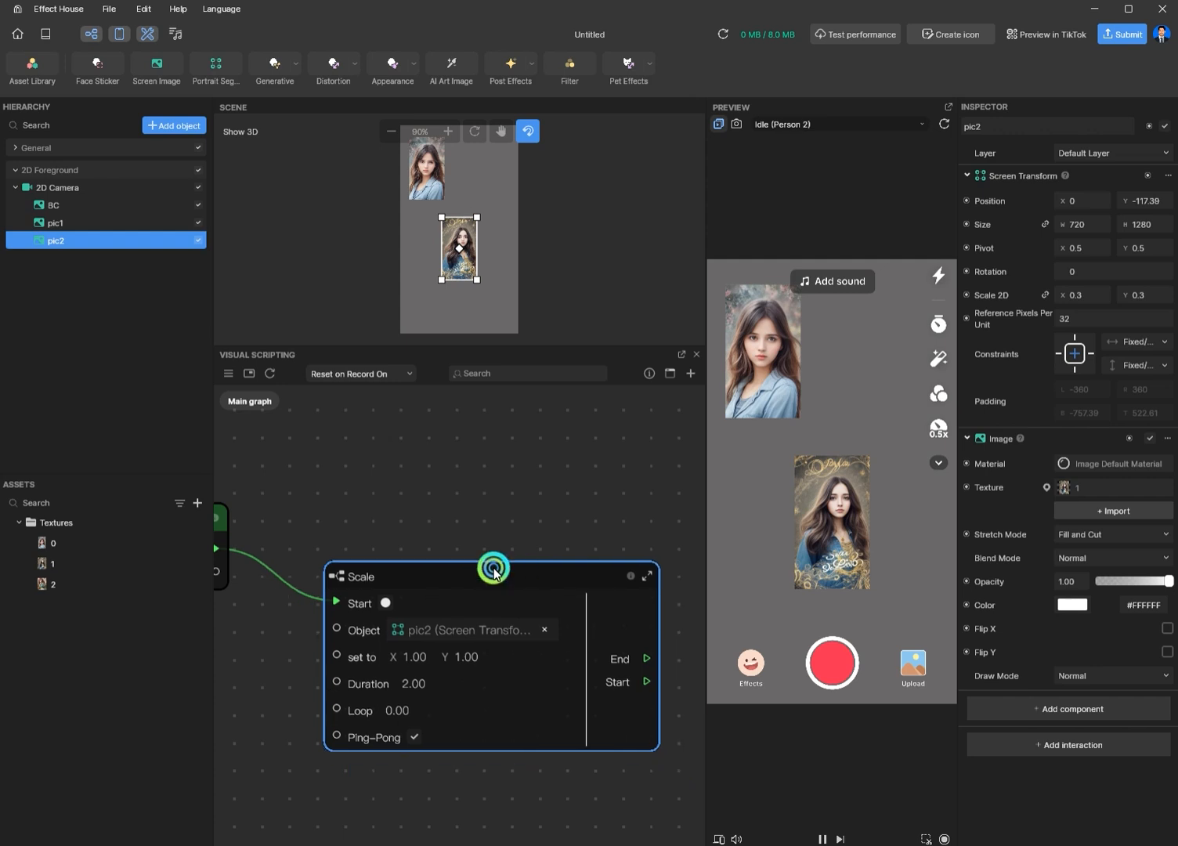
{"action": "left_click_drag", "start_coordinate": [1165, 202], "coordinate": [1108, 194]}
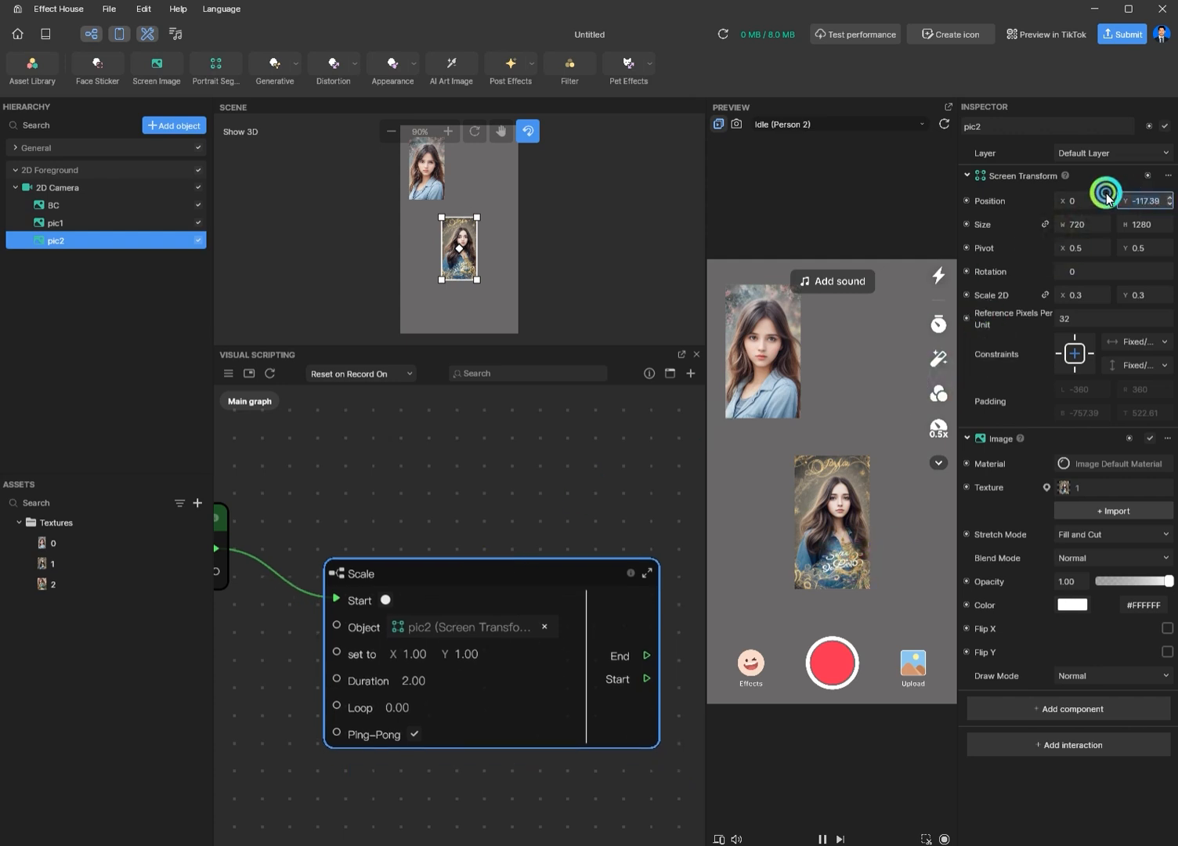
{"action": "type", "text": "0"}
{"action": "key", "text": "Return"}
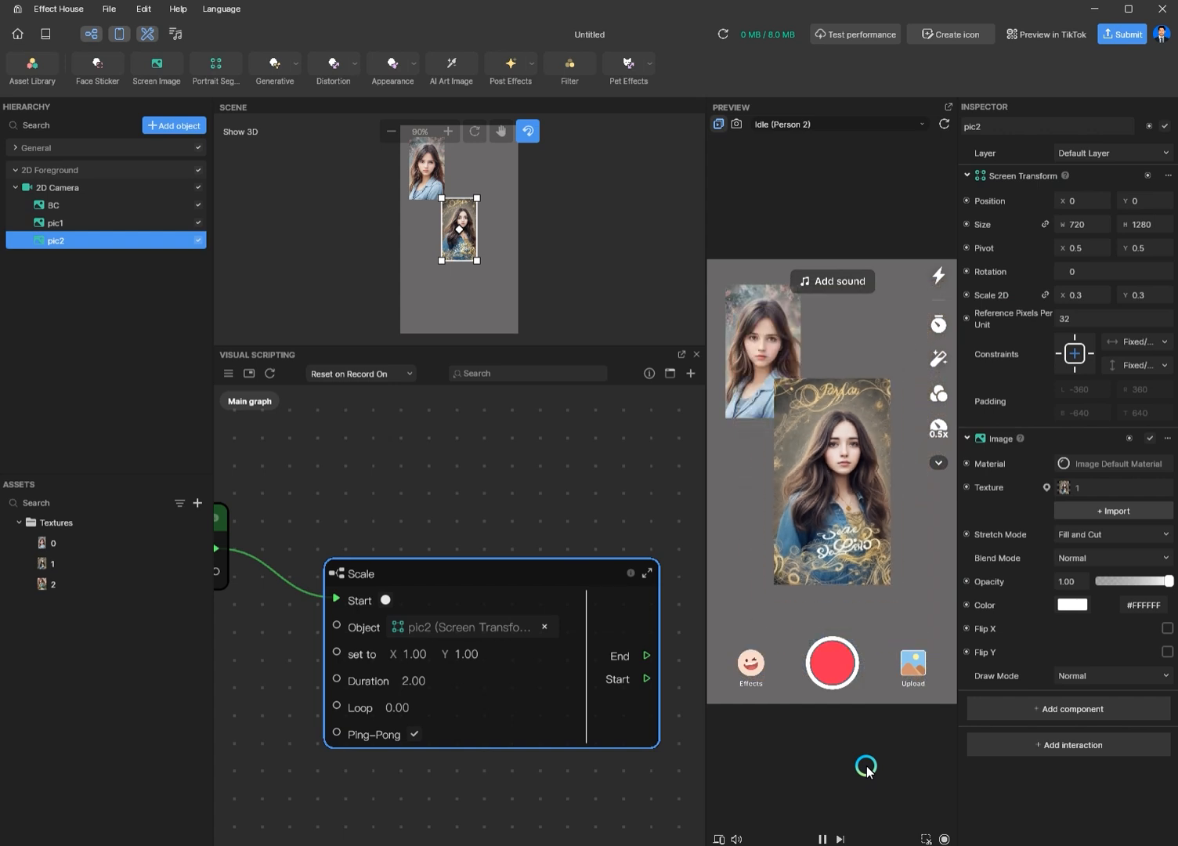
- Set the Scale node's loop to 3 and move the node higher in the graph, leaving free space below it
{"action": "left_click_drag", "start_coordinate": [412, 714], "coordinate": [370, 710]}
{"action": "type", "text": "3"}
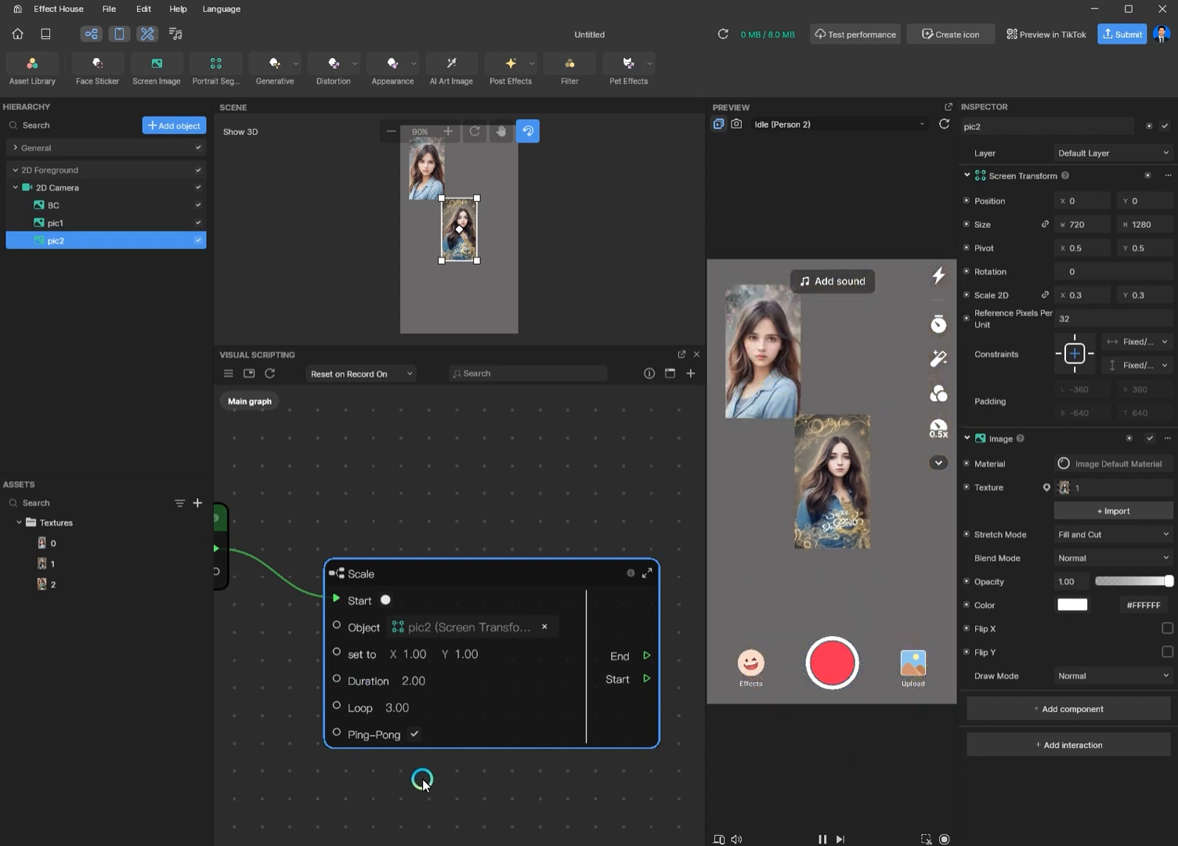
{"action": "scroll", "coordinate": [508, 780], "scroll_direction": "down", "scroll_amount": 3}
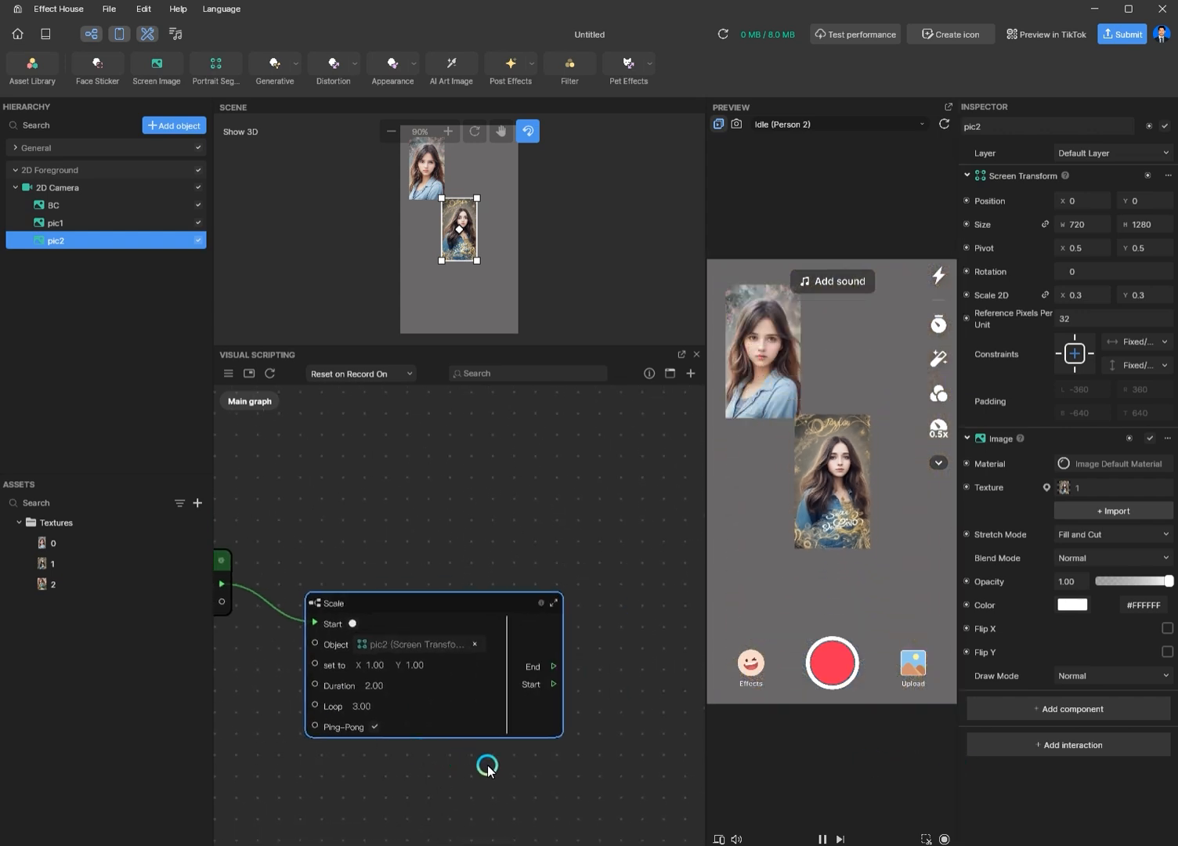
{"action": "left_click_drag", "start_coordinate": [408, 600], "coordinate": [399, 455]}
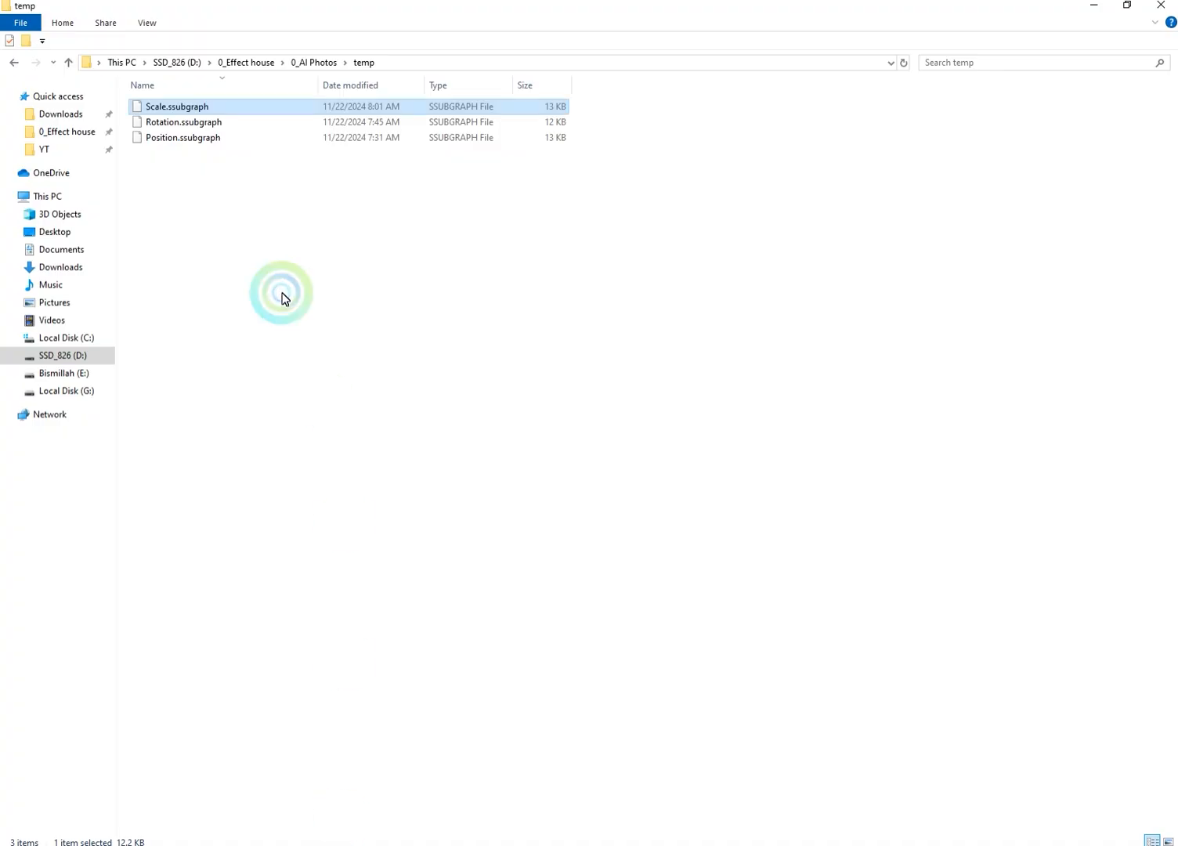
- Import the Rotation and Position subgraph files from the temp folder into the graph and delete pic1 from the scene
{"action": "left_click_drag", "start_coordinate": [227, 251], "coordinate": [157, 118]}
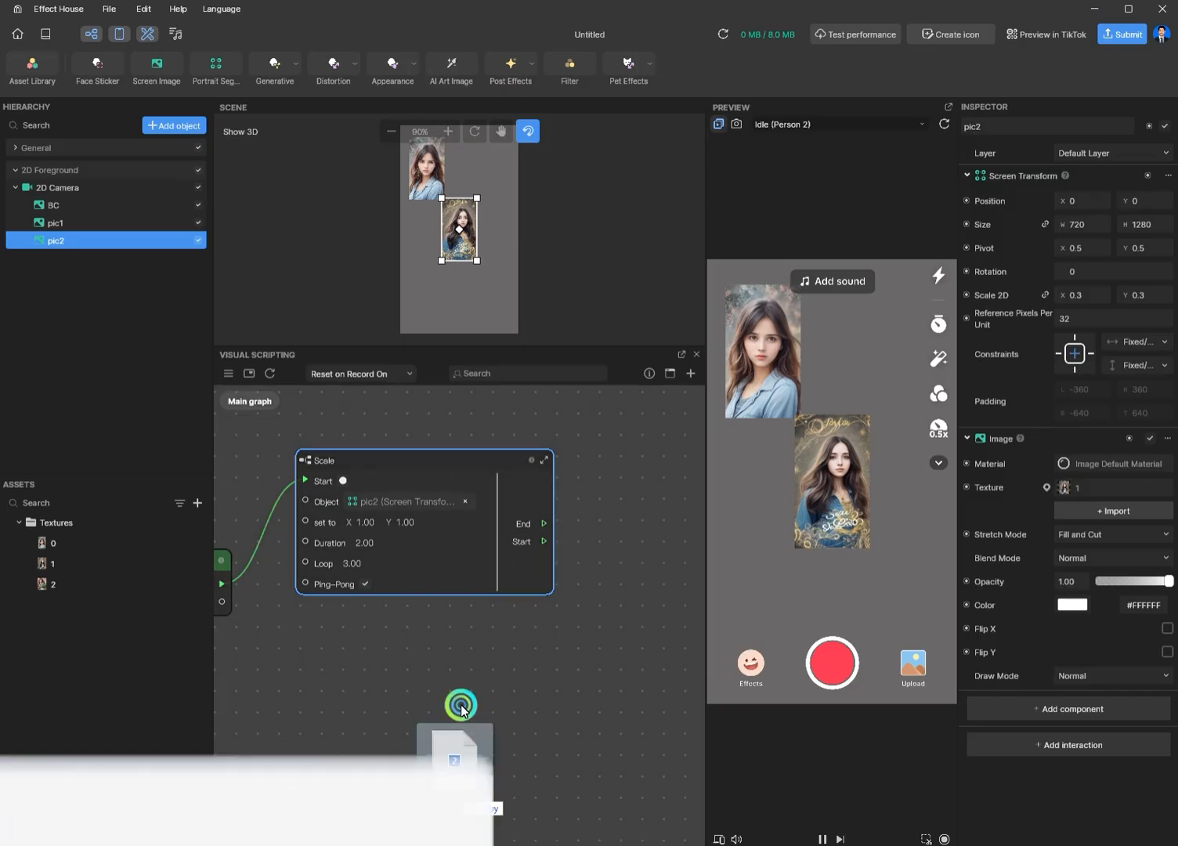
{"action": "left_click_drag", "start_coordinate": [463, 709], "coordinate": [378, 645]}
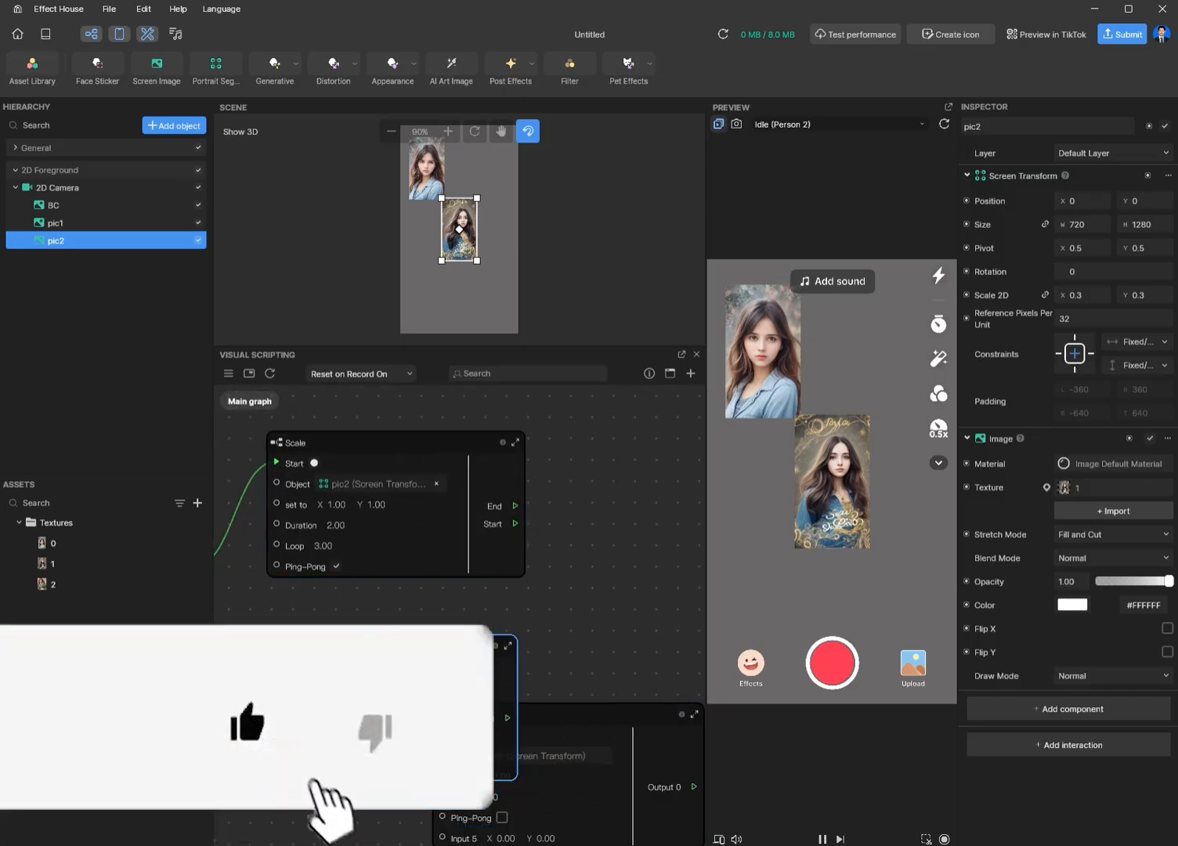
{"action": "left_click", "coordinate": [58, 223]}
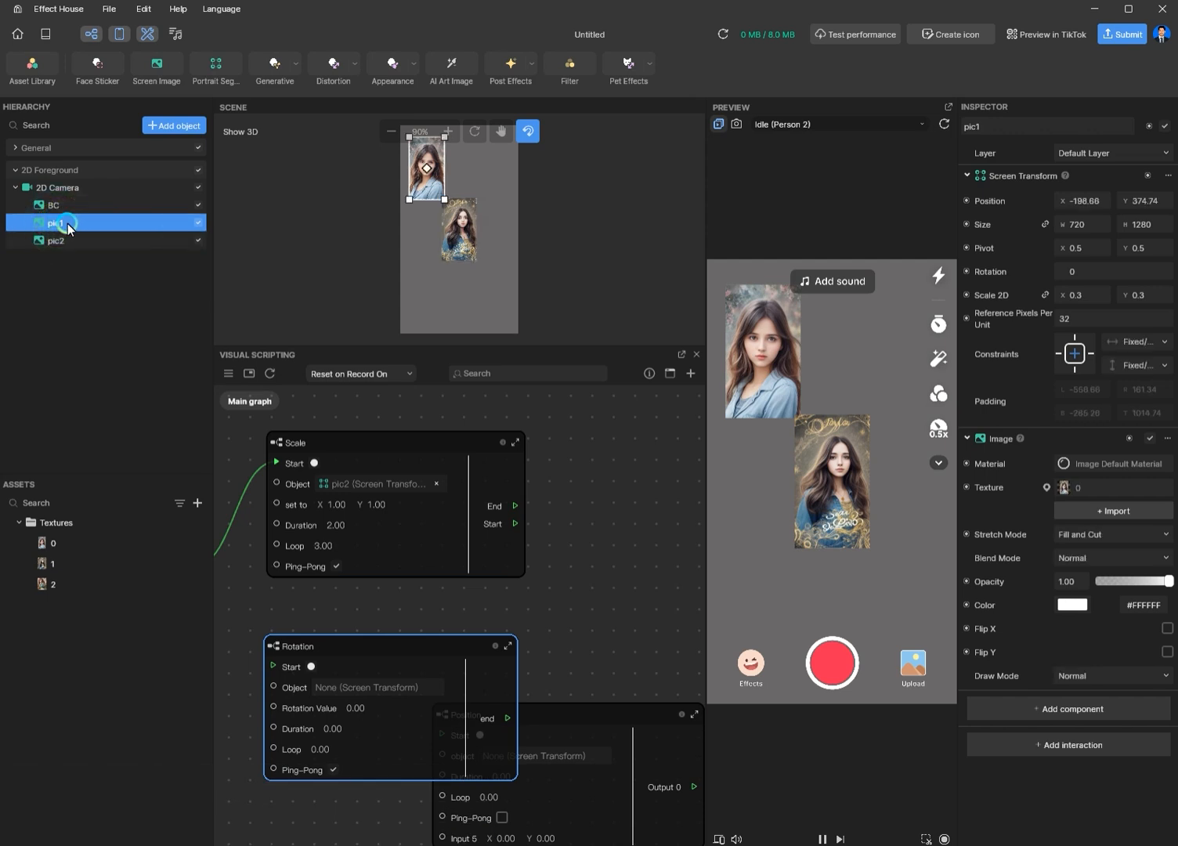
{"action": "key", "text": "Delete"}
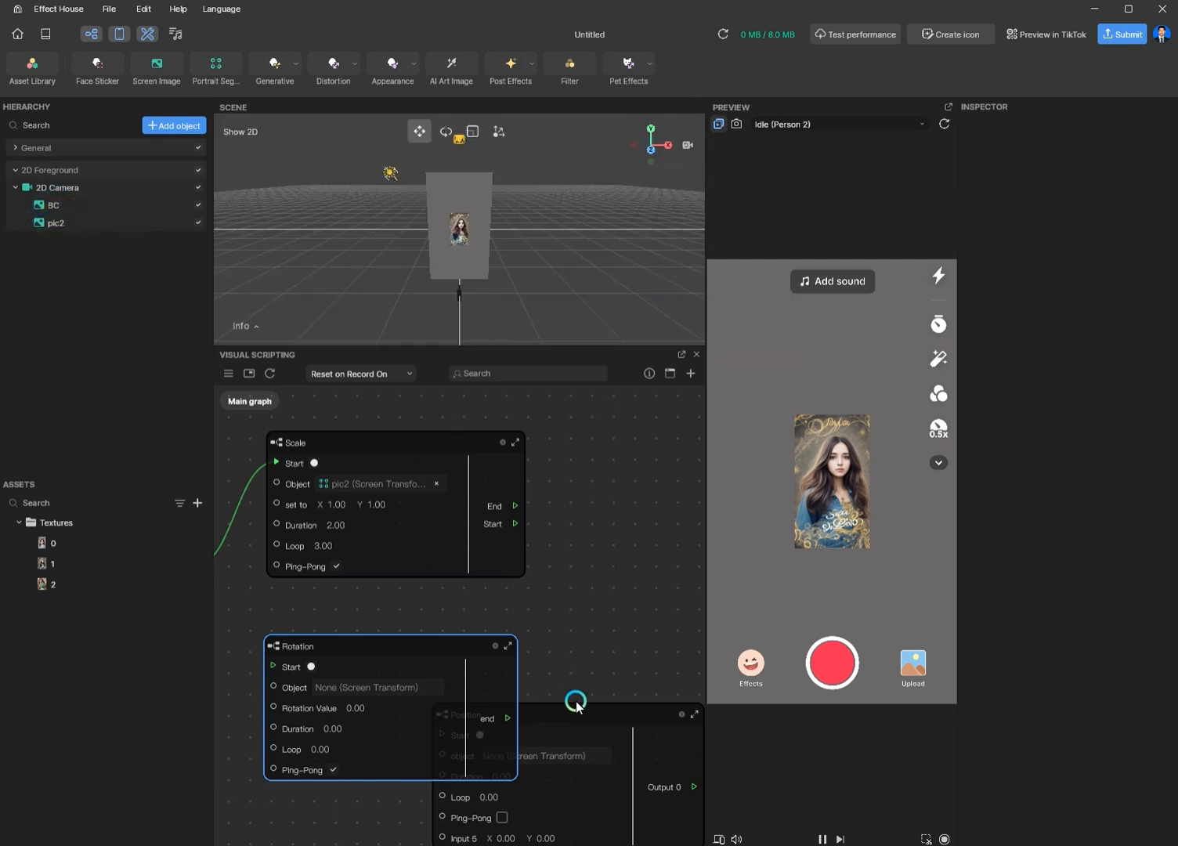
- Arrange the Rotation and Position nodes in a column below the Scale node
{"action": "scroll", "coordinate": [616, 631], "scroll_direction": "down", "scroll_amount": 3}
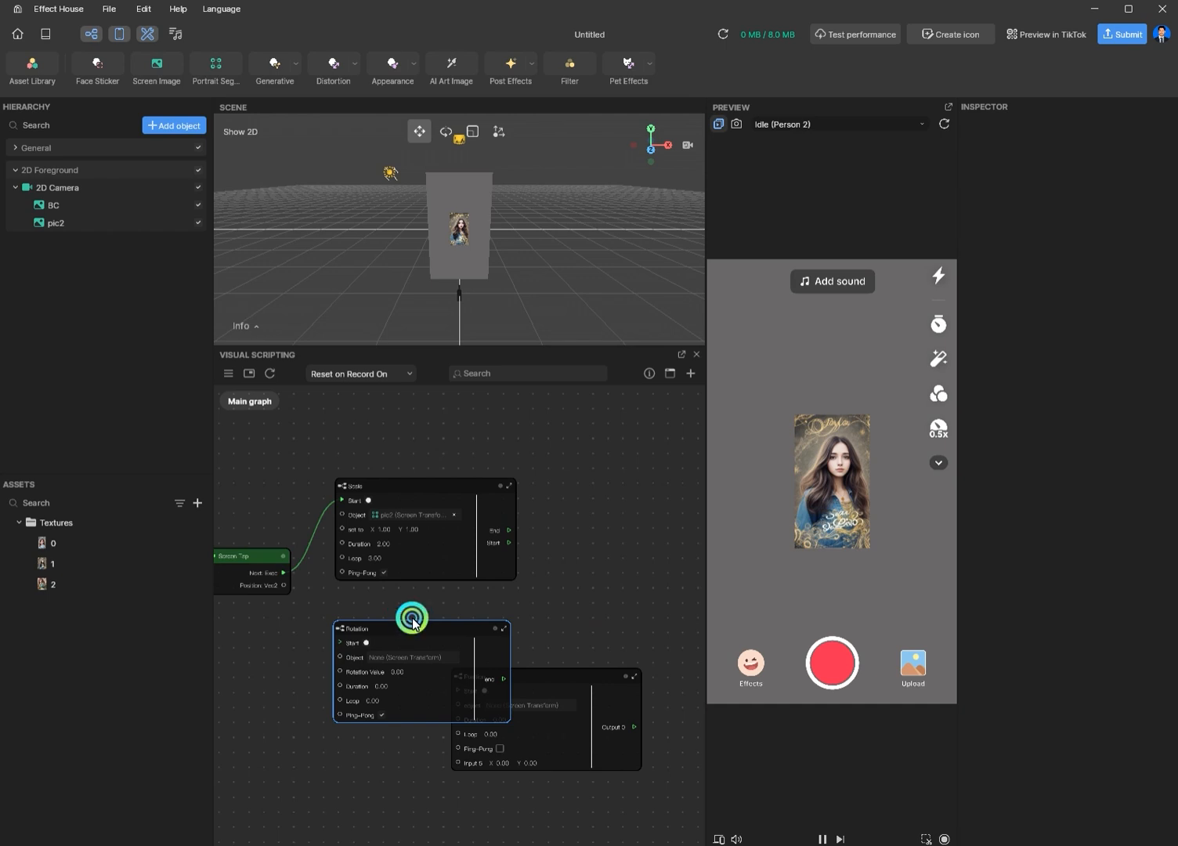
{"action": "left_click_drag", "start_coordinate": [413, 621], "coordinate": [417, 608]}
{"action": "left_click_drag", "start_coordinate": [547, 672], "coordinate": [445, 730]}
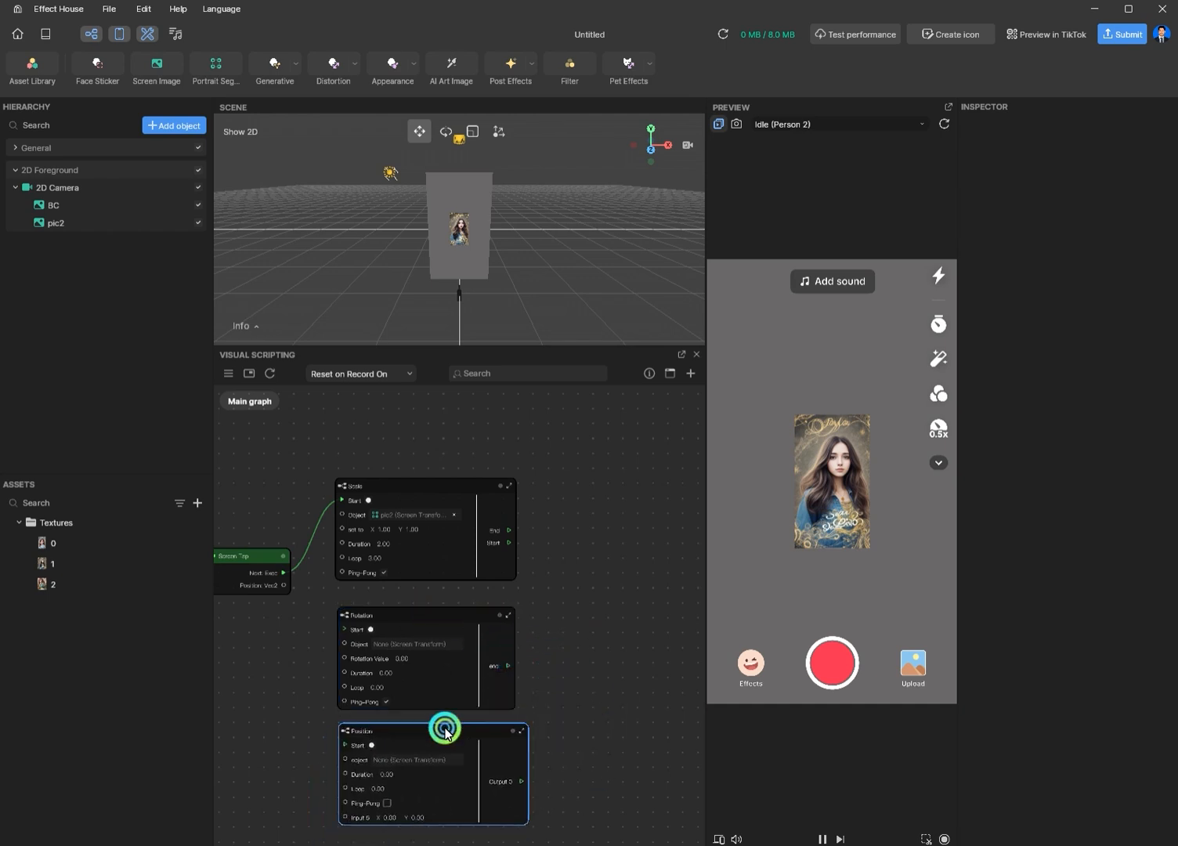
{"action": "scroll", "coordinate": [369, 550], "scroll_direction": "up", "scroll_amount": 3}
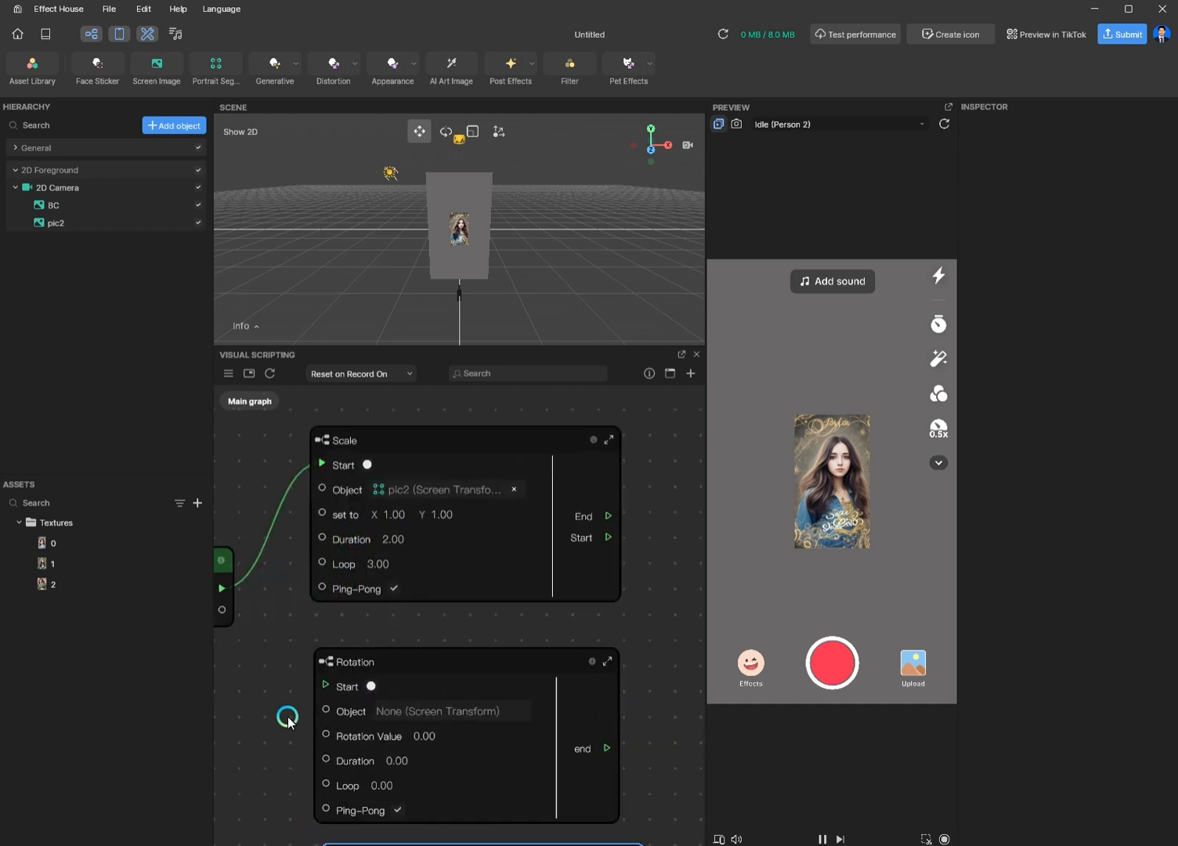
{"action": "scroll", "coordinate": [287, 719], "scroll_direction": "down", "scroll_amount": 3}
{"action": "middle_click_drag", "start_coordinate": [278, 725], "coordinate": [287, 633]}
{"action": "scroll", "coordinate": [295, 670], "scroll_direction": "up", "scroll_amount": 3}
{"action": "scroll", "coordinate": [312, 622], "scroll_direction": "down", "scroll_amount": 2}
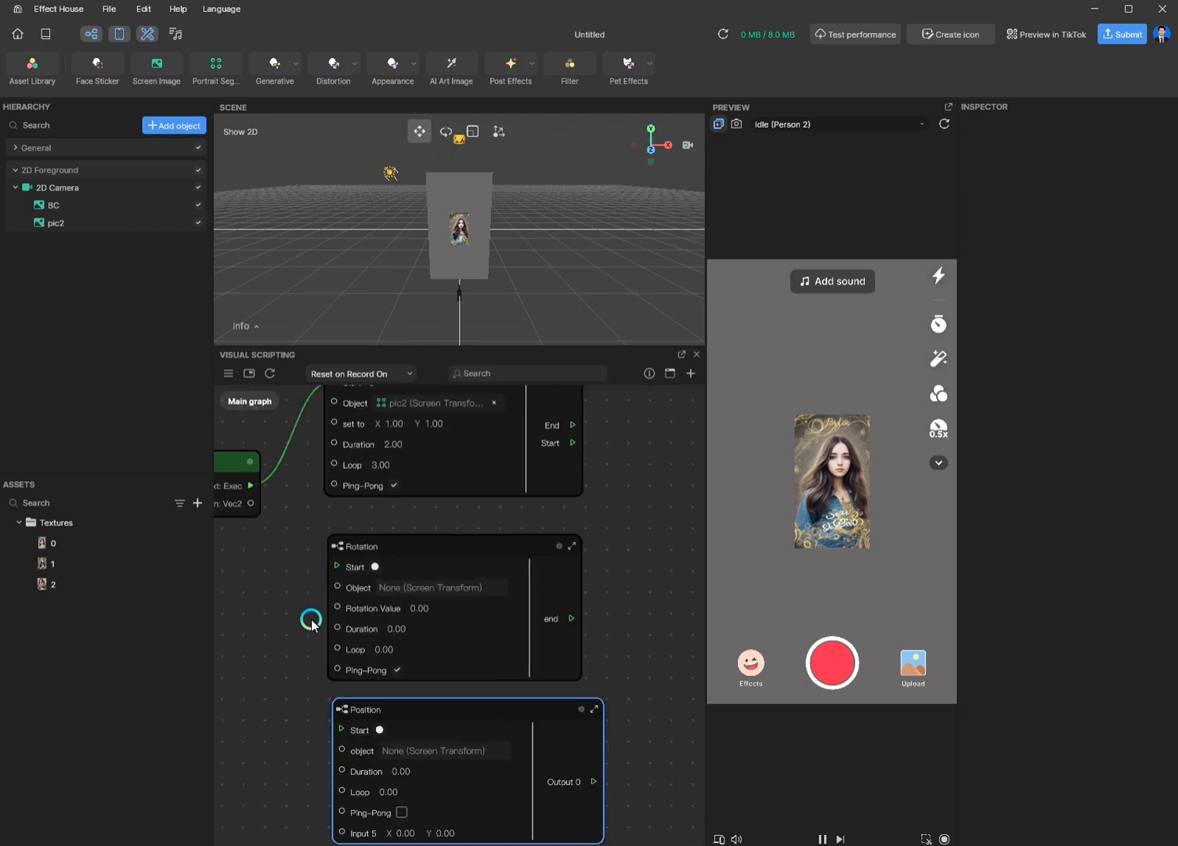
{"action": "scroll", "coordinate": [312, 625], "scroll_direction": "down", "scroll_amount": 1}
{"action": "middle_click_drag", "start_coordinate": [283, 552], "coordinate": [294, 634]}
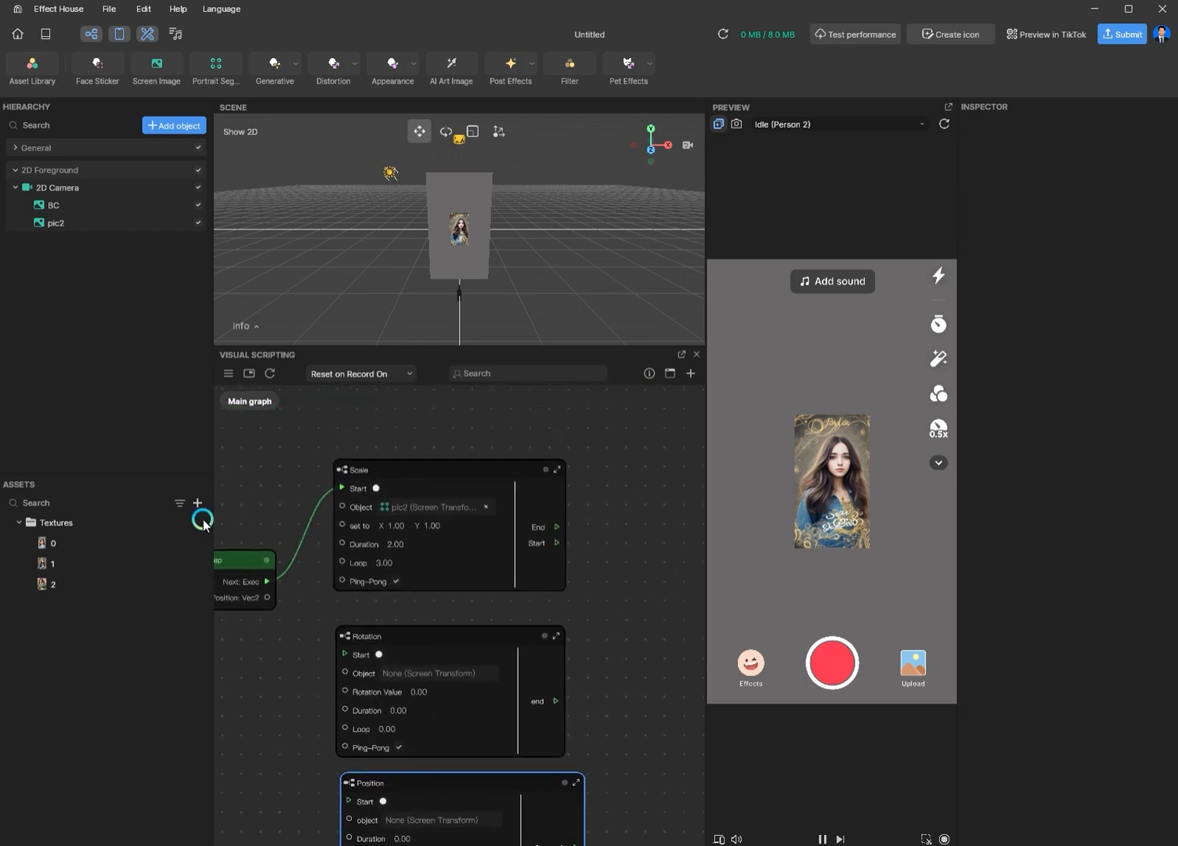
- Set pic2's Scale 2D to 0 in both X and Y
{"action": "left_click", "coordinate": [74, 224]}
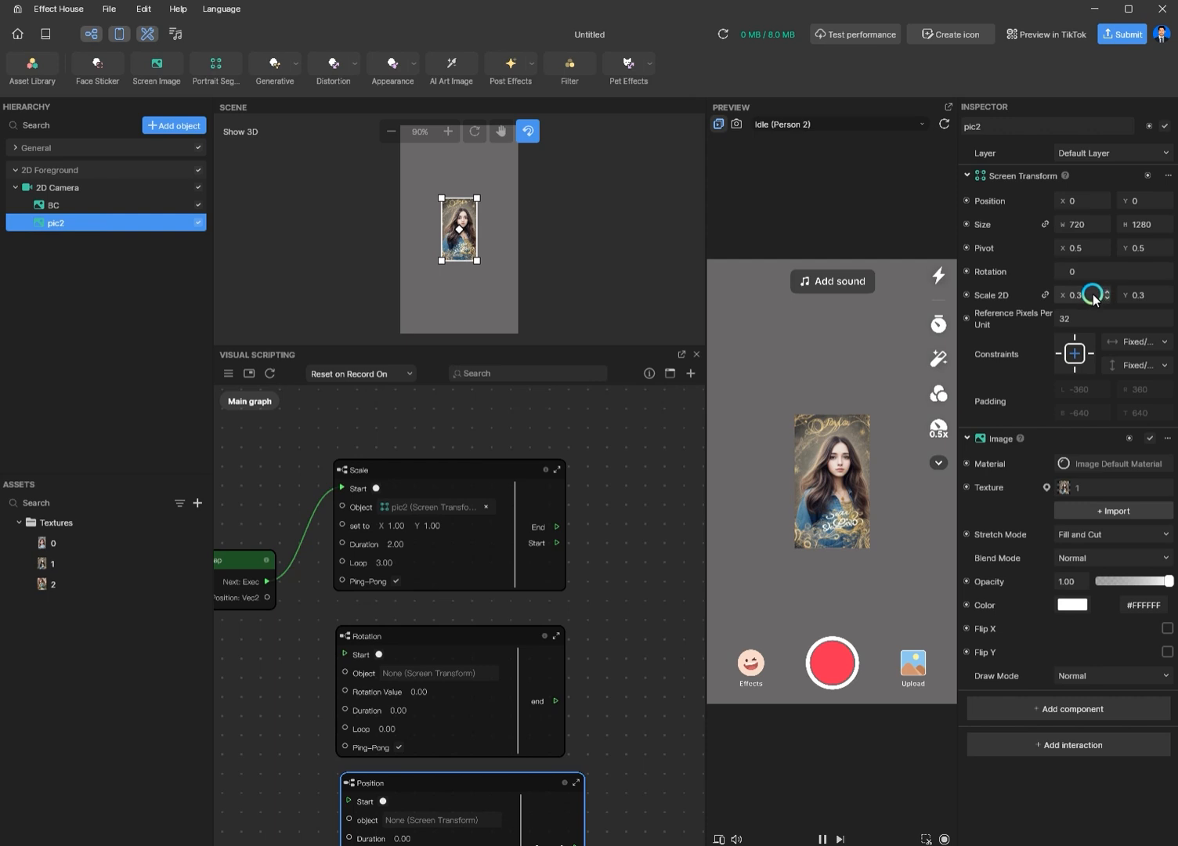
{"action": "left_click_drag", "start_coordinate": [1093, 295], "coordinate": [1023, 293]}
{"action": "type", "text": "0"}
{"action": "left_click", "coordinate": [1121, 296]}
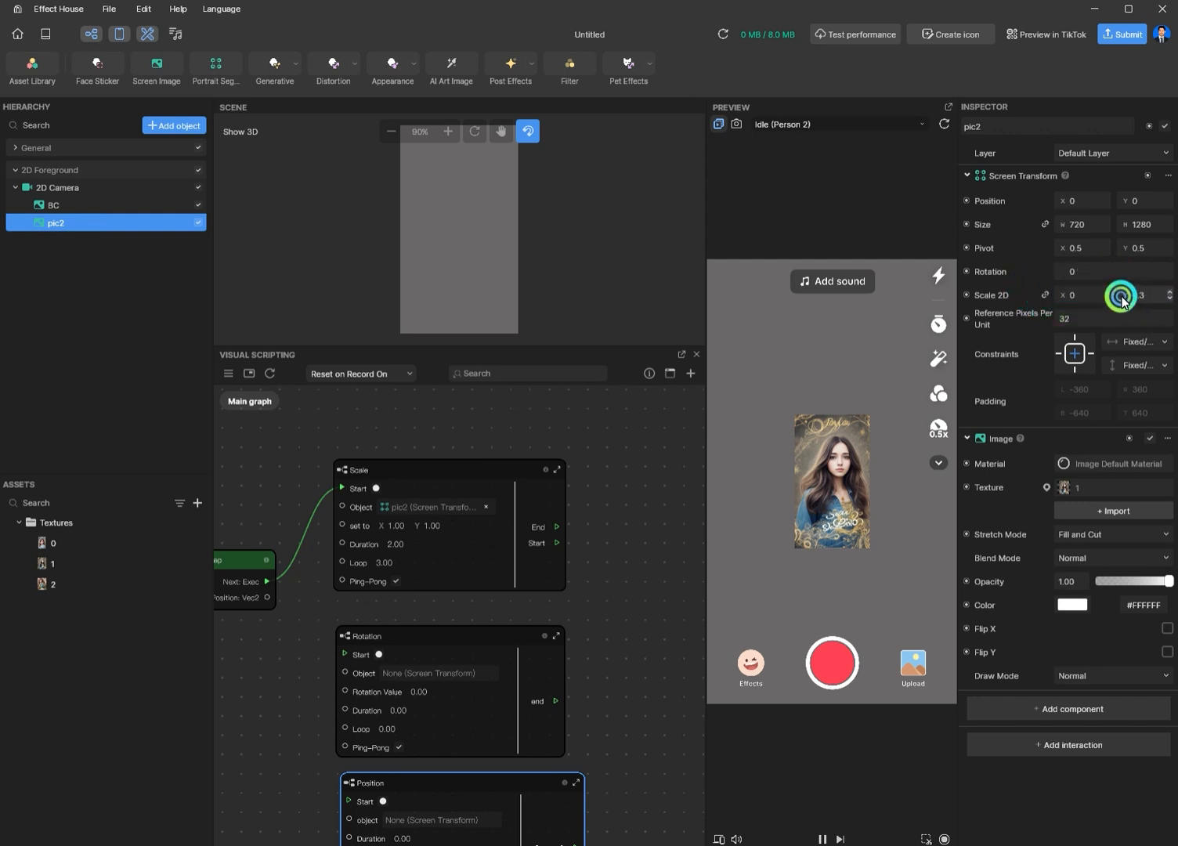
{"action": "left_click_drag", "start_coordinate": [1148, 297], "coordinate": [1114, 297]}
{"action": "type", "text": "0"}
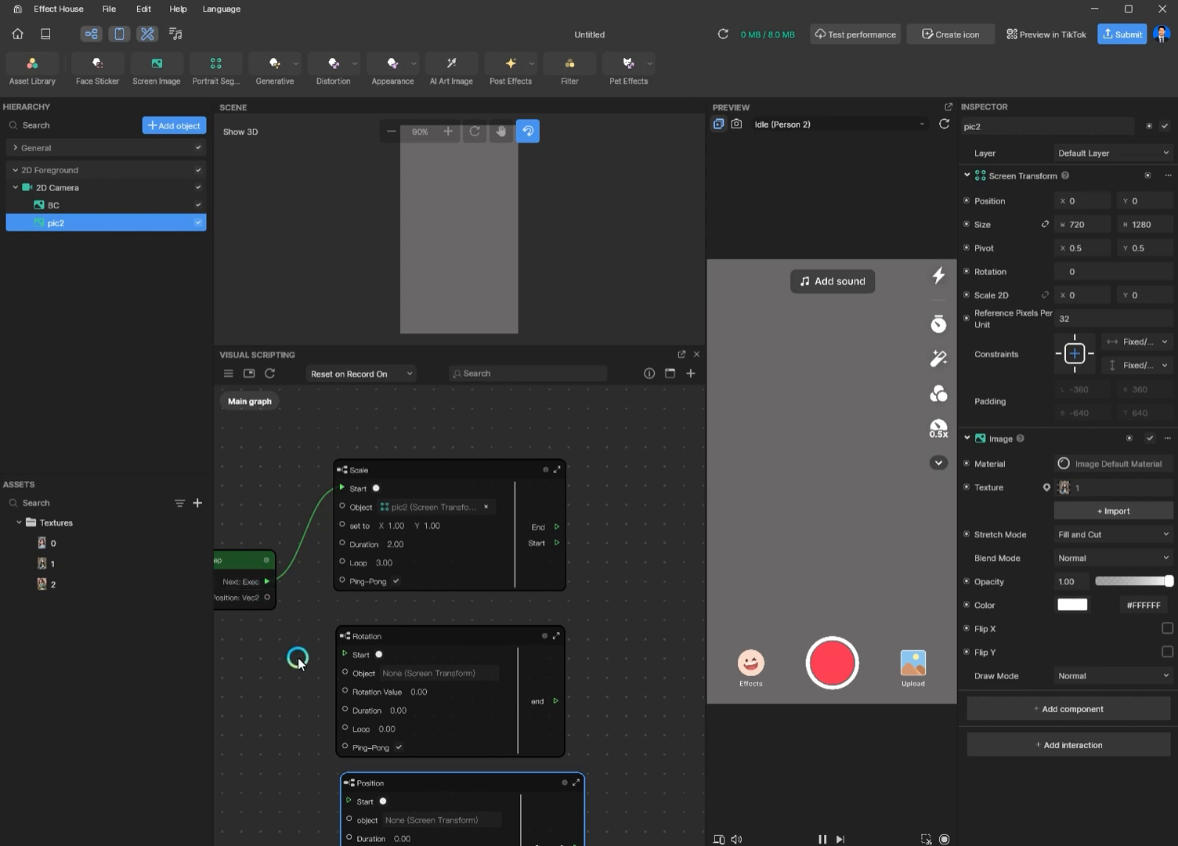
- Set the Scale node's target scale to 0.5 in both X and Y
{"action": "scroll", "coordinate": [295, 655], "scroll_direction": "up", "scroll_amount": 2}
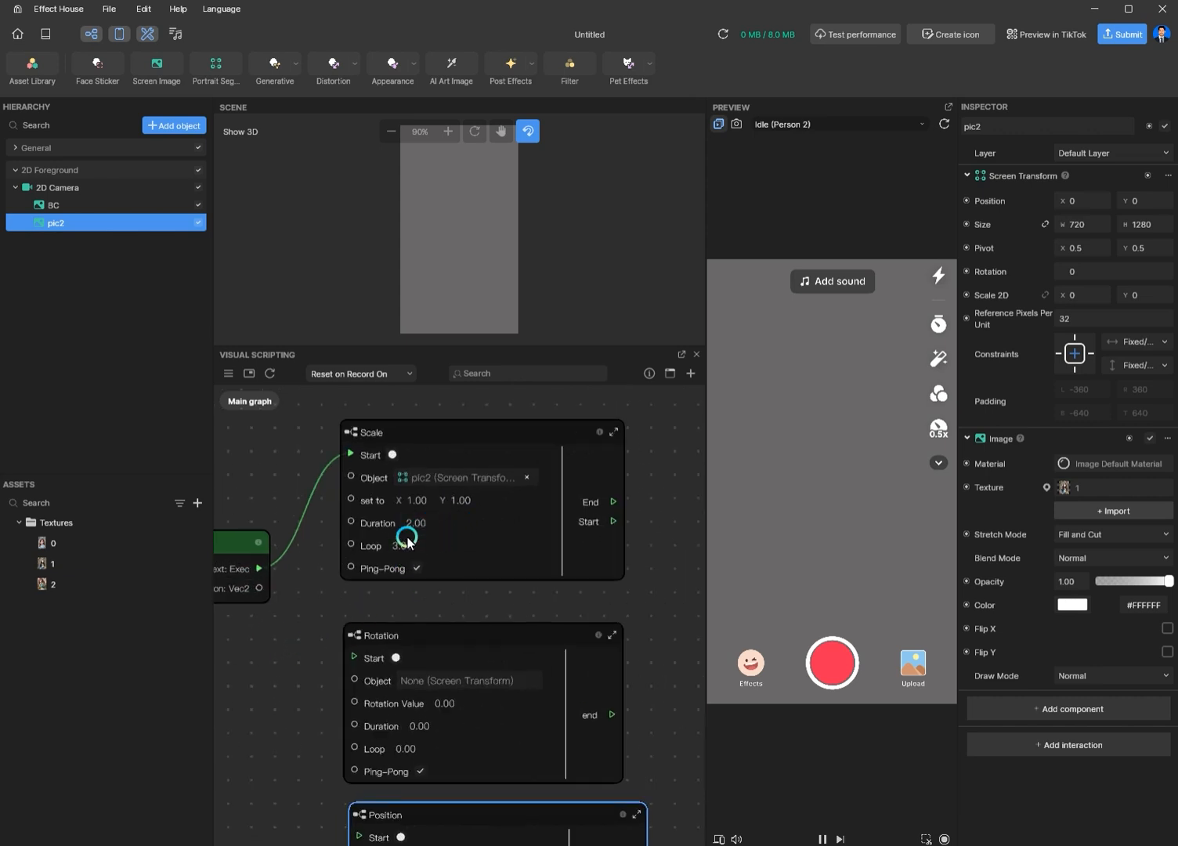
{"action": "left_click", "coordinate": [415, 503]}
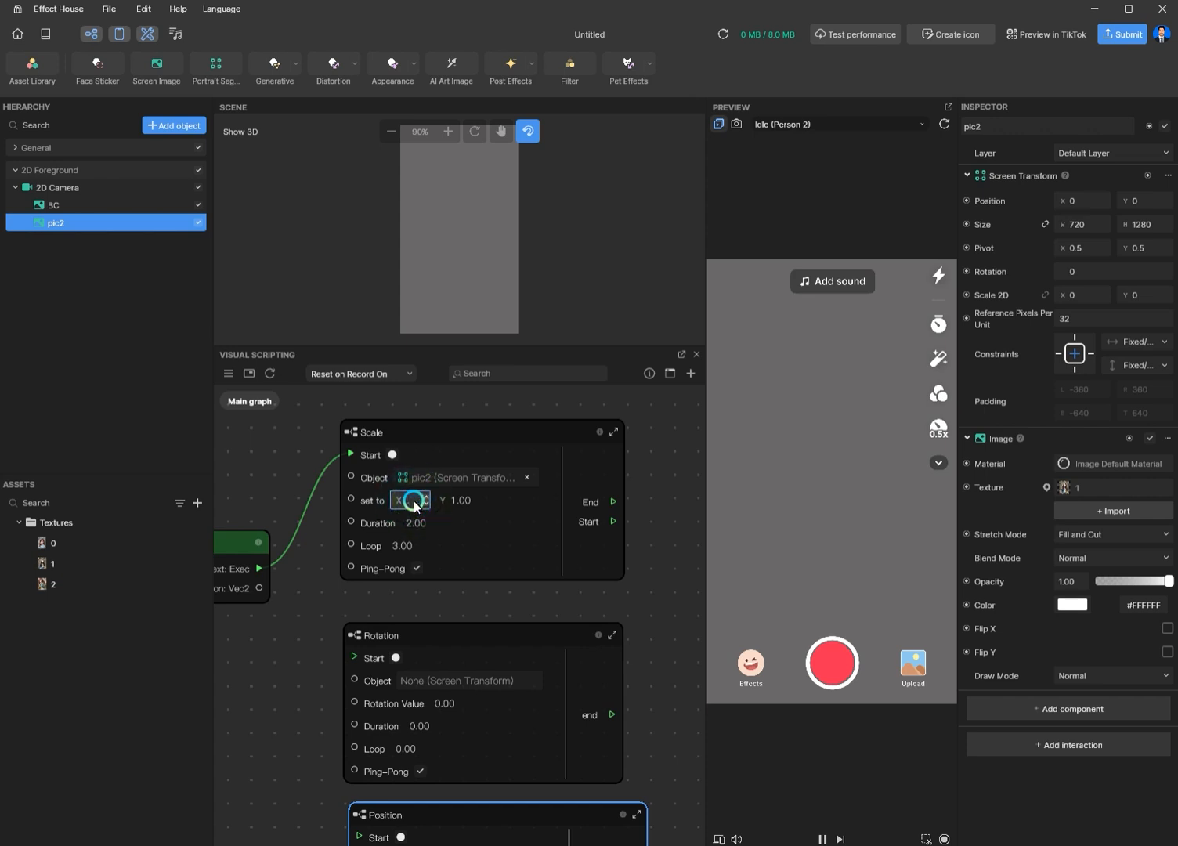
{"action": "type", "text": "0.5"}
{"action": "key", "text": "Tab"}
{"action": "left_click", "coordinate": [332, 636]}
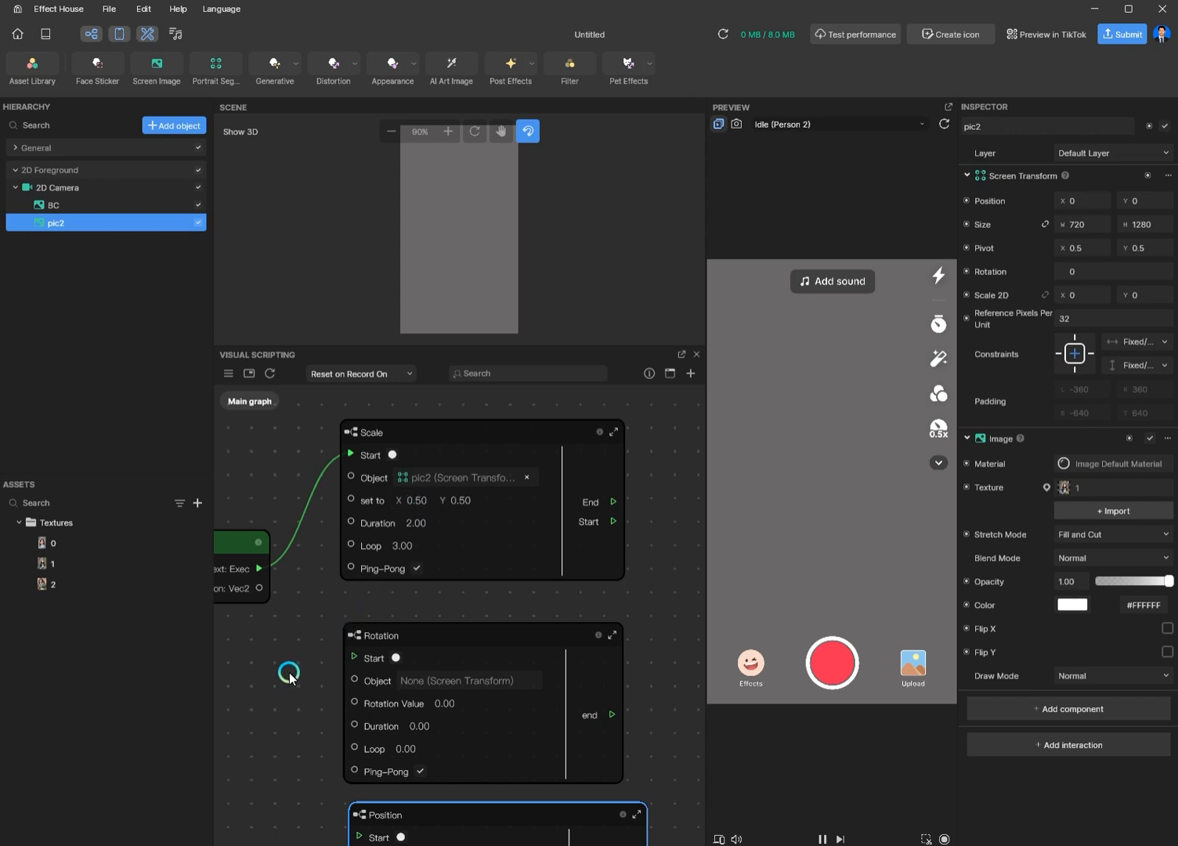
- Place the Rotation node directly beside the Scale node and try to run a wire from Scale's End output
{"action": "scroll", "coordinate": [289, 672], "scroll_direction": "down", "scroll_amount": 1}
{"action": "mouse_move", "coordinate": [284, 681]}
{"action": "middle_mouse_down"}
{"action": "mouse_move", "coordinate": [232, 673]}
{"action": "mouse_move", "coordinate": [263, 694]}
{"action": "middle_mouse_up"}
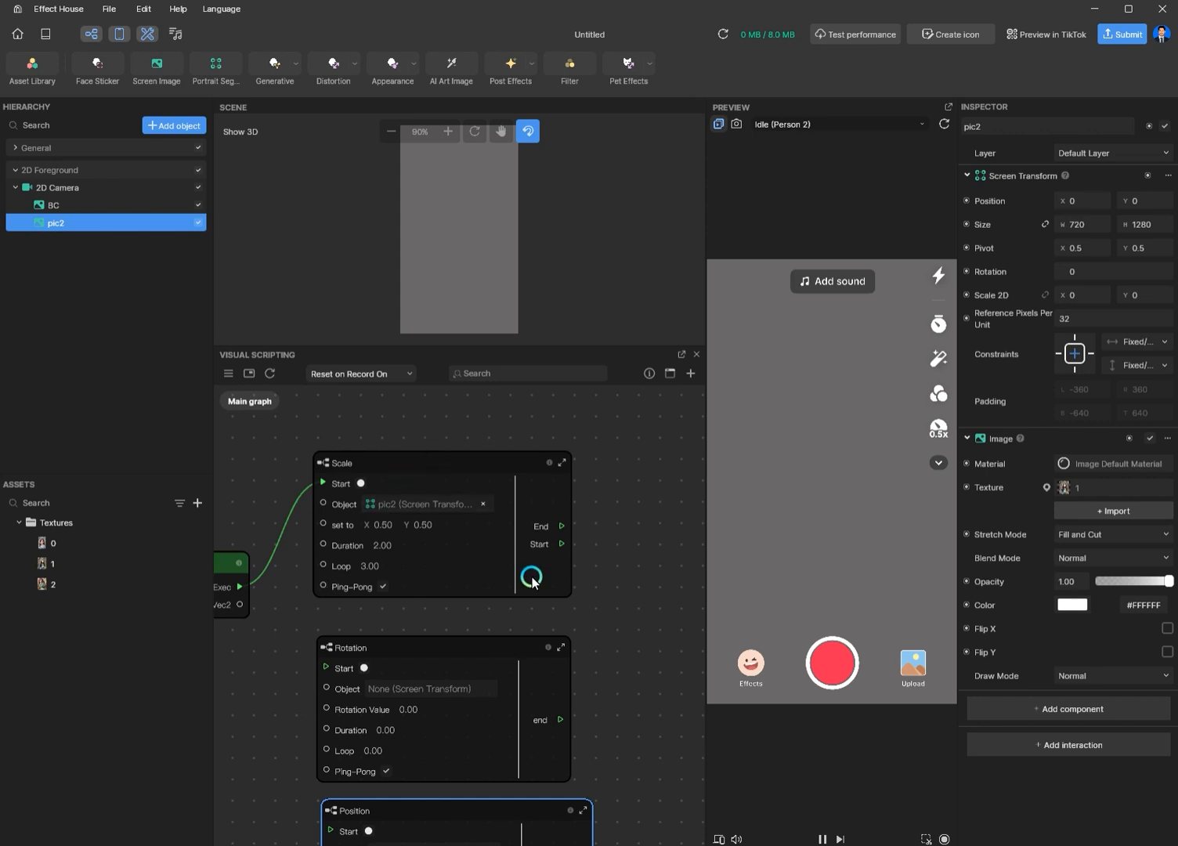
{"action": "left_click_drag", "start_coordinate": [387, 652], "coordinate": [576, 469]}
{"action": "middle_click_drag", "start_coordinate": [537, 724], "coordinate": [468, 809]}
{"action": "scroll", "coordinate": [468, 809], "scroll_direction": "down", "scroll_amount": 1}
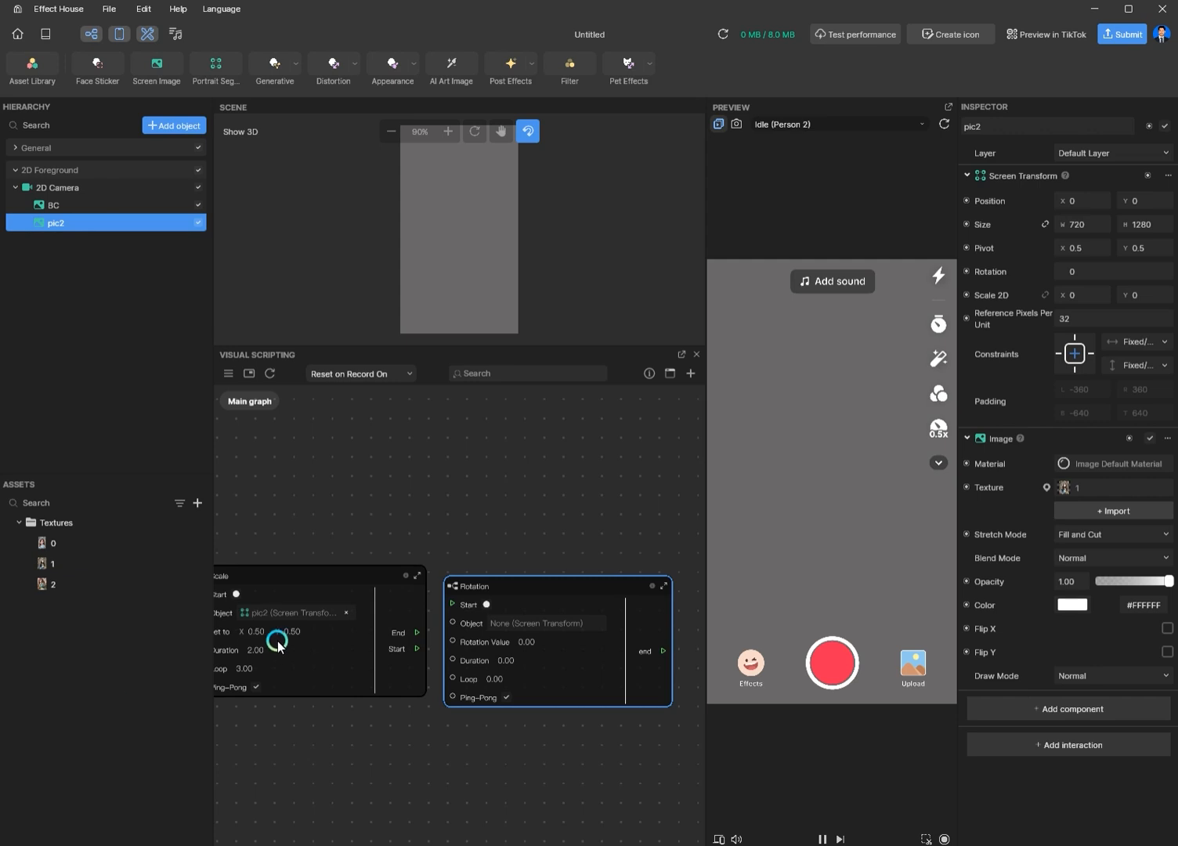
{"action": "scroll", "coordinate": [288, 639], "scroll_direction": "up", "scroll_amount": 1}
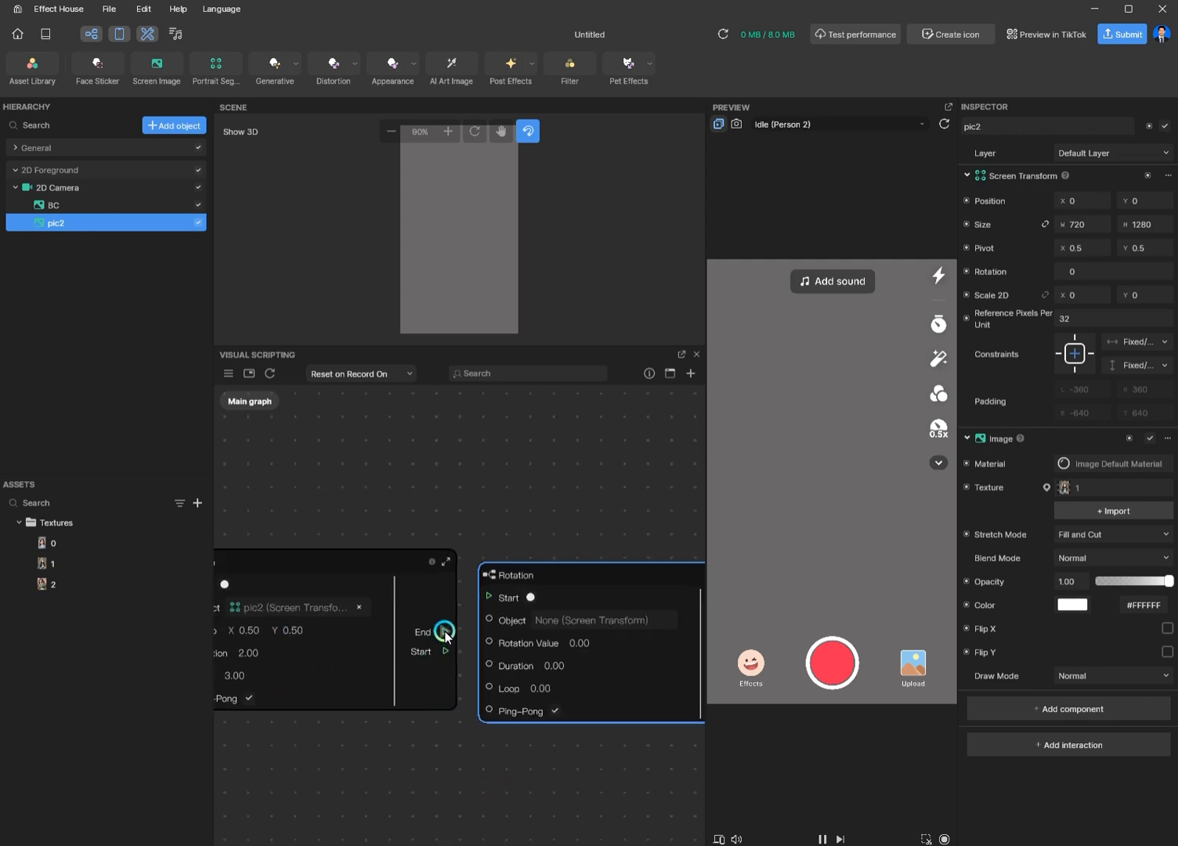
{"action": "left_click_drag", "start_coordinate": [444, 632], "coordinate": [489, 762]}
- Put the Position node beside Scale with Rotation above it, and connect Scale's End output to Position's Start input
{"action": "left_click_drag", "start_coordinate": [552, 574], "coordinate": [578, 413]}
{"action": "scroll", "coordinate": [481, 644], "scroll_direction": "down", "scroll_amount": 2}
{"action": "middle_click_drag", "start_coordinate": [470, 719], "coordinate": [433, 646]}
{"action": "left_click_drag", "start_coordinate": [321, 756], "coordinate": [509, 564]}
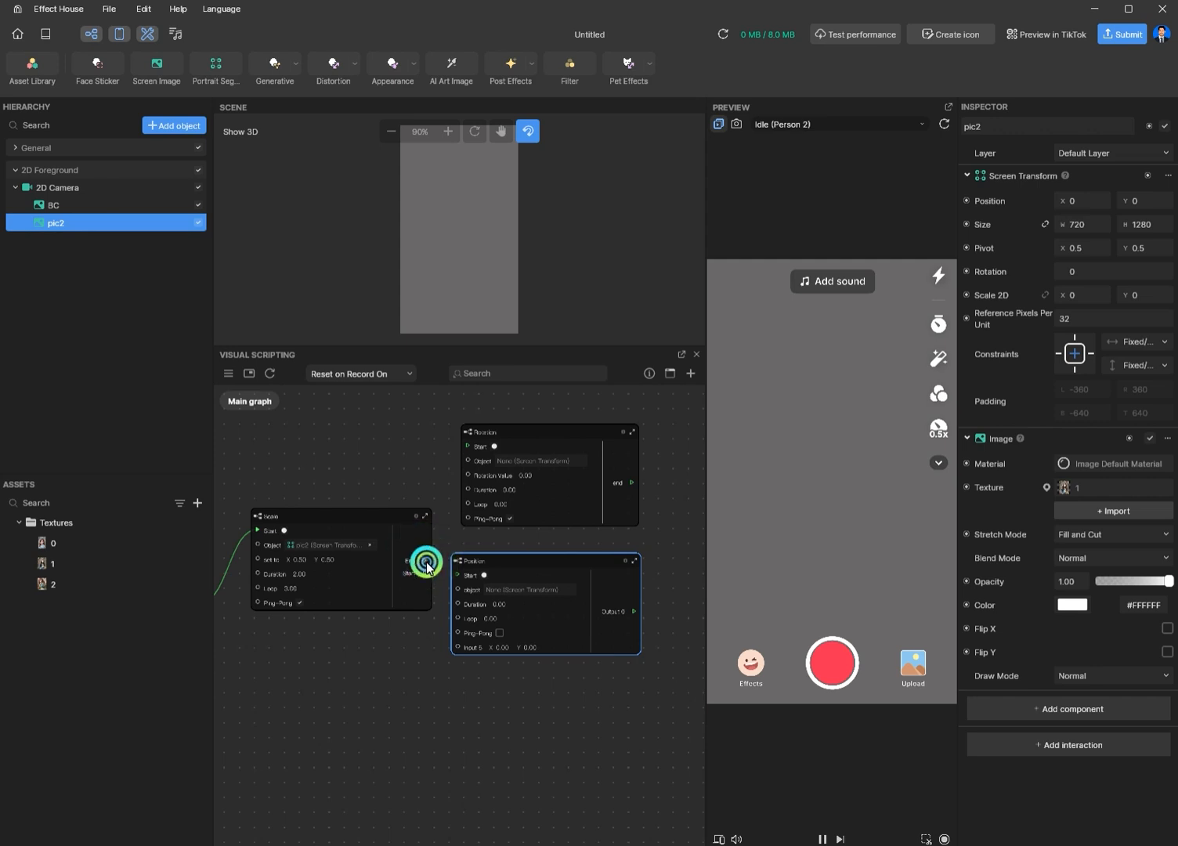
{"action": "left_click_drag", "start_coordinate": [426, 563], "coordinate": [451, 576]}
- Assign pic2 as the Position node's object and set its duration to 2
{"action": "scroll", "coordinate": [517, 662], "scroll_direction": "up", "scroll_amount": 2}
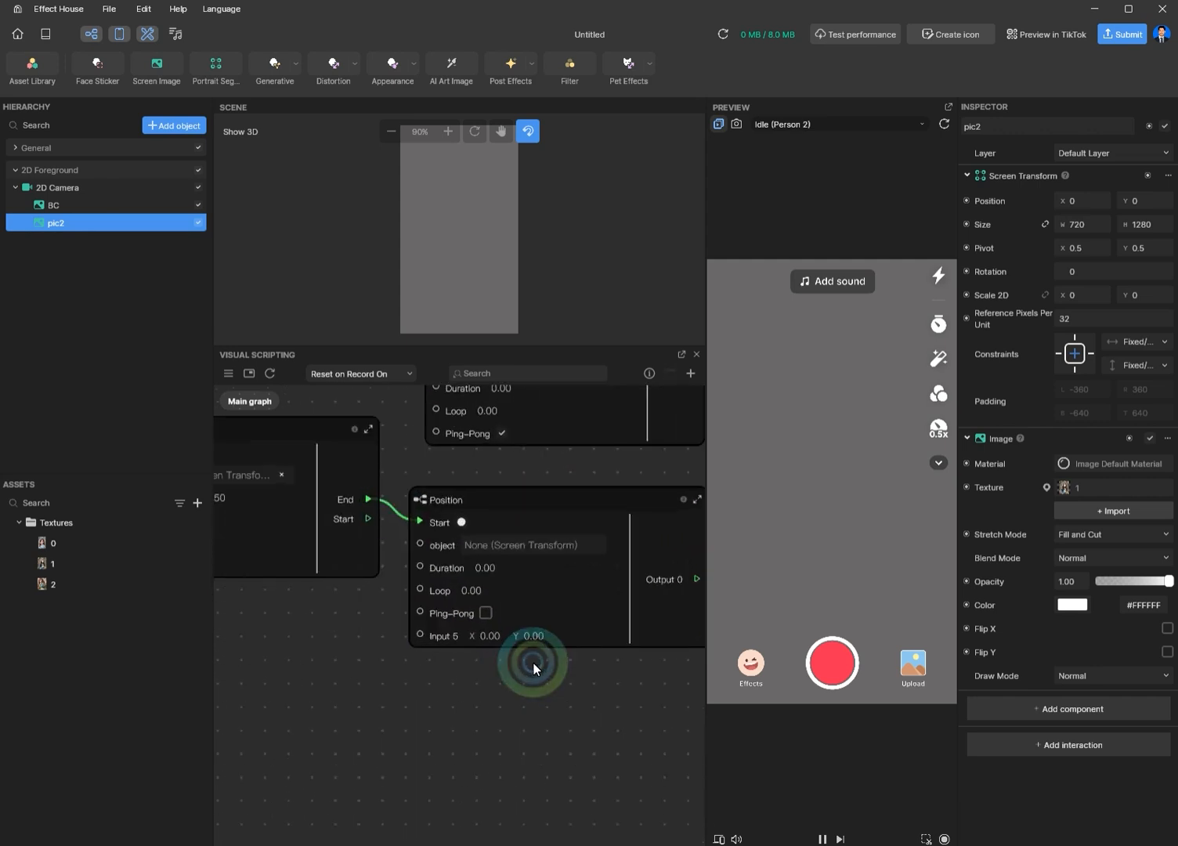
{"action": "middle_click_drag", "start_coordinate": [521, 779], "coordinate": [530, 808]}
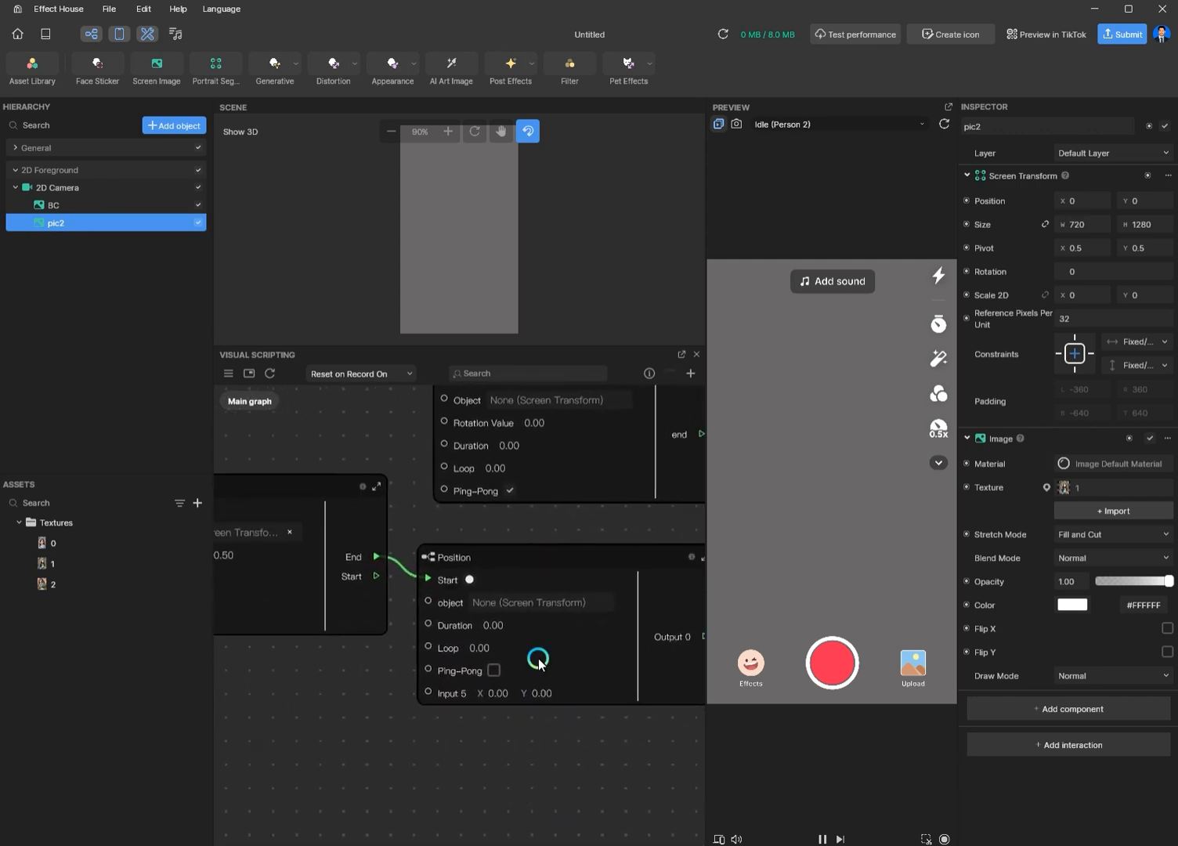
{"action": "left_click", "coordinate": [561, 600]}
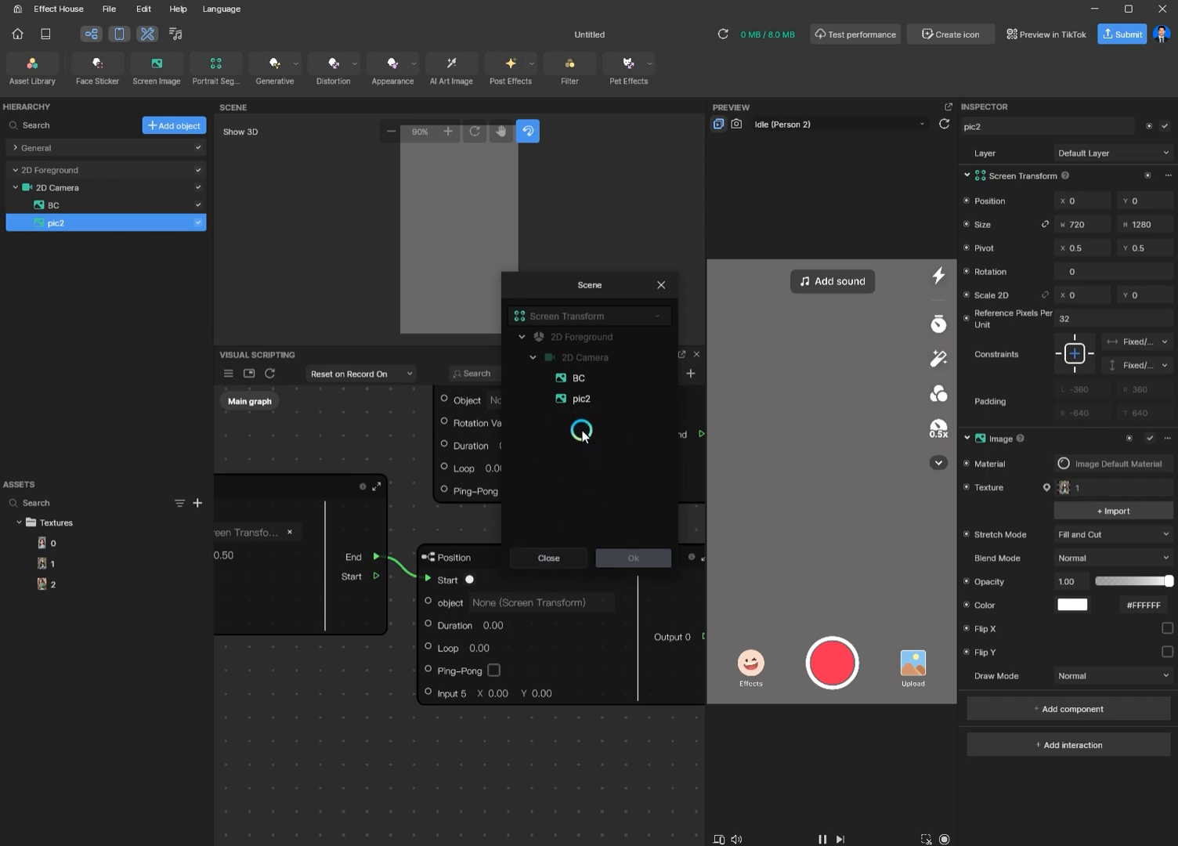
{"action": "left_click", "coordinate": [578, 397]}
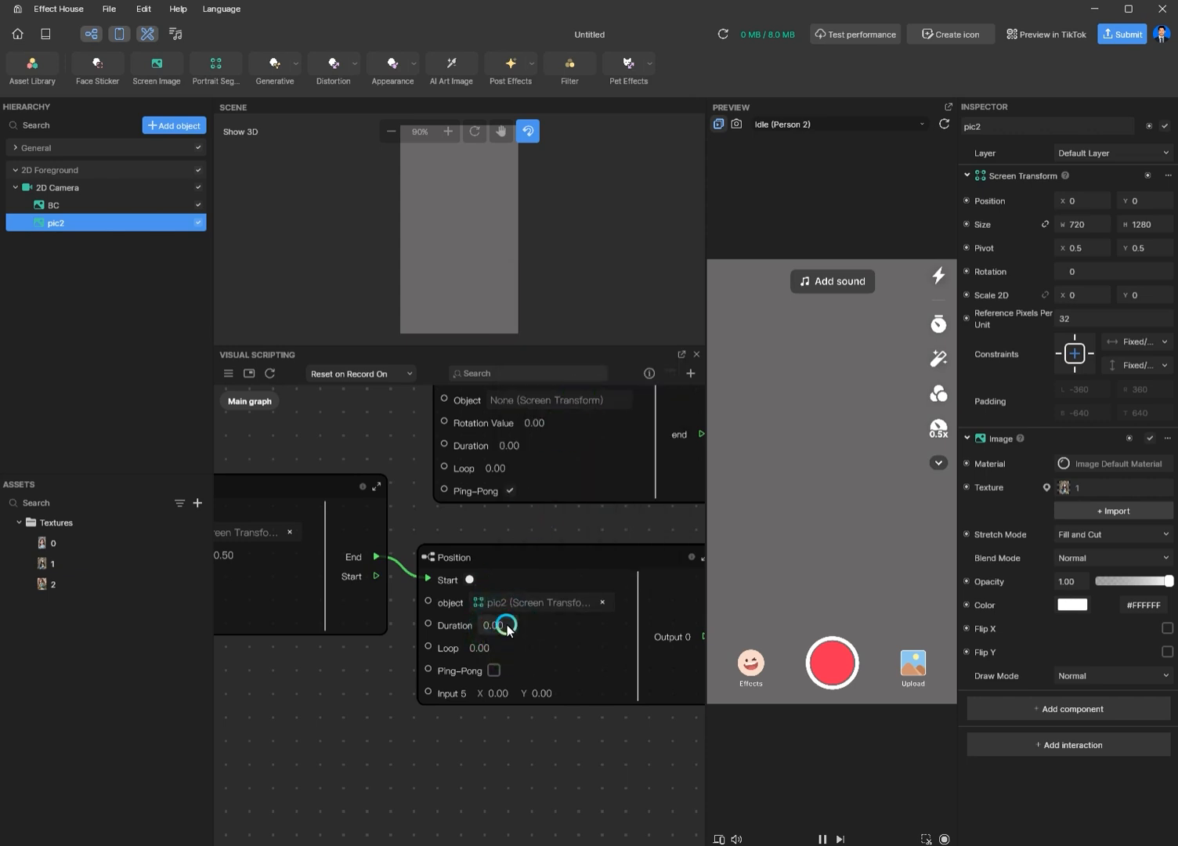
{"action": "left_click_drag", "start_coordinate": [506, 625], "coordinate": [476, 622]}
{"action": "type", "text": "2"}
{"action": "left_click", "coordinate": [492, 652]}
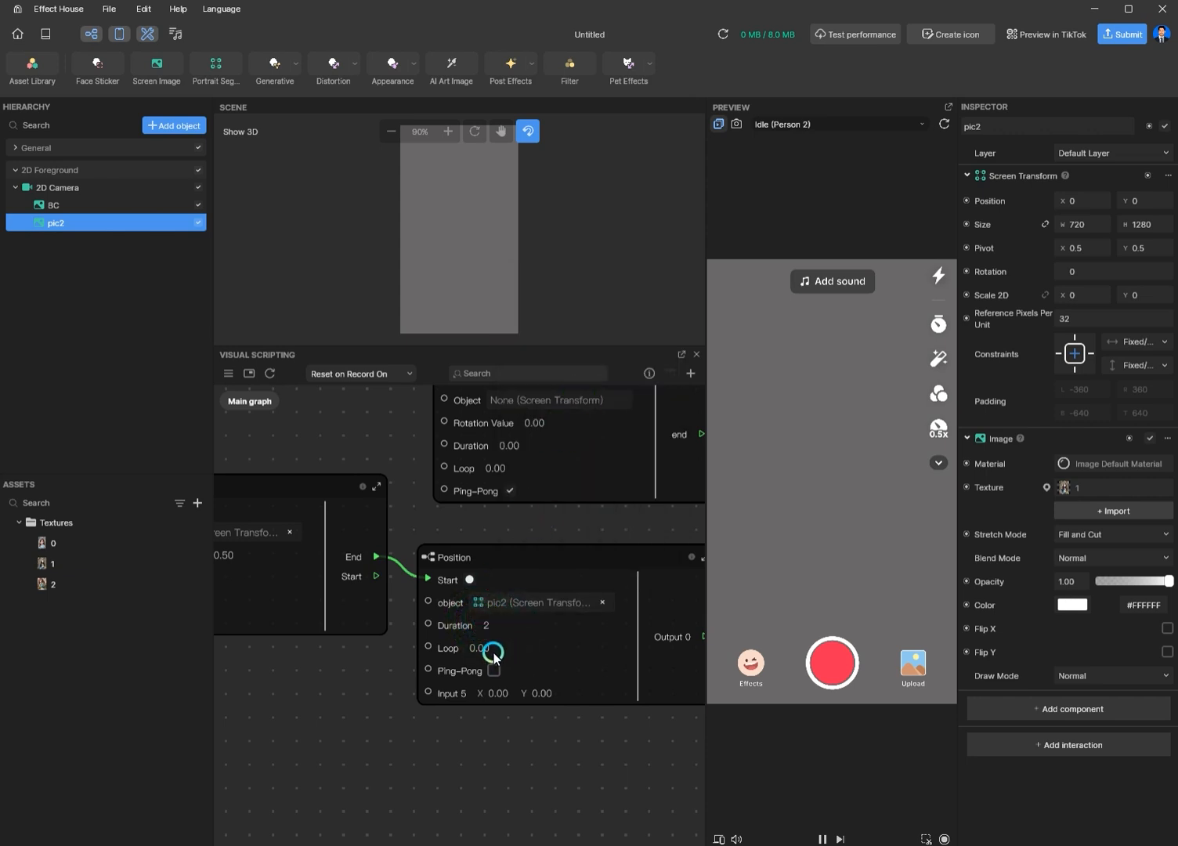
{"action": "left_click", "coordinate": [510, 787]}
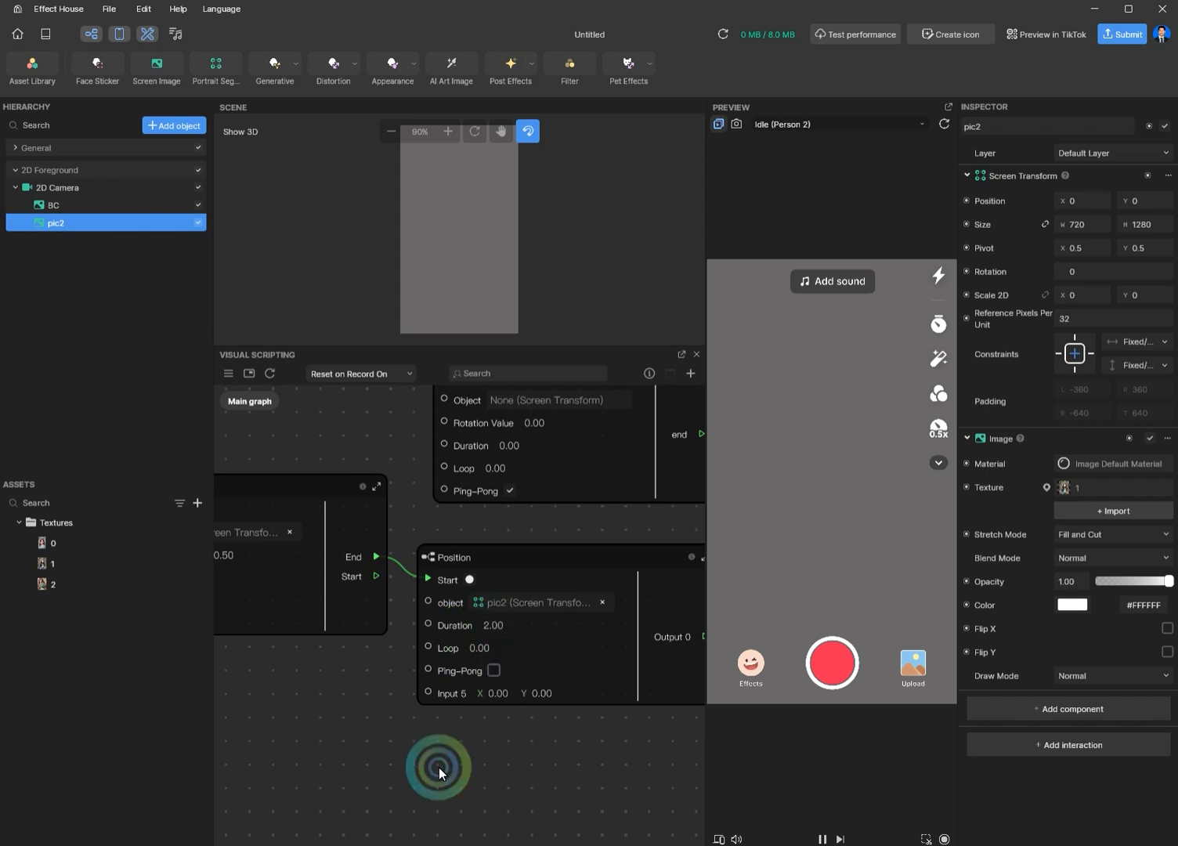
- Set the Position node's Input 5 to X -150 and Y 150
{"action": "left_click", "coordinate": [503, 694]}
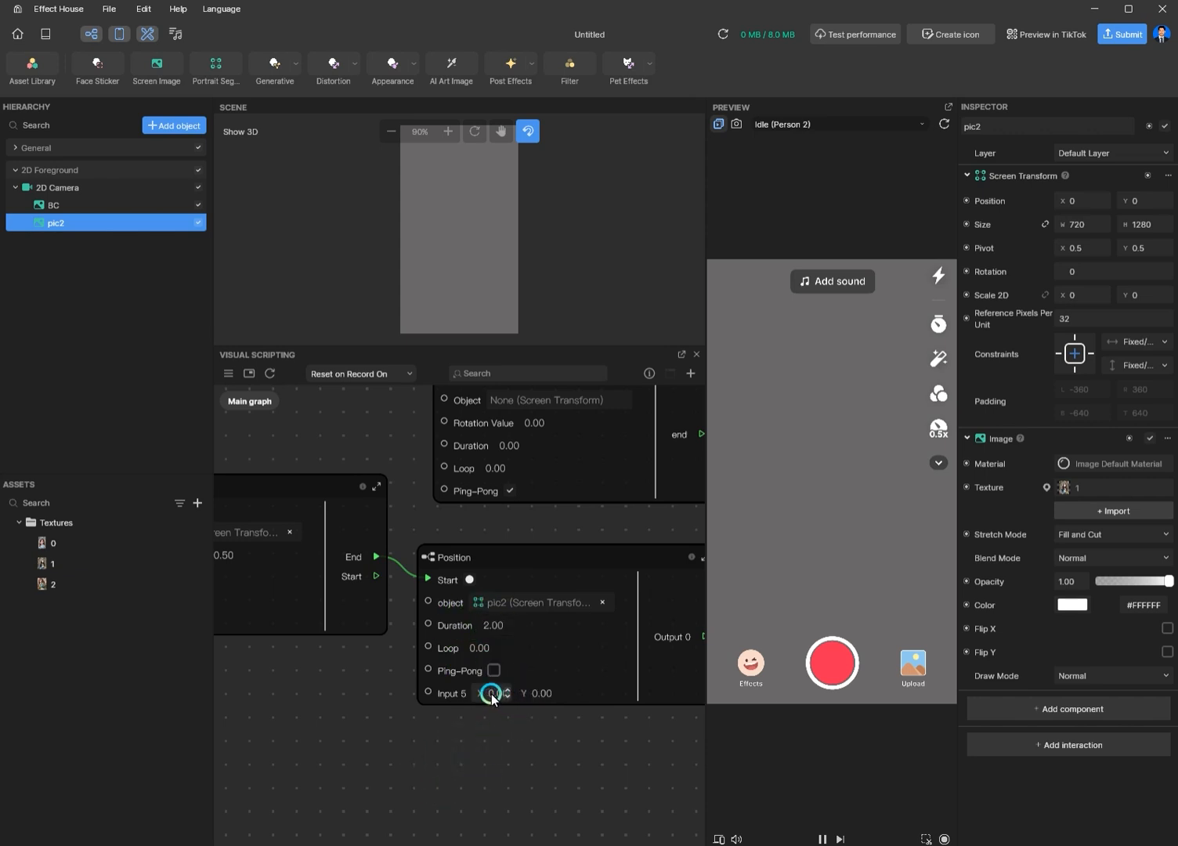
{"action": "left_click_drag", "start_coordinate": [492, 696], "coordinate": [545, 698]}
{"action": "key", "text": "BackSpace"}
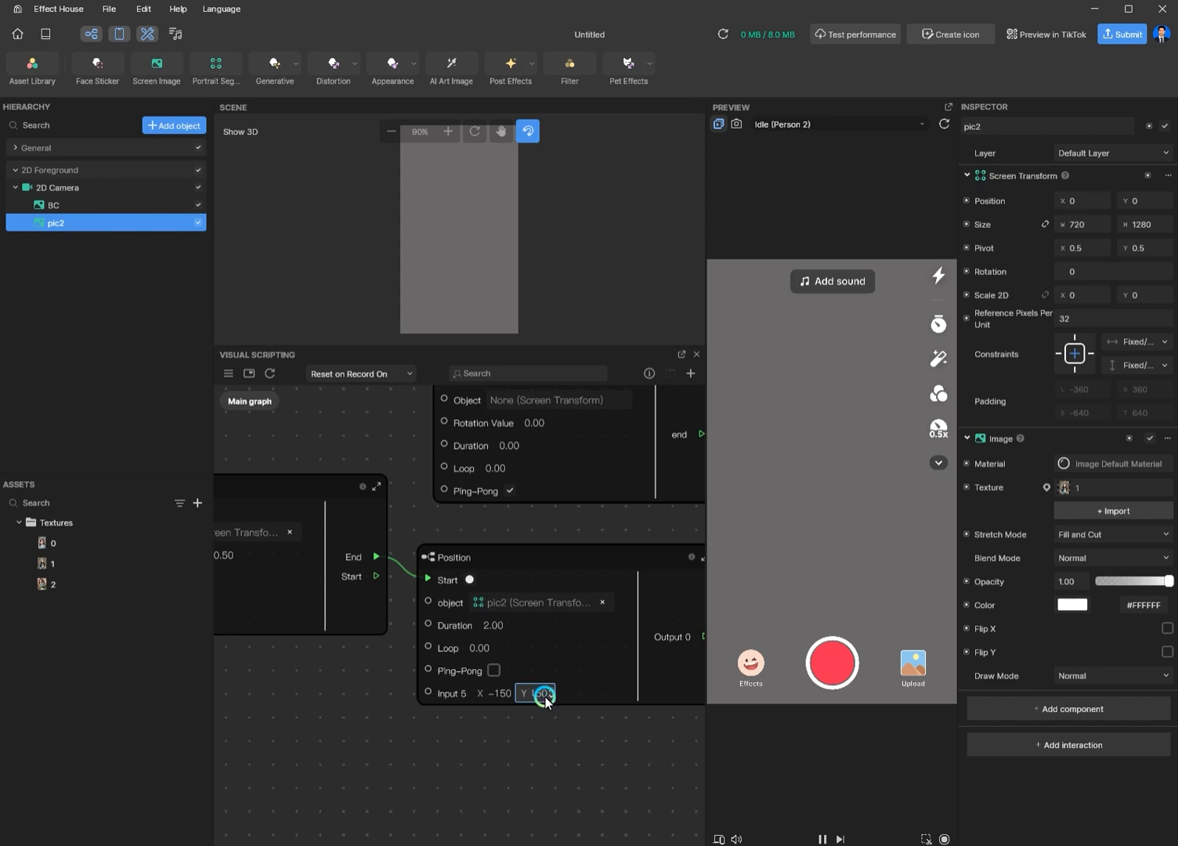
- Place the Rotation node after the Position node and connect Position's Output 0 to Rotation's Start input
{"action": "scroll", "coordinate": [576, 739], "scroll_direction": "down", "scroll_amount": 4}
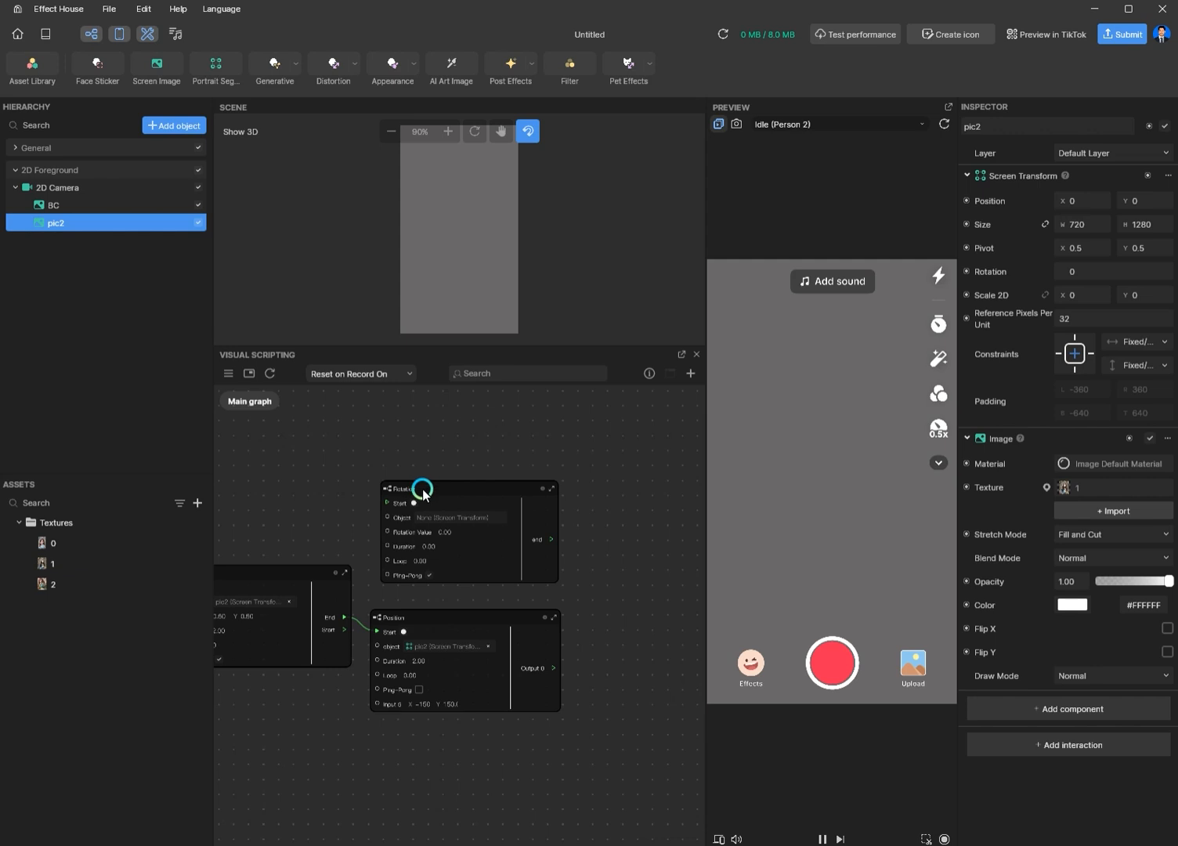
{"action": "left_click_drag", "start_coordinate": [423, 489], "coordinate": [616, 619]}
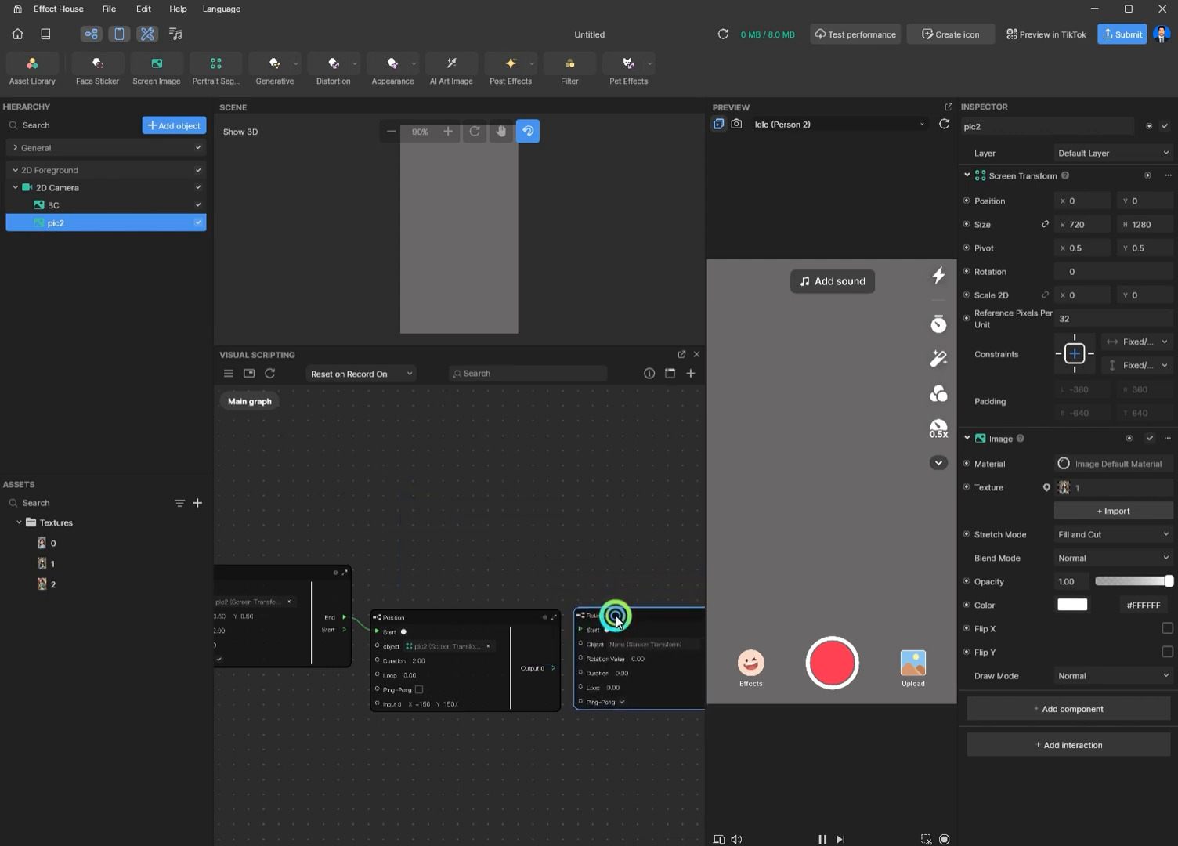
{"action": "scroll", "coordinate": [501, 775], "scroll_direction": "up", "scroll_amount": 3}
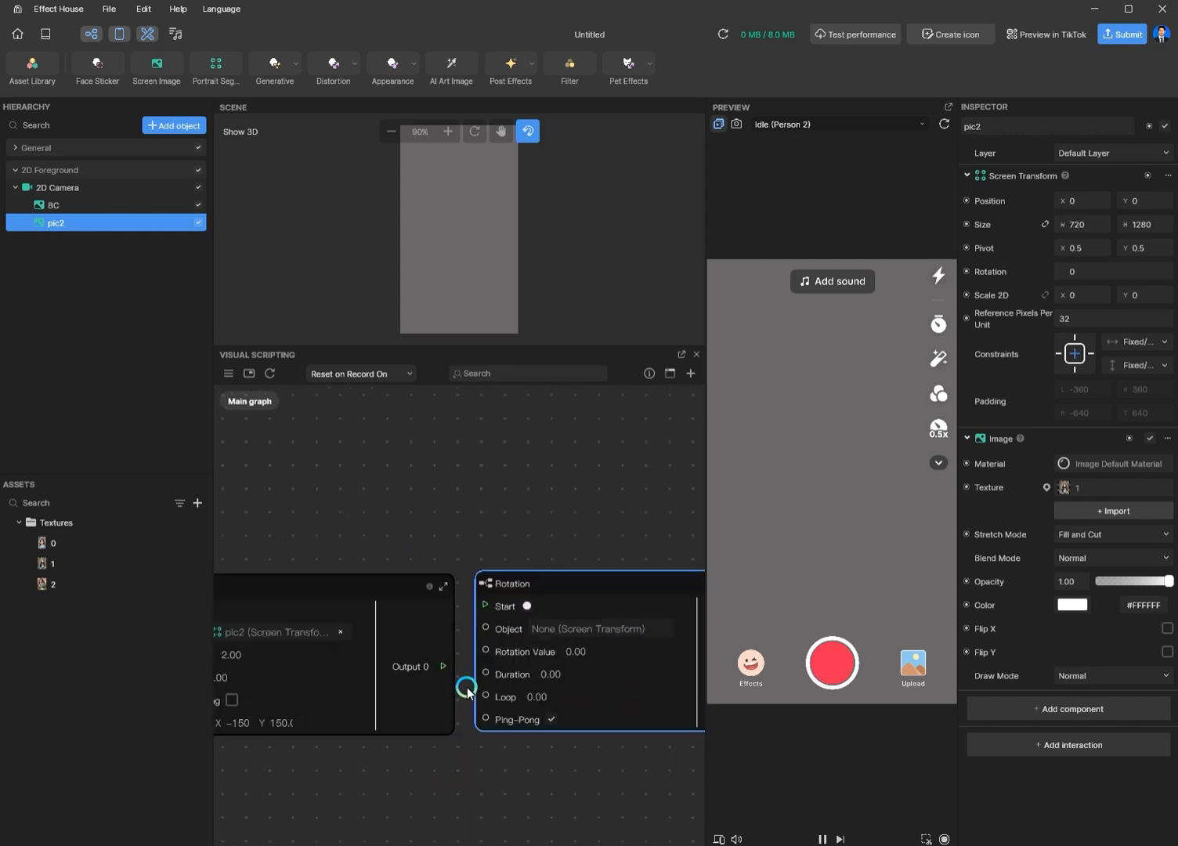
{"action": "left_click_drag", "start_coordinate": [445, 667], "coordinate": [478, 611]}
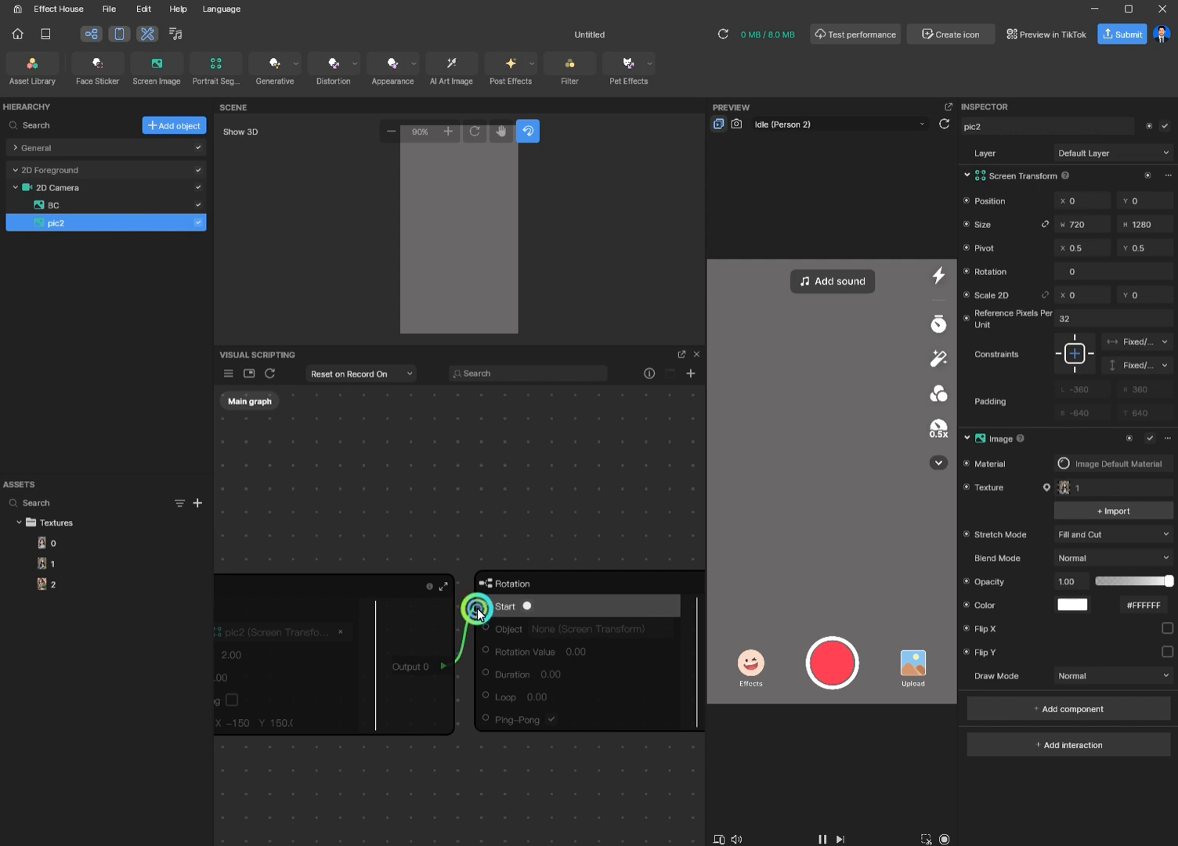
- Assign pic2 as the Rotation node's object and set its Rotation Value to 360
{"action": "scroll", "coordinate": [584, 774], "scroll_direction": "up", "scroll_amount": 1}
{"action": "middle_click_drag", "start_coordinate": [585, 774], "coordinate": [529, 771]}
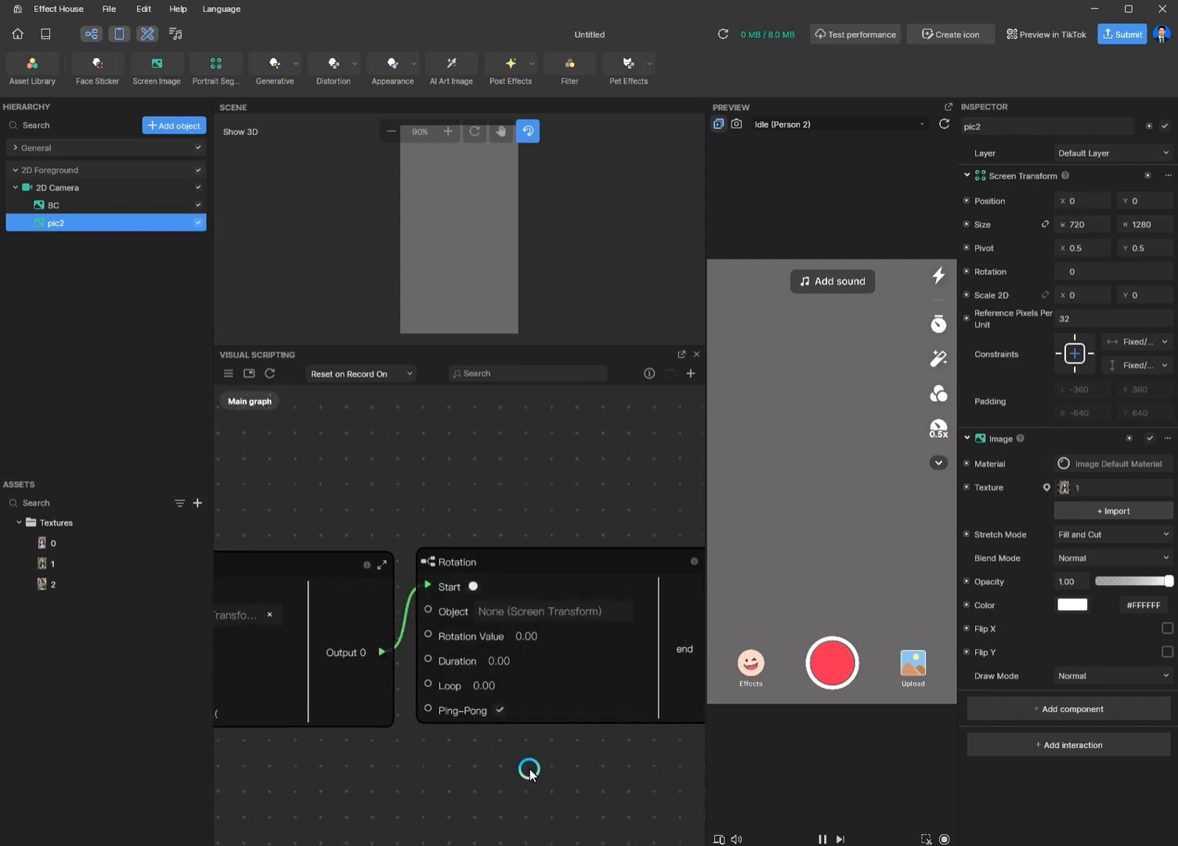
{"action": "left_click", "coordinate": [586, 613]}
{"action": "left_click", "coordinate": [564, 399]}
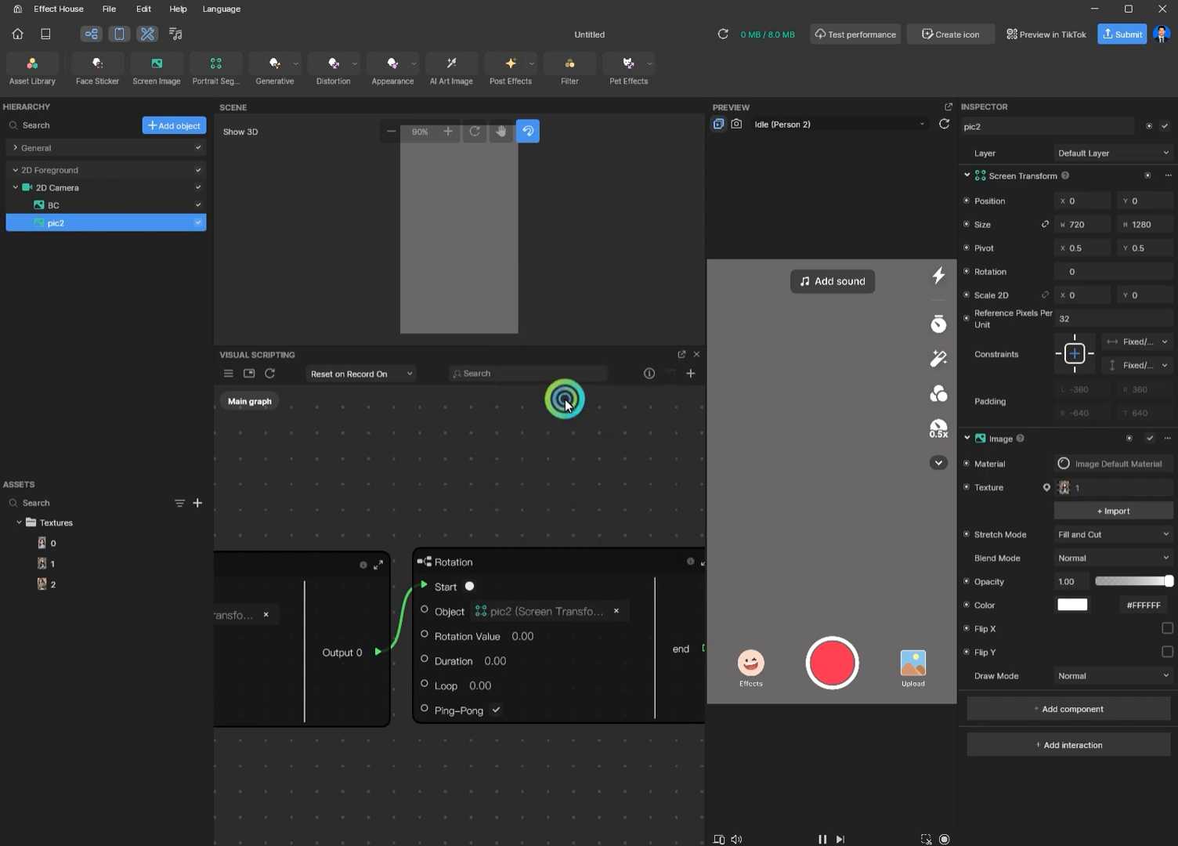
{"action": "left_click", "coordinate": [491, 687]}
{"action": "left_click", "coordinate": [521, 635]}
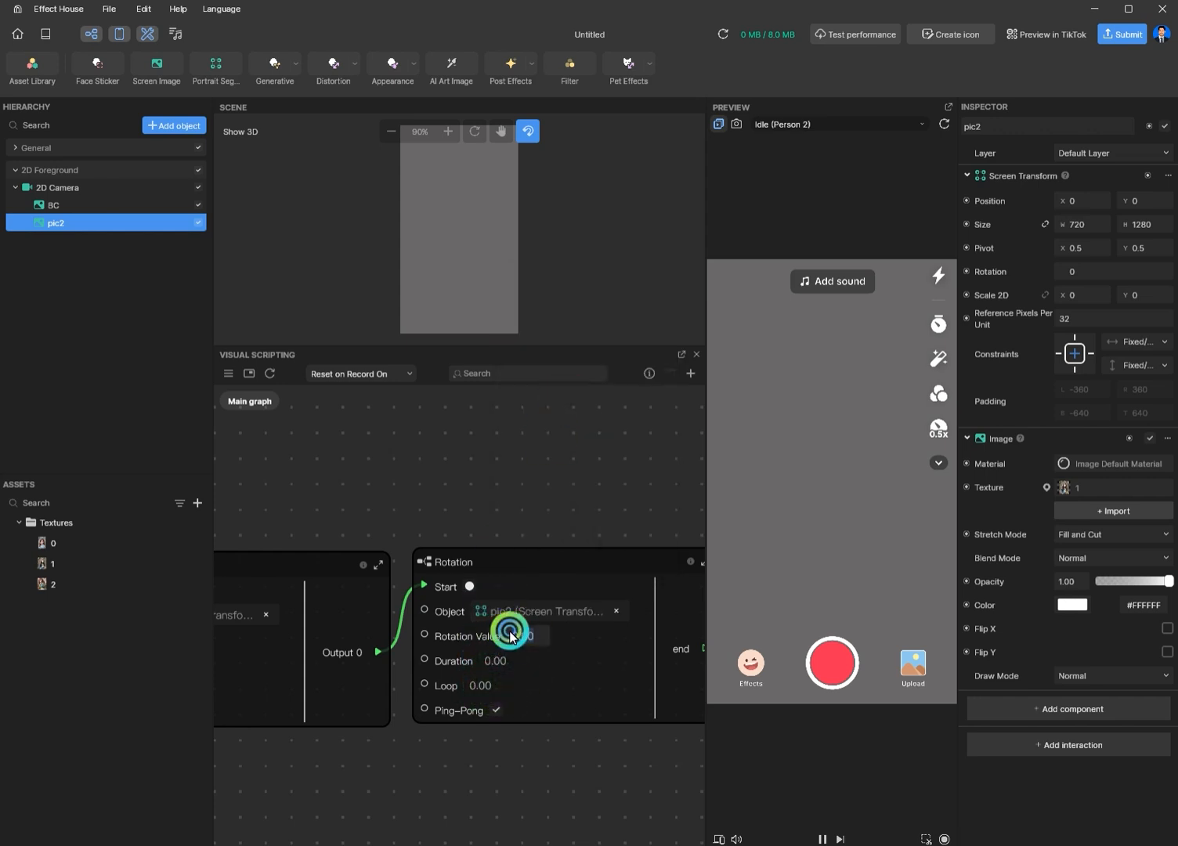
{"action": "type", "text": "360"}
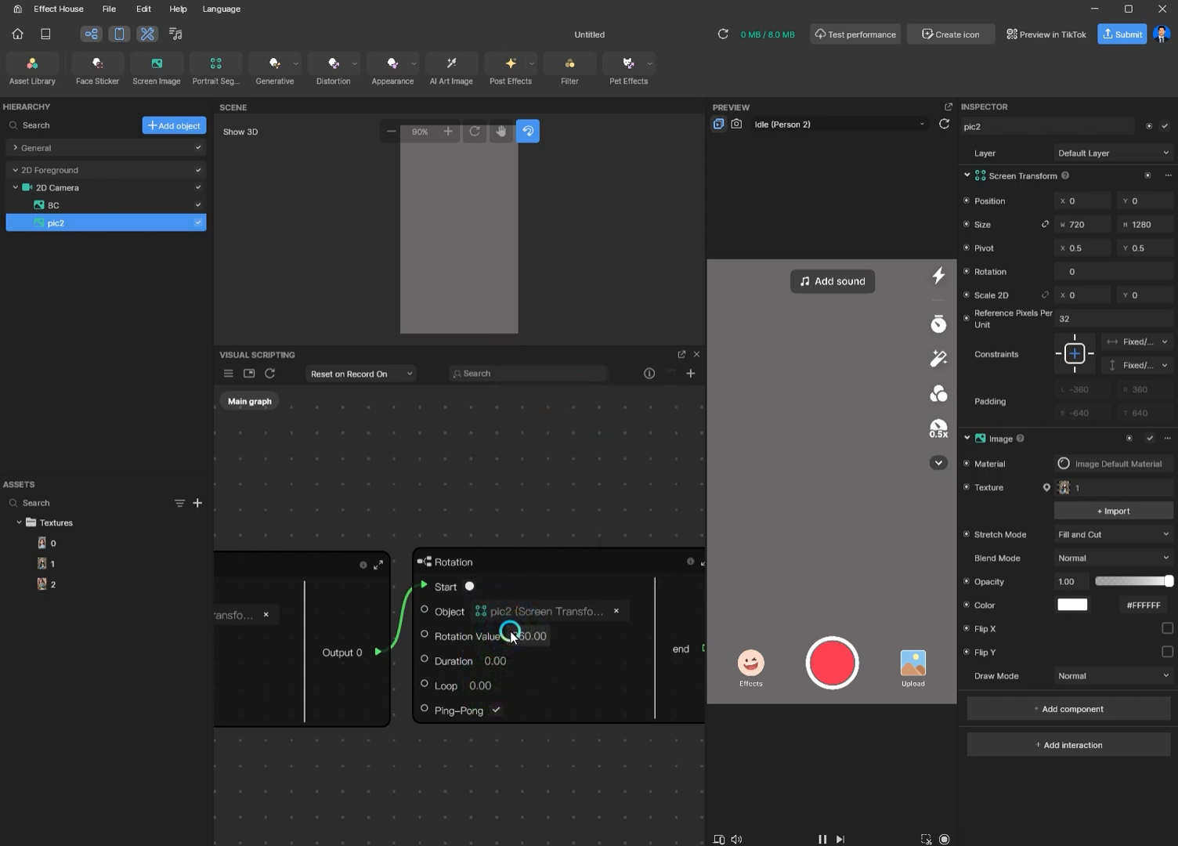
- Set the Rotation node's duration to 2 and its loop to 5, keeping Ping-Pong enabled
{"action": "left_click", "coordinate": [468, 662]}
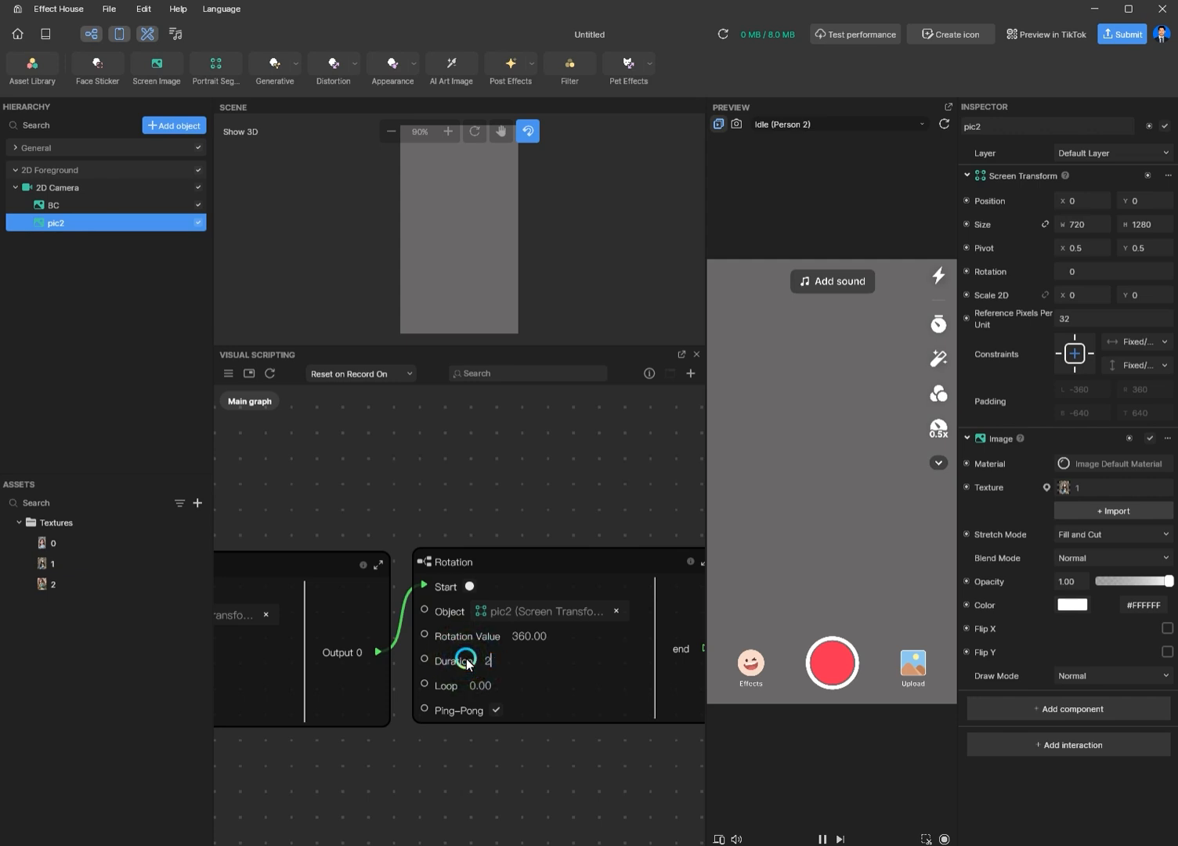
{"action": "left_click", "coordinate": [497, 686]}
{"action": "left_click_drag", "start_coordinate": [497, 686], "coordinate": [463, 686]}
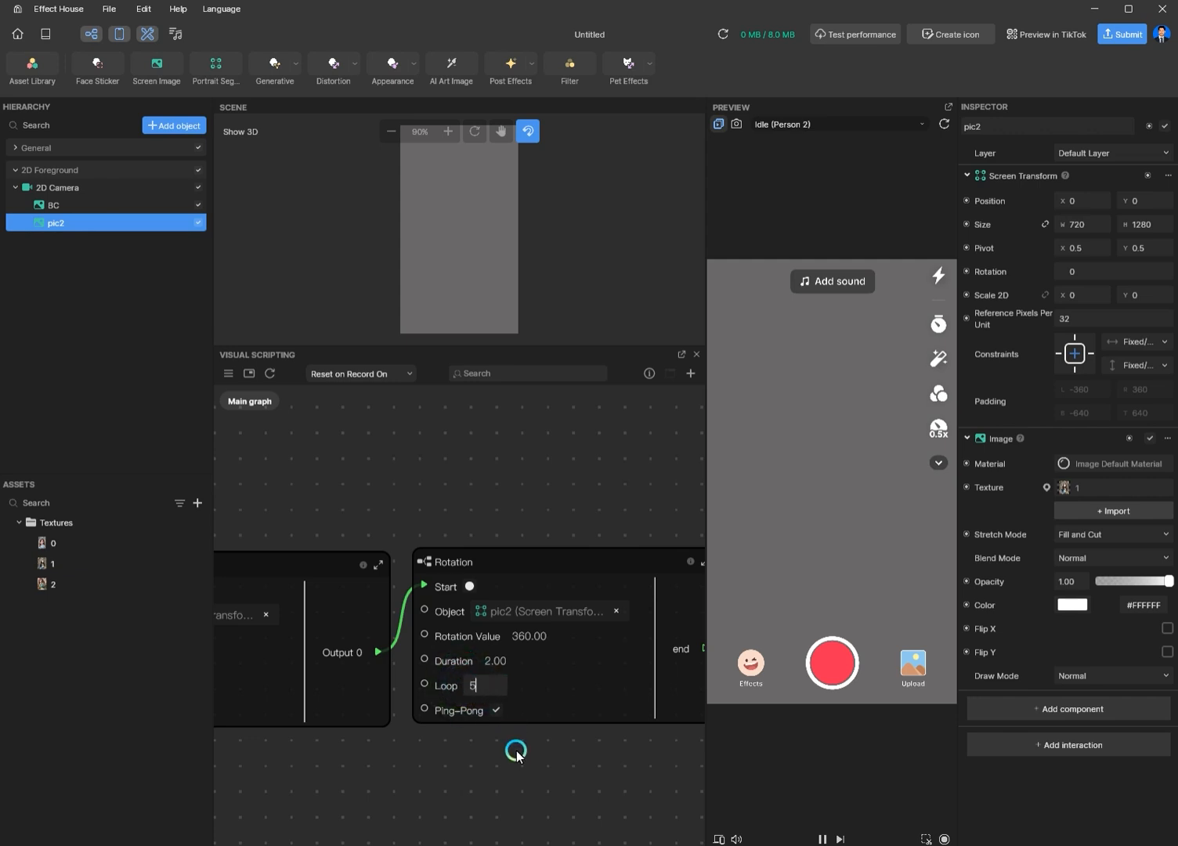
{"action": "left_click", "coordinate": [515, 783]}
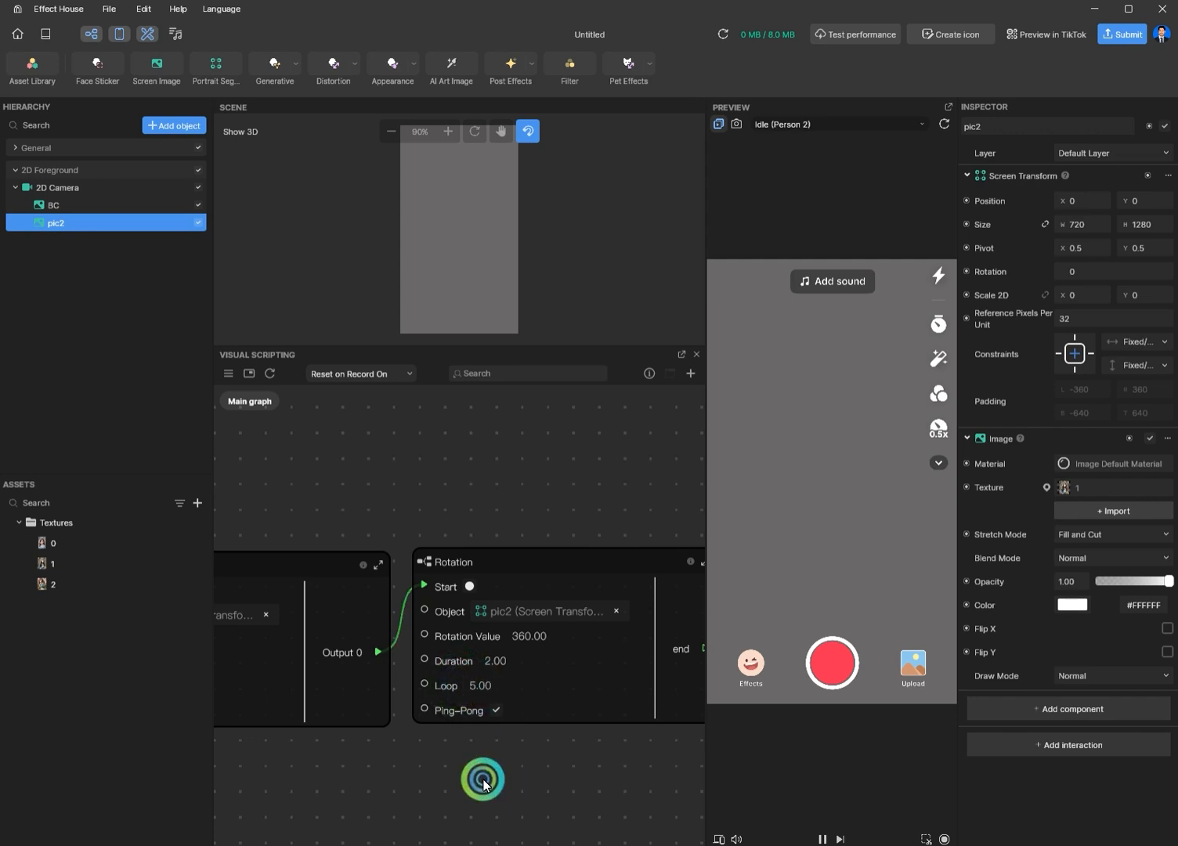
{"action": "left_click", "coordinate": [494, 712]}
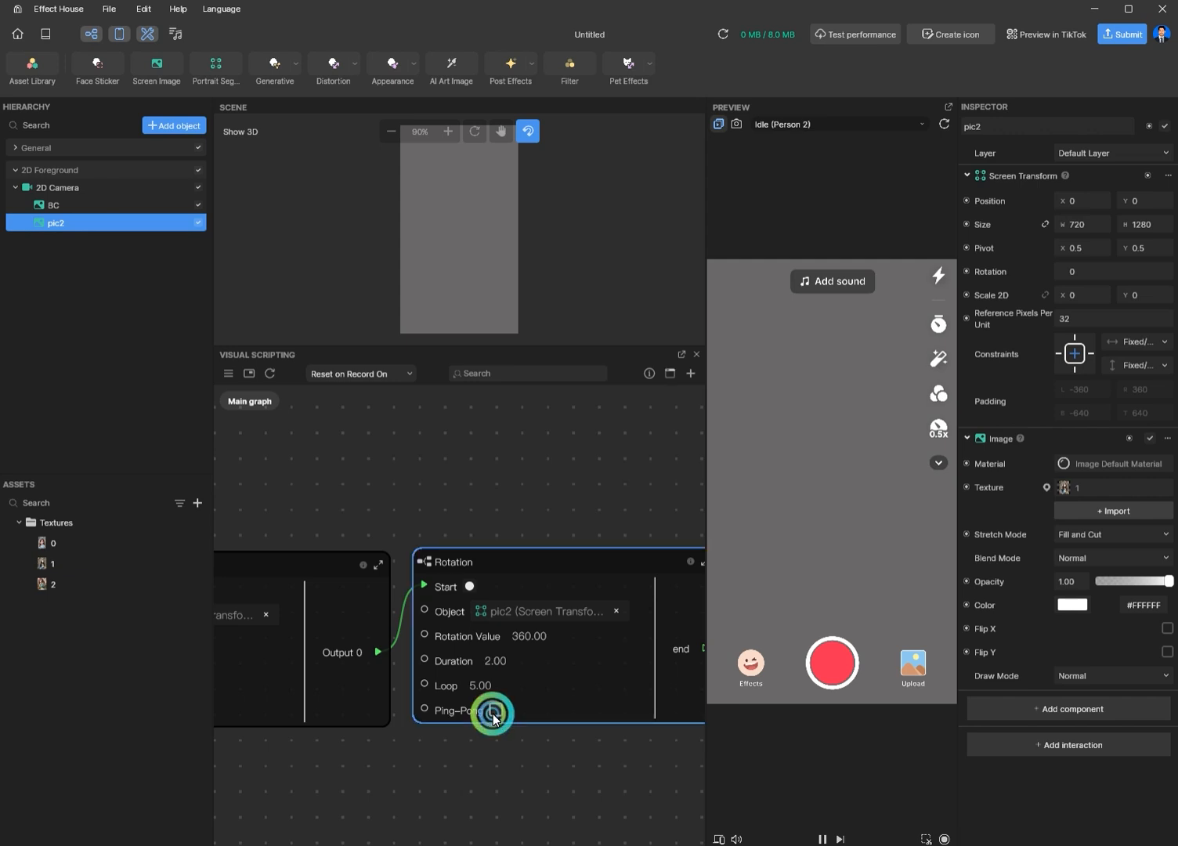
{"action": "left_click", "coordinate": [498, 762]}
- Test the chained animation by tapping the preview screen, and reset the effect to replay it
{"action": "scroll", "coordinate": [498, 760], "scroll_direction": "down", "scroll_amount": 5}
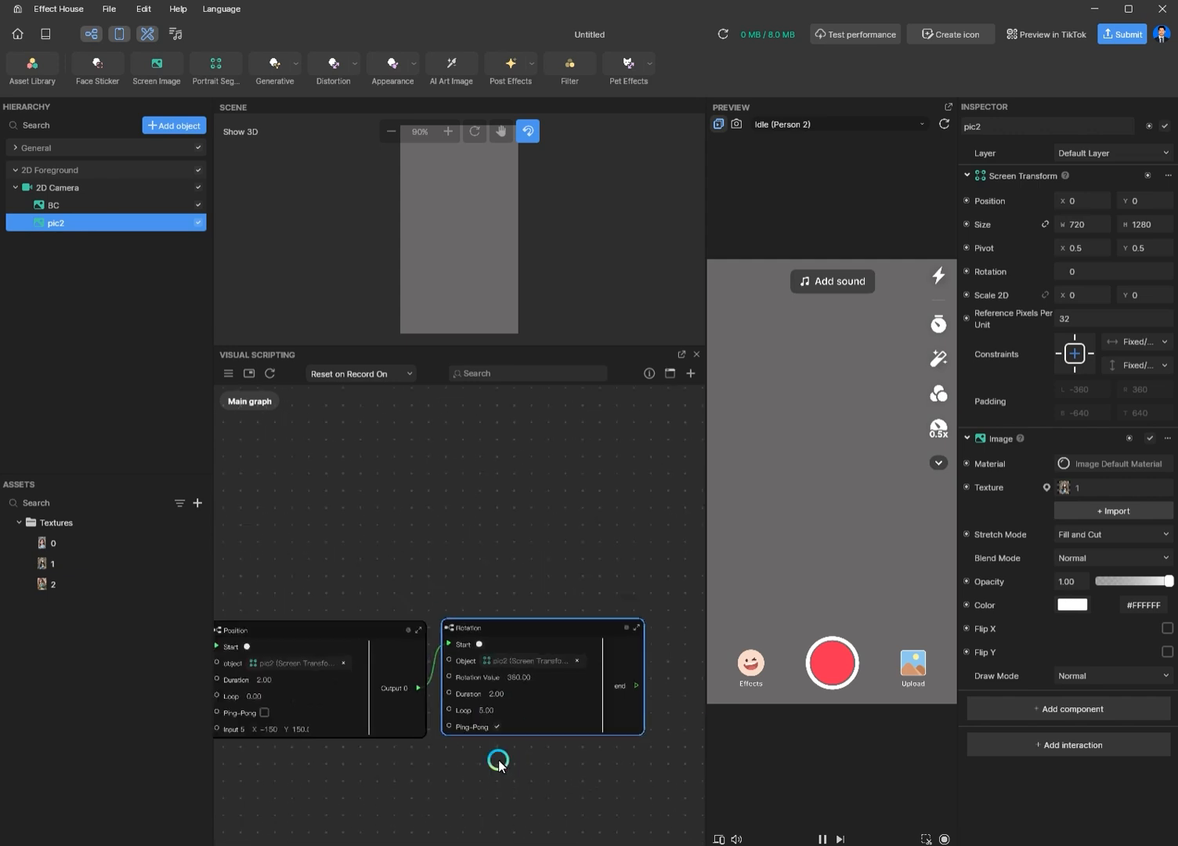
{"action": "scroll", "coordinate": [321, 579], "scroll_direction": "down", "scroll_amount": 3}
{"action": "middle_click_drag", "start_coordinate": [321, 579], "coordinate": [413, 538]}
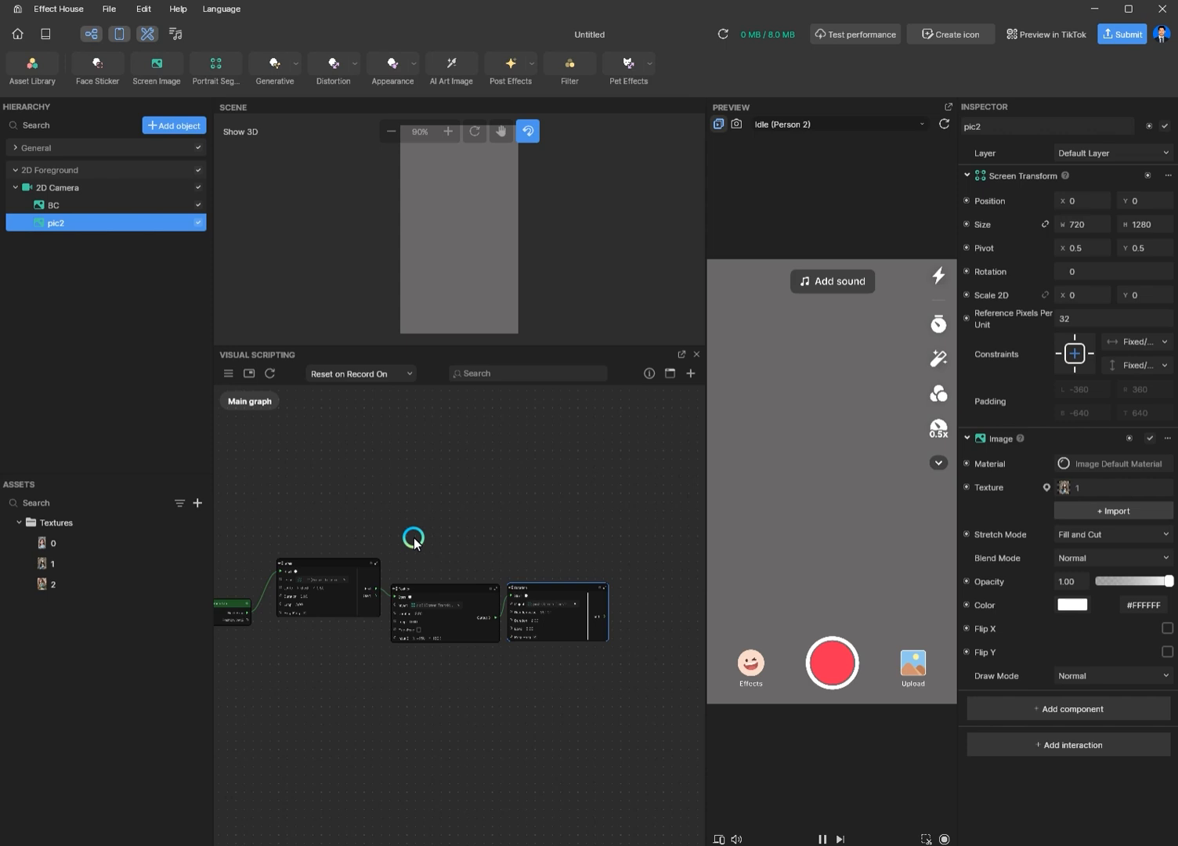
{"action": "left_click", "coordinate": [885, 523]}
{"action": "left_click", "coordinate": [943, 124]}
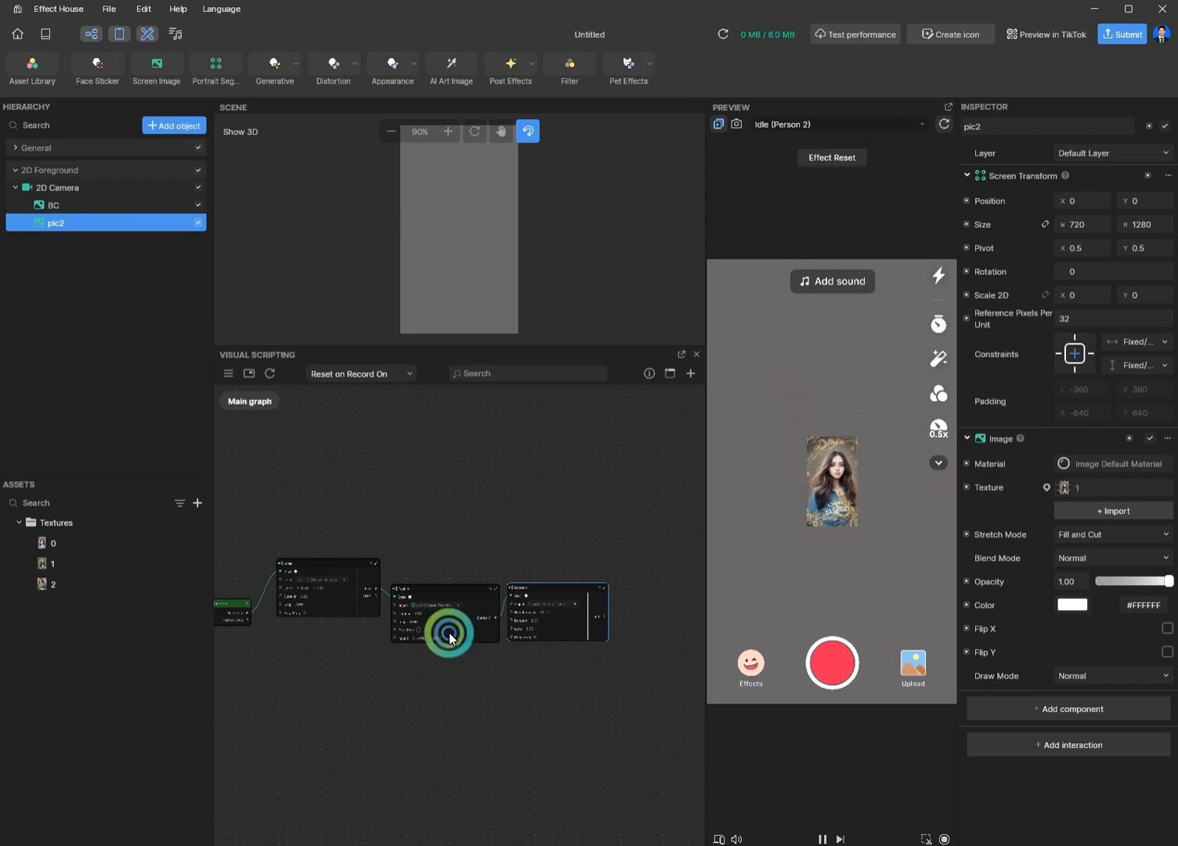
- Turn off Ping-Pong on the Scale node and set its loop to 1
{"action": "scroll", "coordinate": [309, 627], "scroll_direction": "up", "scroll_amount": 6}
{"action": "scroll", "coordinate": [272, 623], "scroll_direction": "up", "scroll_amount": 2}
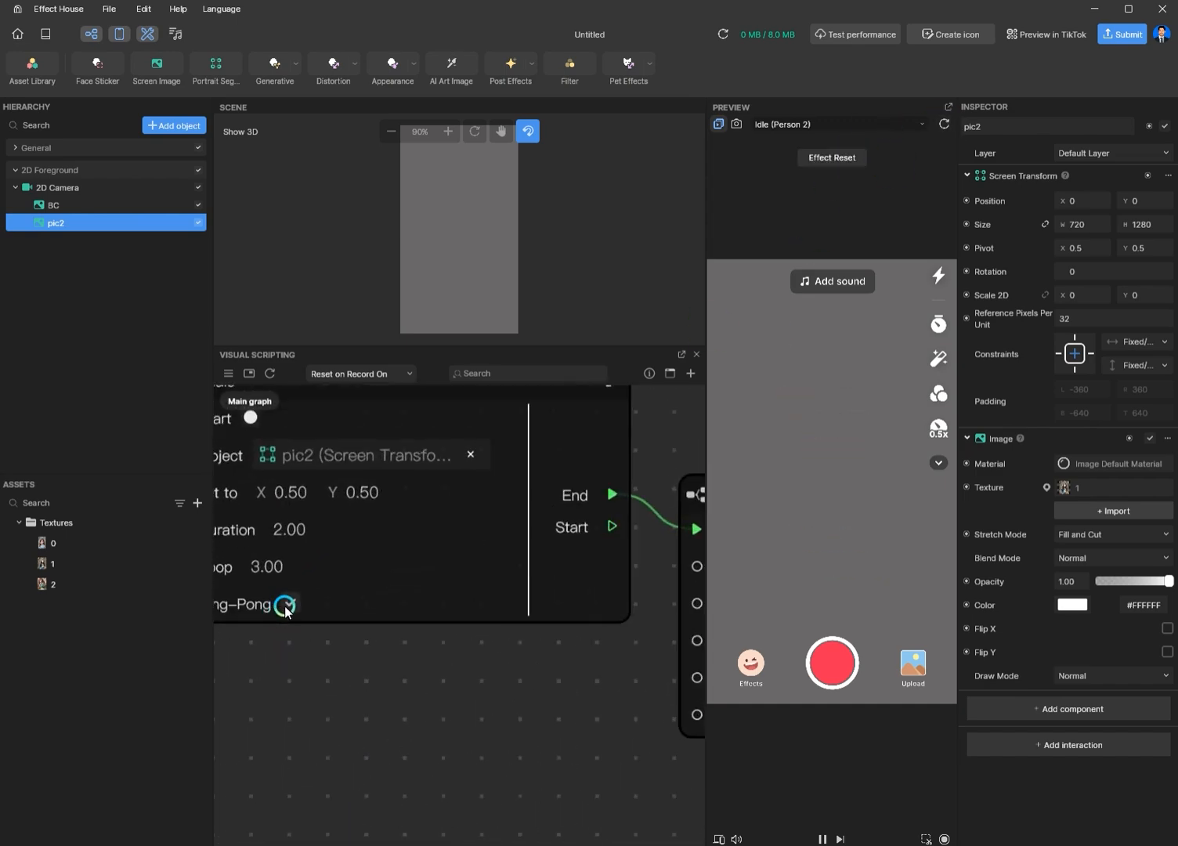
{"action": "left_click", "coordinate": [285, 605]}
{"action": "middle_click_drag", "start_coordinate": [283, 689], "coordinate": [431, 793]}
{"action": "scroll", "coordinate": [431, 793], "scroll_direction": "up", "scroll_amount": 1}
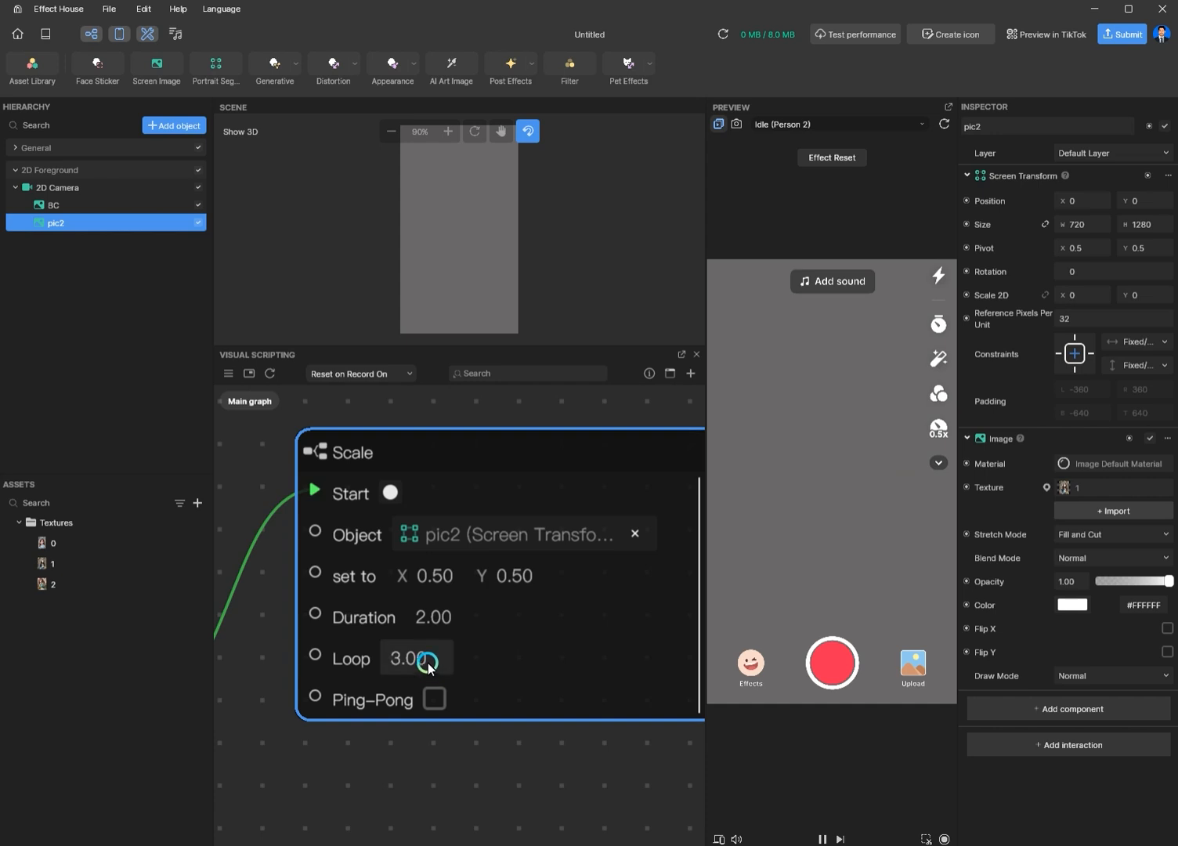
{"action": "double_click", "coordinate": [384, 658]}
{"action": "type", "text": "1"}
{"action": "left_click", "coordinate": [442, 779]}
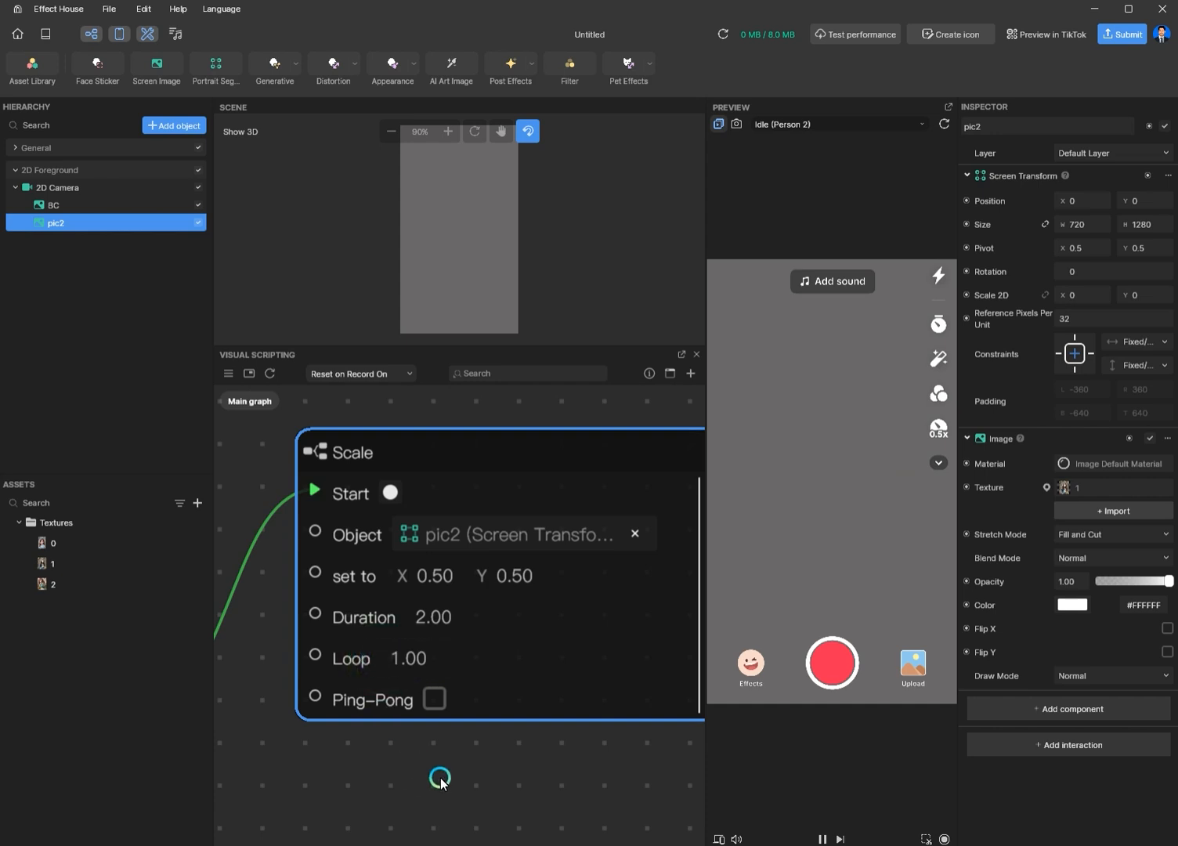
{"action": "scroll", "coordinate": [442, 779], "scroll_direction": "down", "scroll_amount": 4}
{"action": "scroll", "coordinate": [531, 799], "scroll_direction": "down", "scroll_amount": 2}
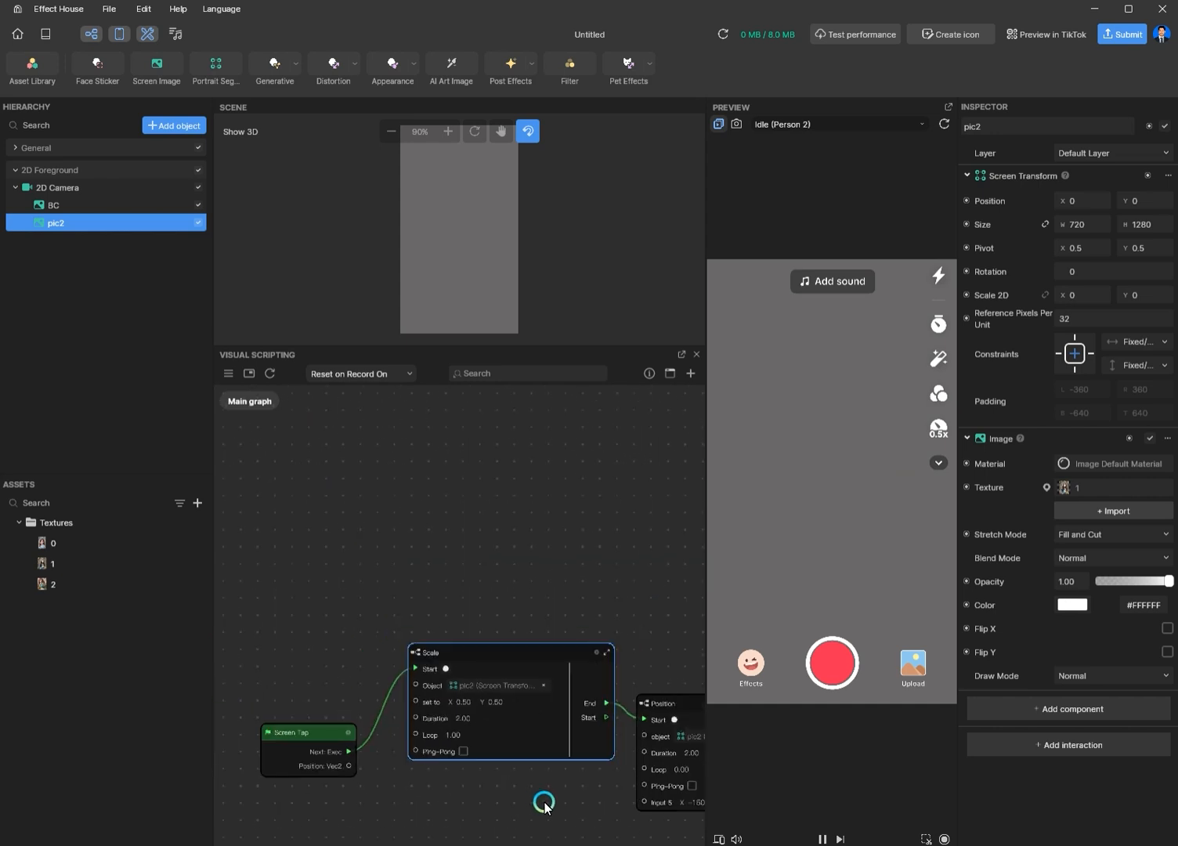
{"action": "middle_click_drag", "start_coordinate": [542, 802], "coordinate": [330, 649]}
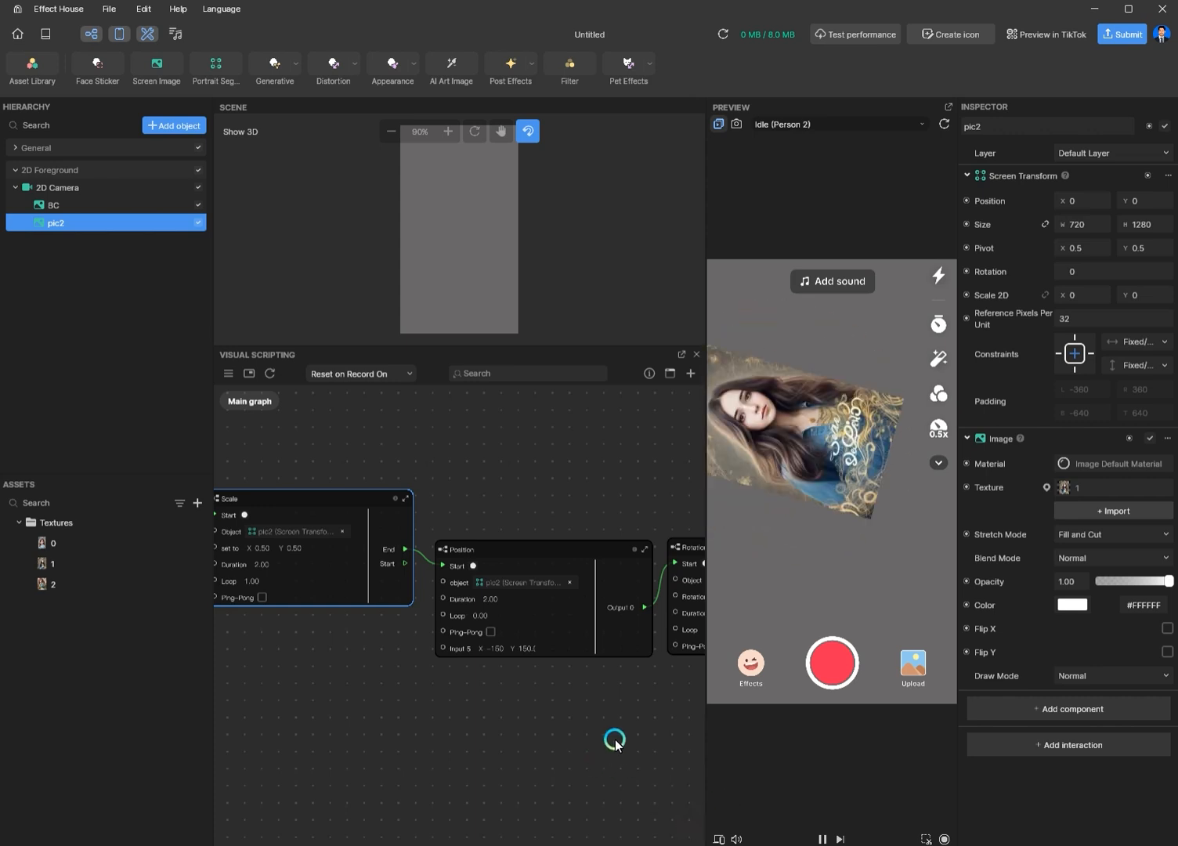
- Turn off Ping-Pong on the Rotation node
{"action": "scroll", "coordinate": [611, 728], "scroll_direction": "down", "scroll_amount": 3}
{"action": "scroll", "coordinate": [460, 689], "scroll_direction": "up", "scroll_amount": 5}
{"action": "scroll", "coordinate": [459, 668], "scroll_direction": "up", "scroll_amount": 2}
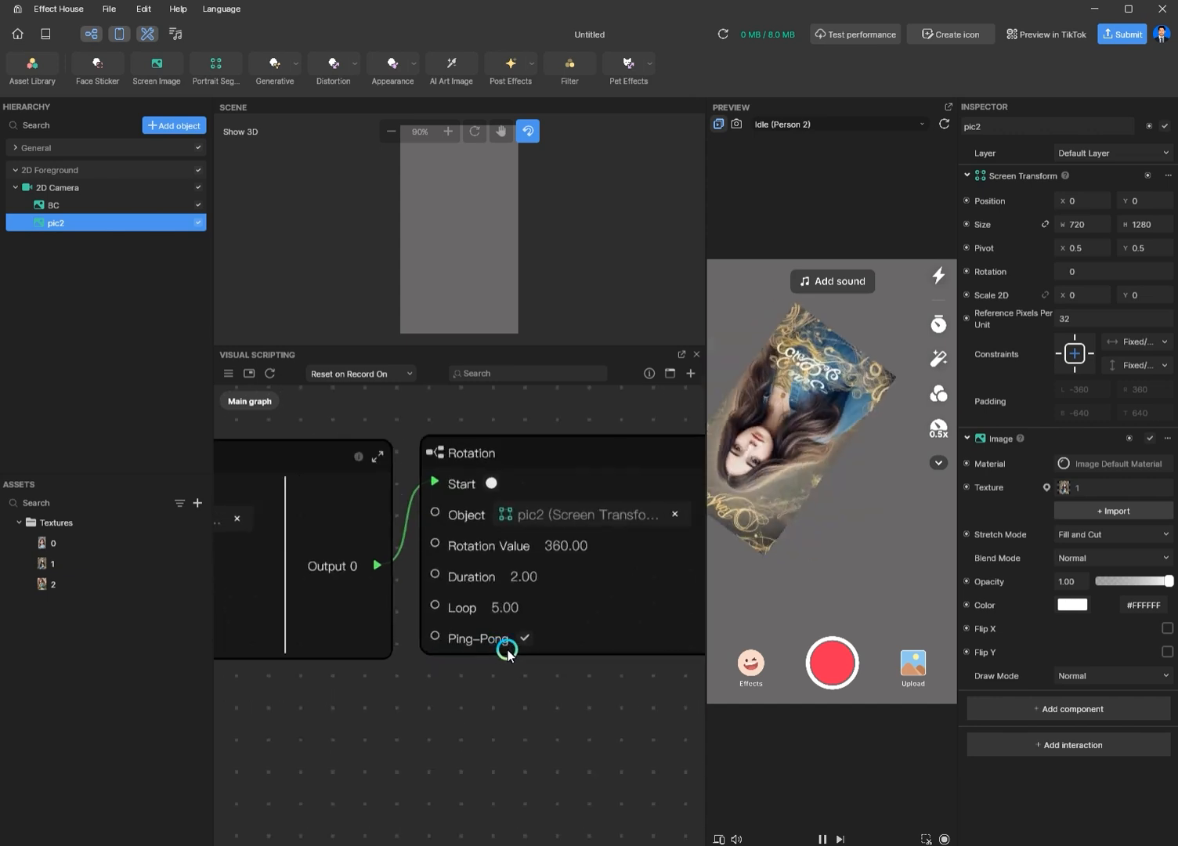
{"action": "left_click", "coordinate": [525, 637]}
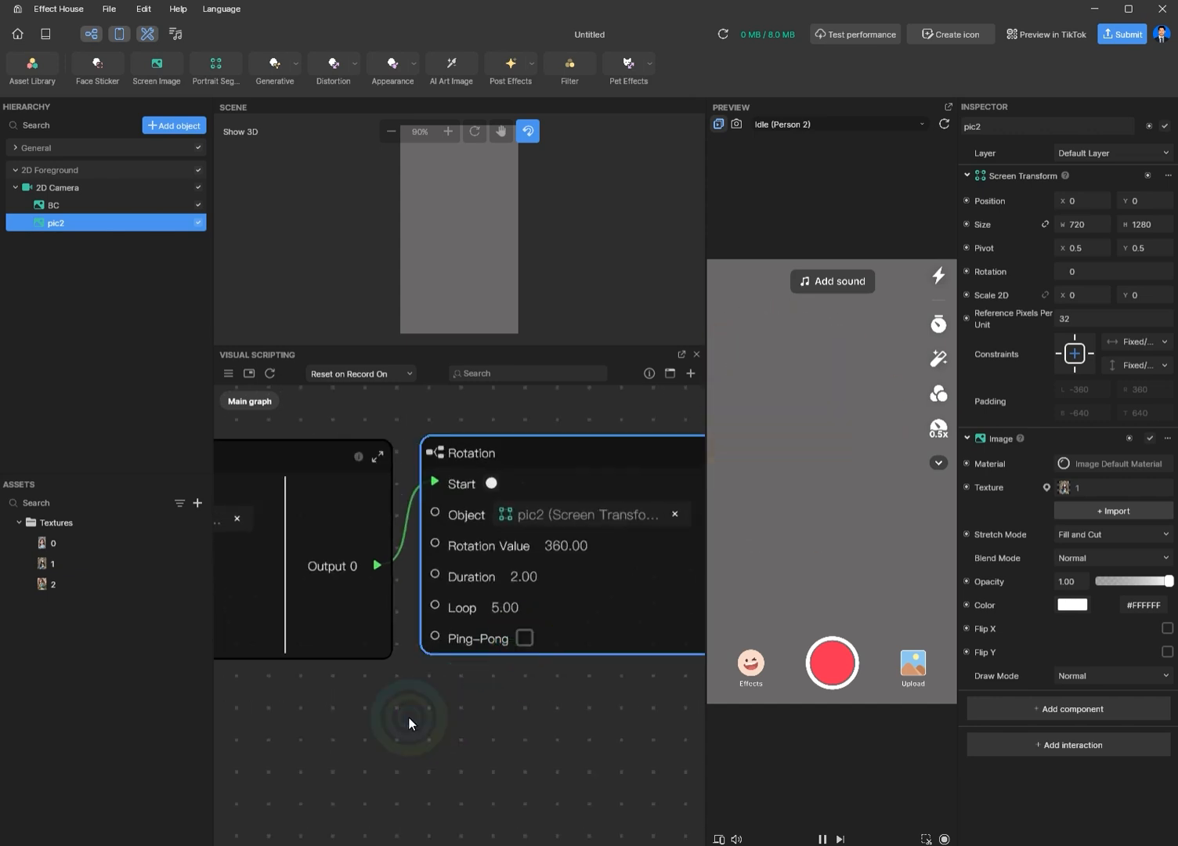
- Set the X value of the Position node's Input 5 to 0
{"action": "scroll", "coordinate": [372, 711], "scroll_direction": "down", "scroll_amount": 1}
{"action": "middle_click_drag", "start_coordinate": [676, 744], "coordinate": [334, 759]}
{"action": "middle_click_drag", "start_coordinate": [305, 690], "coordinate": [555, 783]}
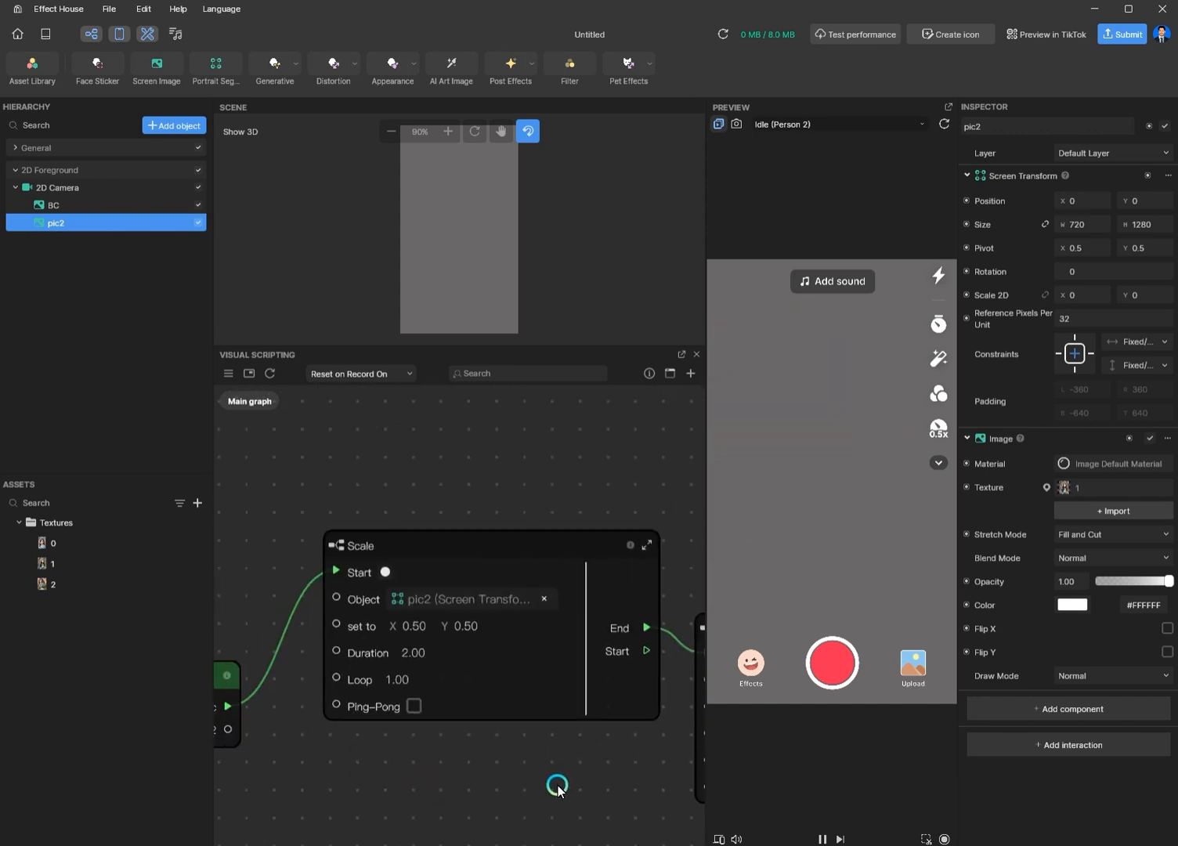
{"action": "scroll", "coordinate": [389, 758], "scroll_direction": "up", "scroll_amount": 3}
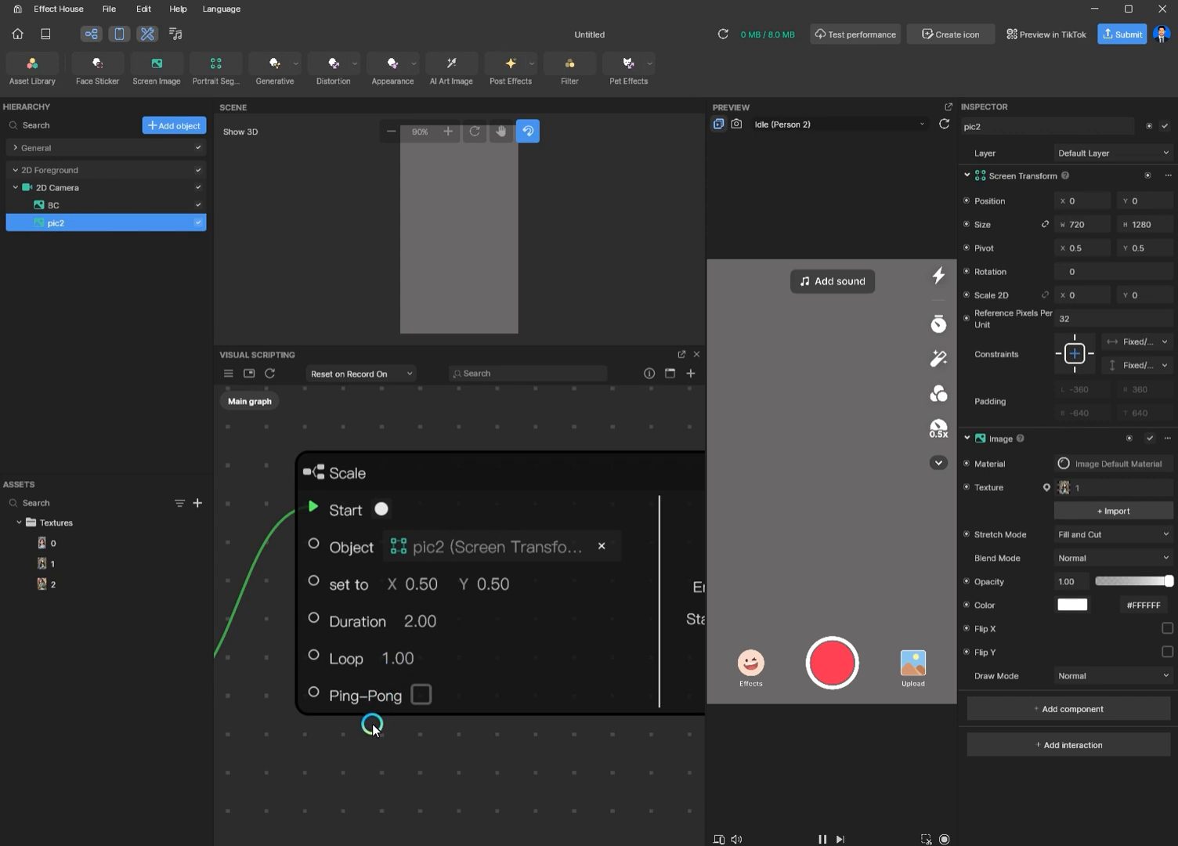
{"action": "scroll", "coordinate": [373, 723], "scroll_direction": "down", "scroll_amount": 2}
{"action": "middle_click_drag", "start_coordinate": [575, 793], "coordinate": [83, 675]}
{"action": "scroll", "coordinate": [363, 712], "scroll_direction": "up", "scroll_amount": 1}
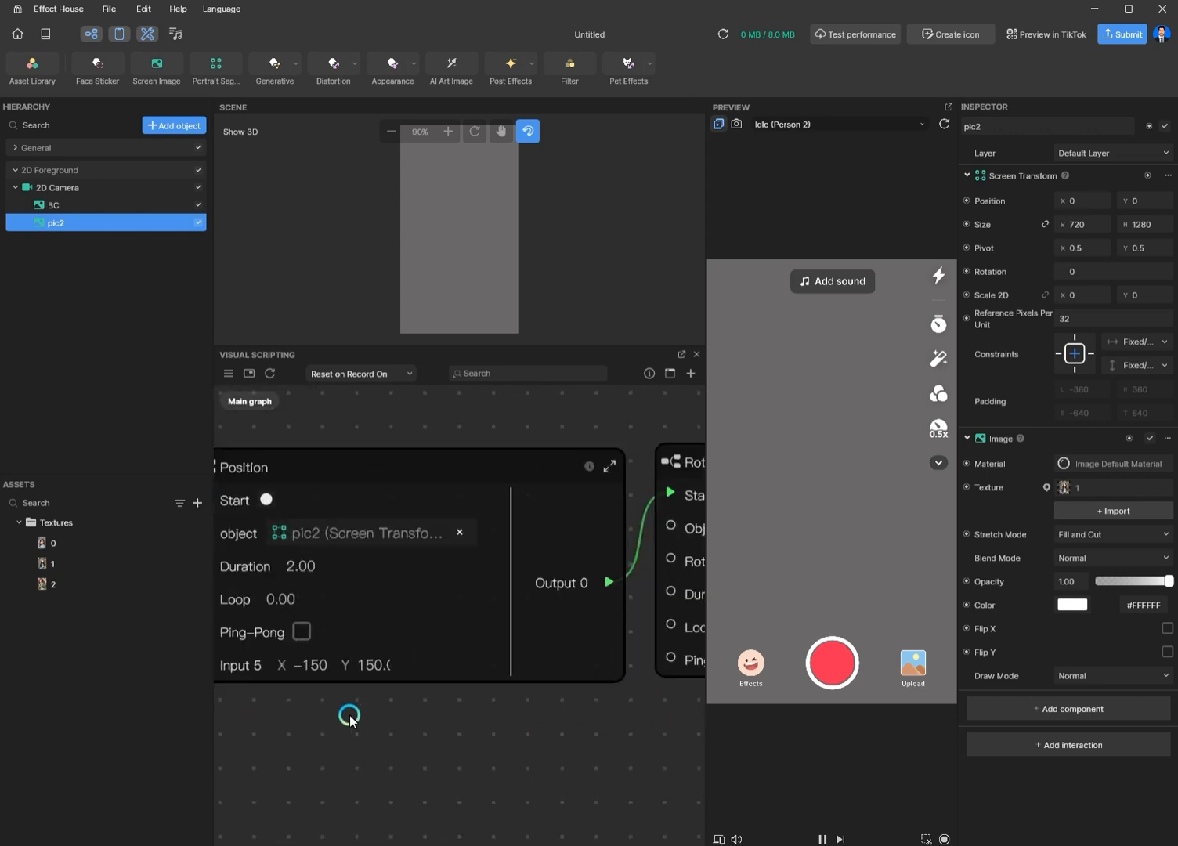
{"action": "middle_click_drag", "start_coordinate": [349, 710], "coordinate": [526, 770]}
{"action": "scroll", "coordinate": [526, 770], "scroll_direction": "up", "scroll_amount": 3}
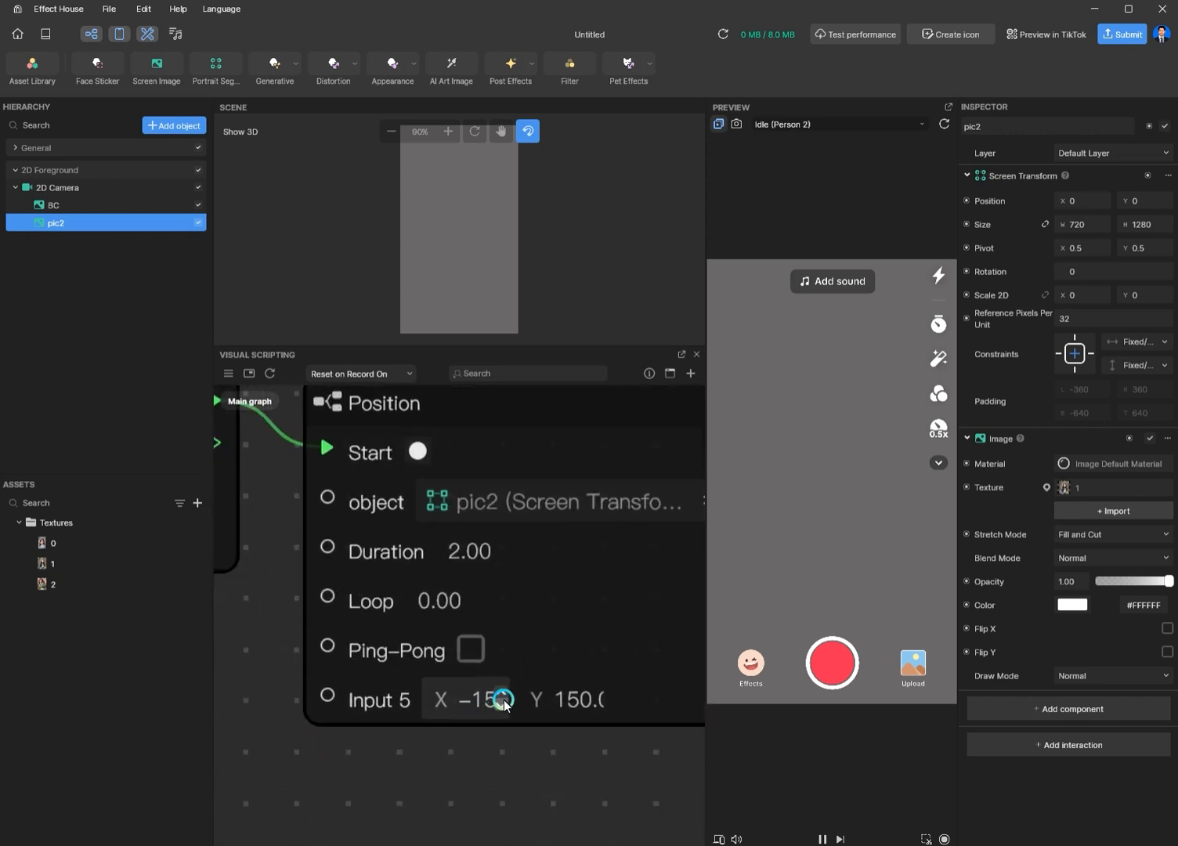
{"action": "left_click", "coordinate": [480, 700]}
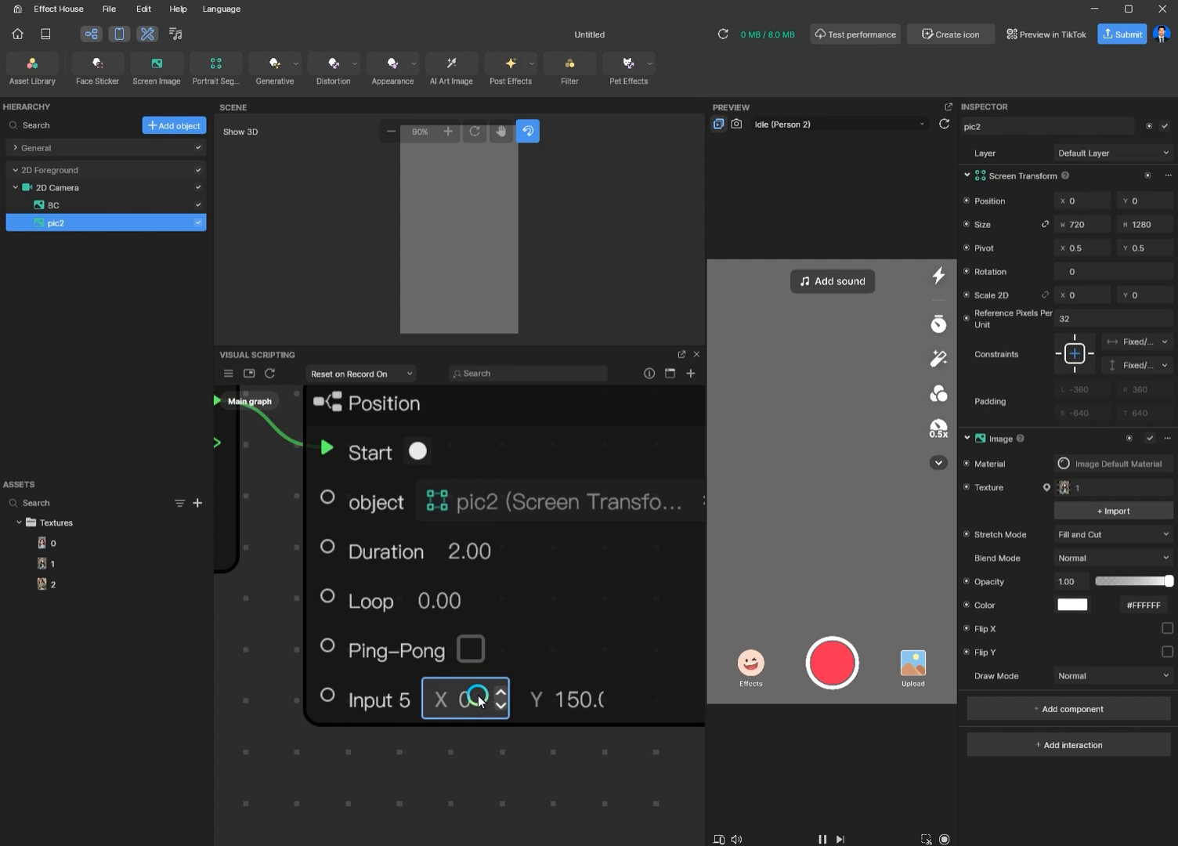
- Move the Scale node slightly down in the graph to line it up with the Position and Rotation nodes
{"action": "scroll", "coordinate": [505, 772], "scroll_direction": "down", "scroll_amount": 6}
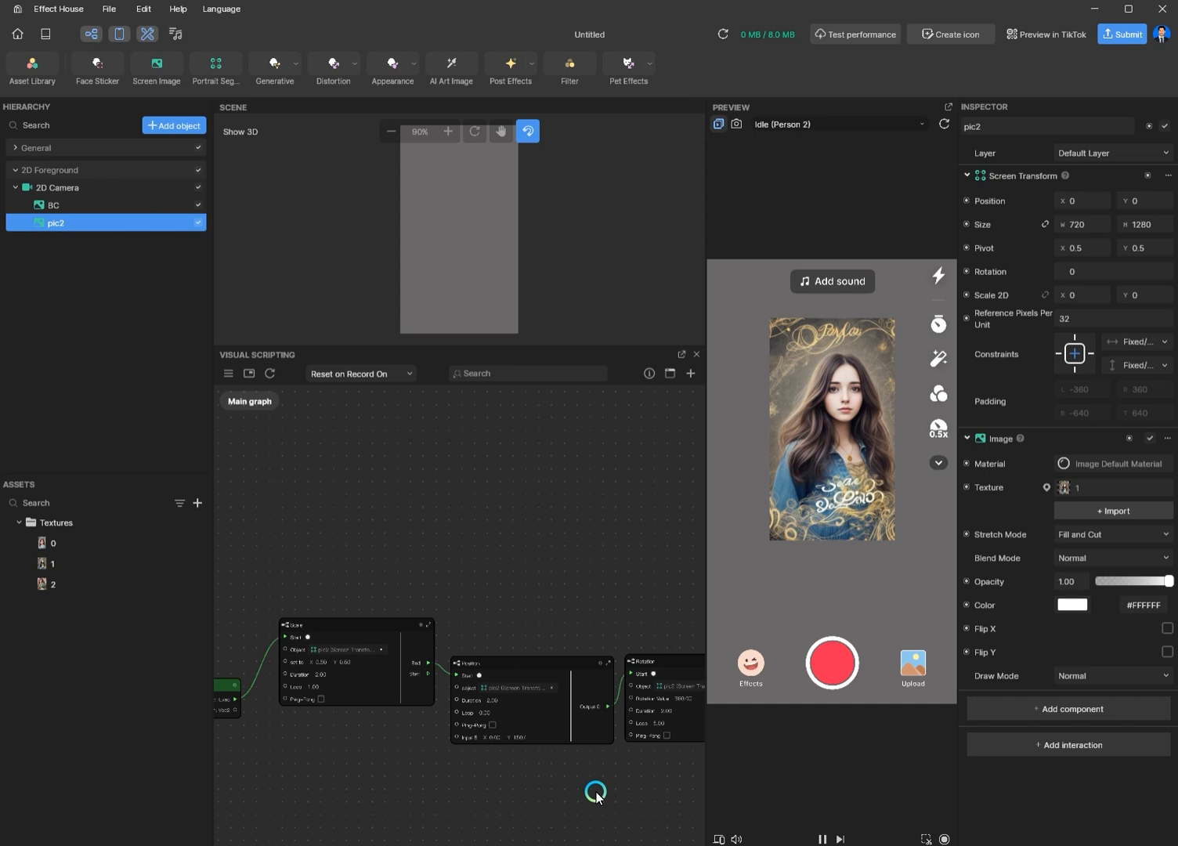
{"action": "middle_click_drag", "start_coordinate": [552, 778], "coordinate": [491, 752]}
{"action": "scroll", "coordinate": [546, 506], "scroll_direction": "down", "scroll_amount": 2}
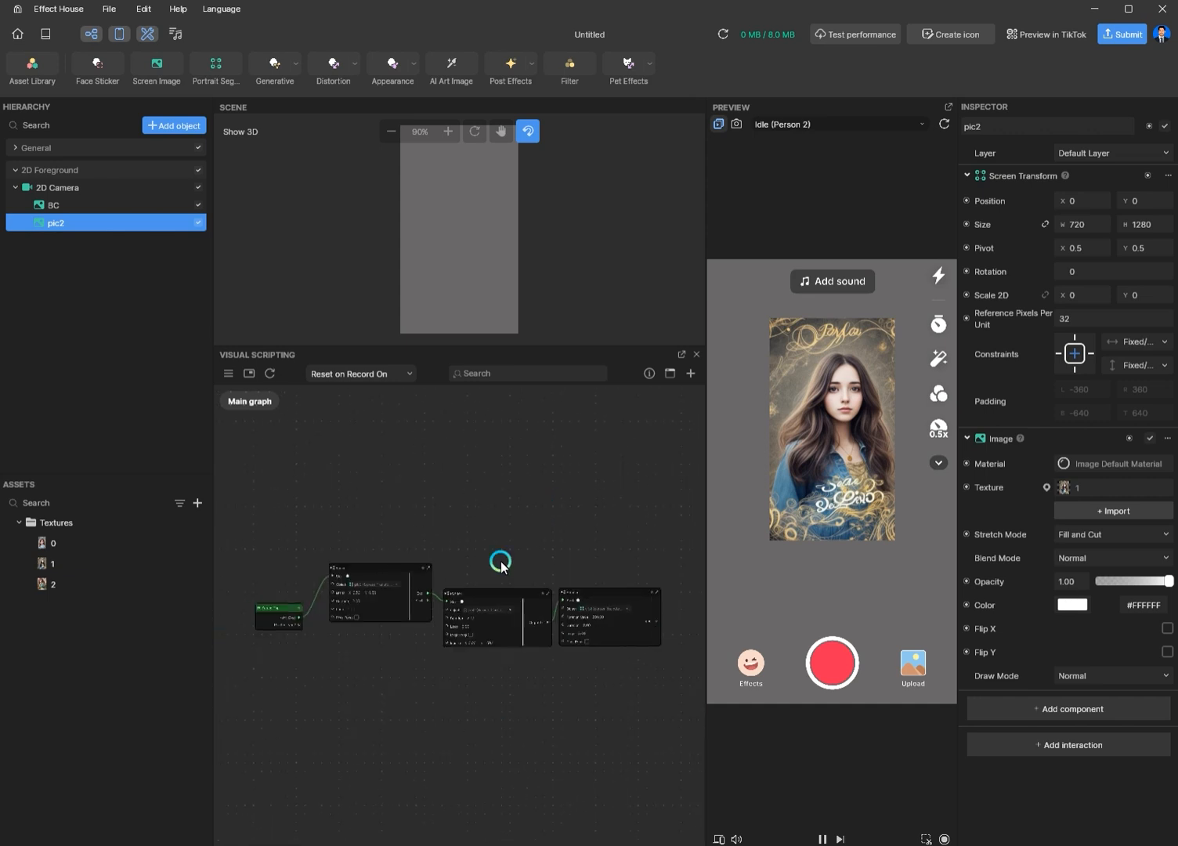
{"action": "left_click_drag", "start_coordinate": [384, 574], "coordinate": [388, 594]}
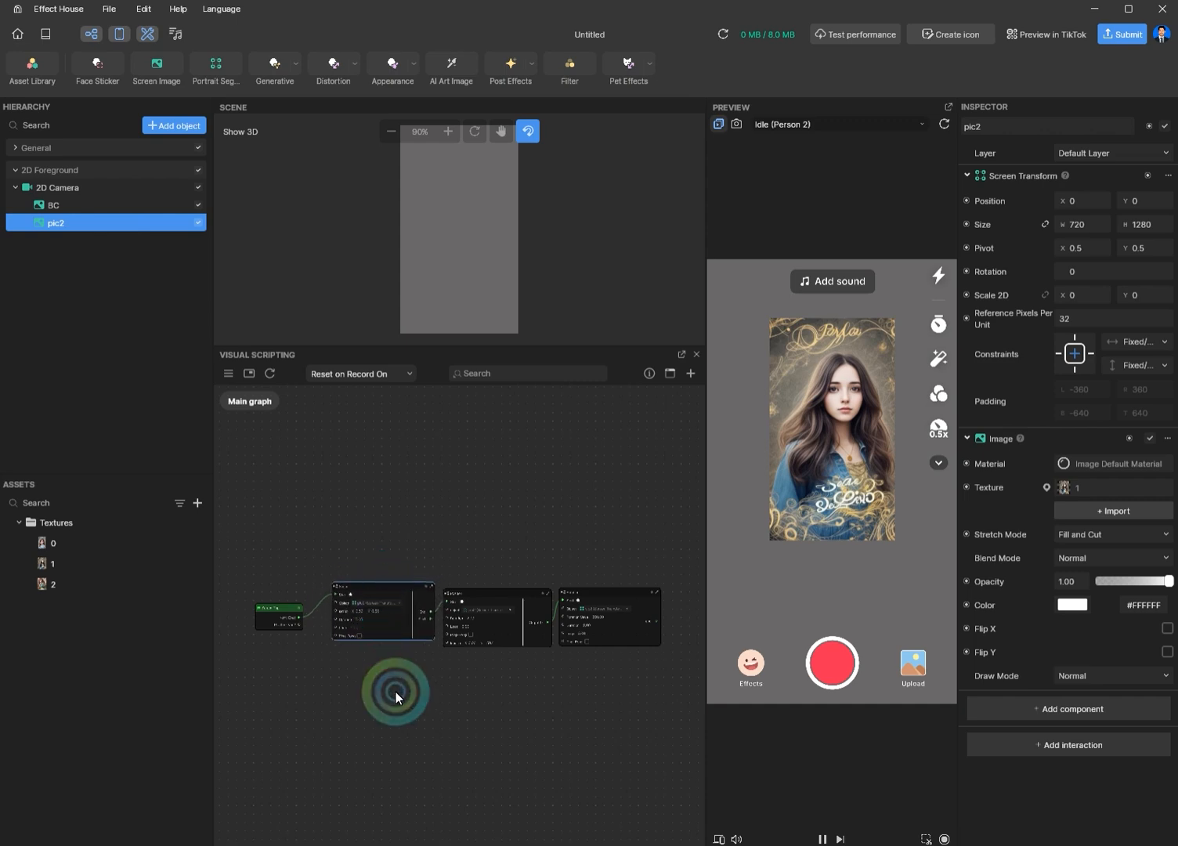
{"action": "scroll", "coordinate": [584, 687], "scroll_direction": "up", "scroll_amount": 3}
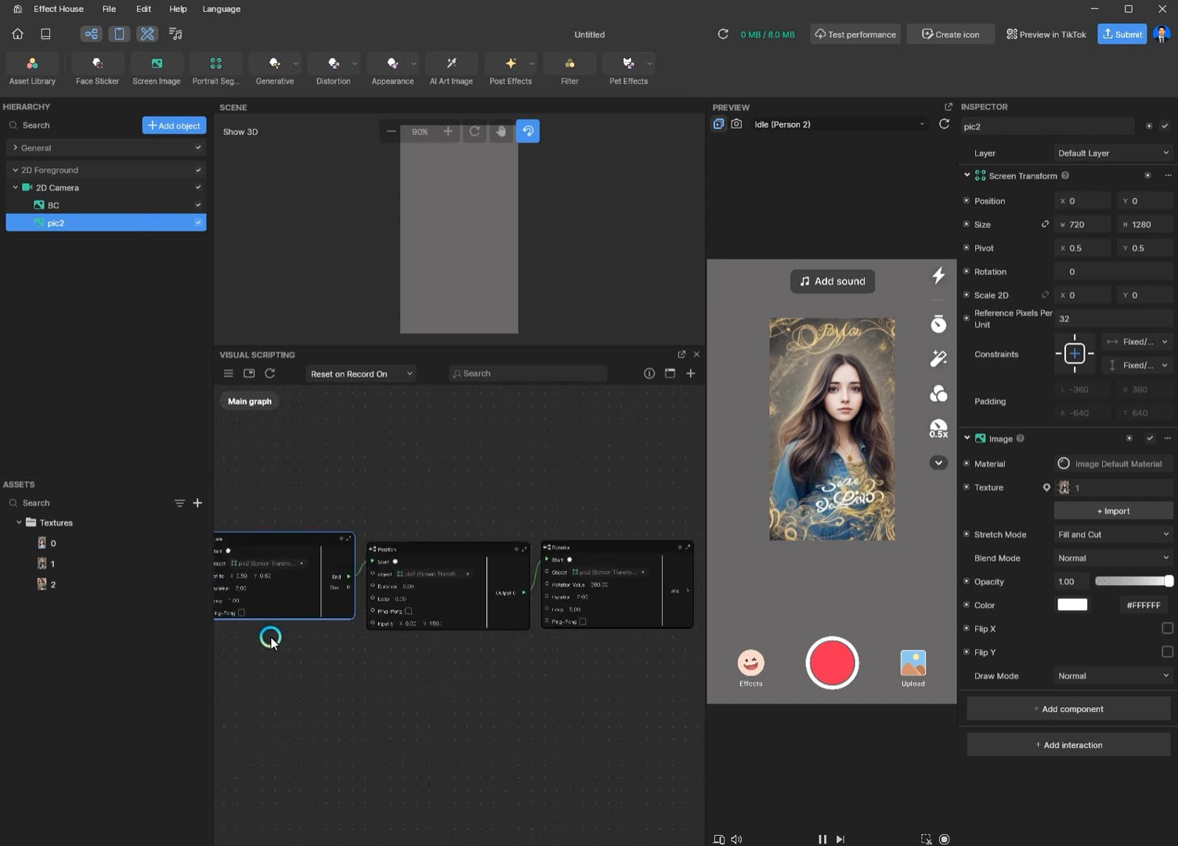
{"action": "scroll", "coordinate": [392, 740], "scroll_direction": "up", "scroll_amount": 5}
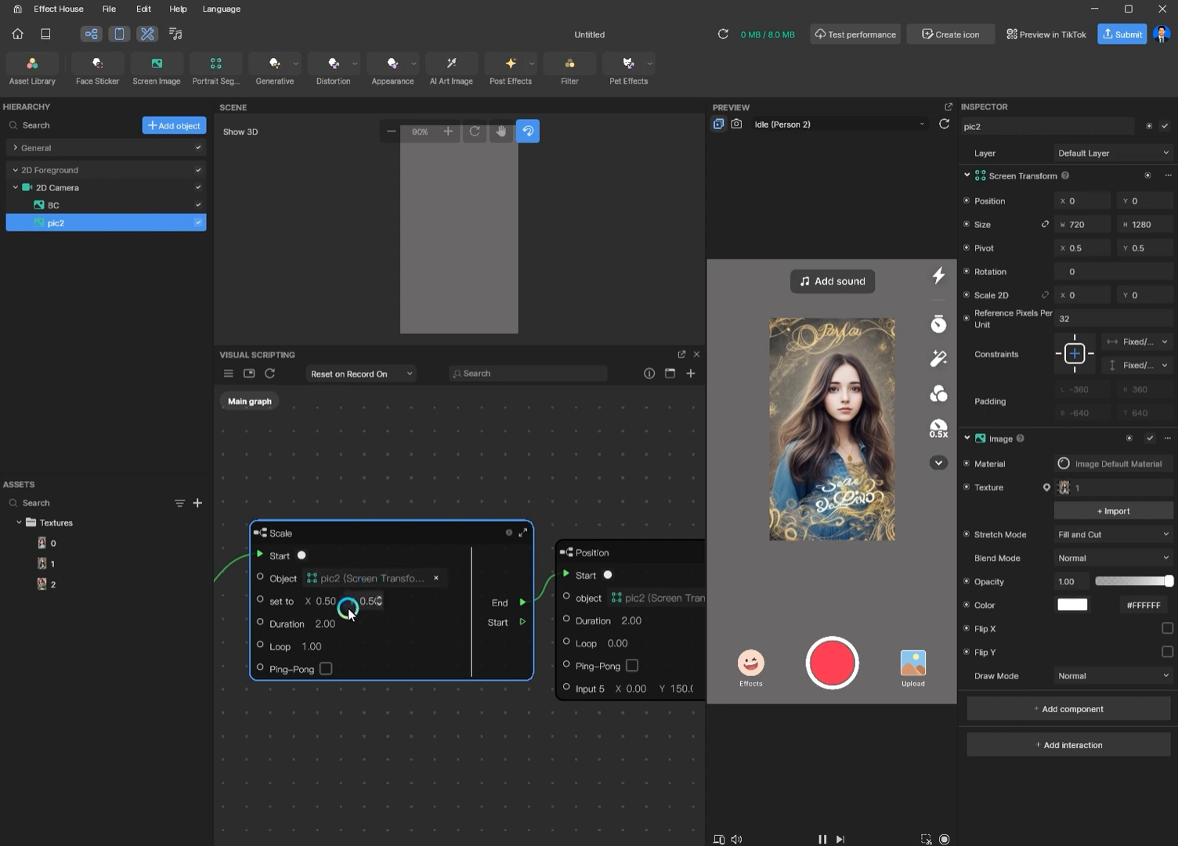
{"action": "left_click", "coordinate": [460, 716]}
{"action": "scroll", "coordinate": [598, 762], "scroll_direction": "down", "scroll_amount": 5}
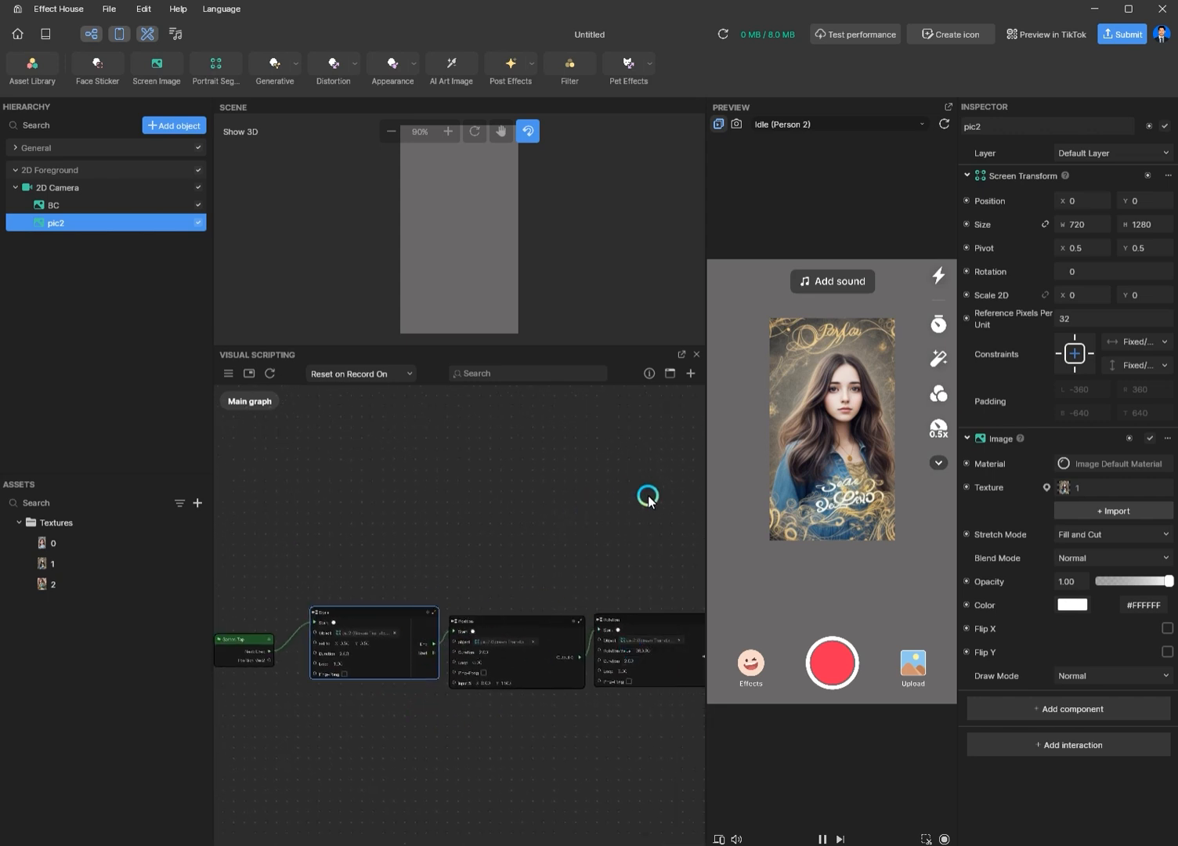
{"action": "scroll", "coordinate": [608, 547], "scroll_direction": "down", "scroll_amount": 2}
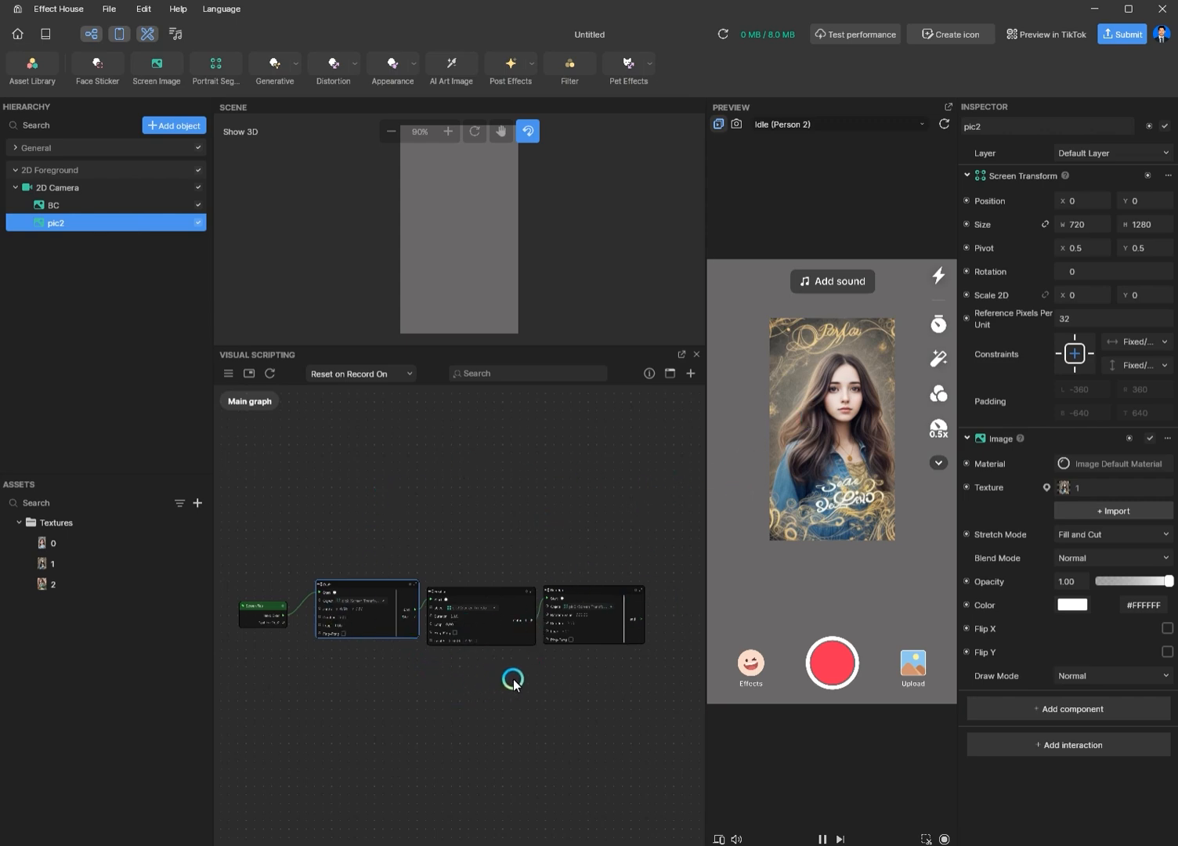
{"action": "middle_click_drag", "start_coordinate": [514, 691], "coordinate": [490, 655]}
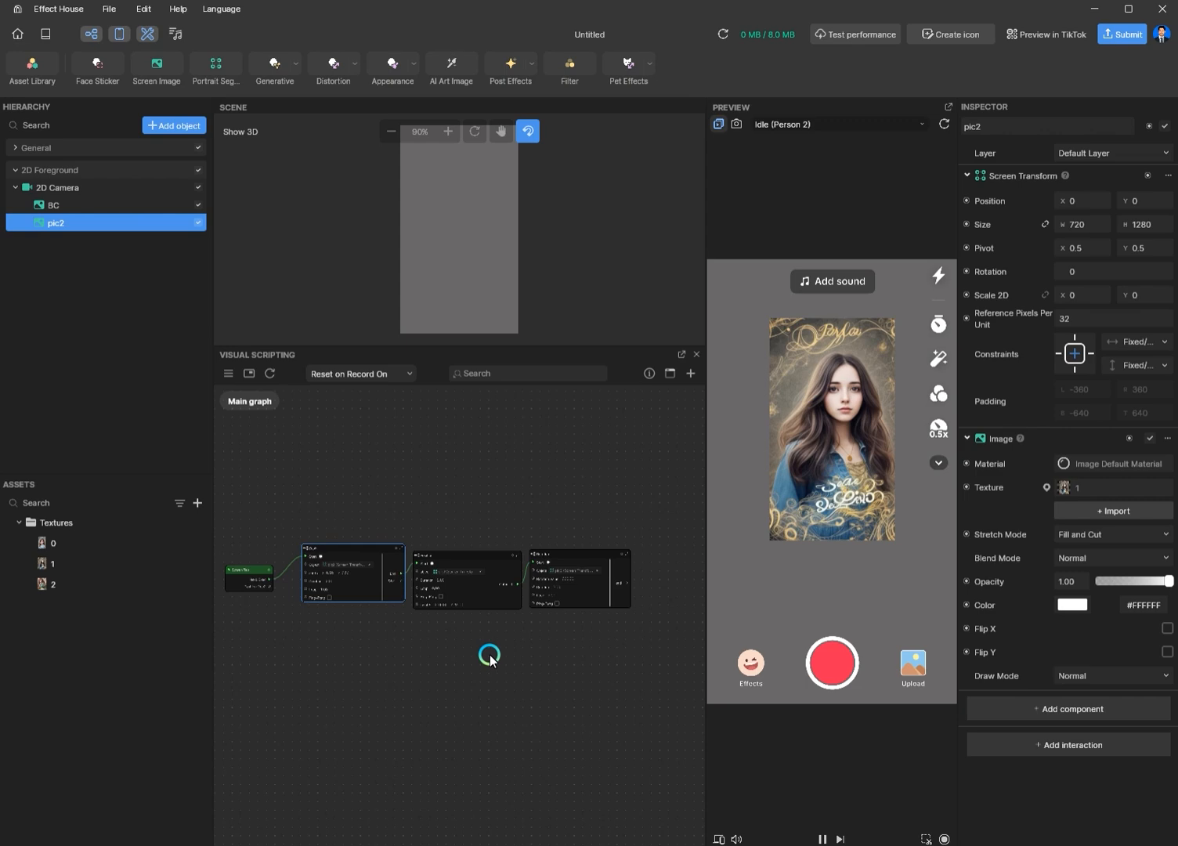